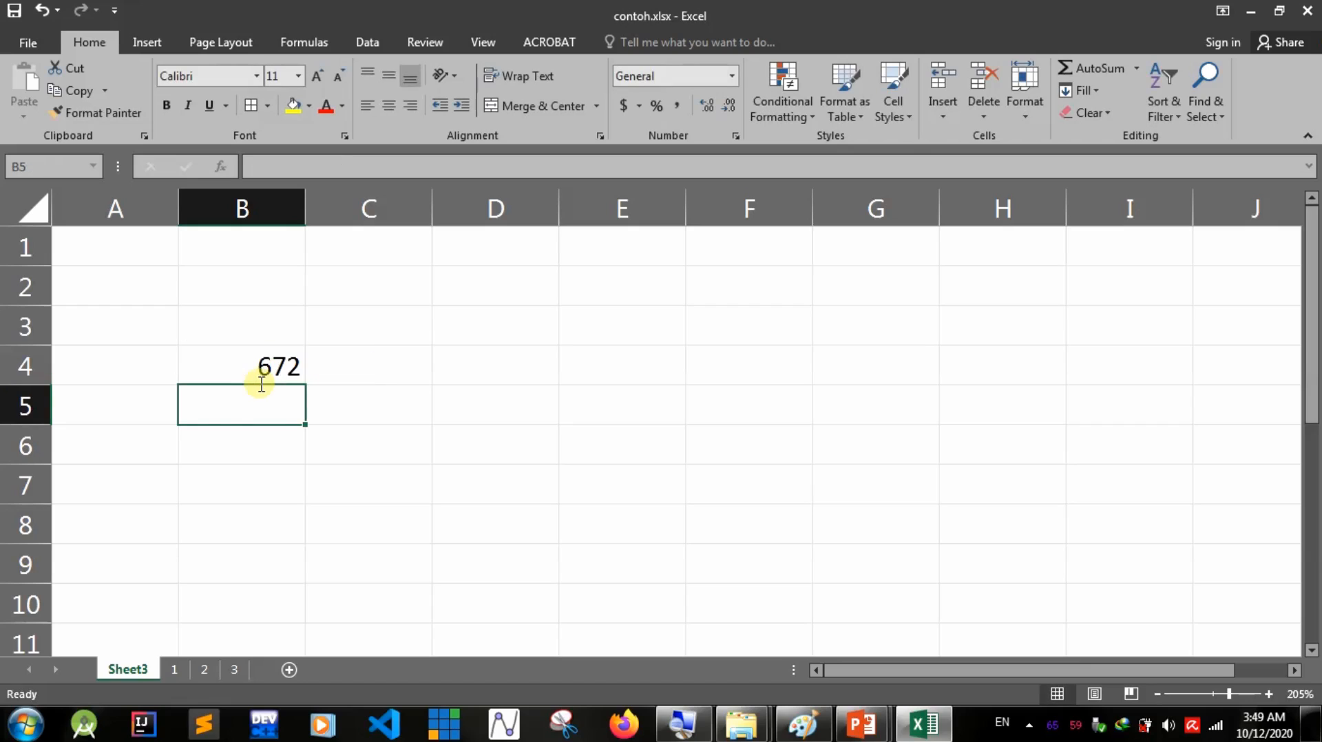
pyautogui.scroll(6, 272, 382)
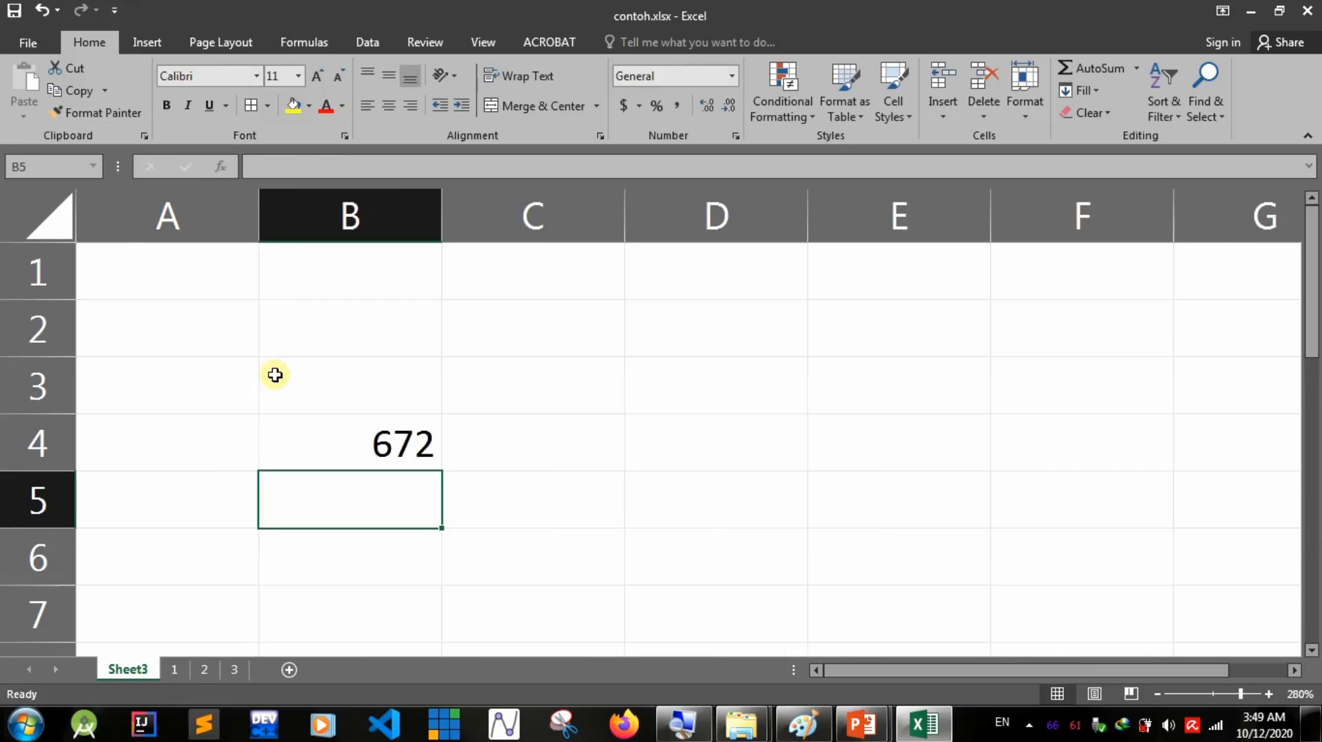
pyautogui.click(356, 427)
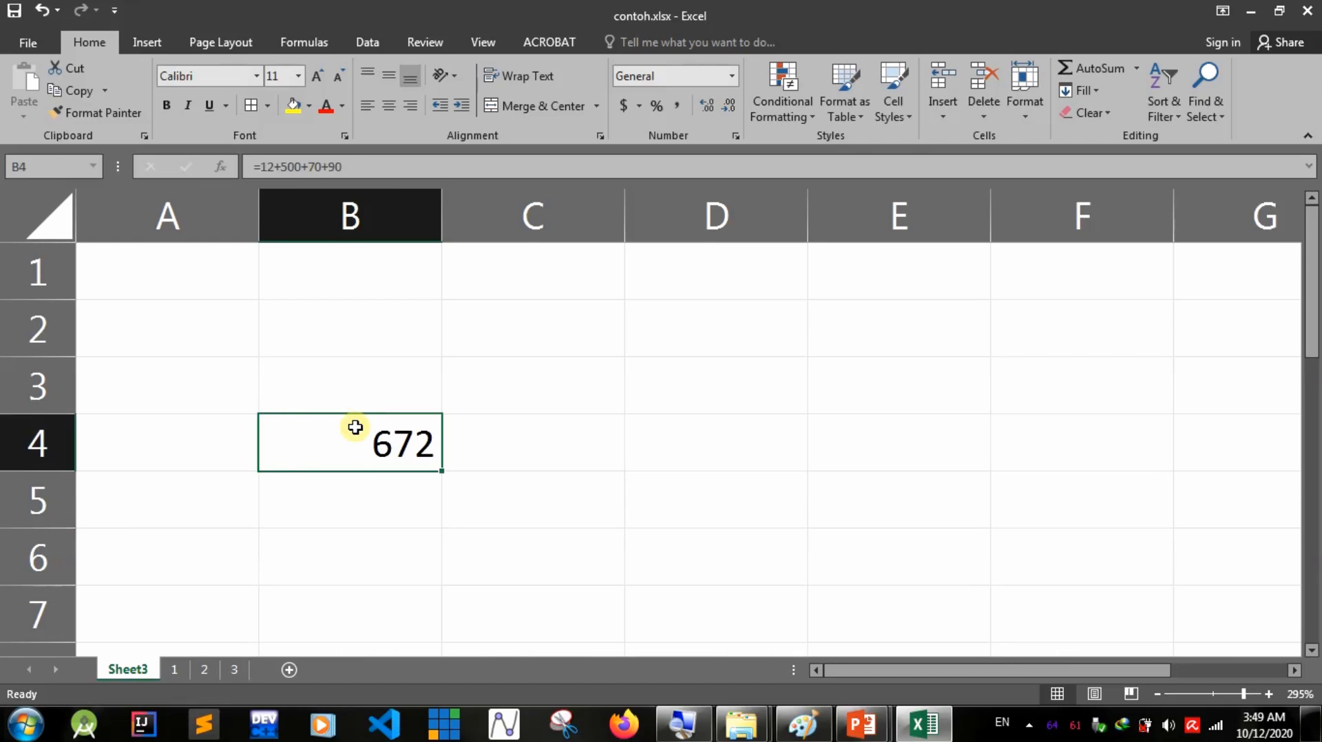
pyautogui.write('=900')
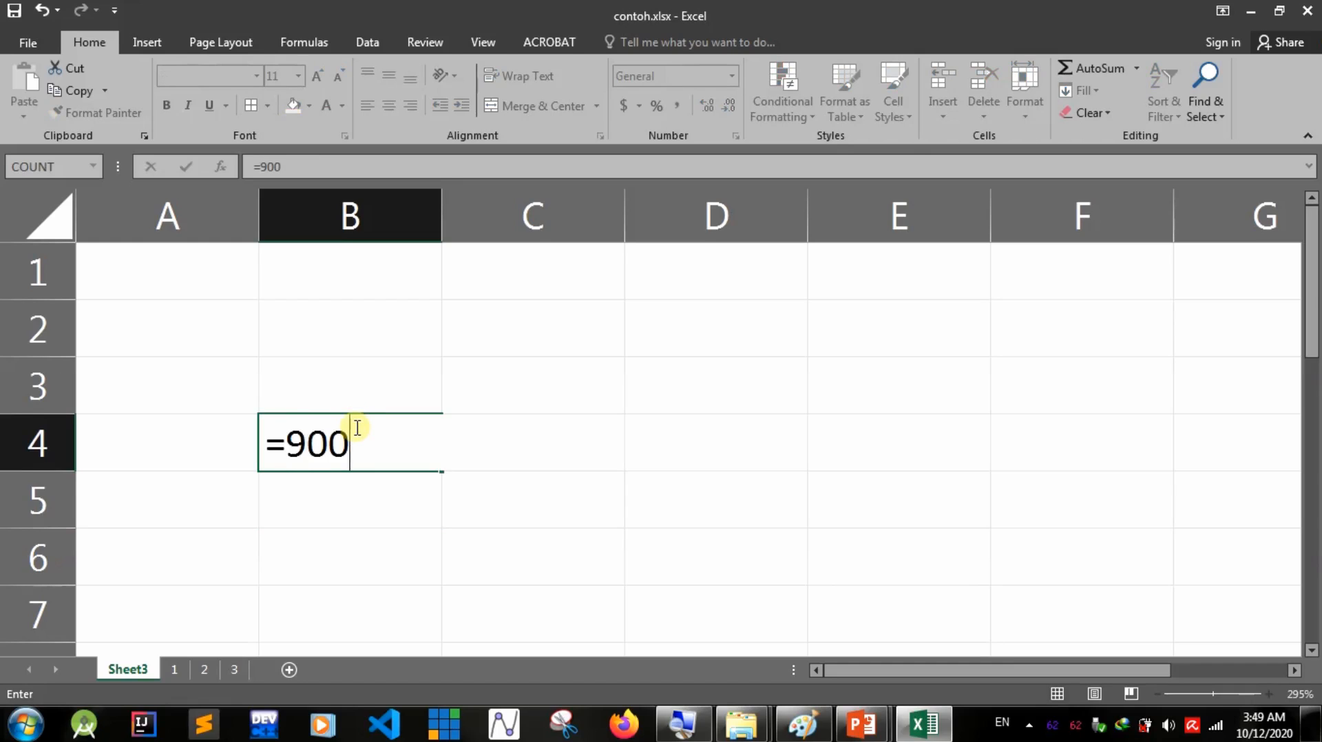
pyautogui.write('-79')
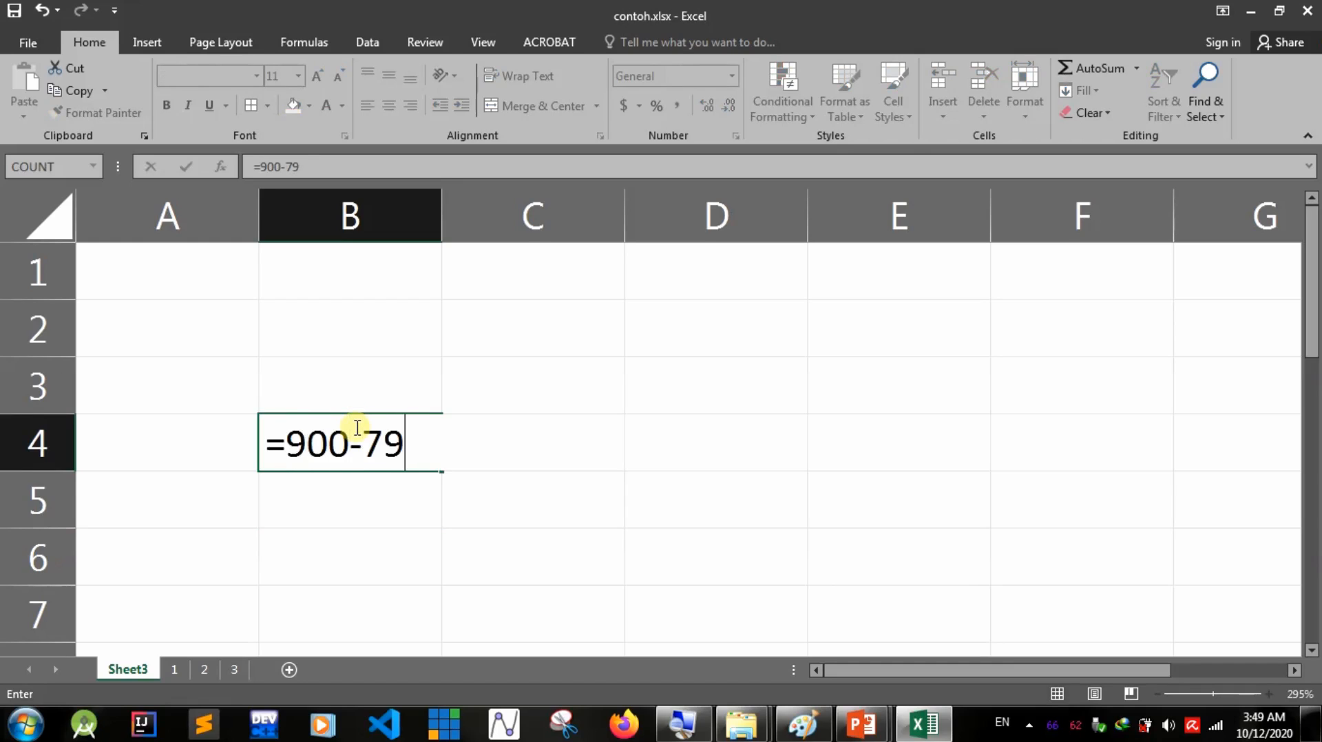
pyautogui.write('-65')
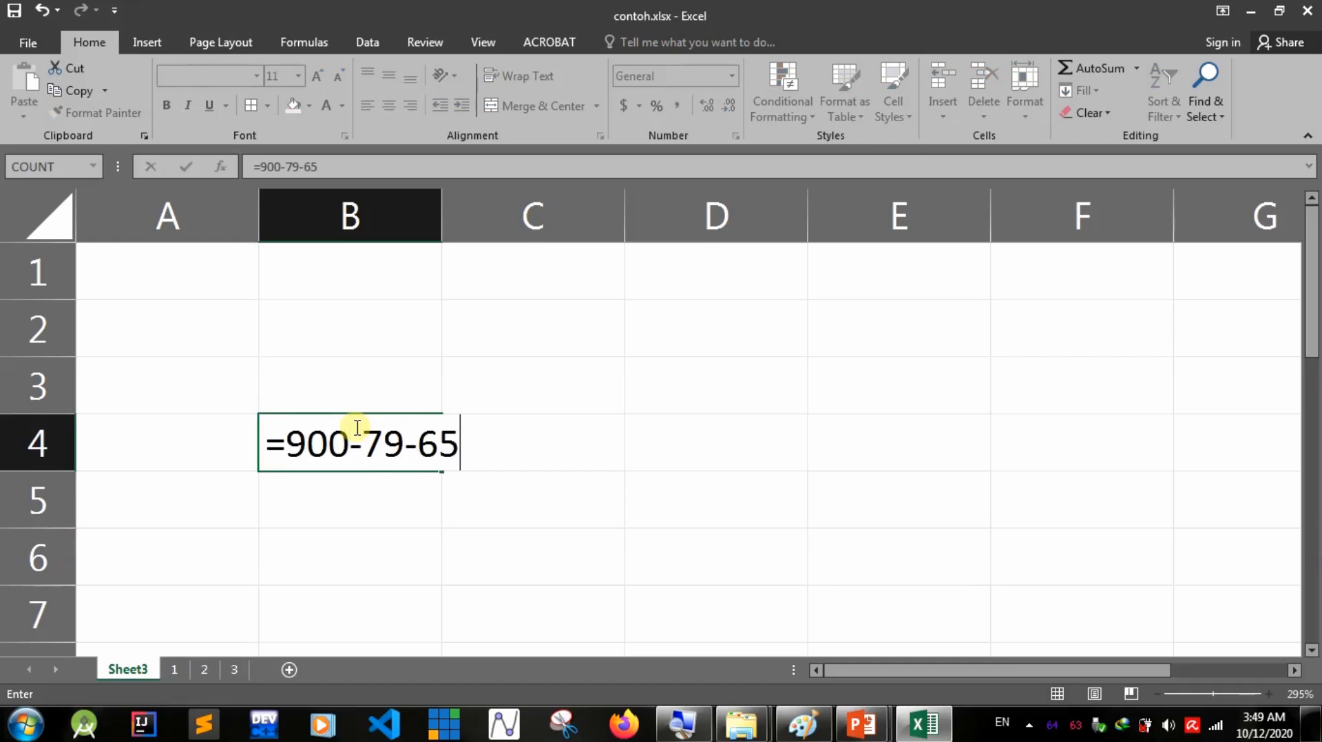
pyautogui.write('-90=75')
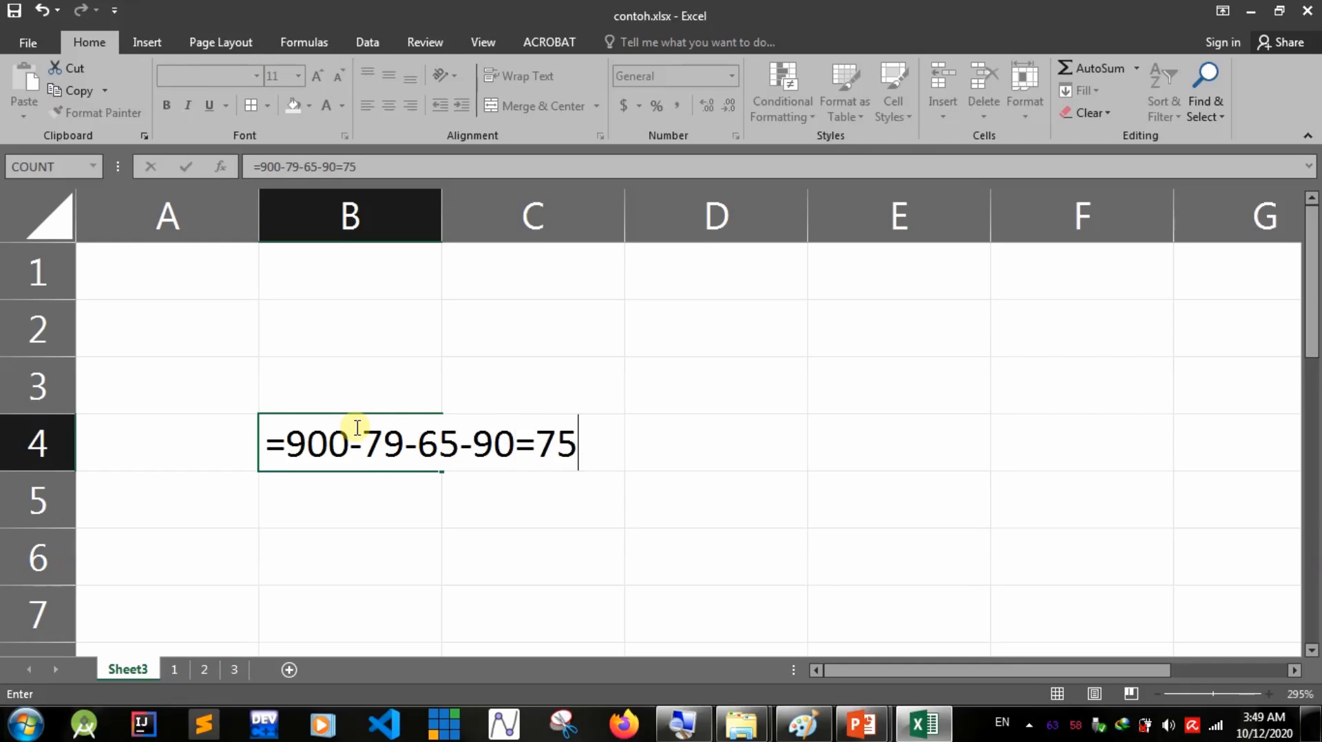
pyautogui.press('BackSpace')
pyautogui.press('BackSpace')
pyautogui.press('BackSpace')
pyautogui.write('-7')
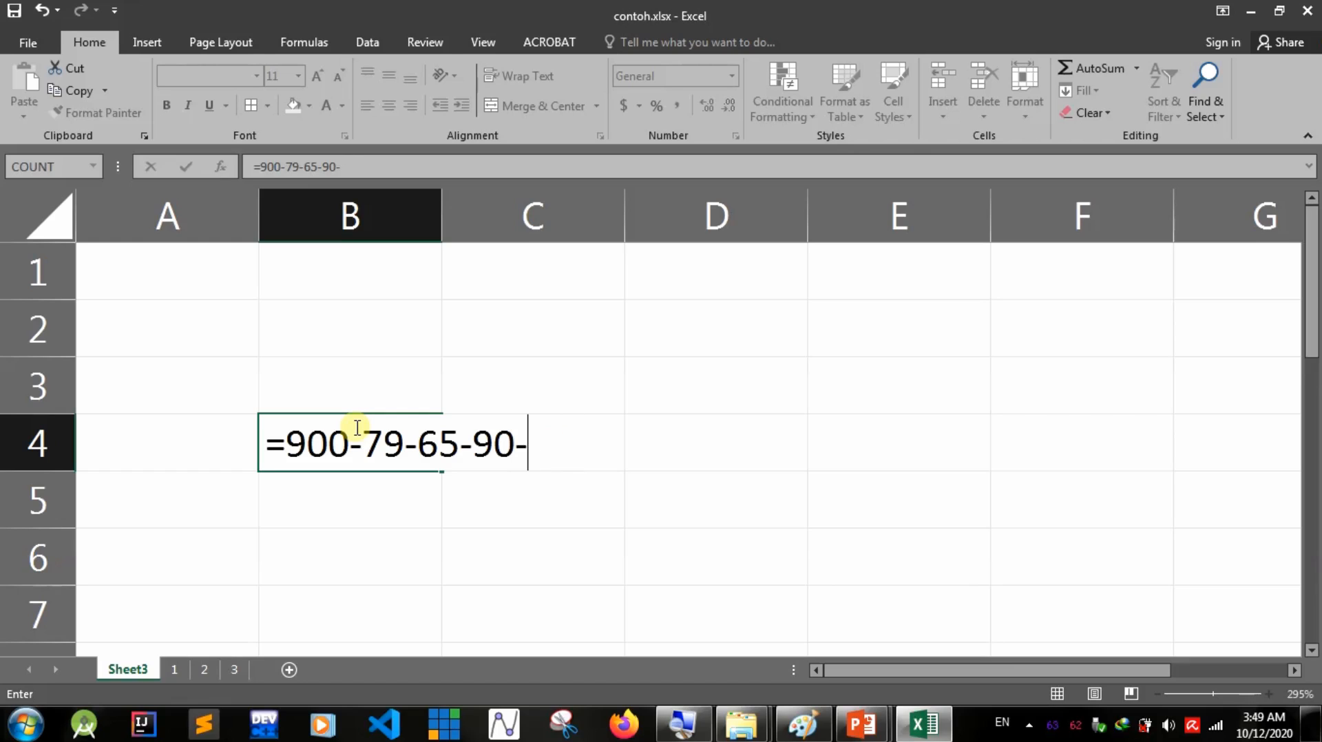
pyautogui.write('5')
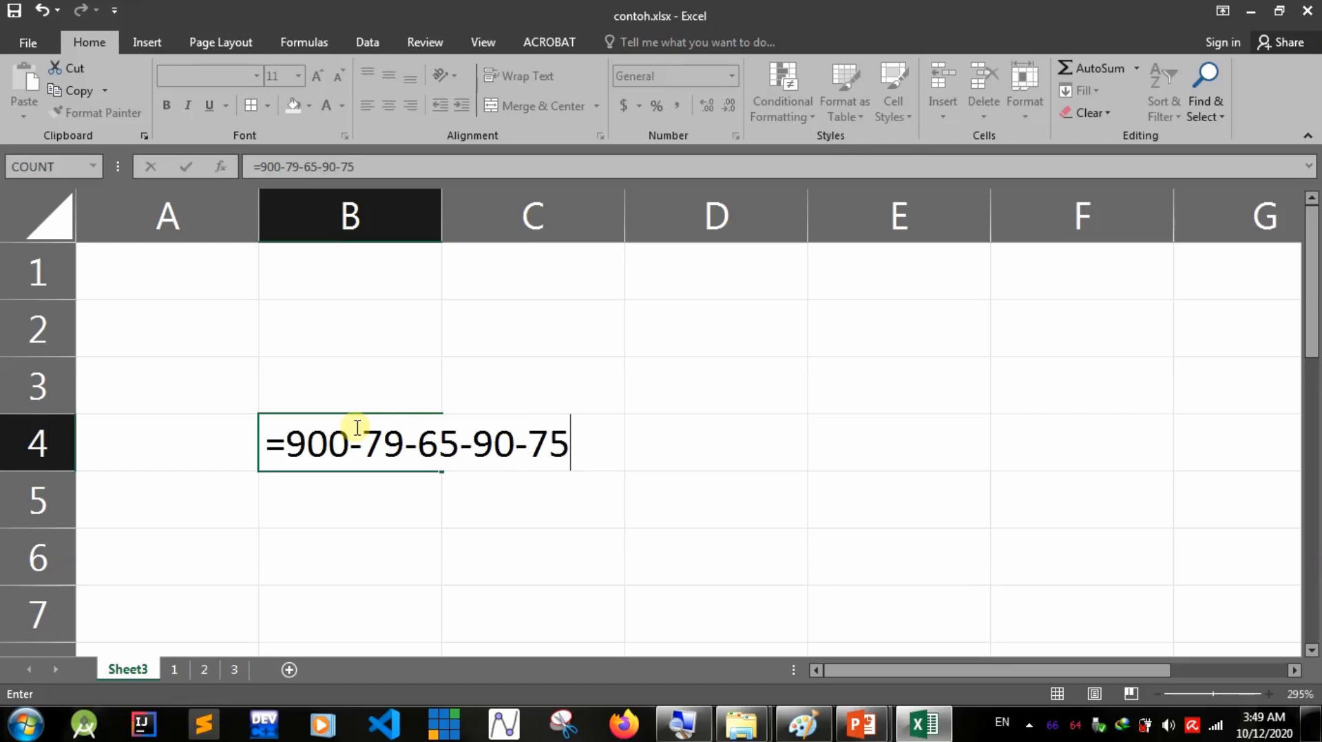
pyautogui.press('Return')
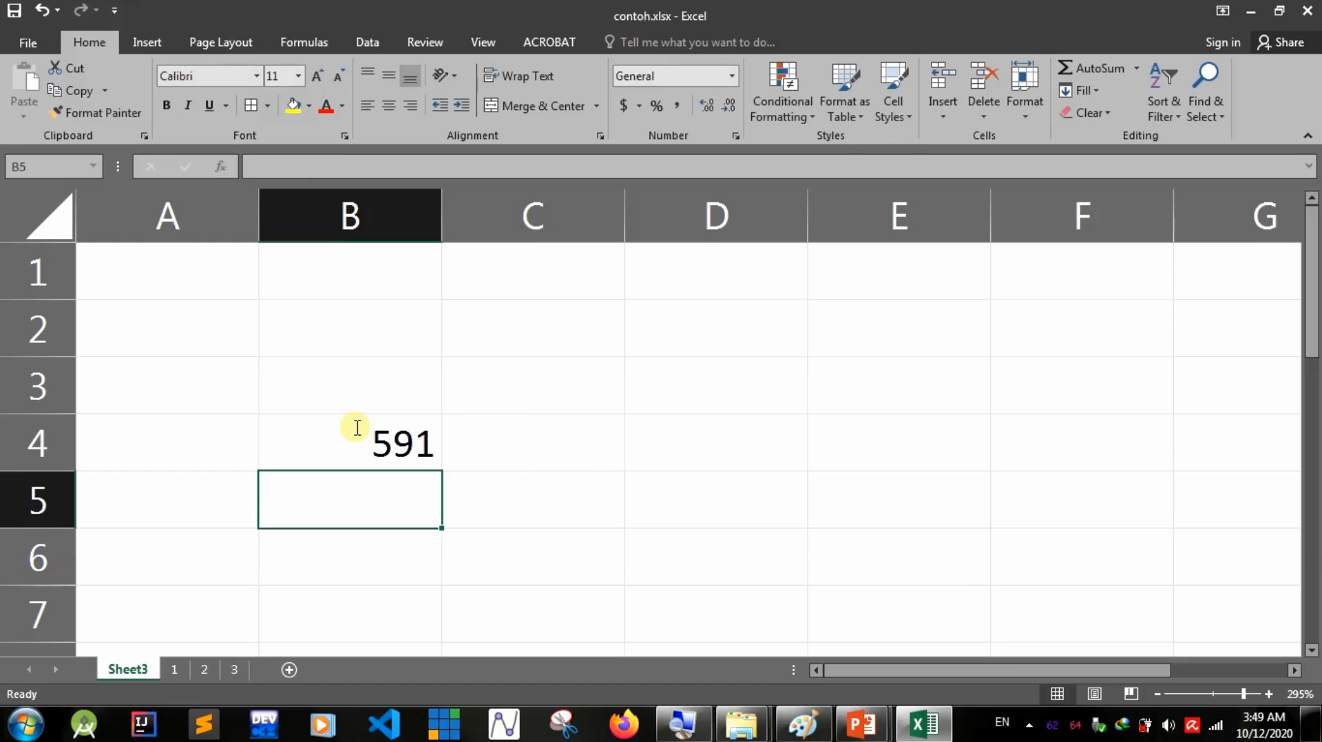
# Replace the formula in cell B4 with the multiplication formula =2*4*6*9*7.
pyautogui.click(355, 428)
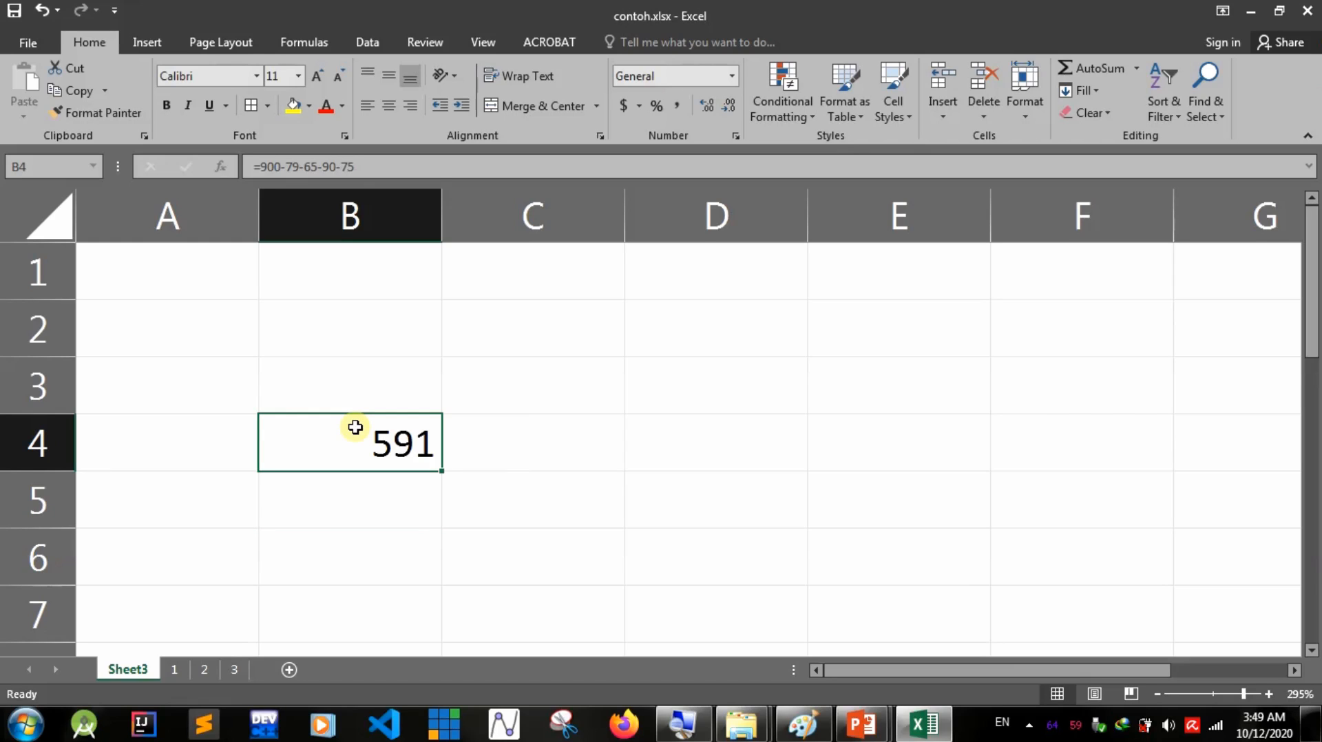
pyautogui.write('=')
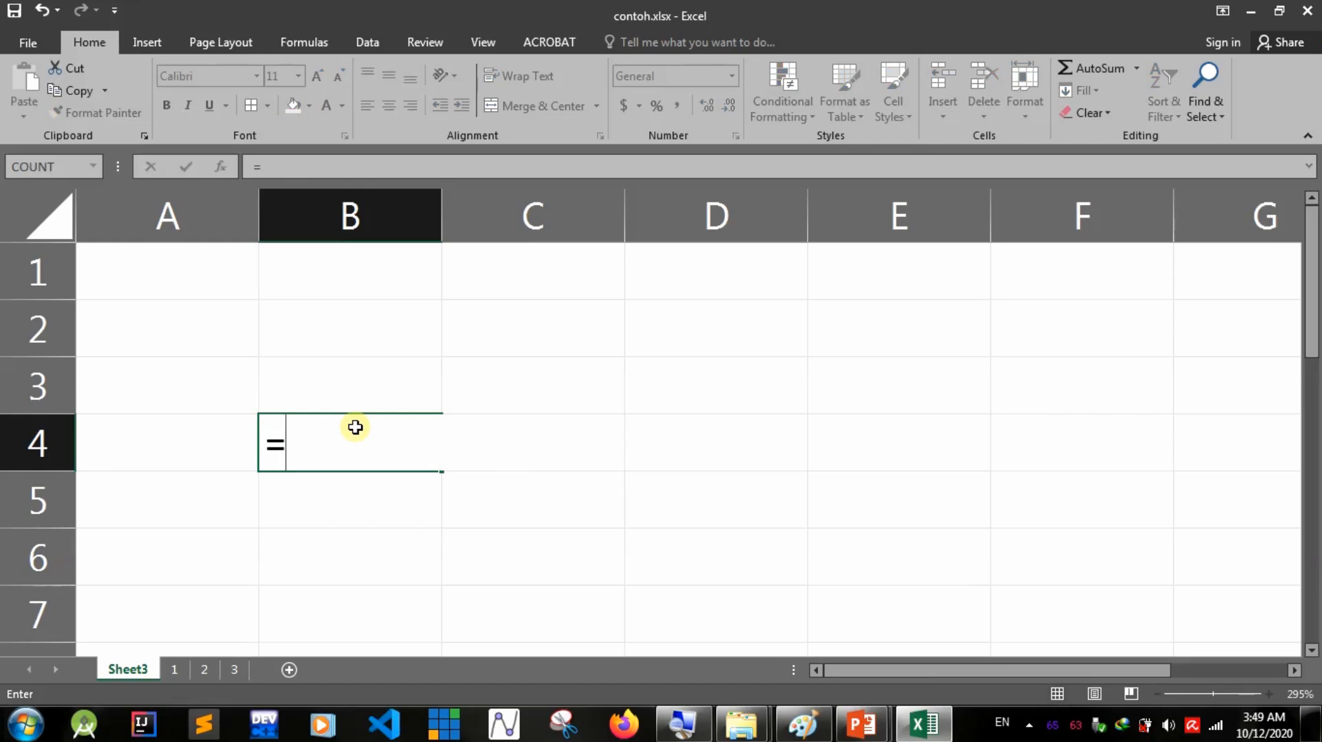
pyautogui.write('2*')
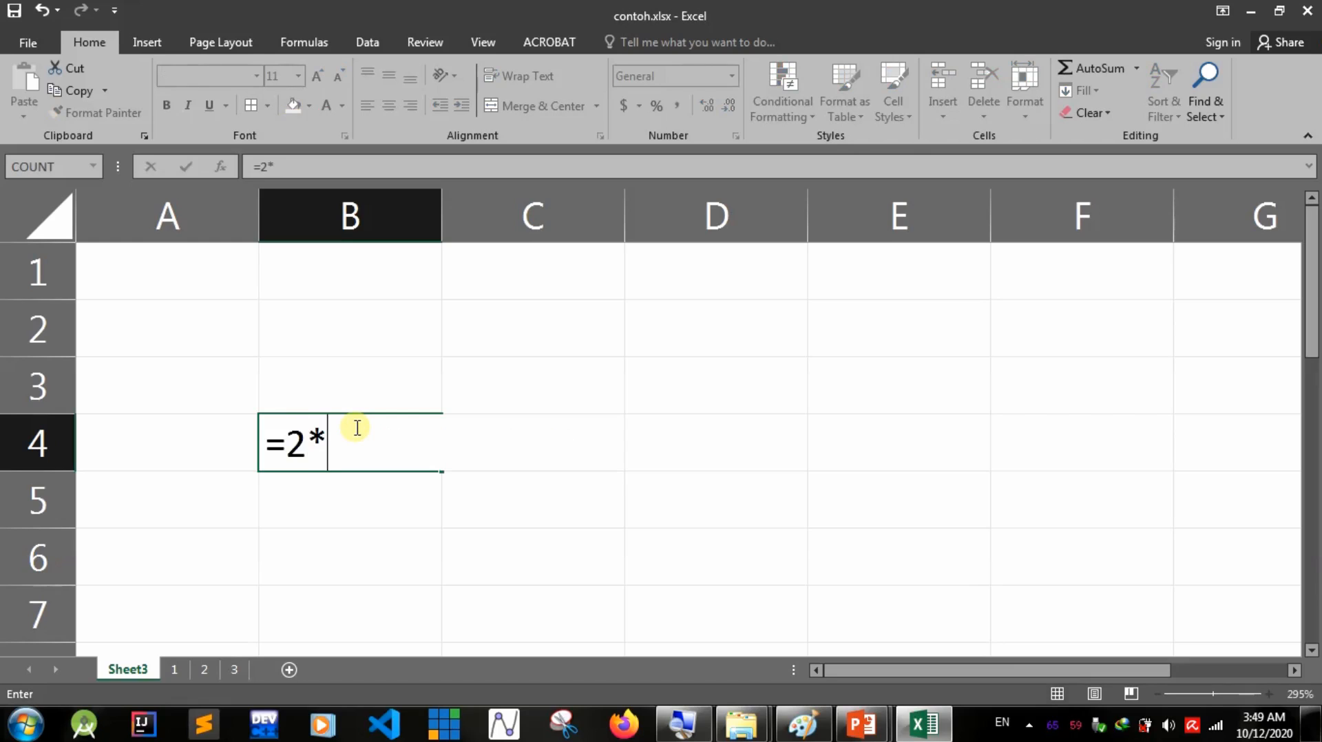
pyautogui.write('4*6*9*7')
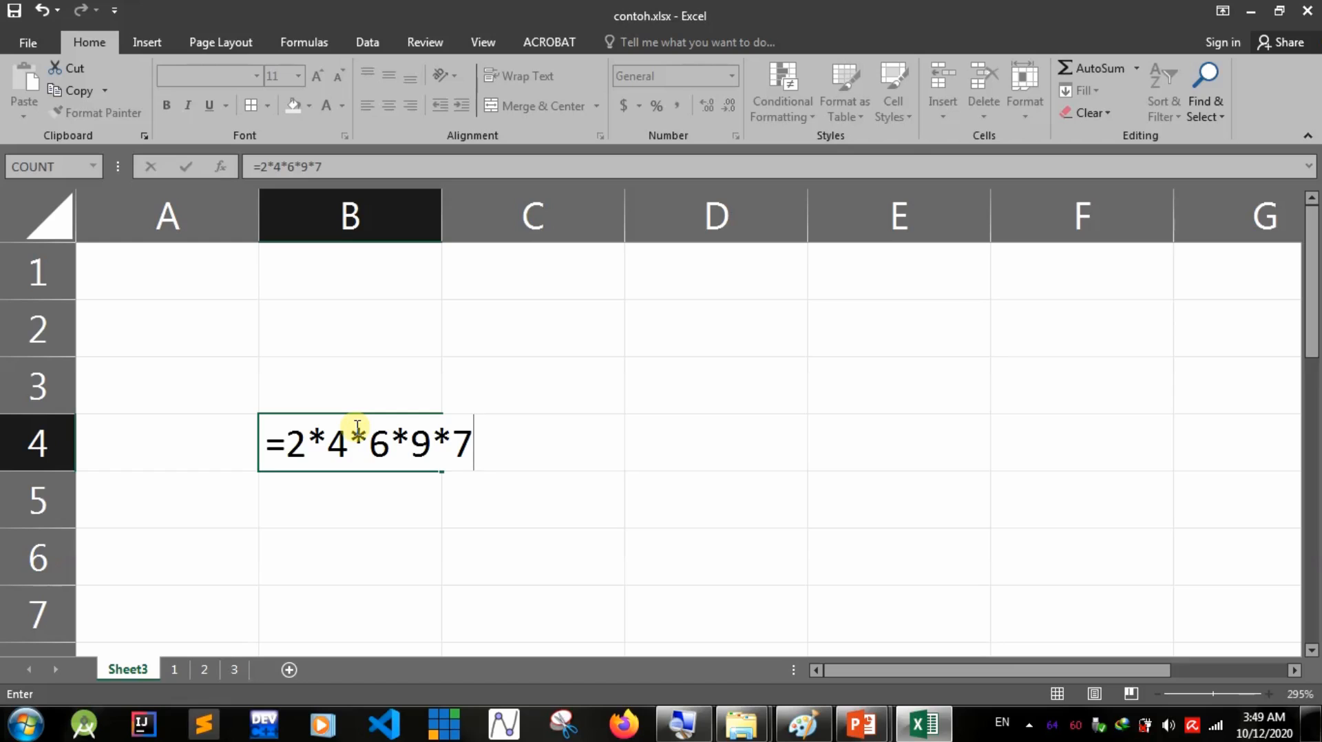
pyautogui.press('Return')
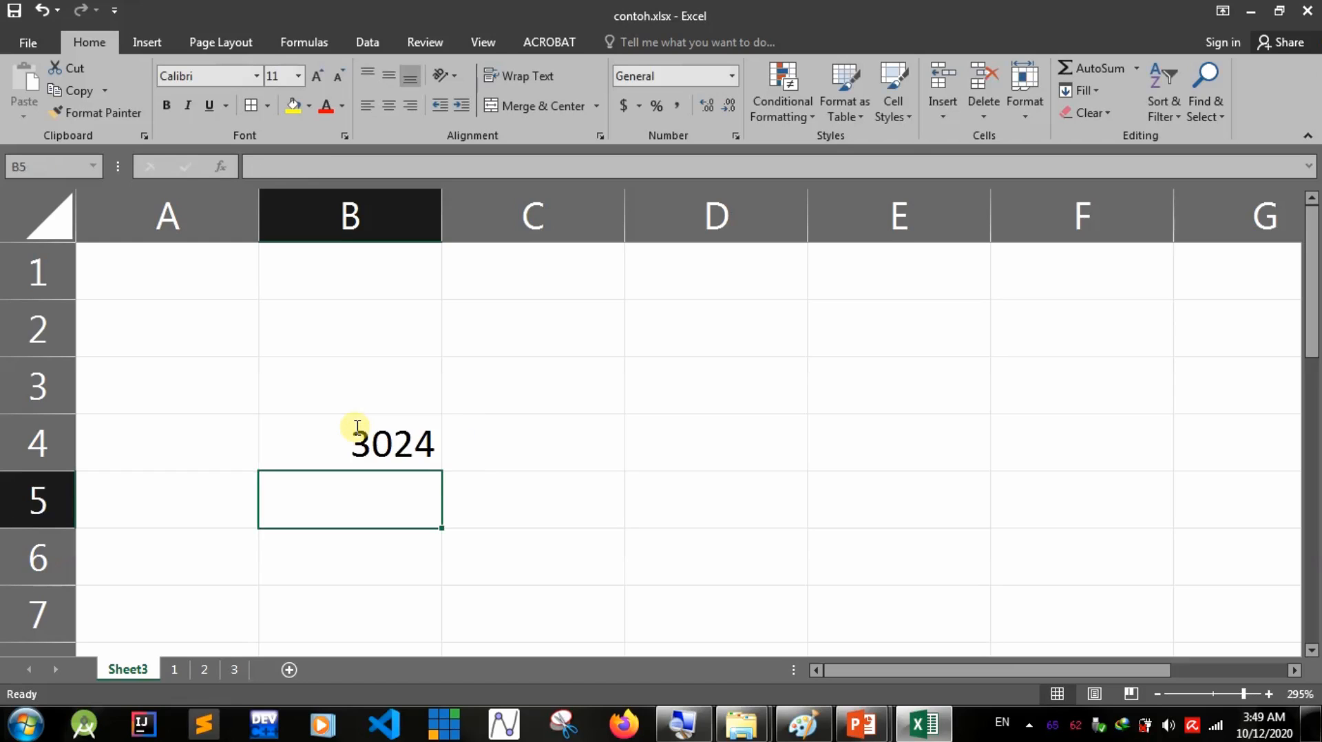
# Replace the formula in cell B4 with the division formula =500/5/4/2.
pyautogui.click(358, 427)
pyautogui.scroll(5, 355, 427)
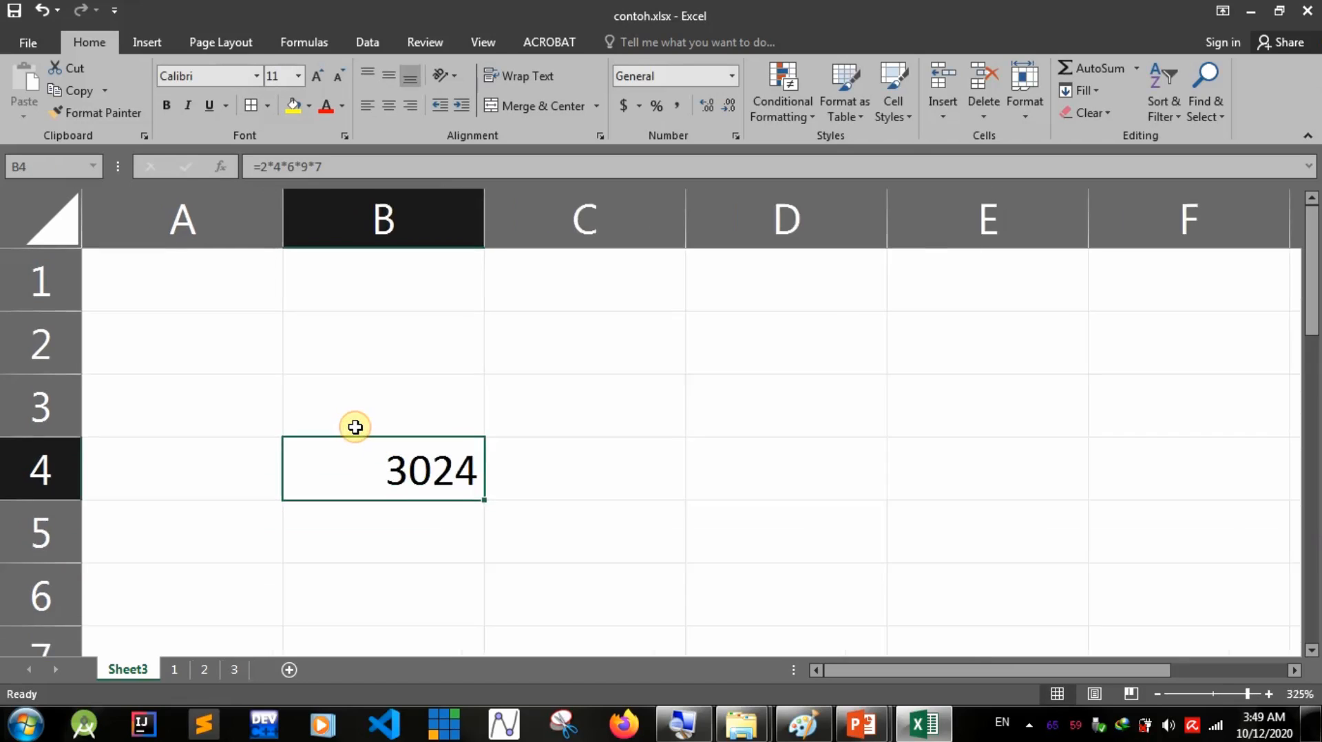
pyautogui.scroll(1, 356, 427)
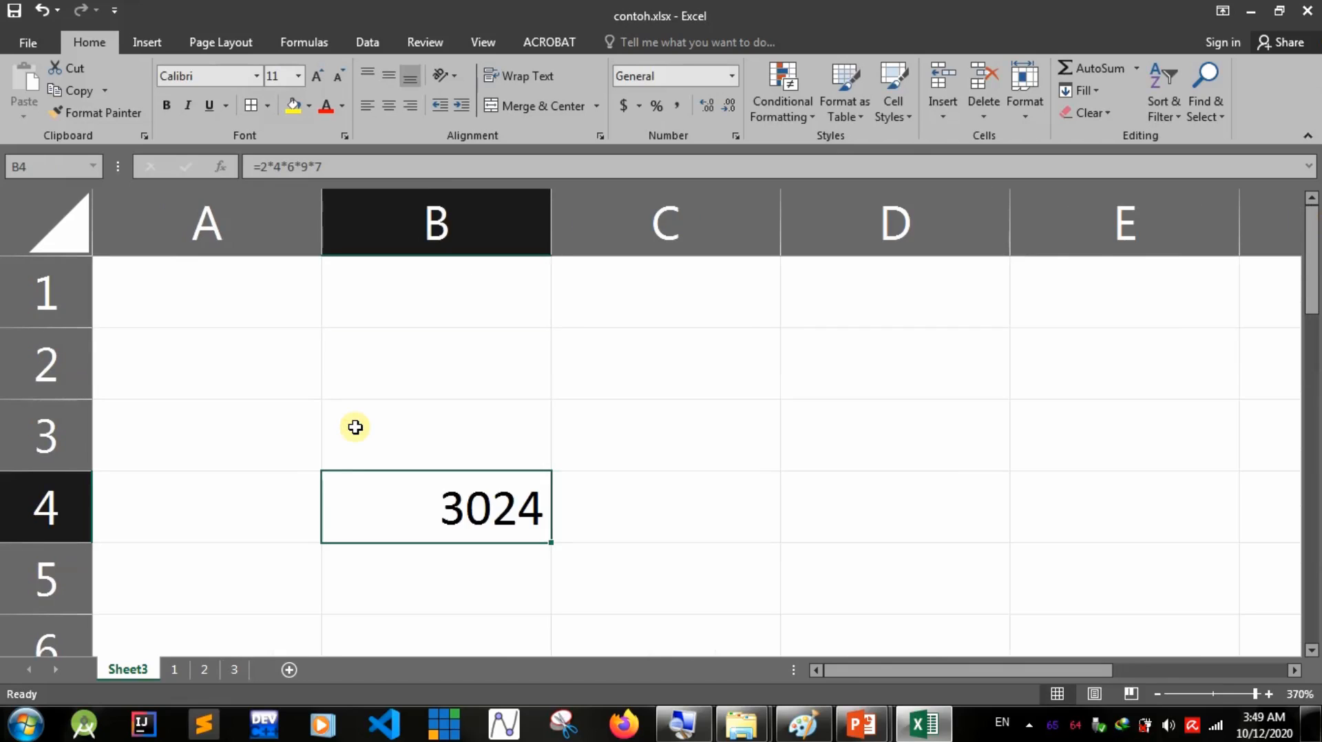
pyautogui.write('=5')
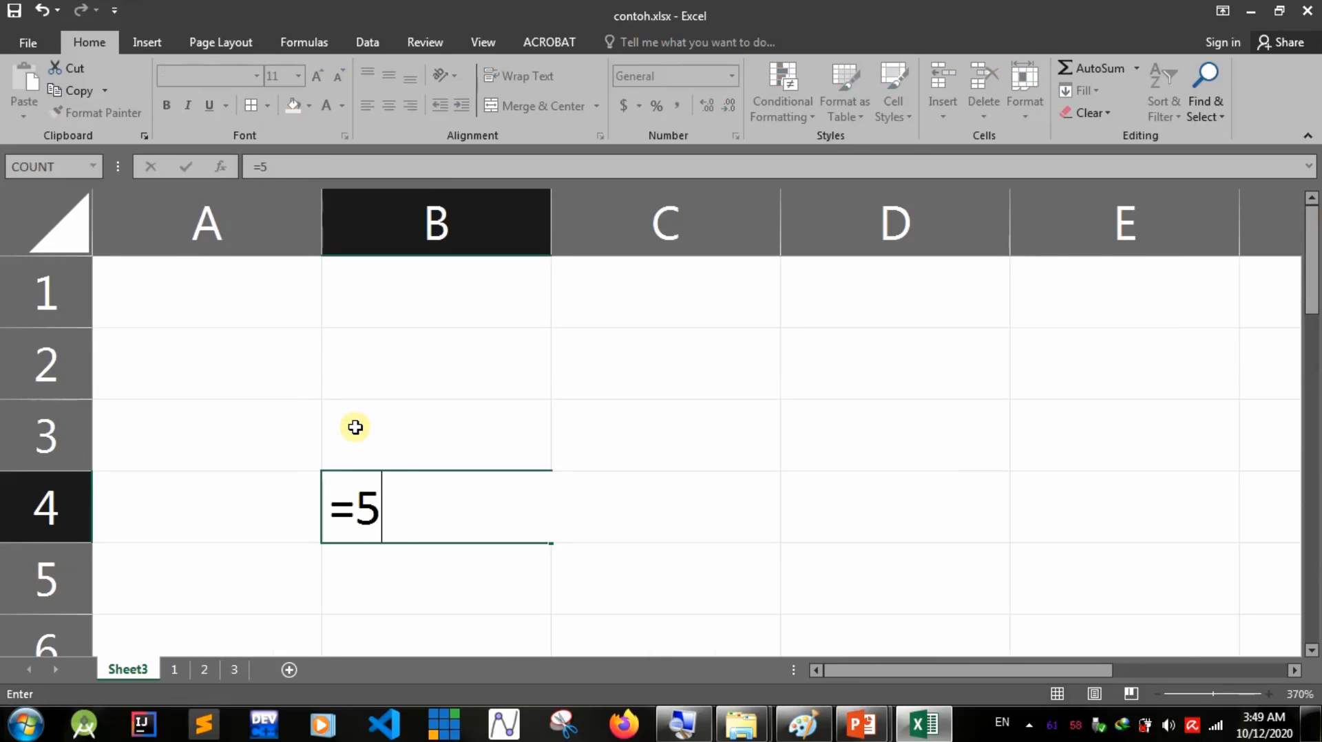
pyautogui.write('00/5/')
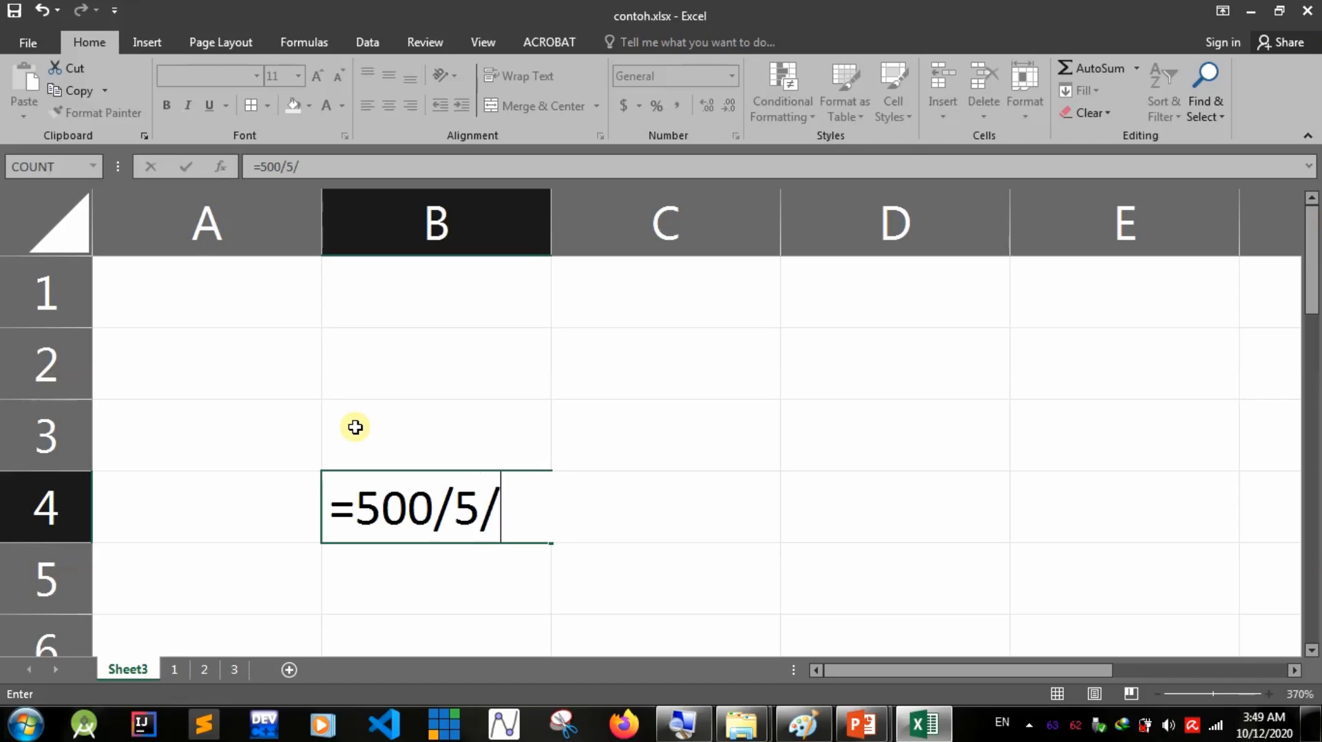
pyautogui.write('4/')
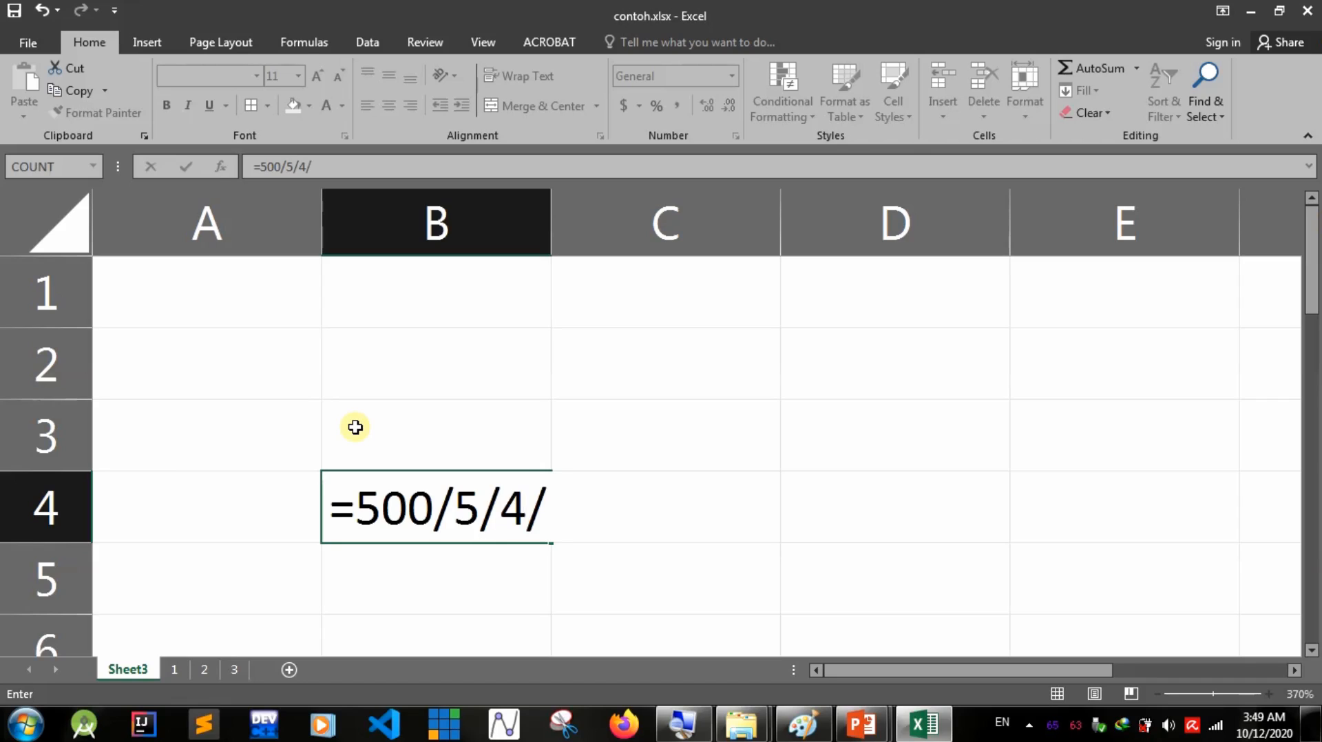
pyautogui.write('2')
pyautogui.press('Return')
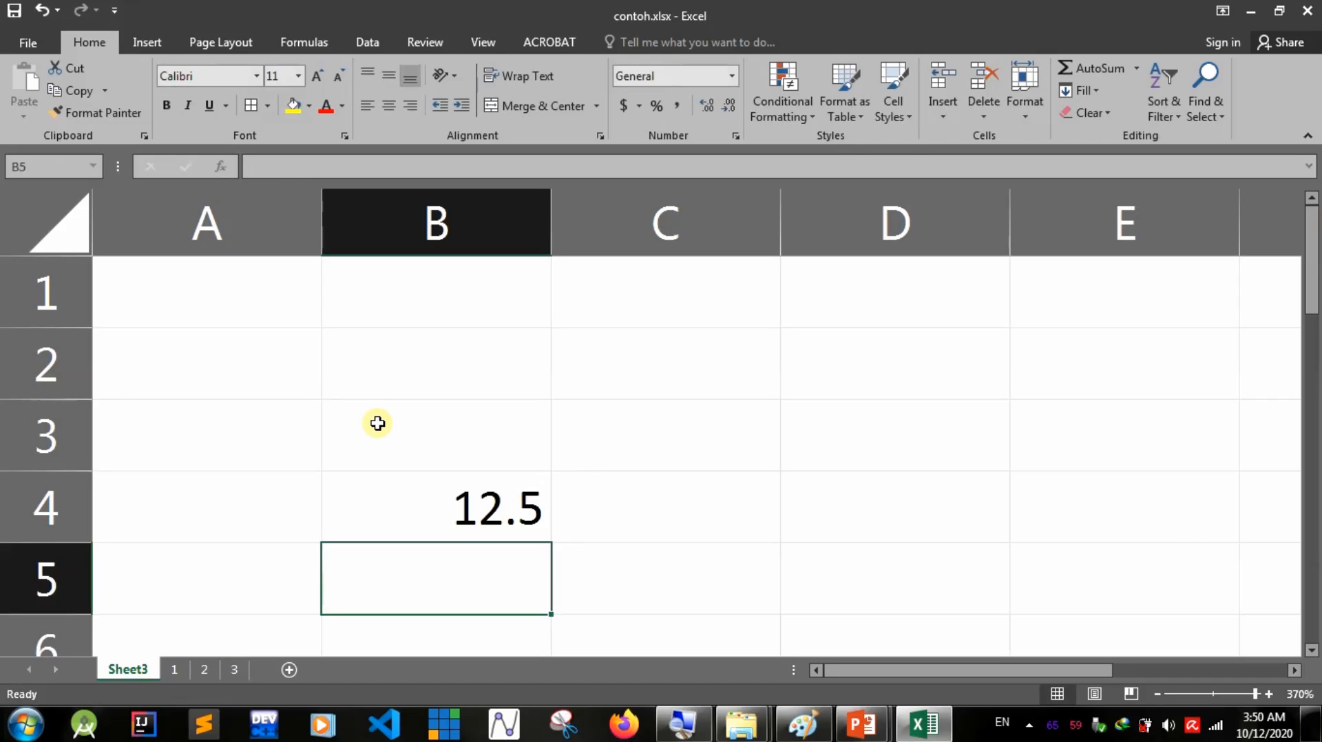
# Examine the number columns on sheet 1 and compare them with the directly entered division formula in cell B4 of Sheet3.
pyautogui.click(175, 670)
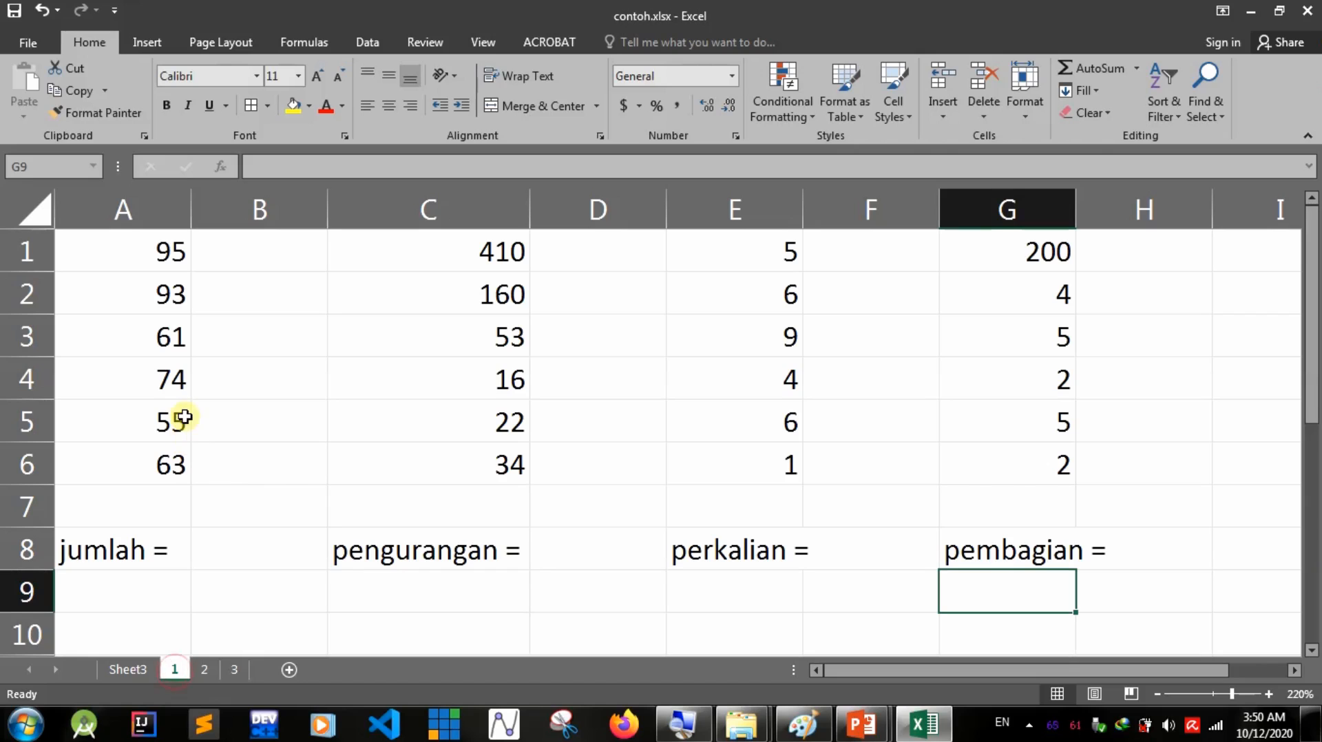
pyautogui.scroll(-1, 182, 468)
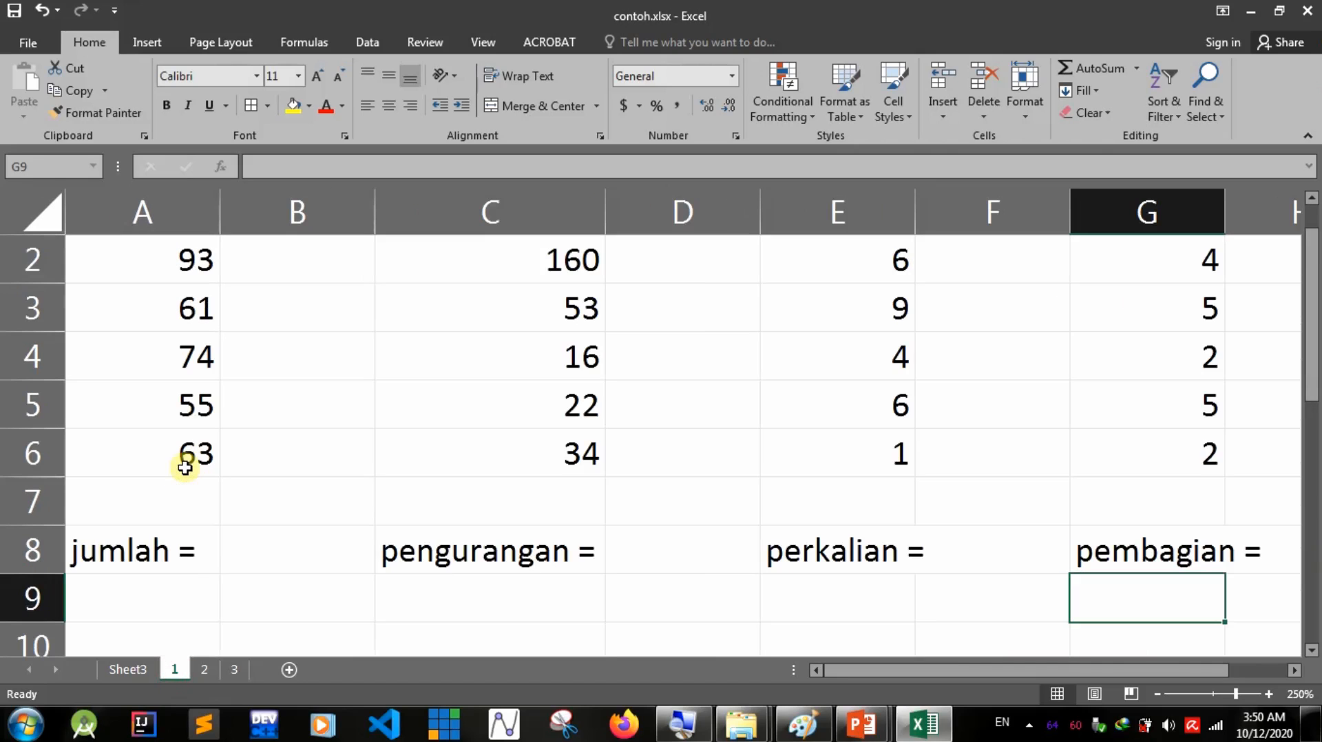
pyautogui.scroll(1, 227, 433)
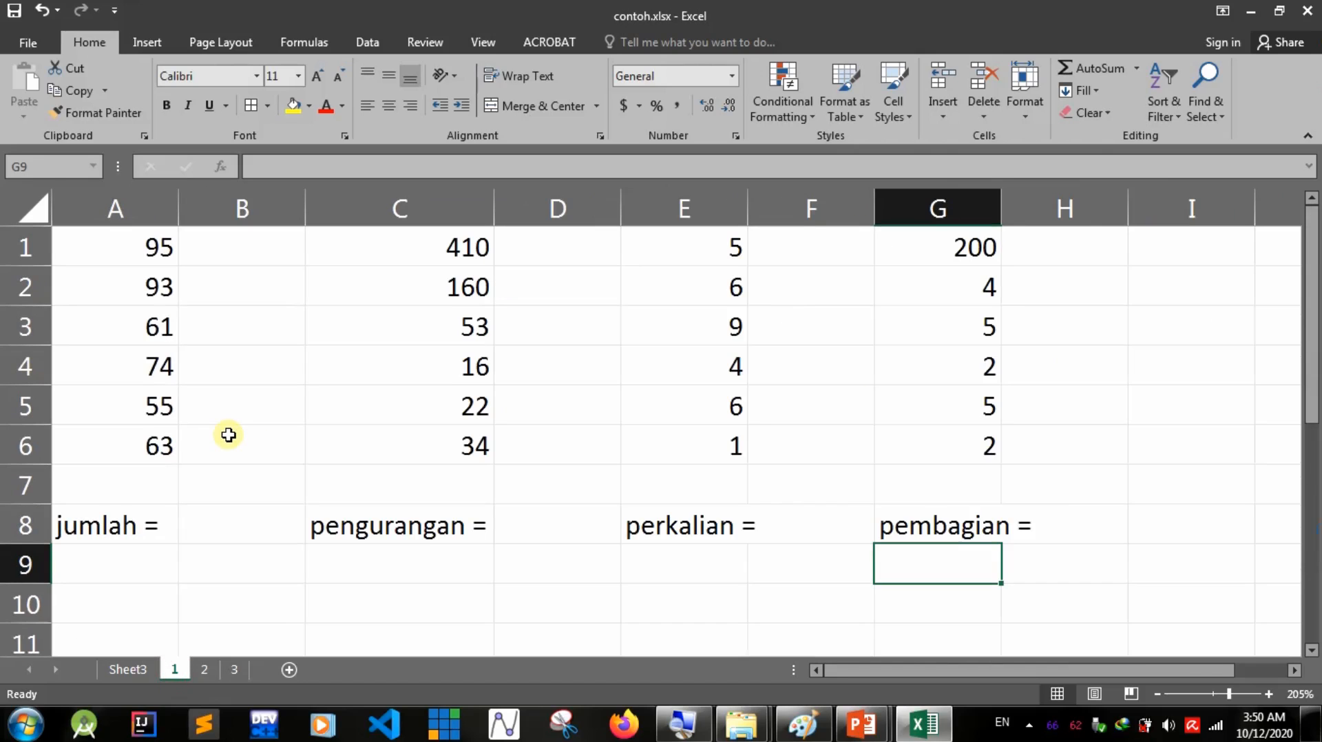
pyautogui.click(141, 670)
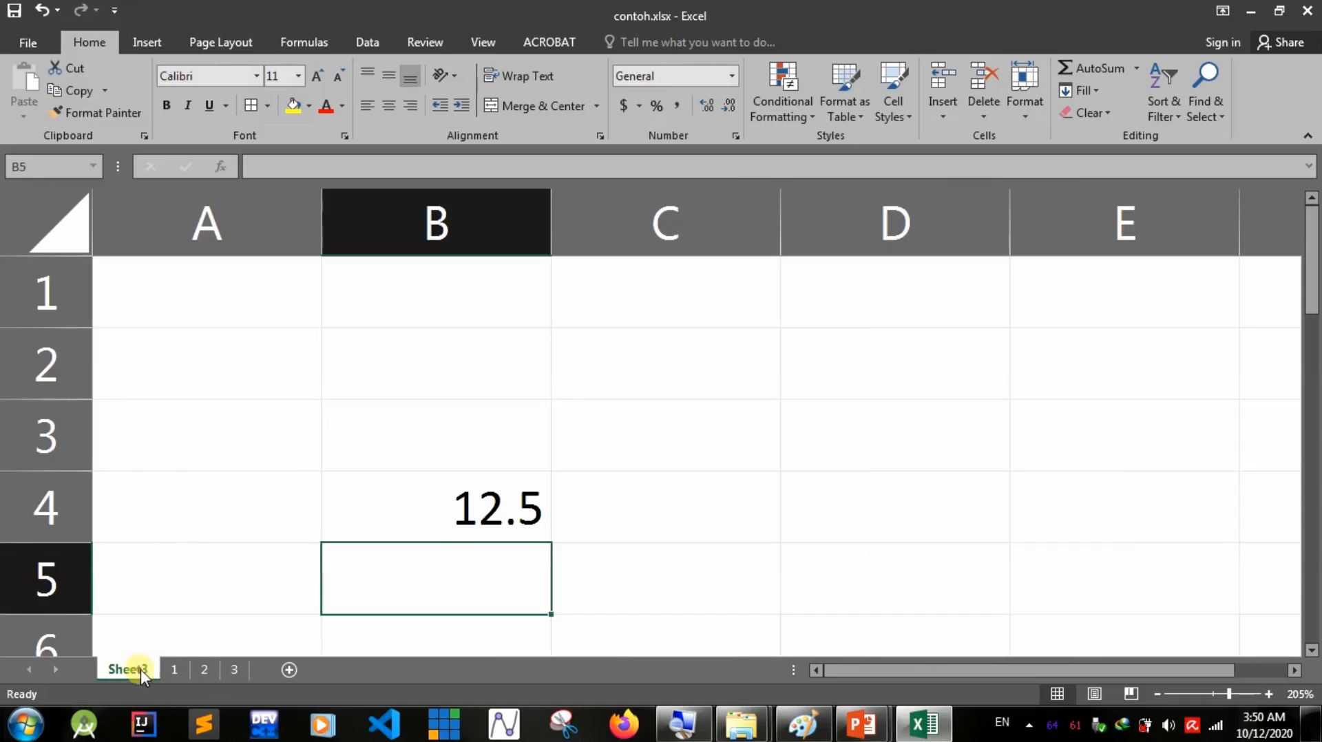
pyautogui.click(443, 525)
pyautogui.click(485, 166)
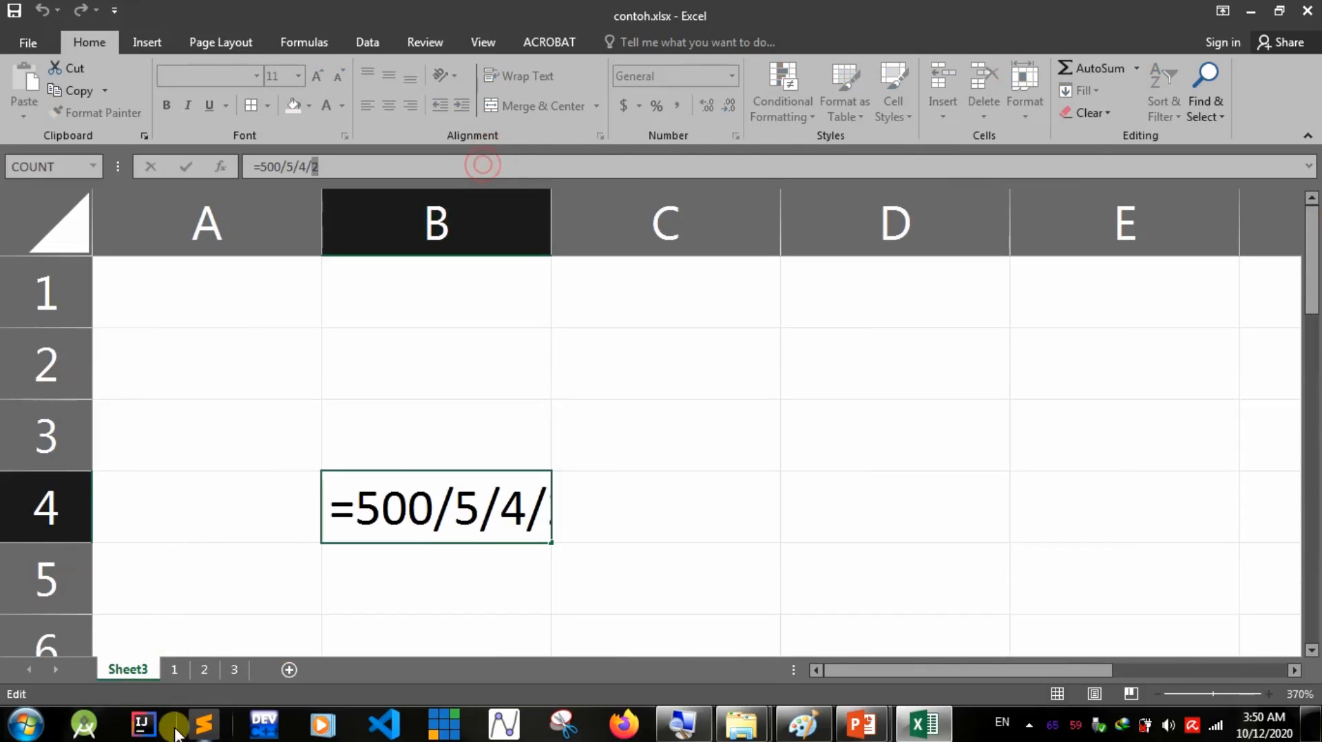
pyautogui.click(176, 671)
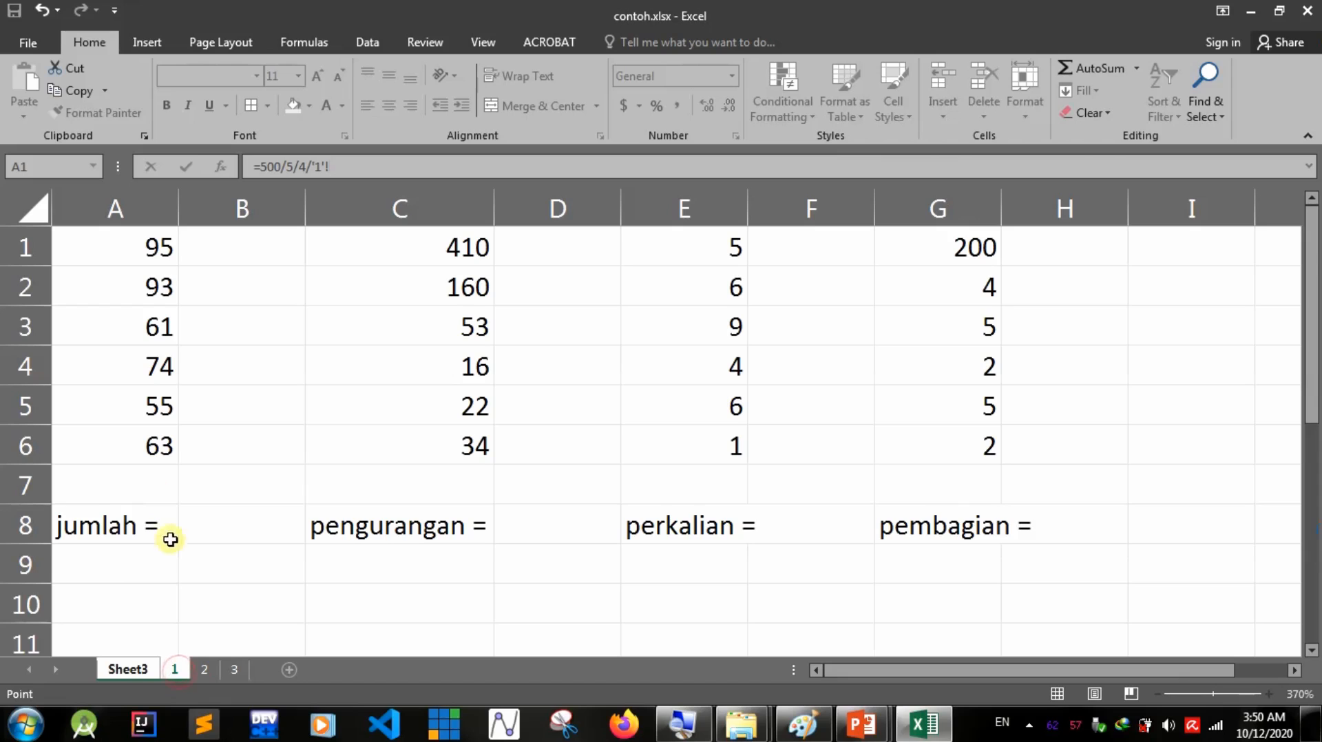
pyautogui.click(210, 528)
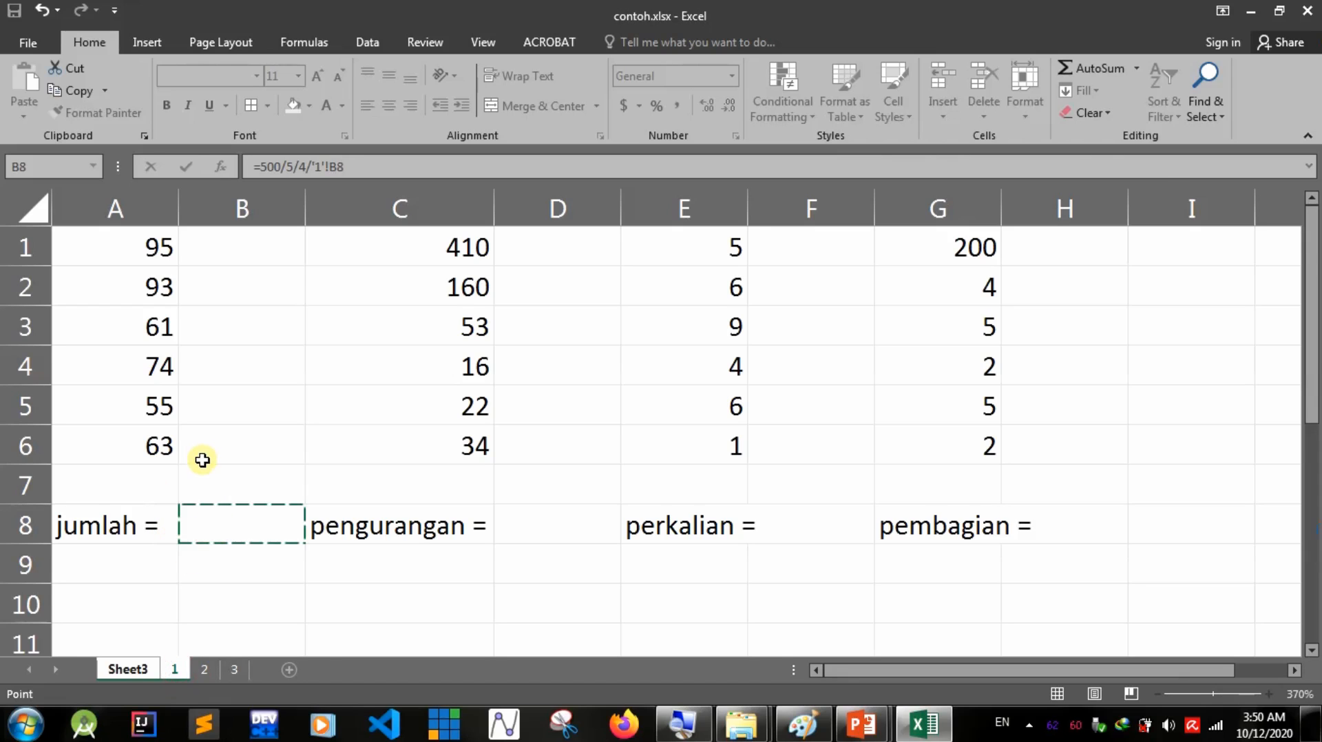
pyautogui.press('Escape')
# On sheet 1, add up the column A numbers in cell B8 beside "jumlah =" with the formula =A1+A2+A3+A4+A5+A6.
pyautogui.click(175, 670)
pyautogui.moveTo(149, 248); pyautogui.dragTo(145, 444)
pyautogui.click(205, 525)
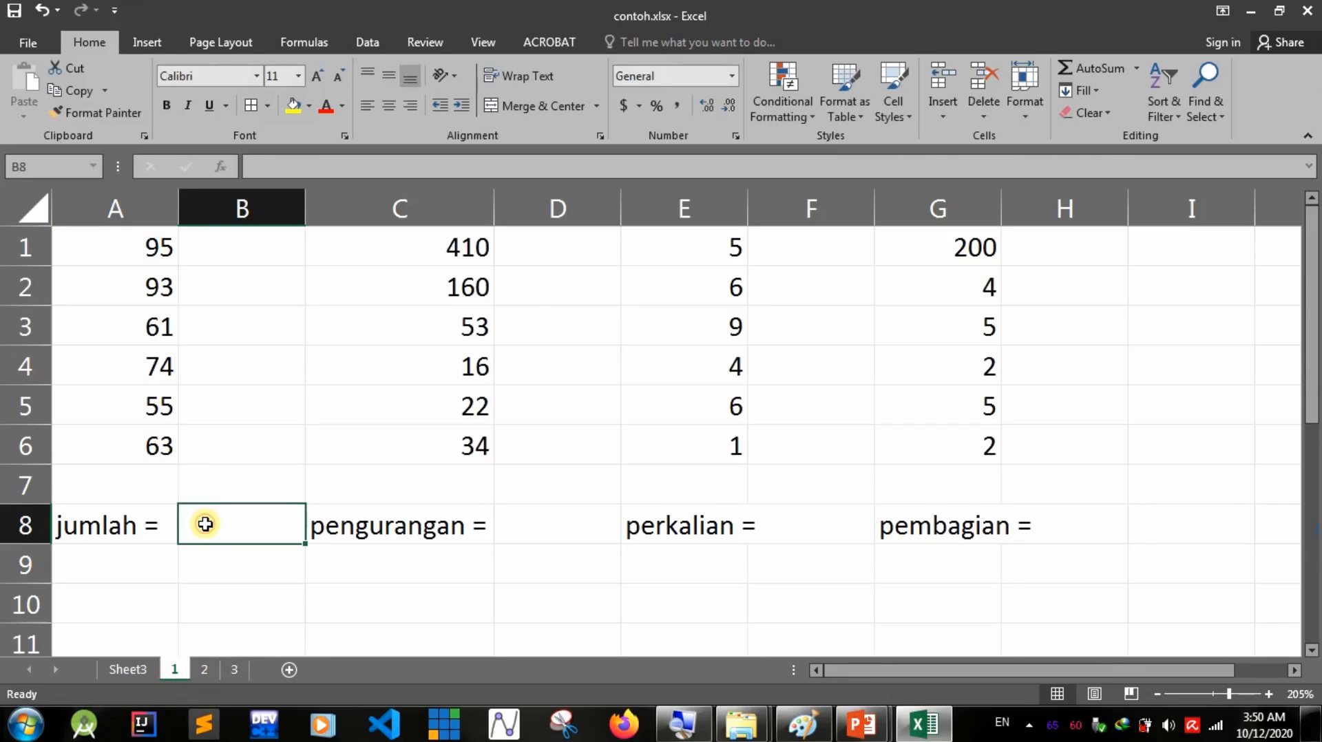
pyautogui.write('=')
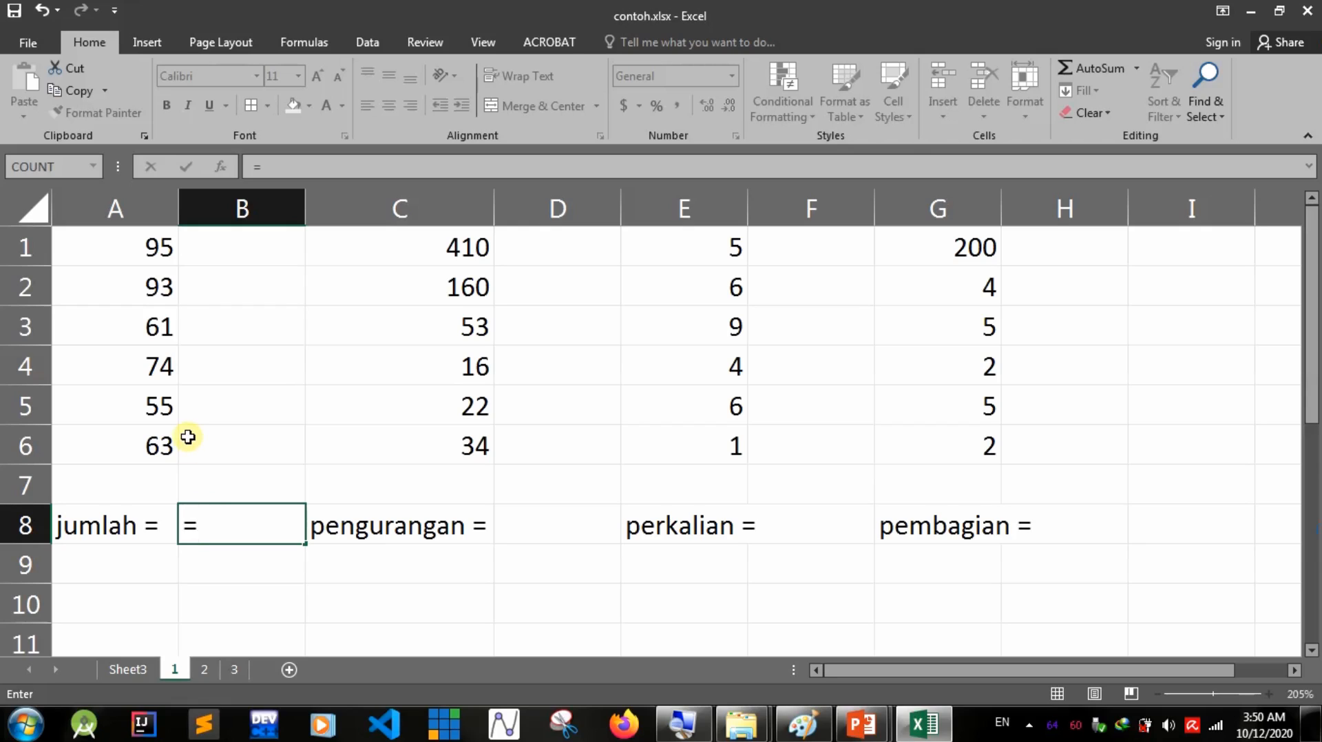
pyautogui.click(134, 248)
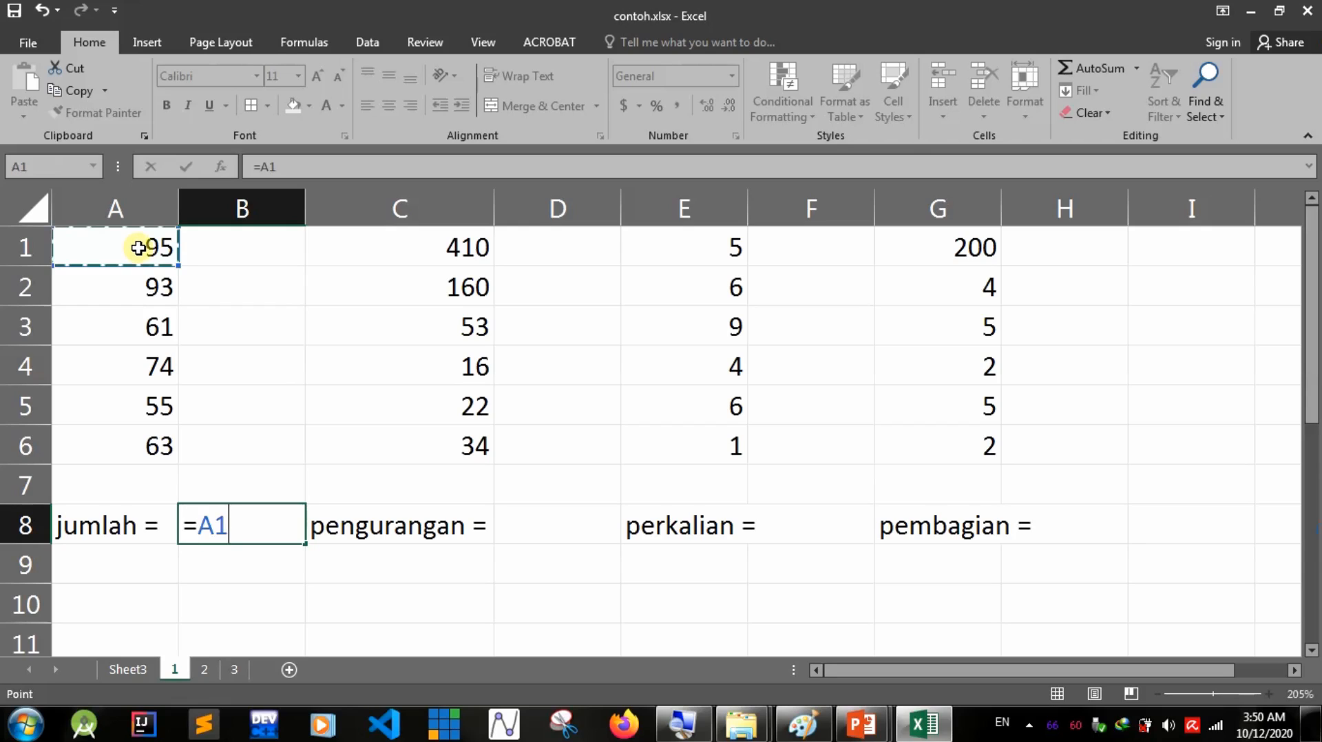
pyautogui.write('+')
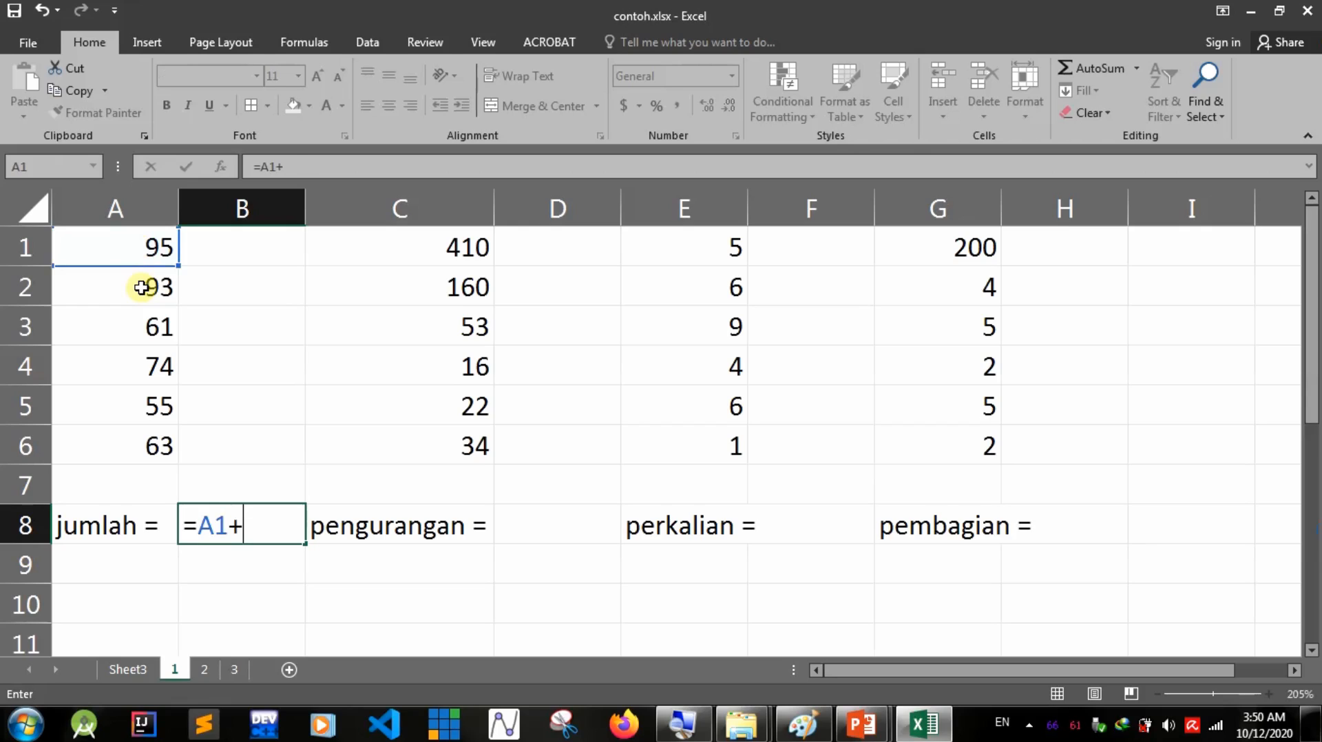
pyautogui.click(142, 288)
pyautogui.write('+')
pyautogui.click(146, 327)
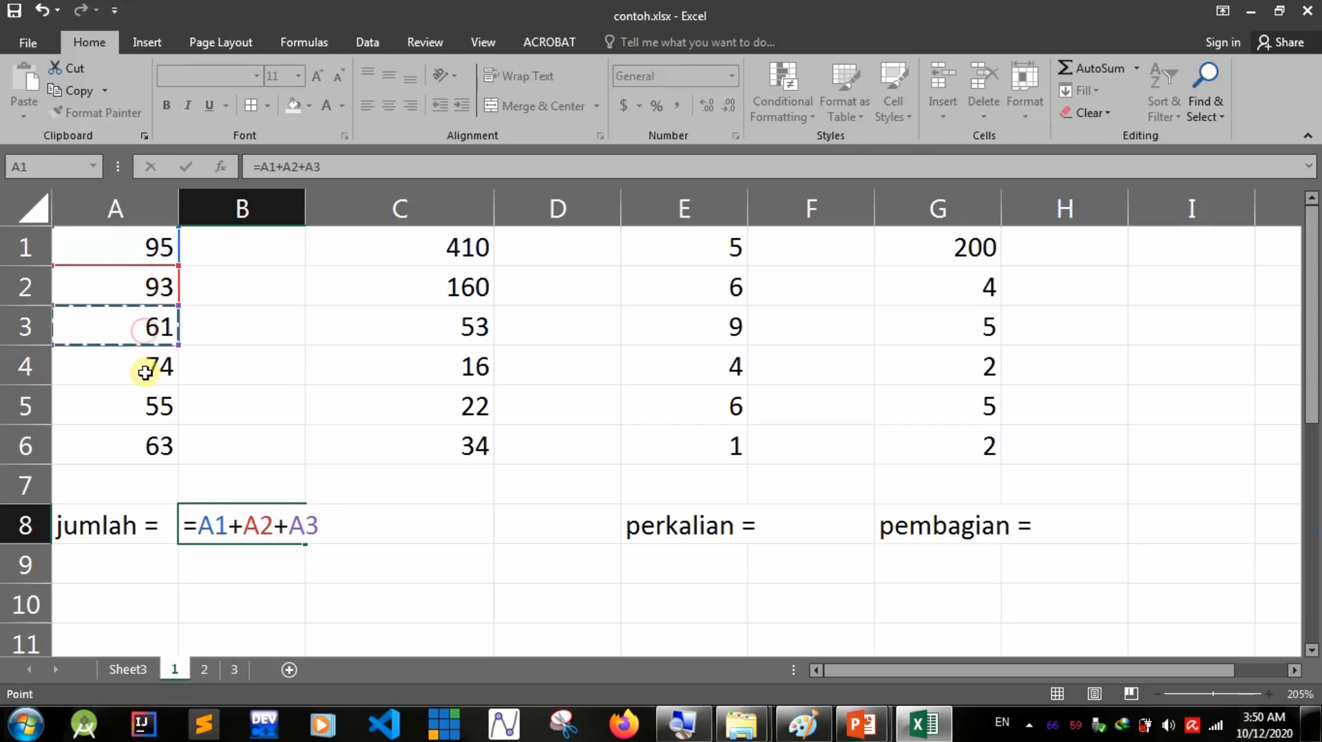
pyautogui.write('+')
pyautogui.click(145, 372)
pyautogui.write('+')
pyautogui.click(152, 407)
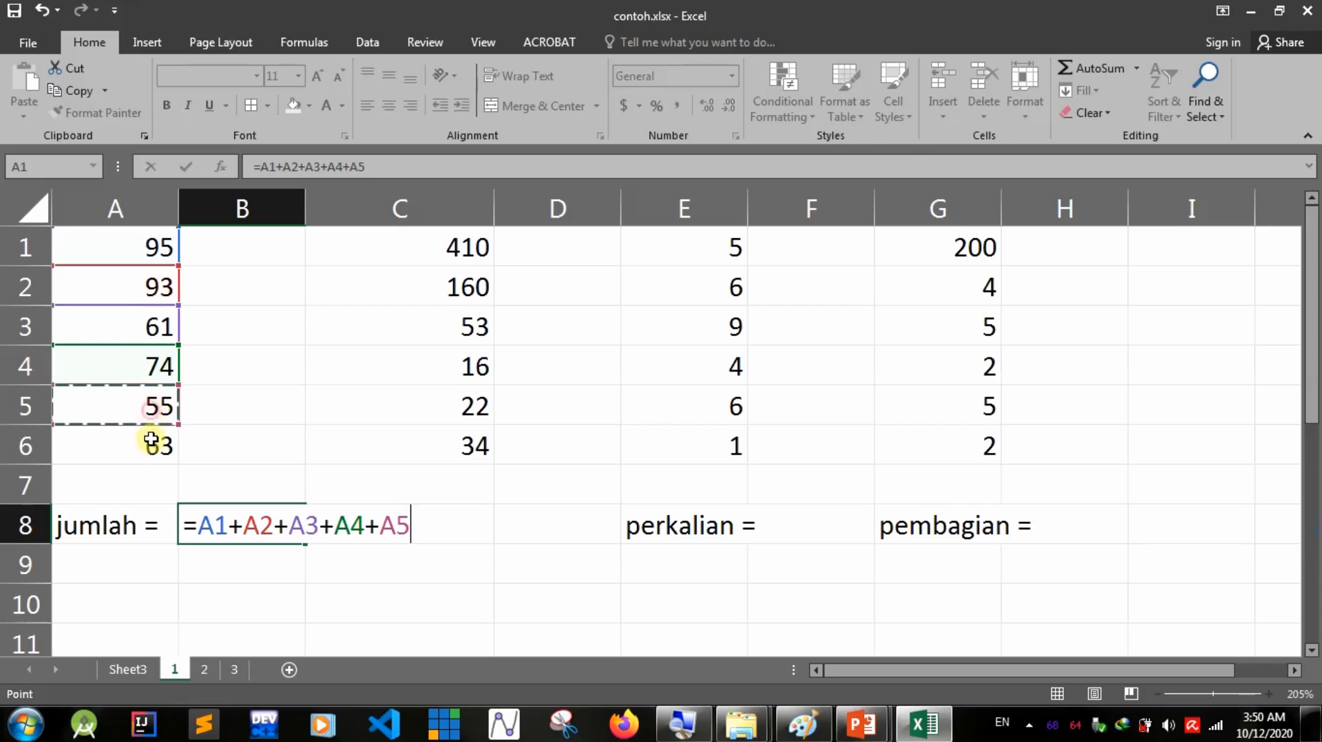
pyautogui.write('+')
pyautogui.click(150, 449)
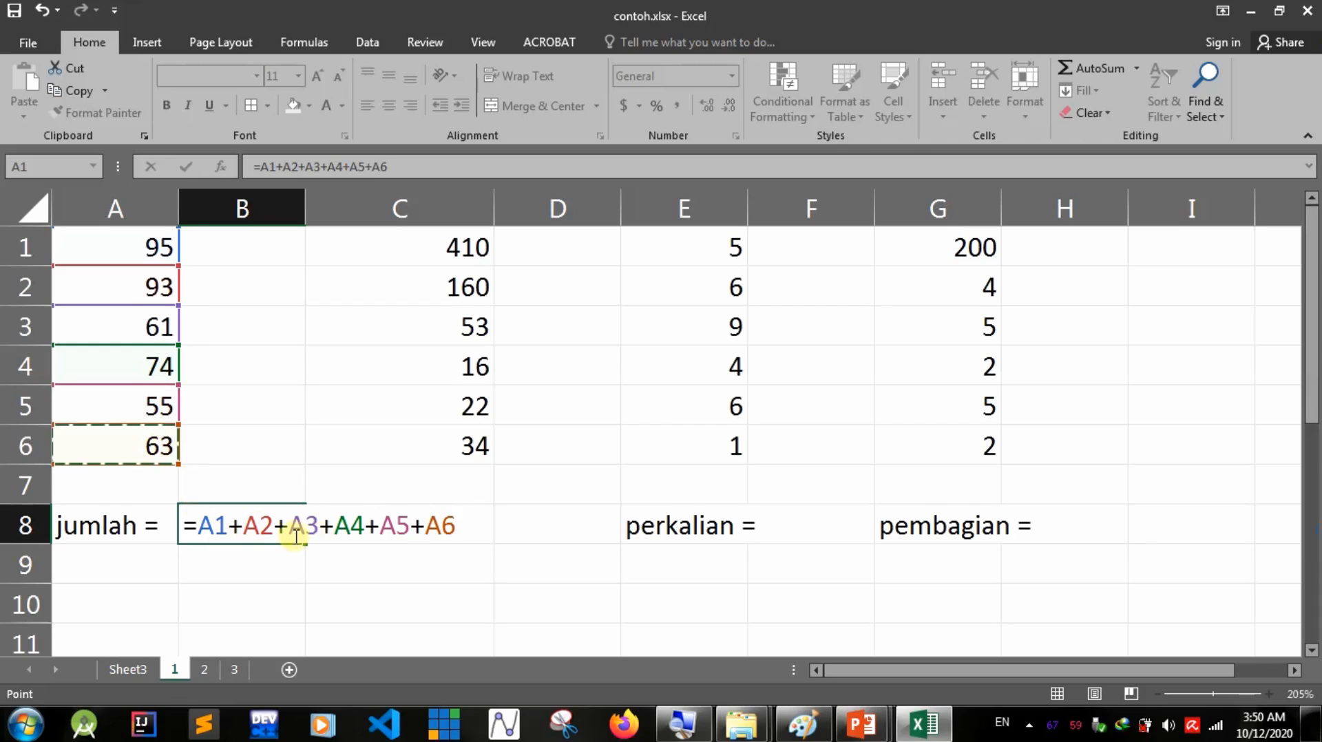
pyautogui.press('Return')
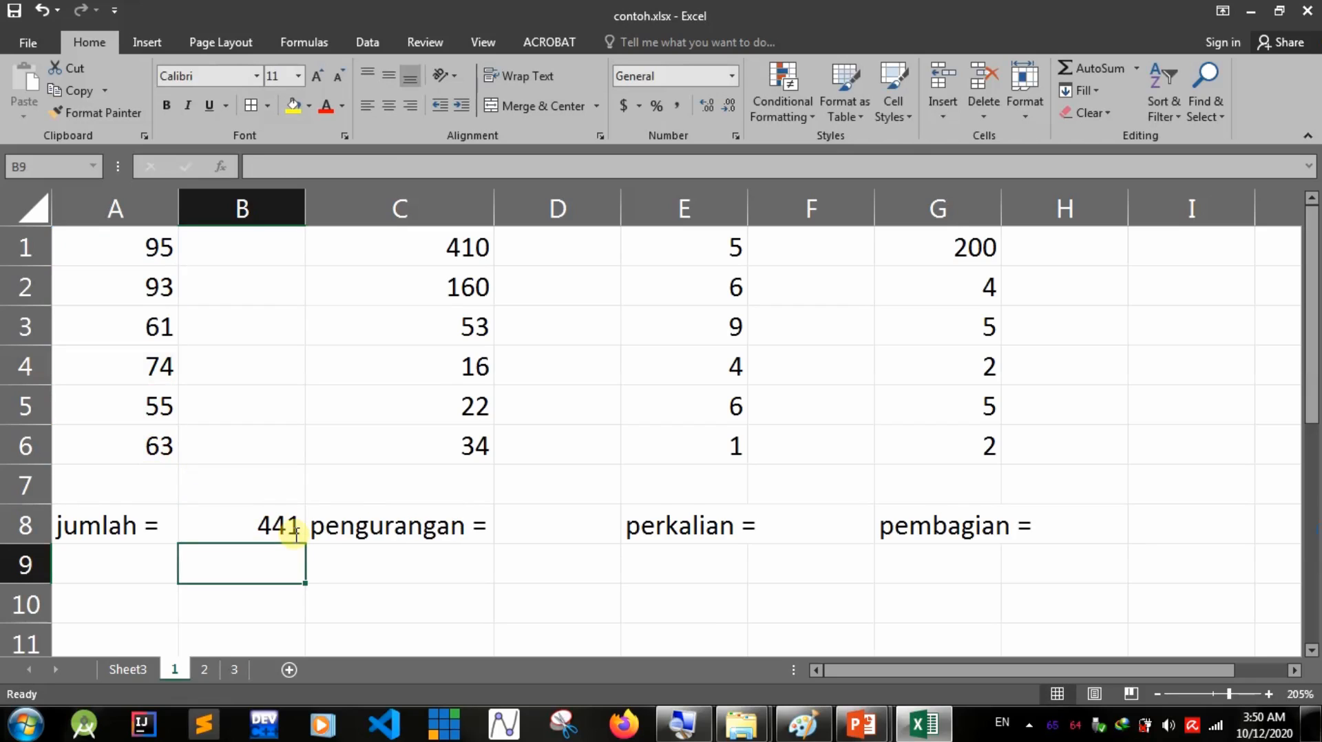
# Subtract the column C numbers in cell D8 beside "pengurangan =" with the formula =C1-C2-C3-C4-C5-C6.
pyautogui.click(526, 530)
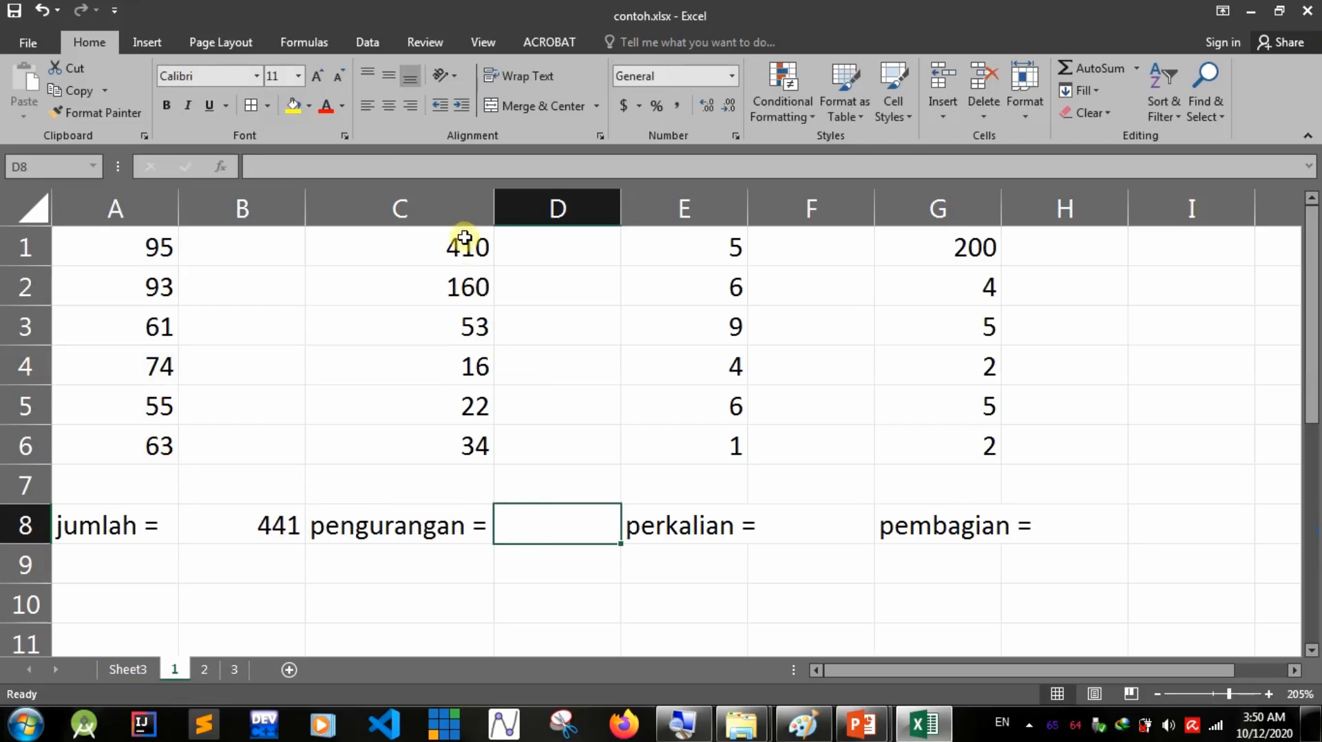
pyautogui.write('=')
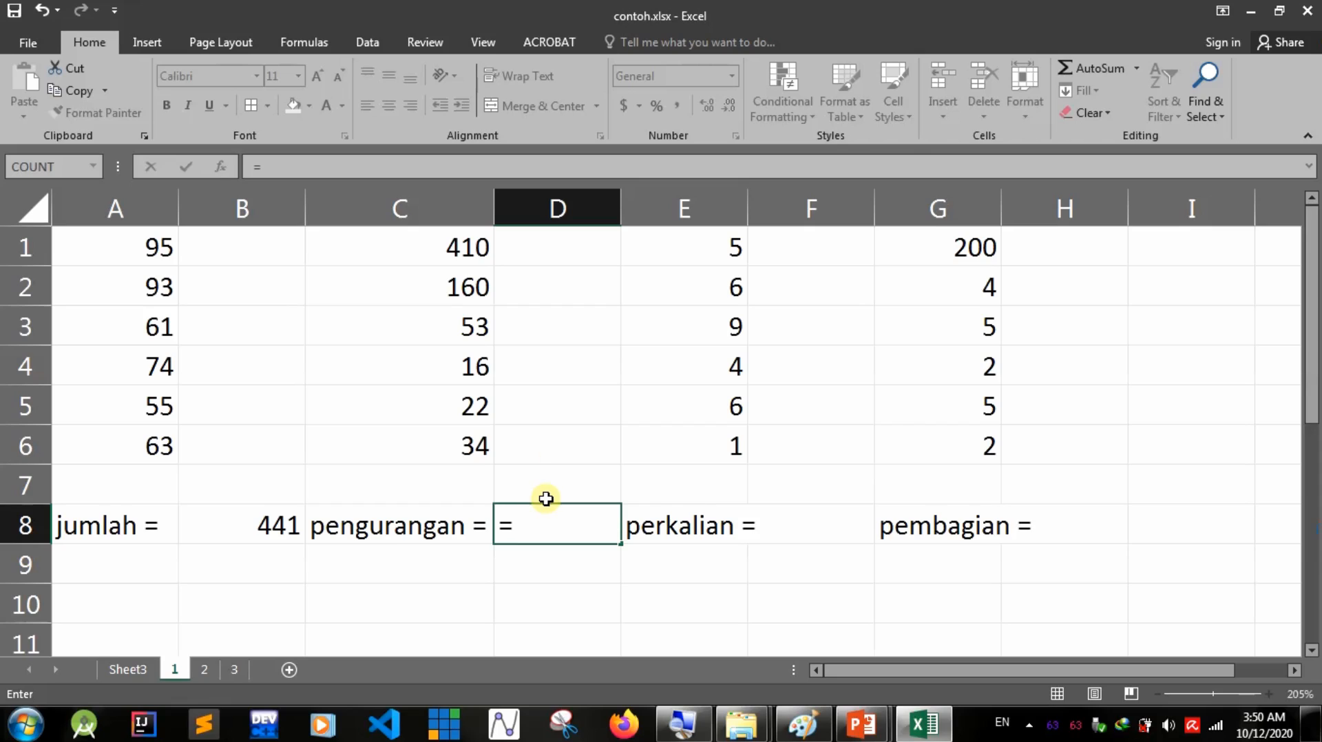
pyautogui.click(482, 251)
pyautogui.write('-')
pyautogui.click(467, 287)
pyautogui.write('-')
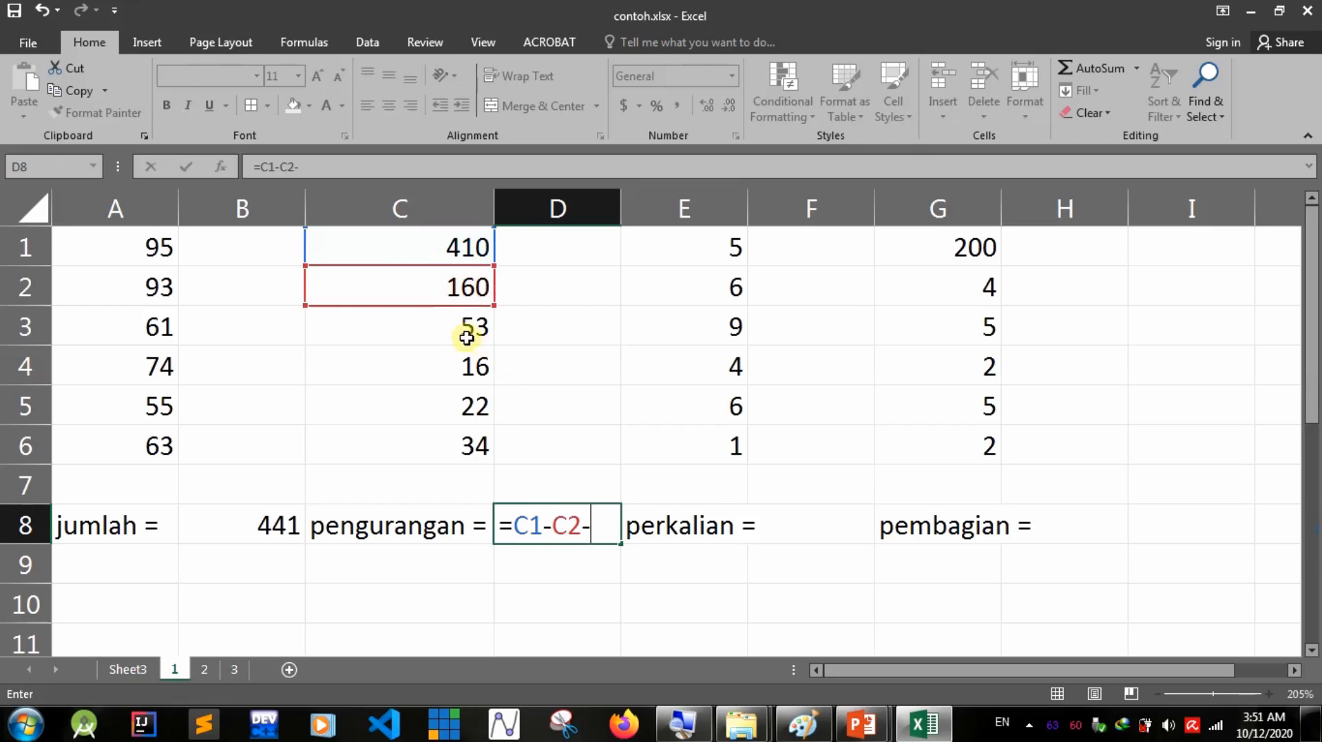
pyautogui.click(468, 342)
pyautogui.write('-')
pyautogui.click(468, 372)
pyautogui.write('-')
pyautogui.click(472, 416)
pyautogui.write('-')
pyautogui.click(472, 451)
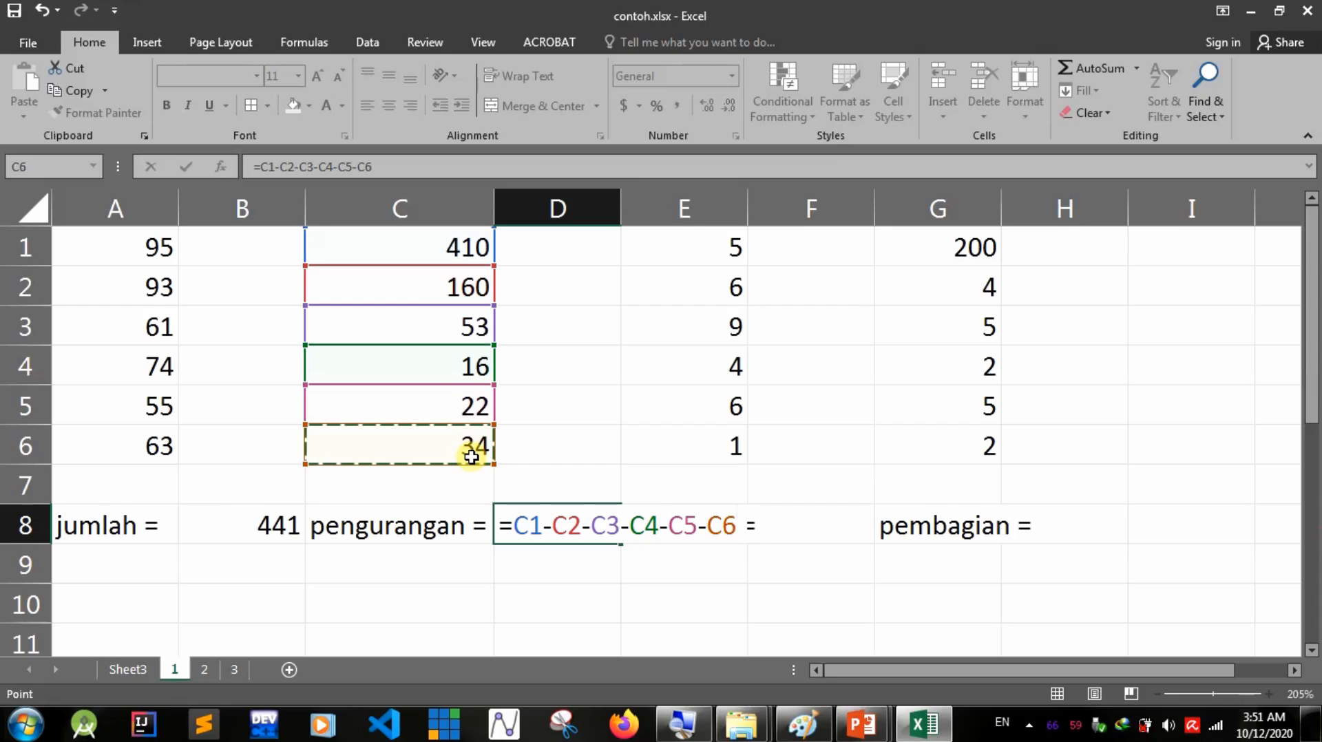
pyautogui.press('Return')
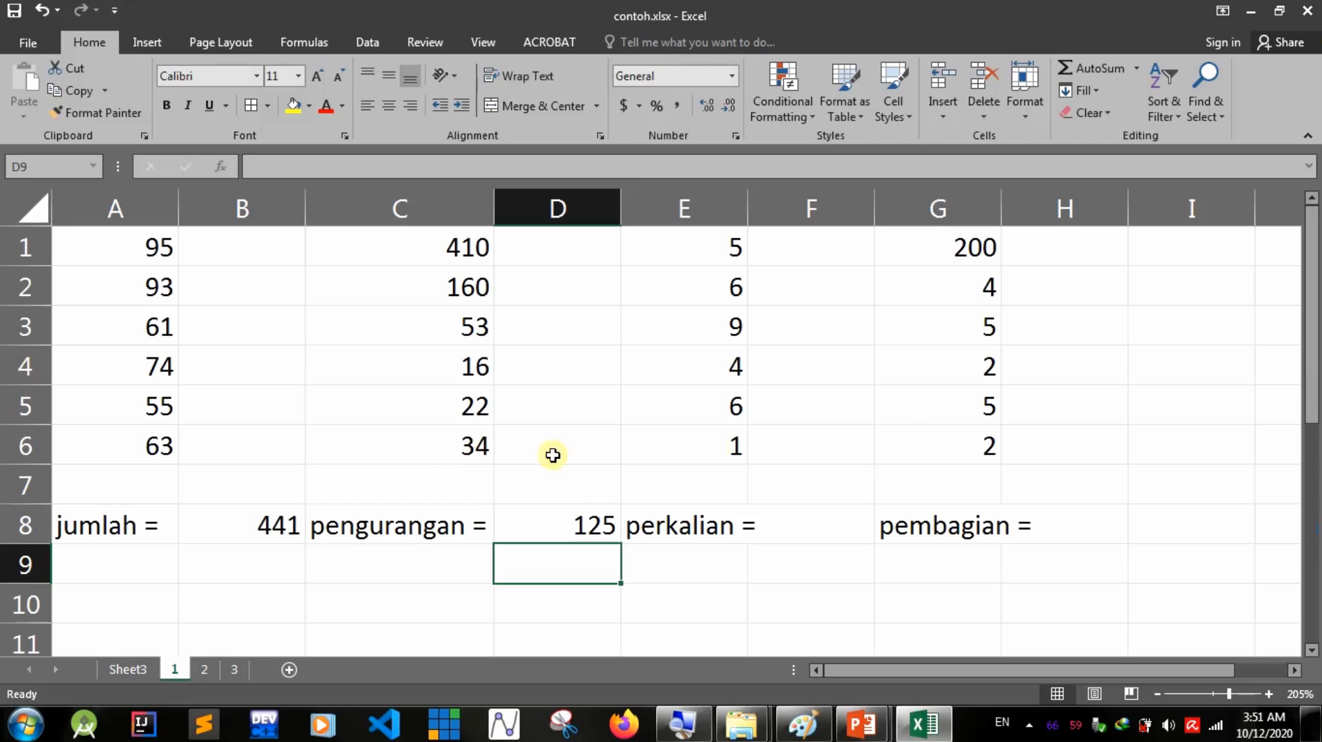
# Multiply the column E numbers in cell F8 beside "perkalian =" with the formula =E1*E2*E3*E4*E5*E6.
pyautogui.click(547, 534)
pyautogui.click(818, 527)
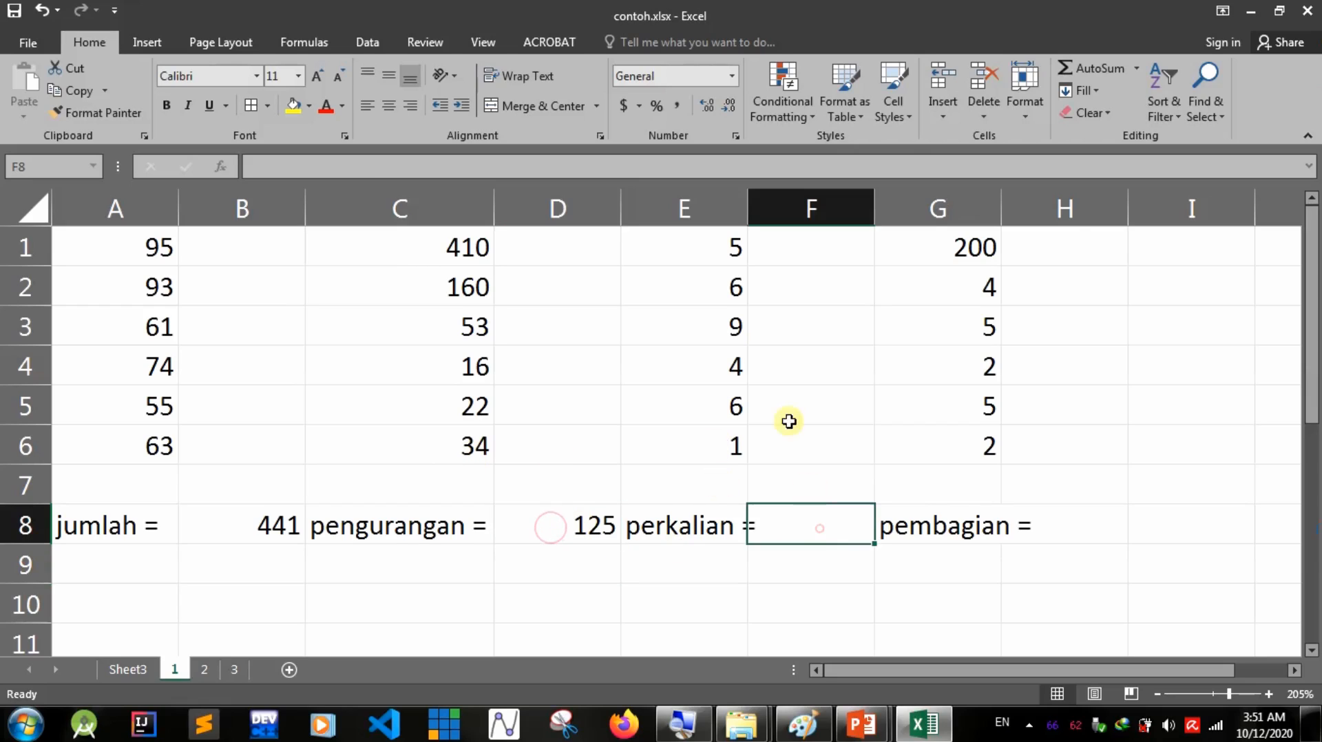
pyautogui.click(736, 256)
pyautogui.click(732, 290)
pyautogui.click(728, 324)
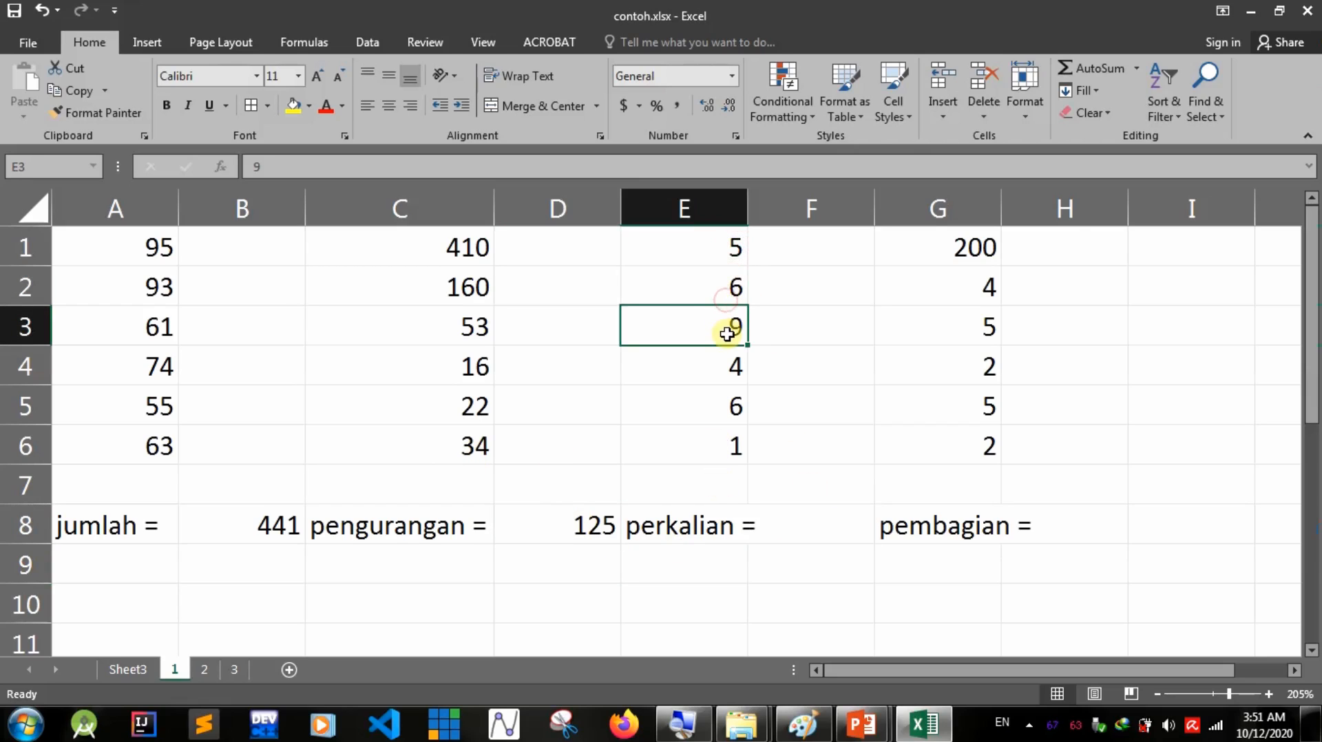
pyautogui.click(801, 527)
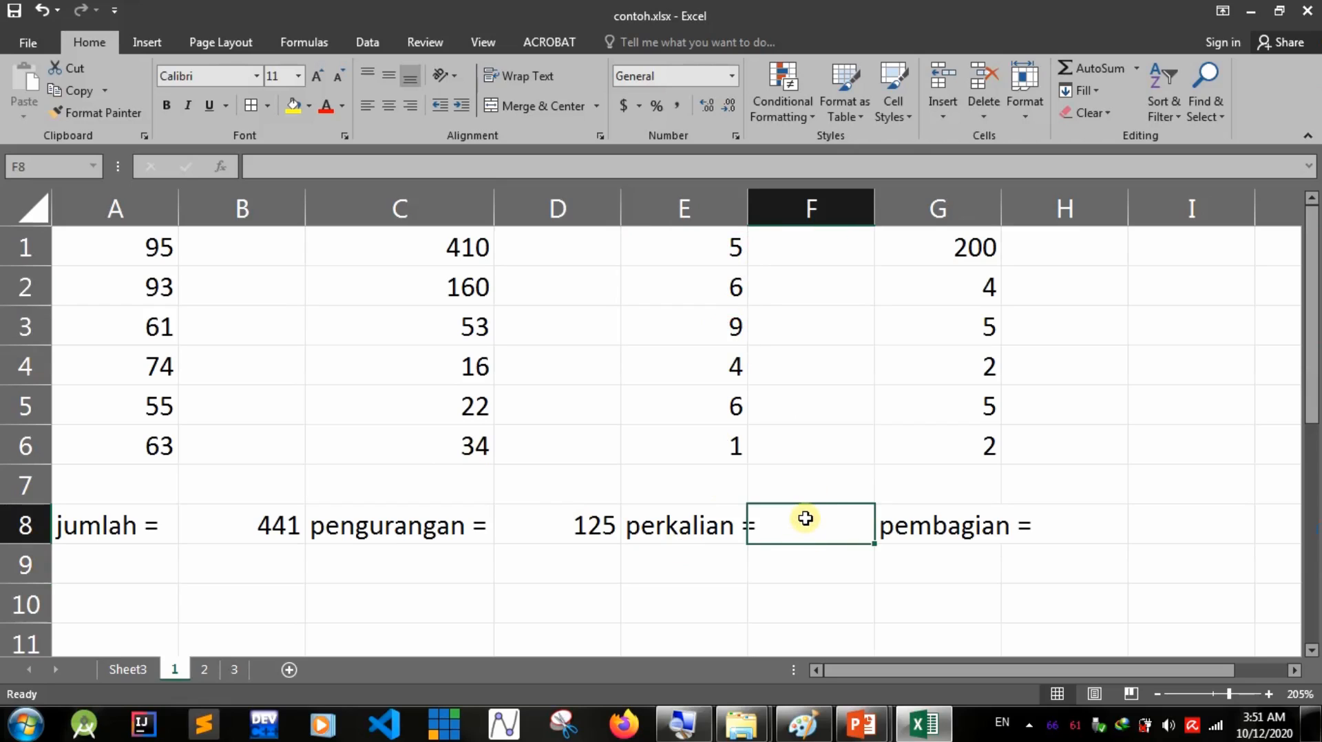
pyautogui.write('==')
pyautogui.press('BackSpace')
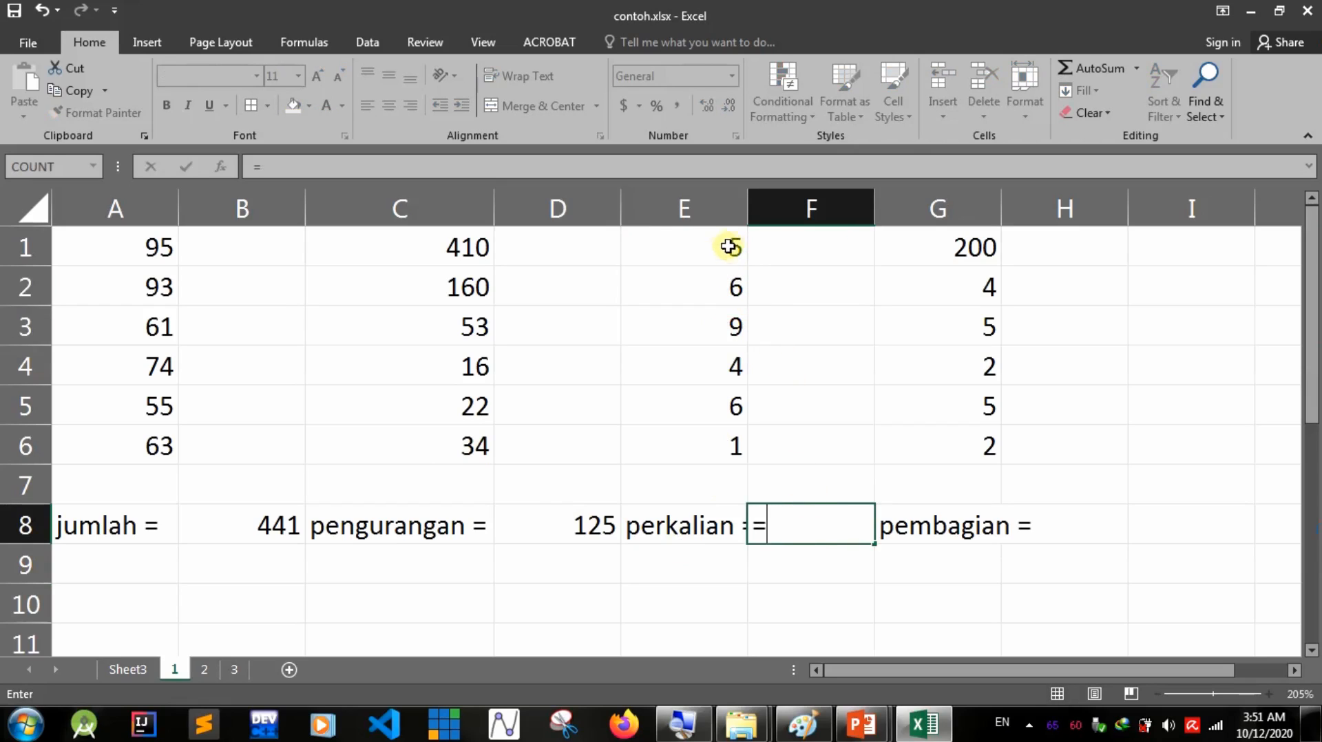
pyautogui.click(726, 248)
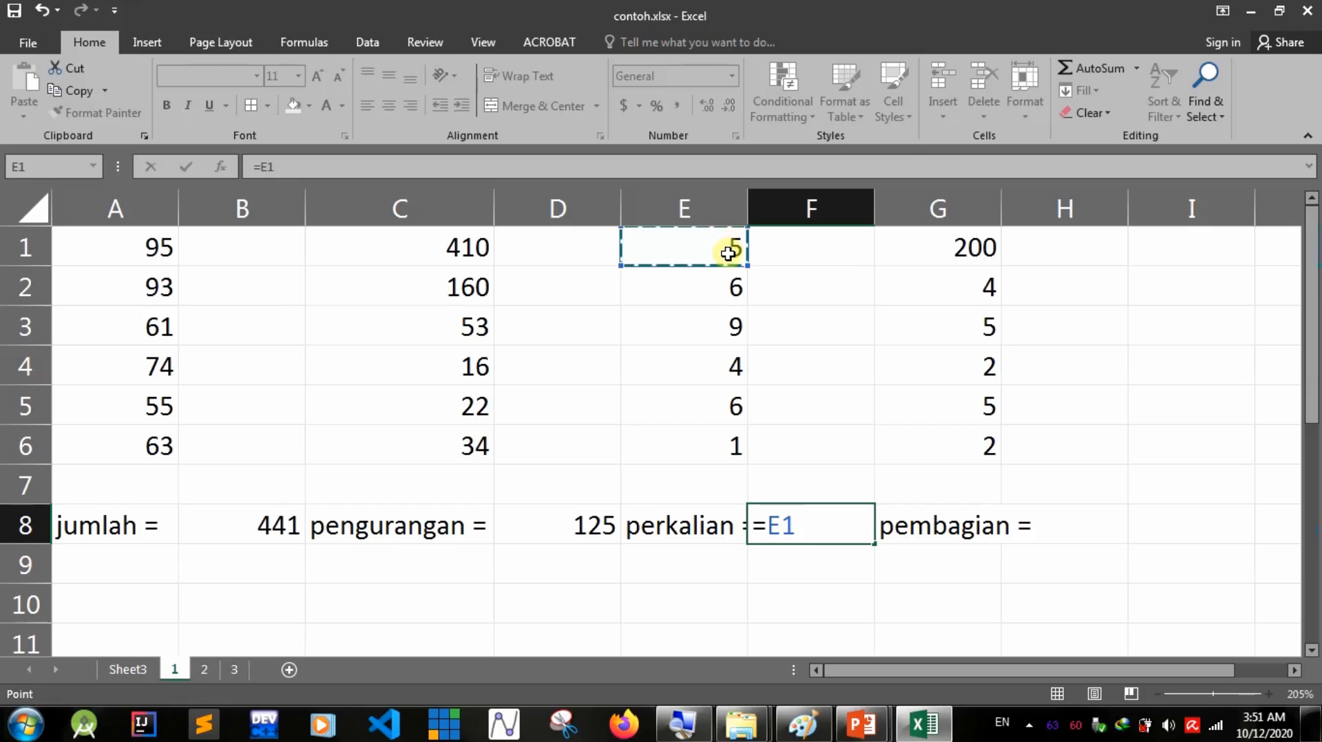
pyautogui.write('*')
pyautogui.click(723, 287)
pyautogui.write('*')
pyautogui.click(716, 326)
pyautogui.write('*')
pyautogui.click(716, 367)
pyautogui.write('*')
pyautogui.click(716, 407)
pyautogui.write('*')
pyautogui.click(716, 451)
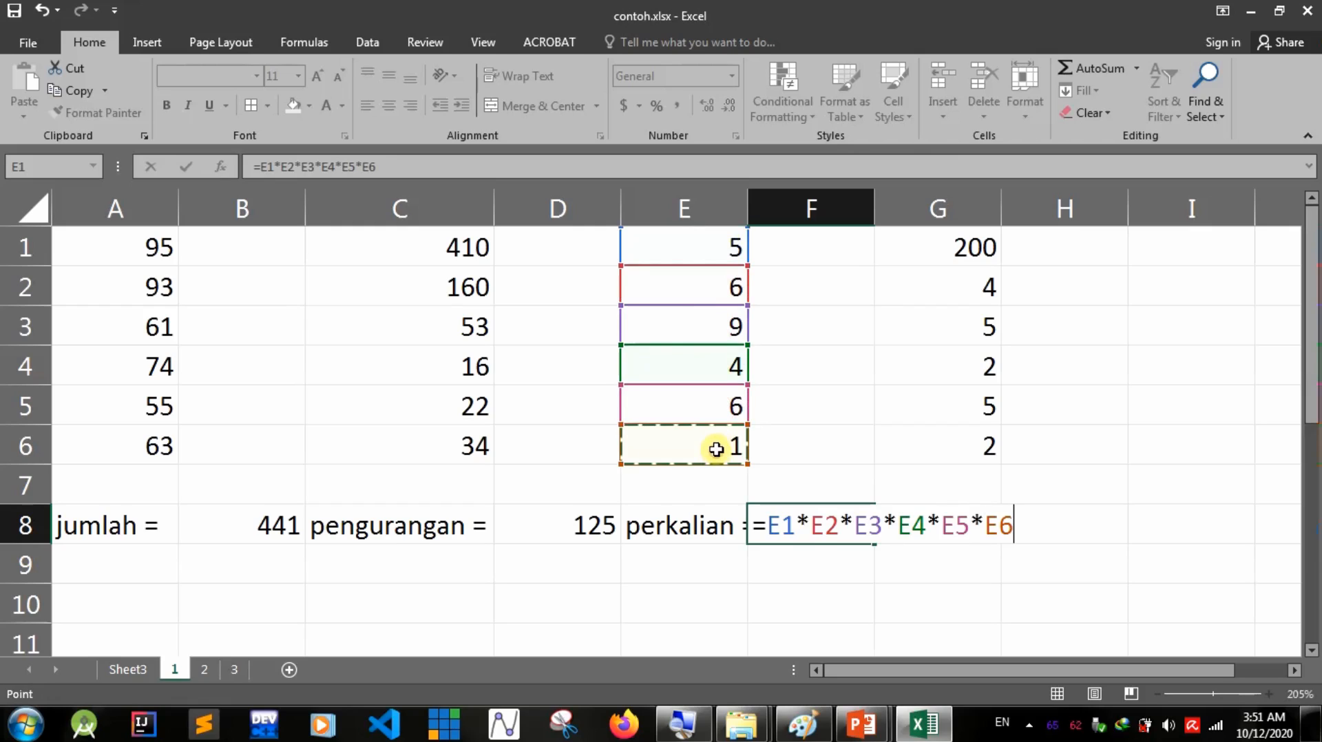
pyautogui.press('Return')
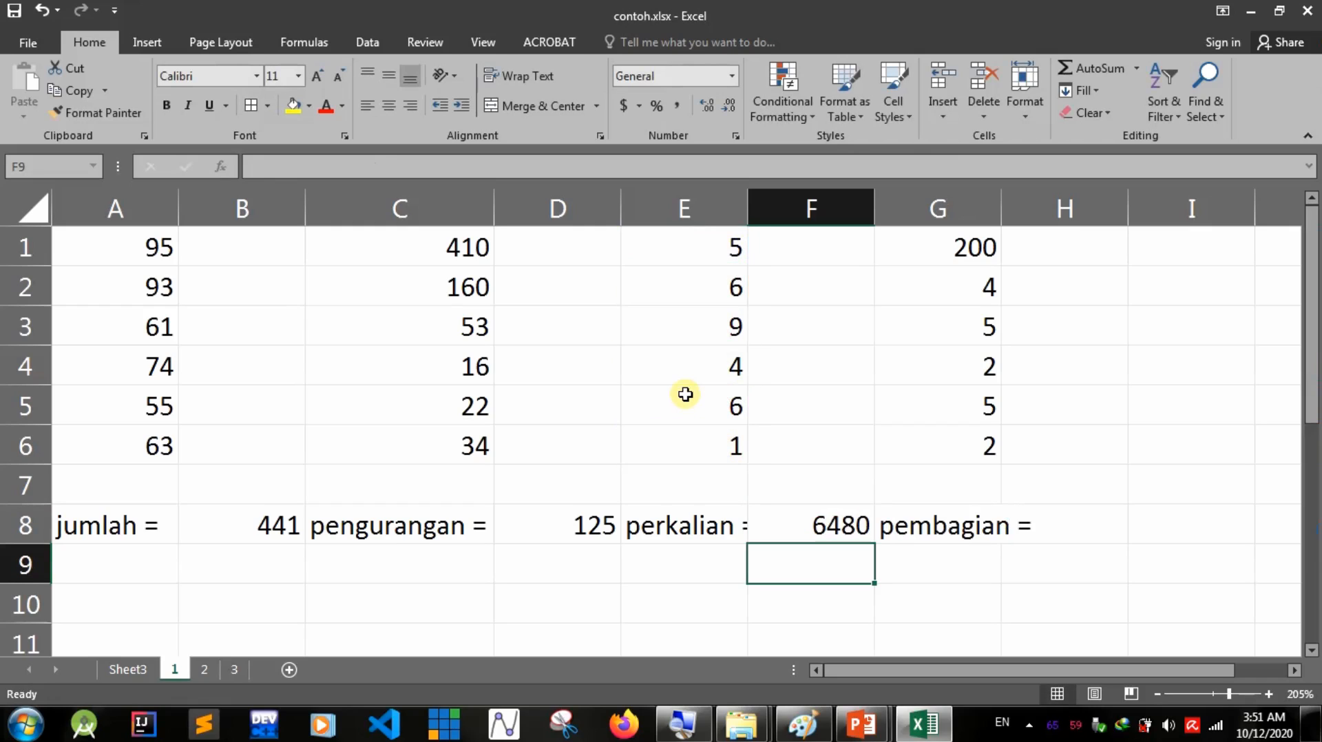
# Divide the column G numbers in cell I8 of the "pembagian =" row with the formula =G1/G2/G3/G4/G5/G6.
pyautogui.click(1196, 520)
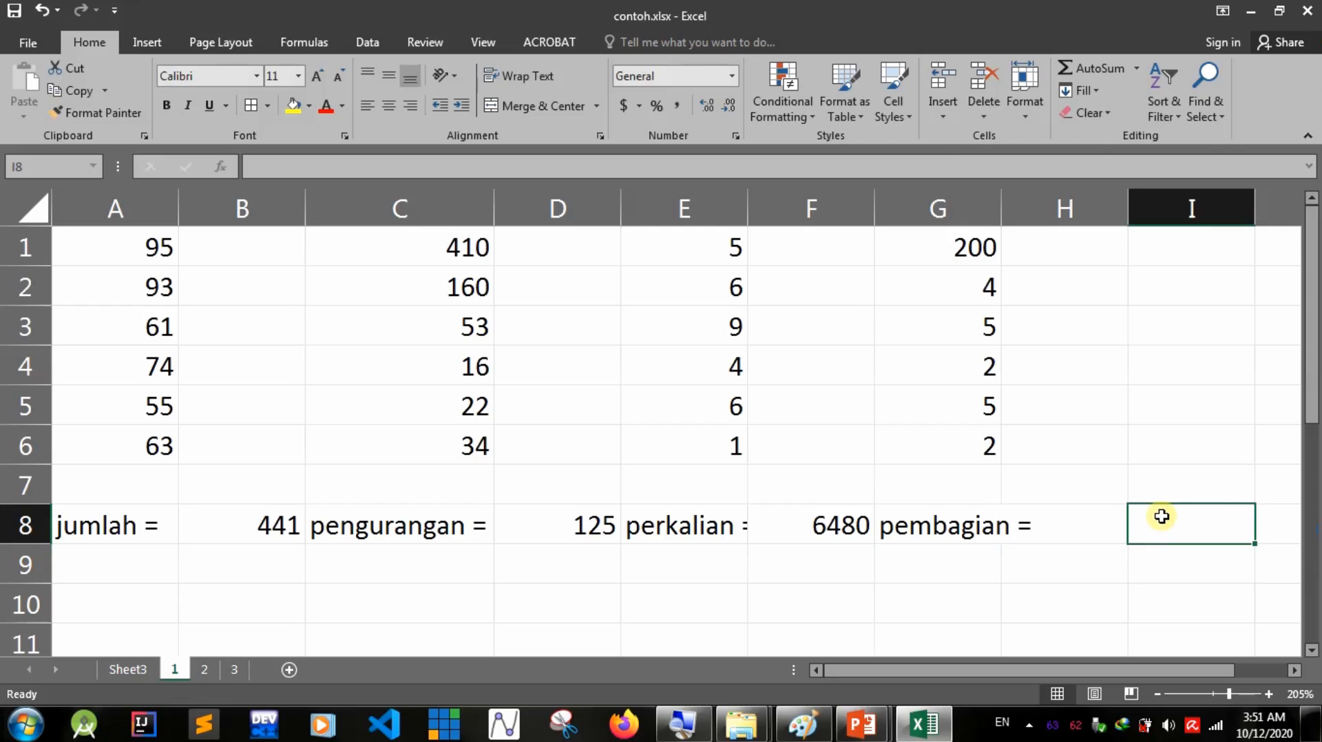
pyautogui.write('=')
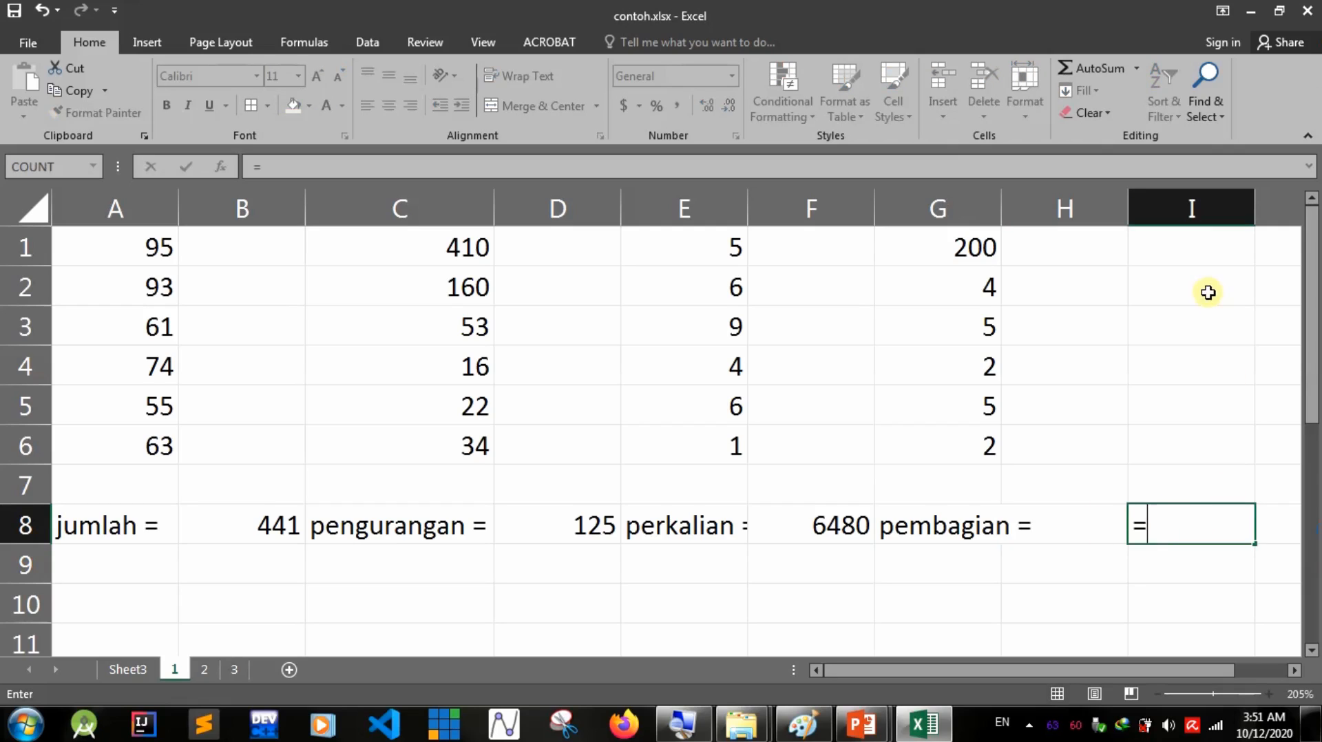
pyautogui.click(964, 245)
pyautogui.write('/')
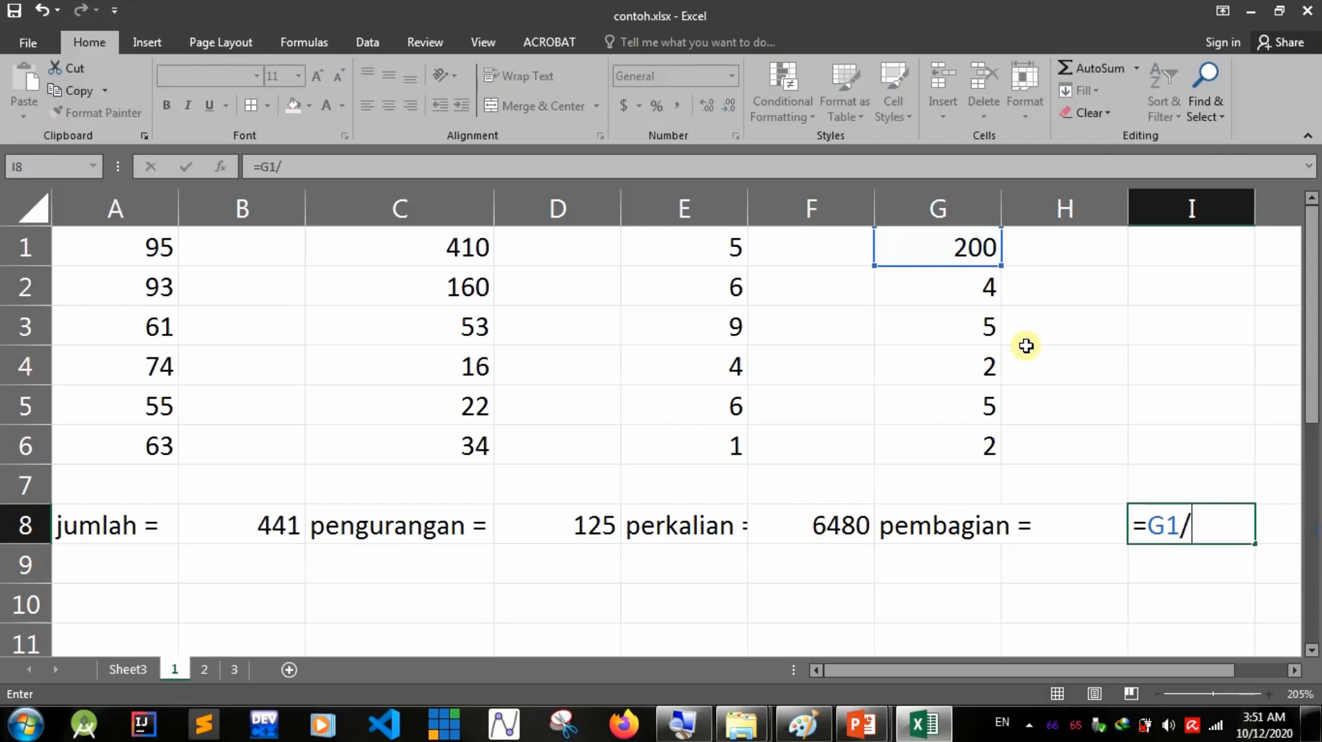
pyautogui.click(966, 294)
pyautogui.write('/')
pyautogui.click(964, 327)
pyautogui.write('/')
pyautogui.click(962, 366)
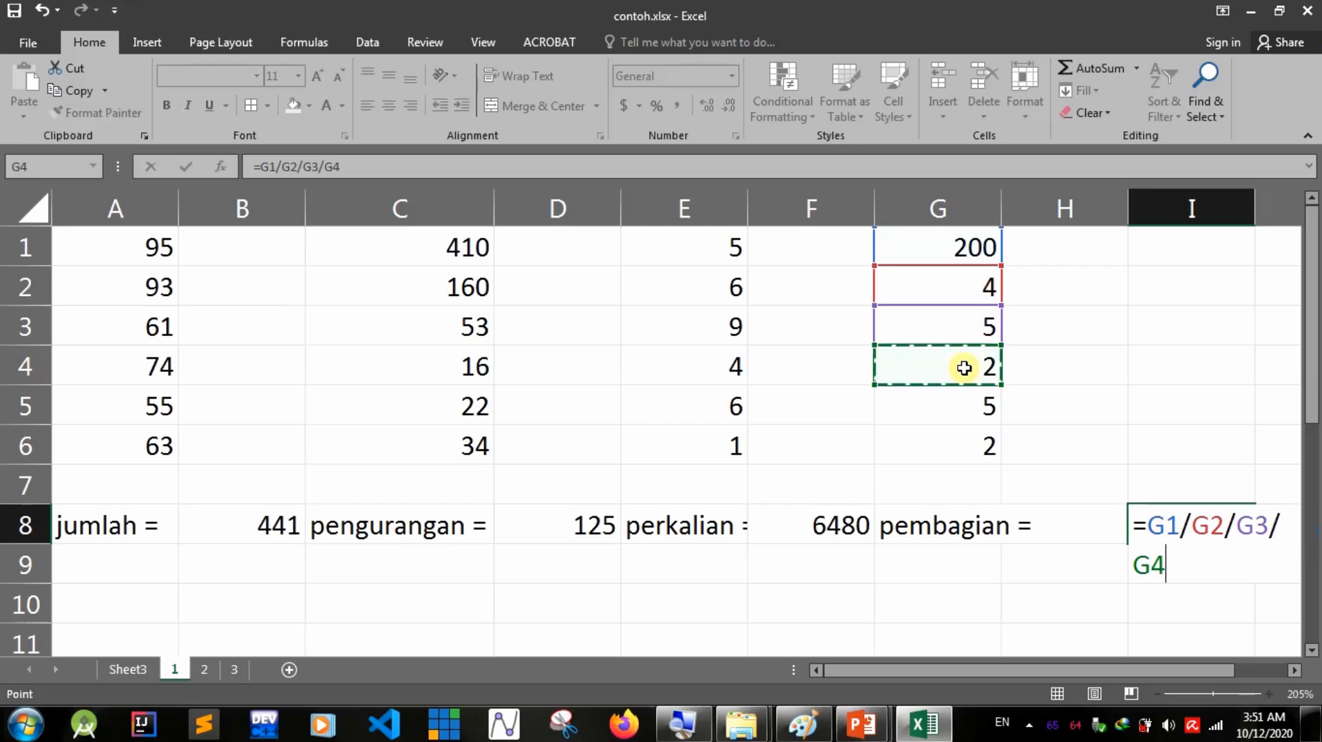
pyautogui.write('/')
pyautogui.click(959, 412)
pyautogui.write('/')
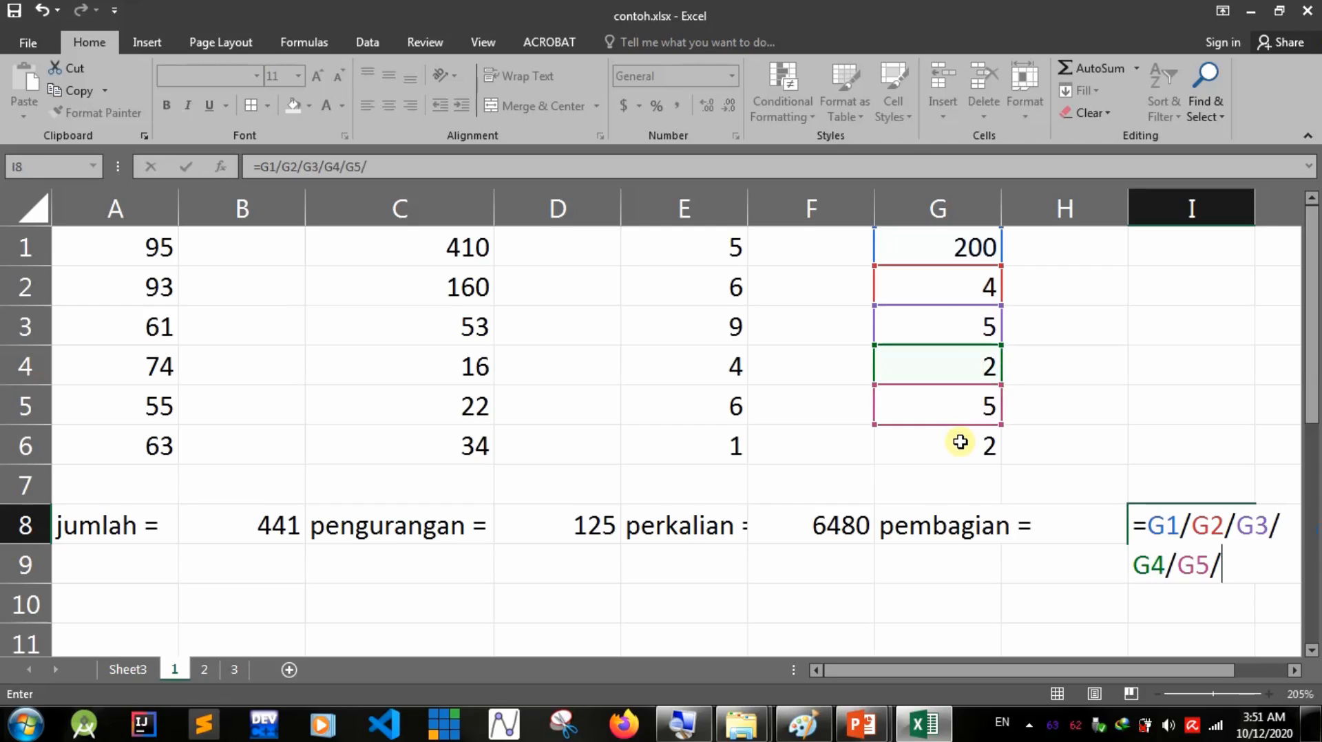
pyautogui.click(960, 443)
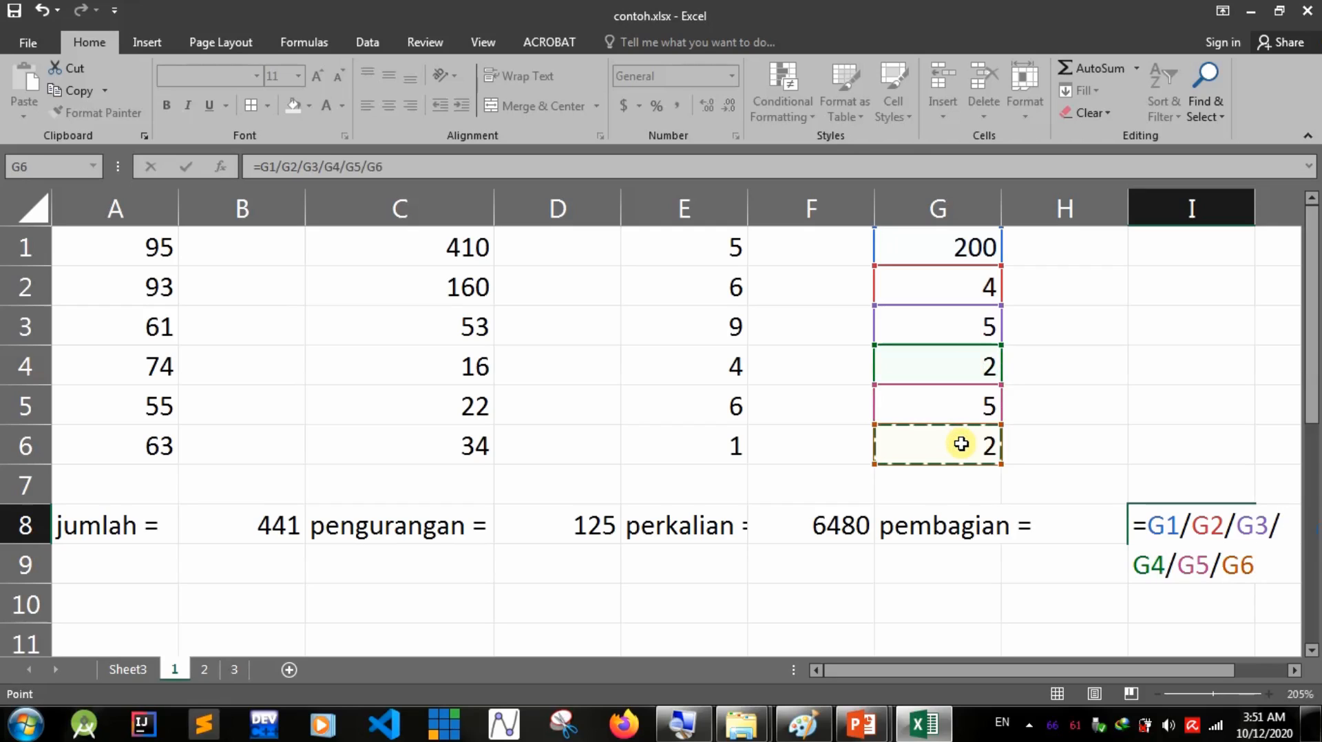
pyautogui.write('/')
pyautogui.press('Return')
pyautogui.press('Return')
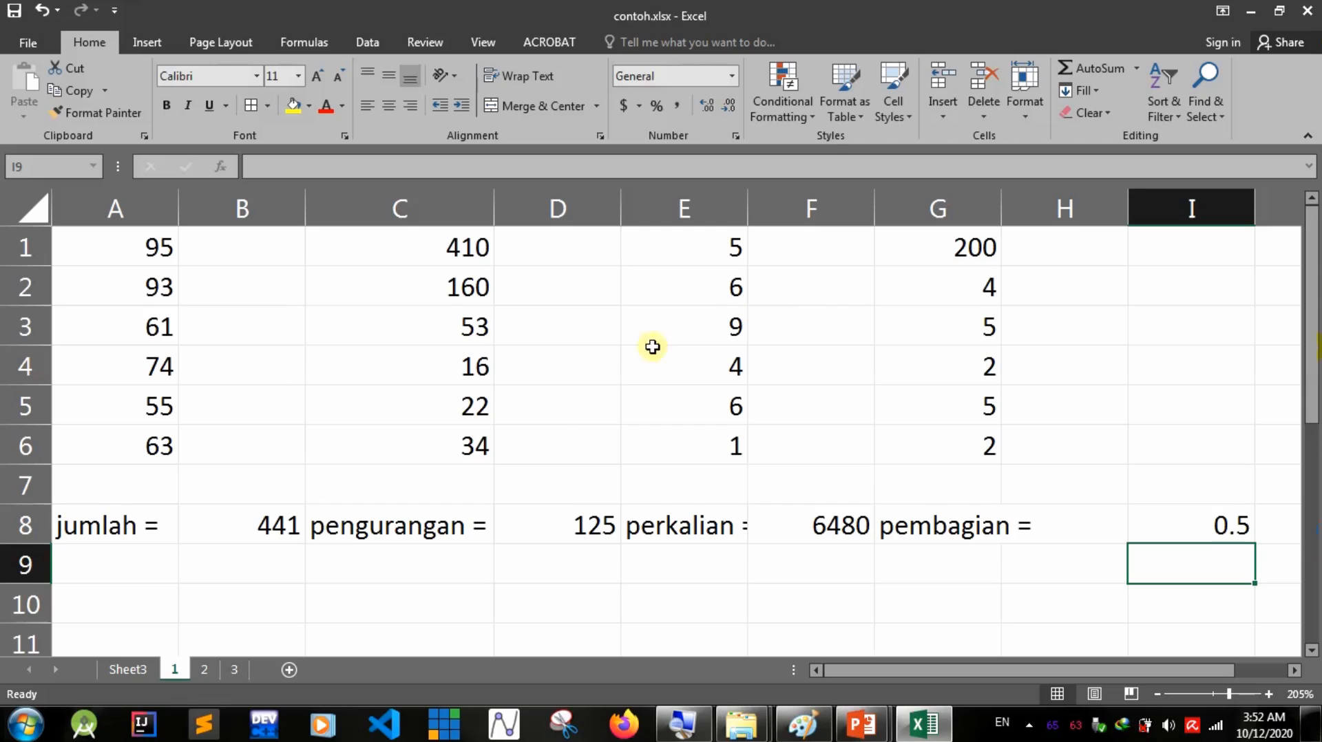
# On sheet 2, add up the row 1 numbers in cell G2 beside "jumlah =" with the formula =A1+B1+C1+D1+E1+F1.
pyautogui.click(201, 669)
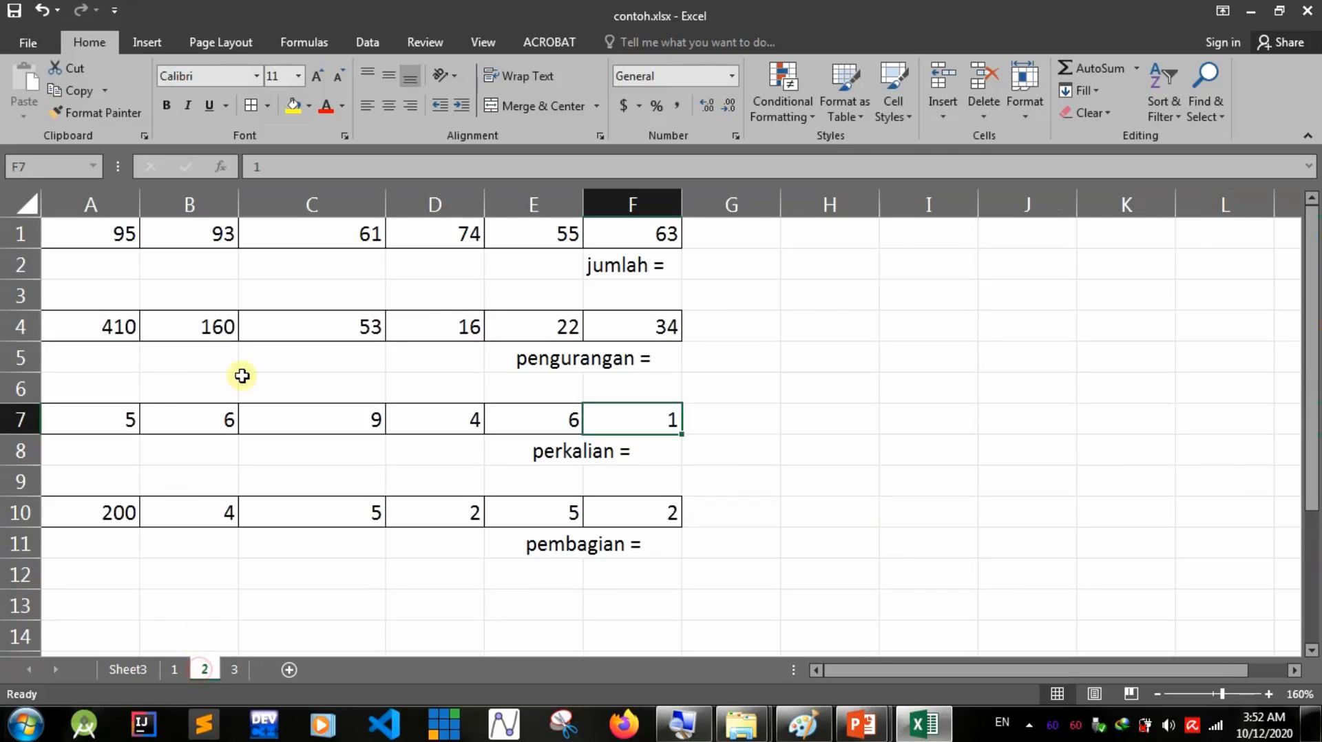
pyautogui.click(754, 270)
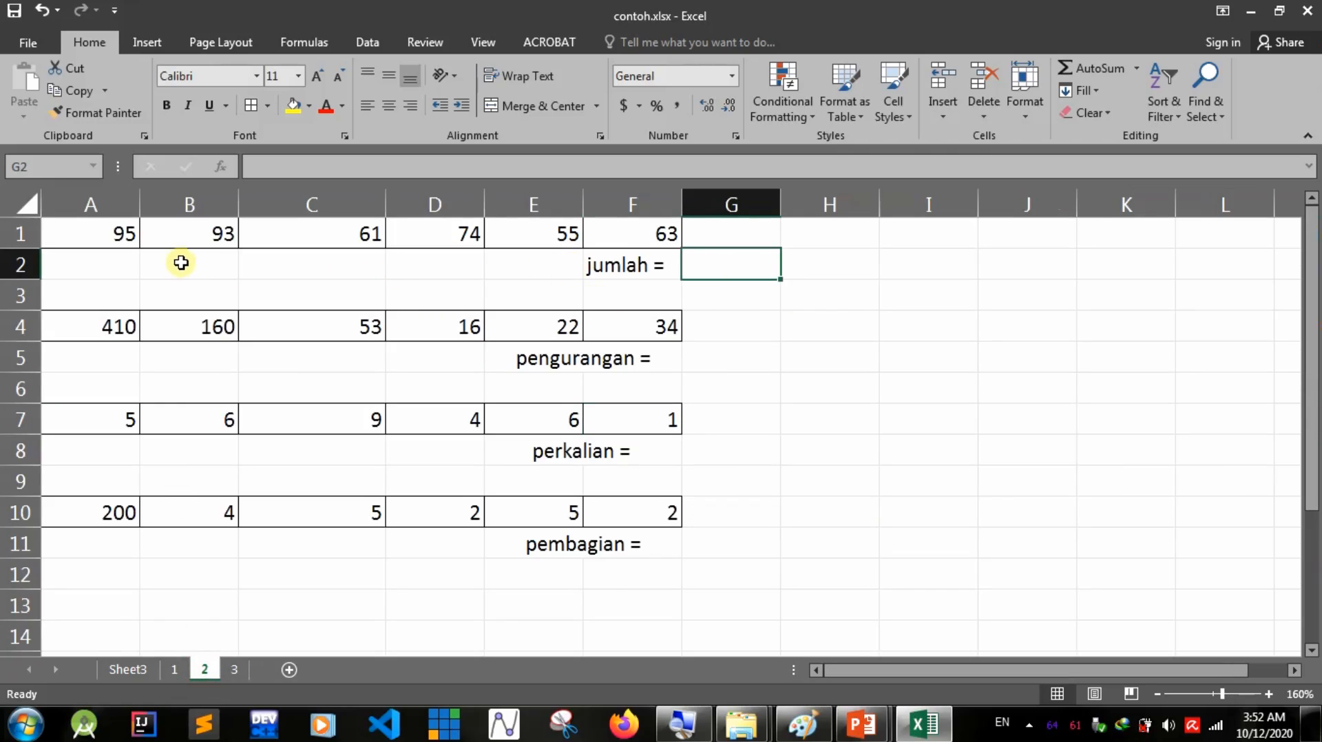
pyautogui.scroll(3, 203, 258)
pyautogui.scroll(3, 203, 258)
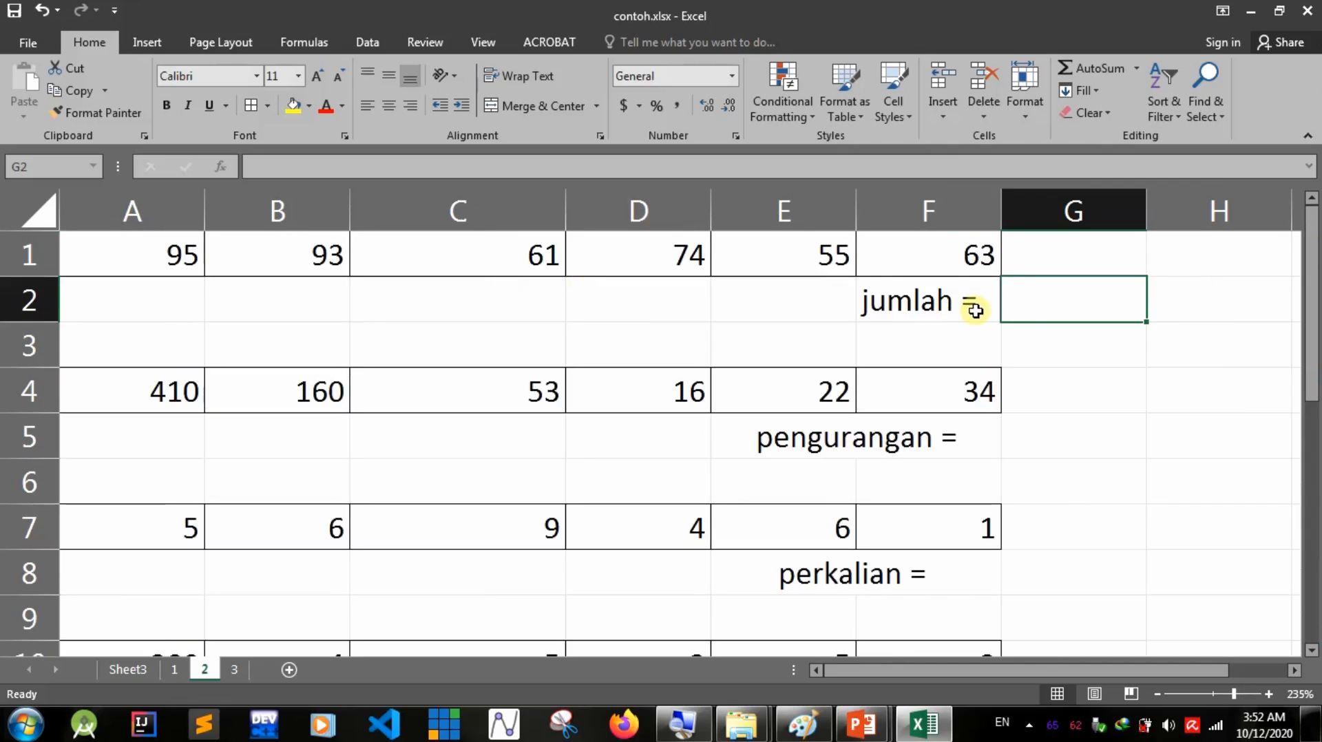
pyautogui.write('=')
pyautogui.click(153, 251)
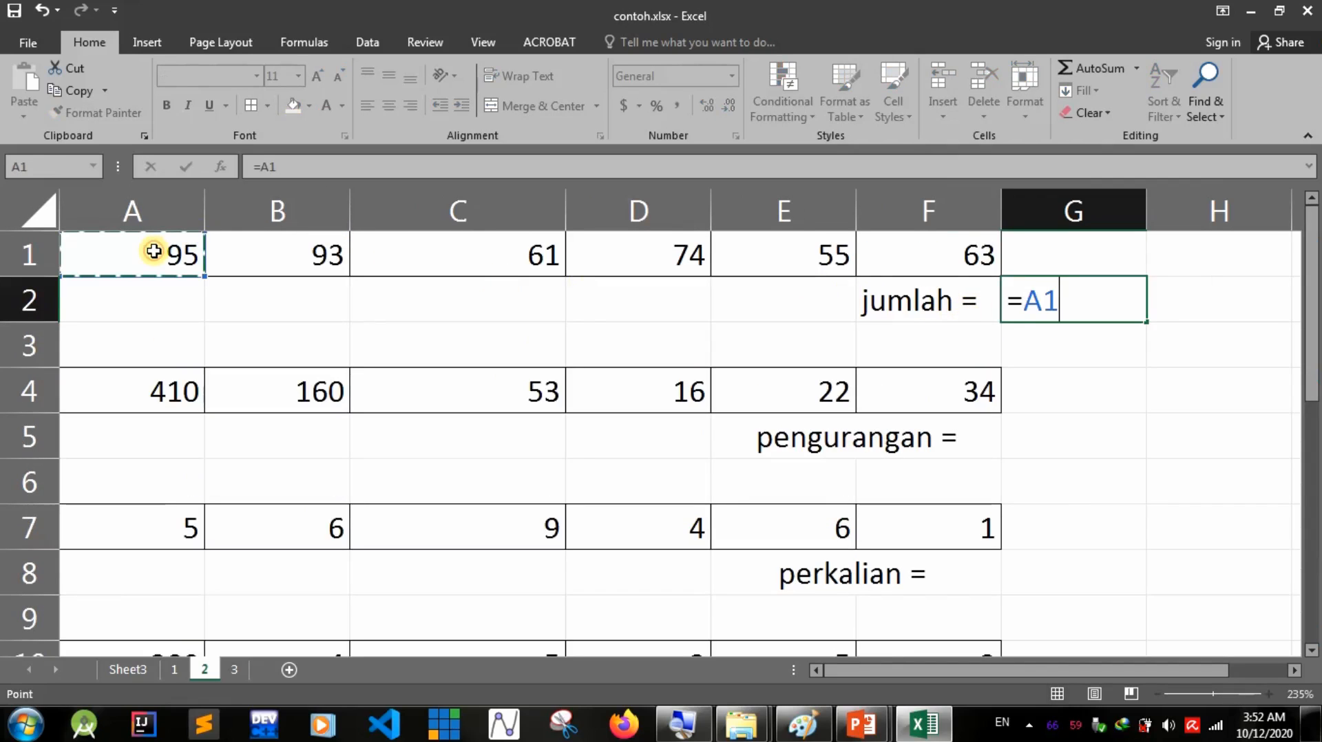
pyautogui.write('+')
pyautogui.click(275, 251)
pyautogui.write('+')
pyautogui.click(480, 253)
pyautogui.write('+')
pyautogui.click(639, 254)
pyautogui.write('+')
pyautogui.click(798, 259)
pyautogui.write('+')
pyautogui.click(919, 255)
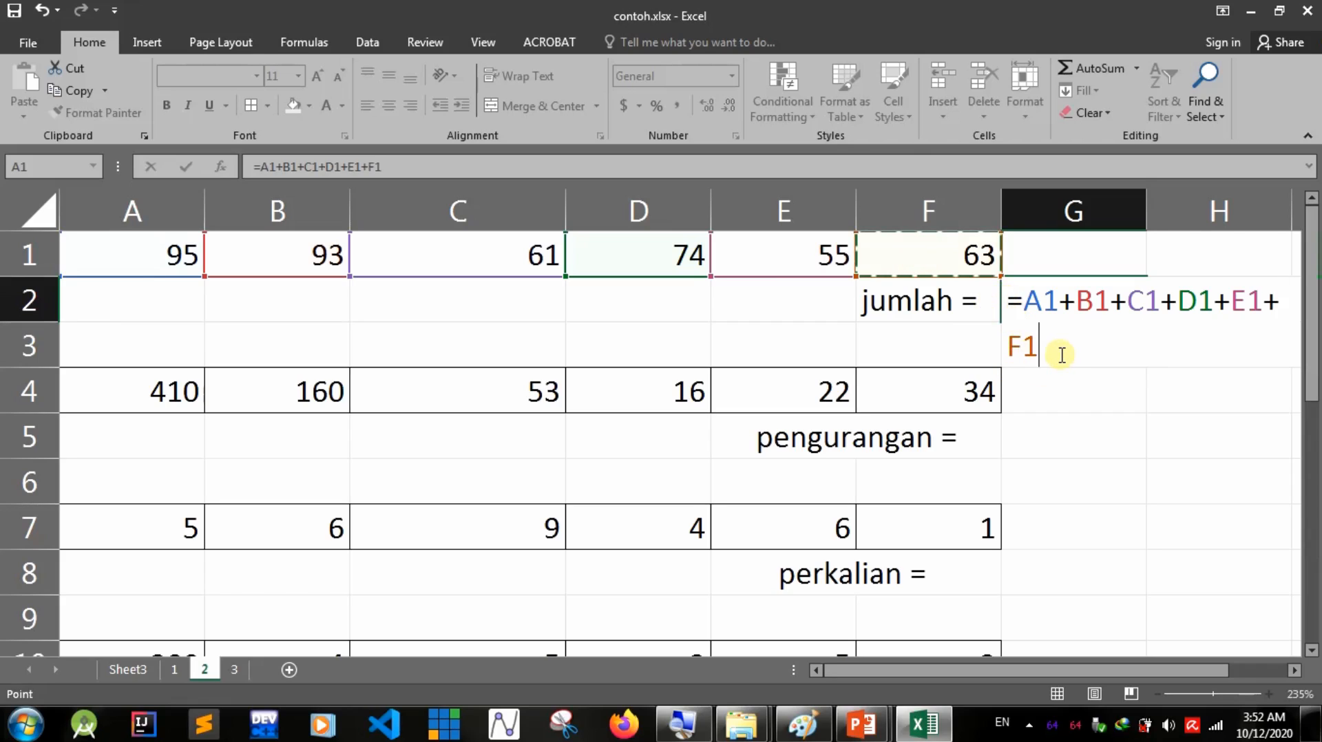
pyautogui.write('+')
pyautogui.press('Return')
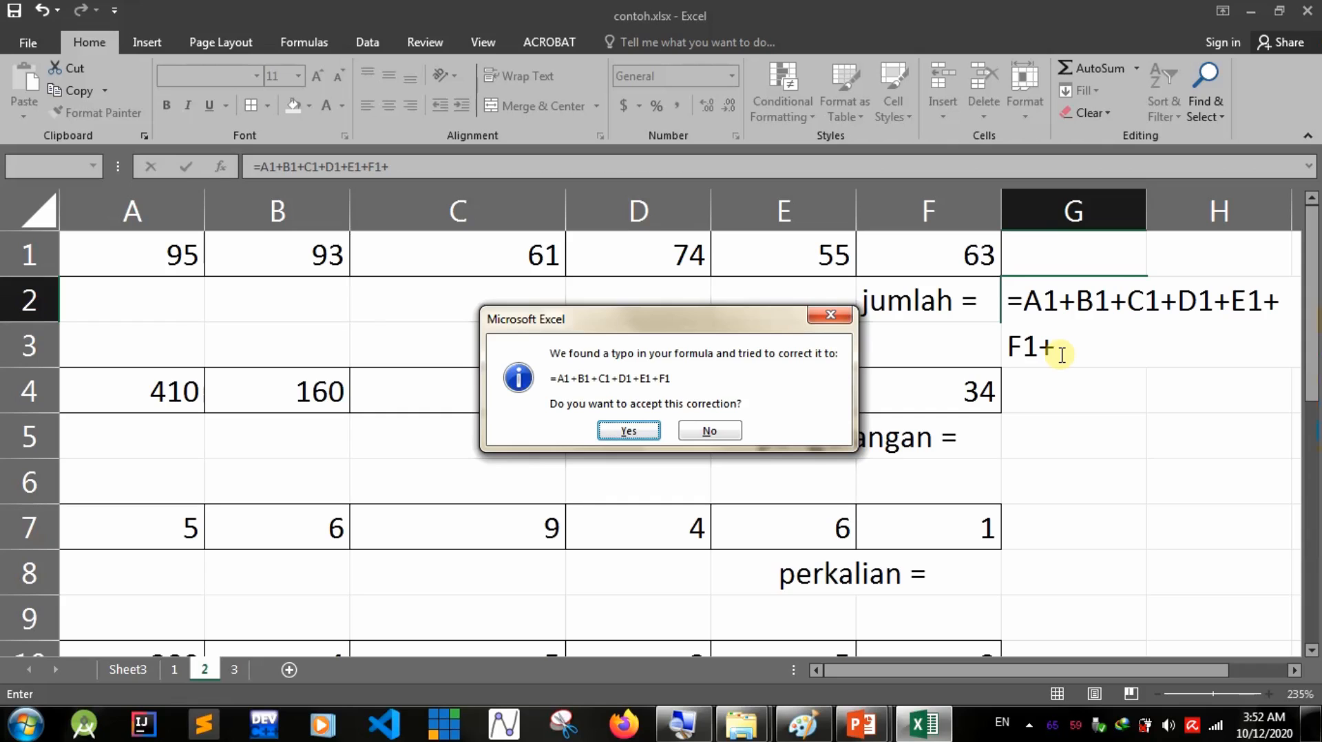
pyautogui.press('Return')
# Start a formula in cell G5 beside "pengurangan =" on sheet 2.
pyautogui.click(1054, 449)
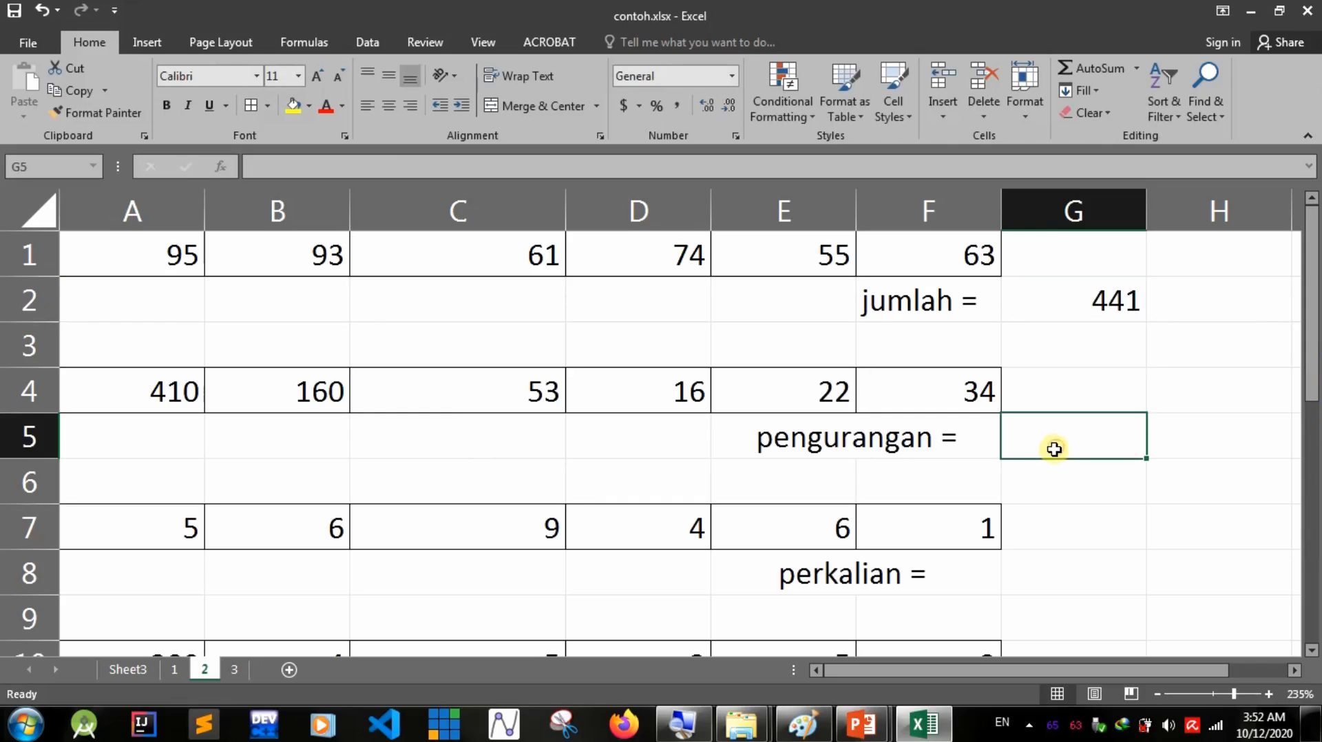
pyautogui.write('=')
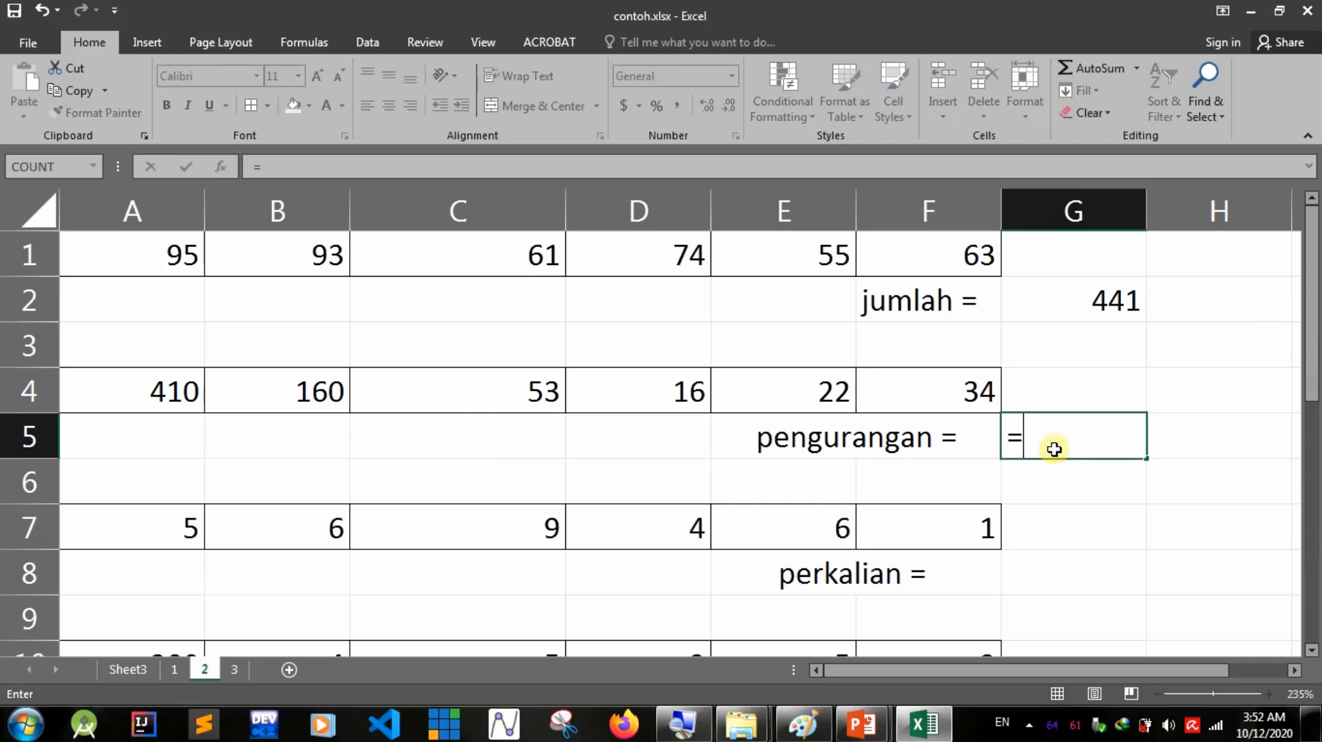
pyautogui.click(190, 387)
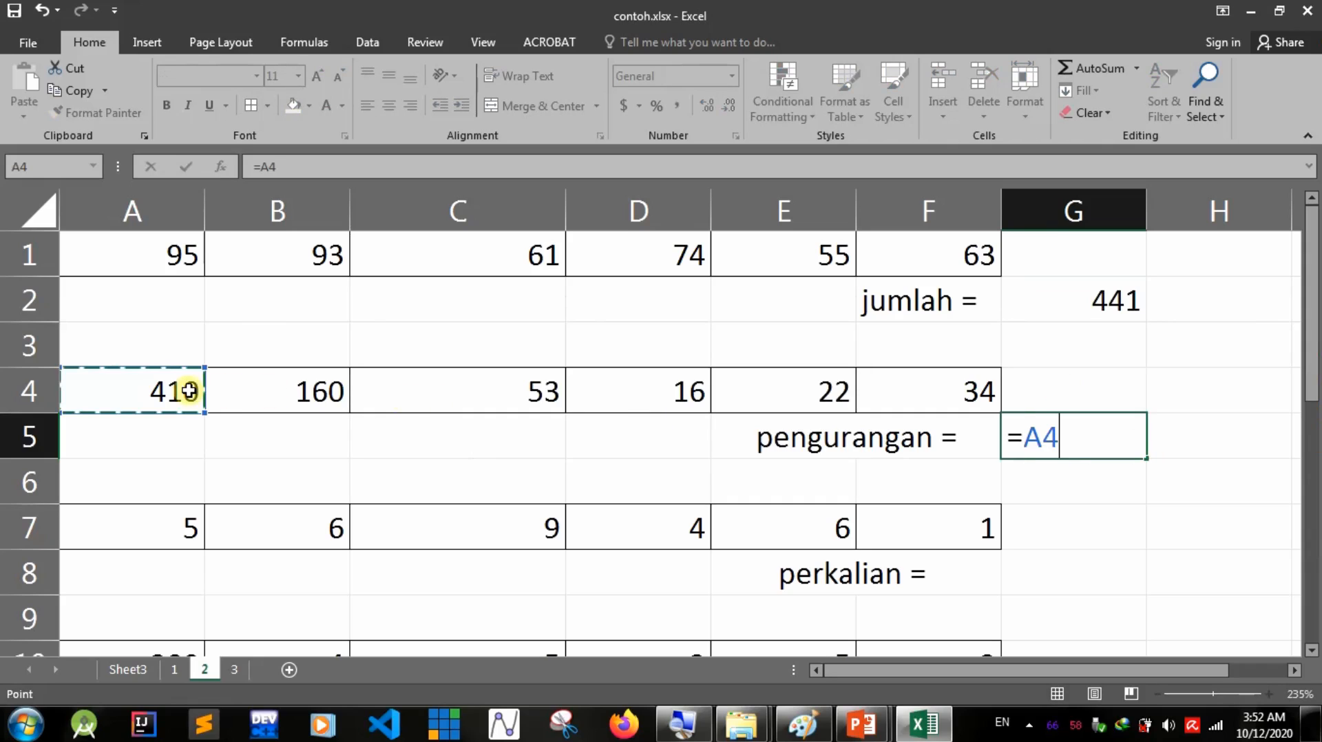
pyautogui.write('=')
pyautogui.click(267, 391)
pyautogui.write('=')
pyautogui.click(428, 389)
pyautogui.write('=')
pyautogui.click(584, 390)
pyautogui.write('=')
pyautogui.click(768, 391)
pyautogui.write('=')
pyautogui.click(959, 388)
pyautogui.press('BackSpace')
pyautogui.press('BackSpace')
pyautogui.press('BackSpace')
pyautogui.press('BackSpace')
pyautogui.press('BackSpace')
pyautogui.press('BackSpace')
pyautogui.press('BackSpace')
pyautogui.press('BackSpace')
pyautogui.press('BackSpace')
pyautogui.press('BackSpace')
pyautogui.press('BackSpace')
pyautogui.press('BackSpace')
pyautogui.press('BackSpace')
pyautogui.press('BackSpace')
pyautogui.press('BackSpace')
pyautogui.press('BackSpace')
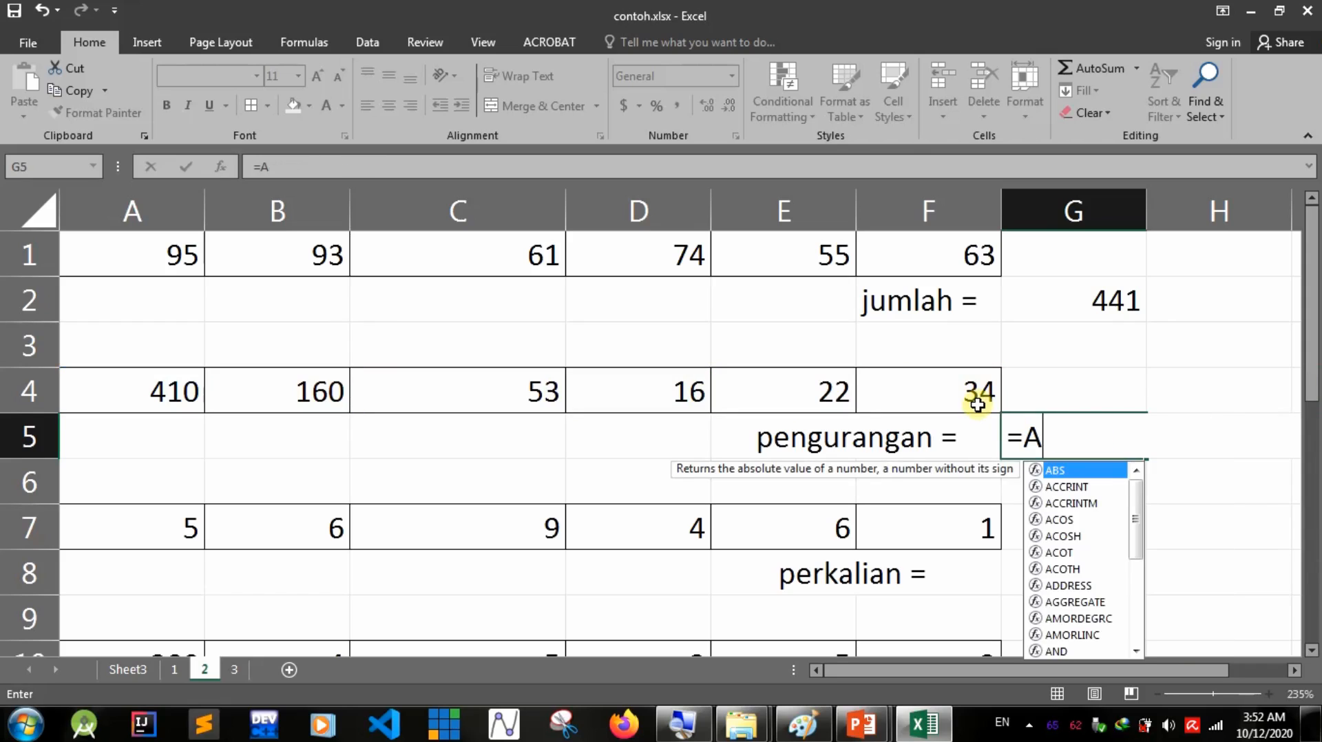
pyautogui.press('BackSpace')
# Complete the formula in cell G5 as =A4-B4-C4-D4-E4-F4 to subtract the row 4 numbers.
pyautogui.click(187, 392)
pyautogui.write('-')
pyautogui.click(292, 391)
pyautogui.write('-')
pyautogui.click(462, 384)
pyautogui.write('-')
pyautogui.click(628, 387)
pyautogui.write('-')
pyautogui.click(757, 388)
pyautogui.write('-')
pyautogui.click(946, 388)
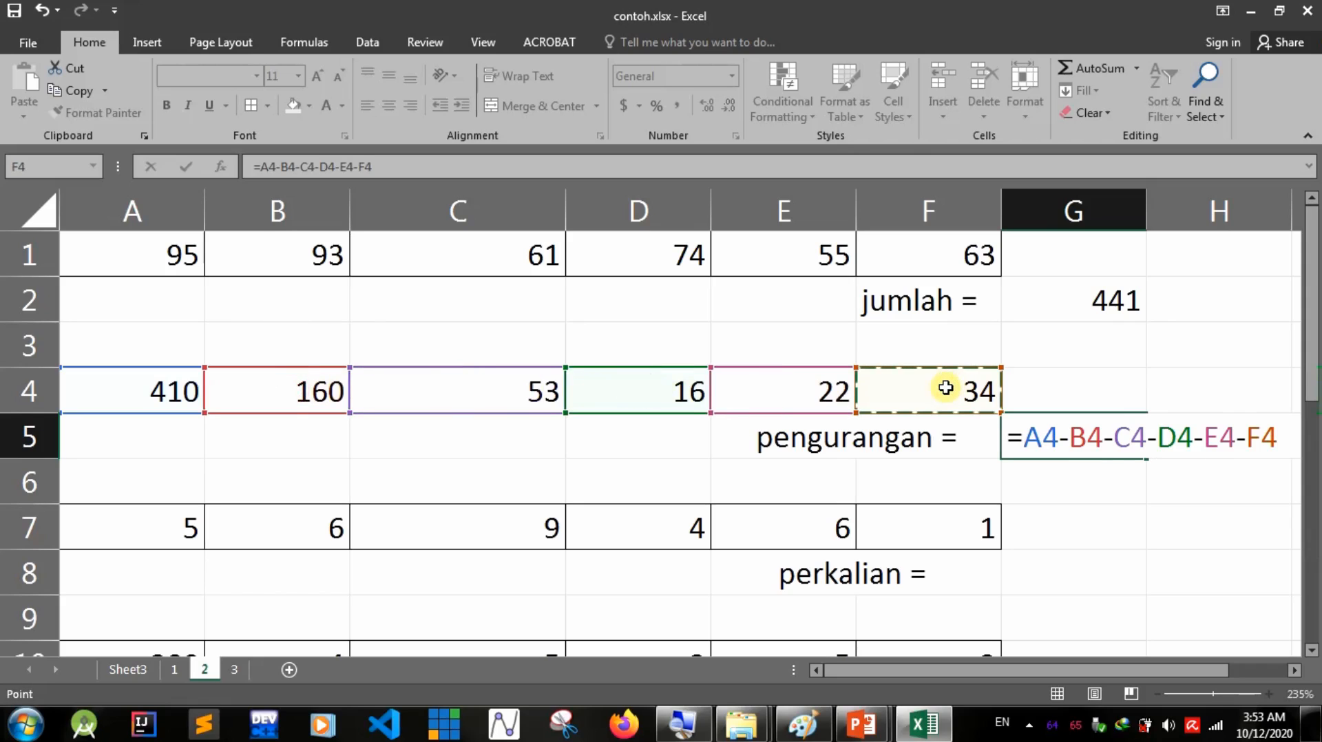
pyautogui.press('Return')
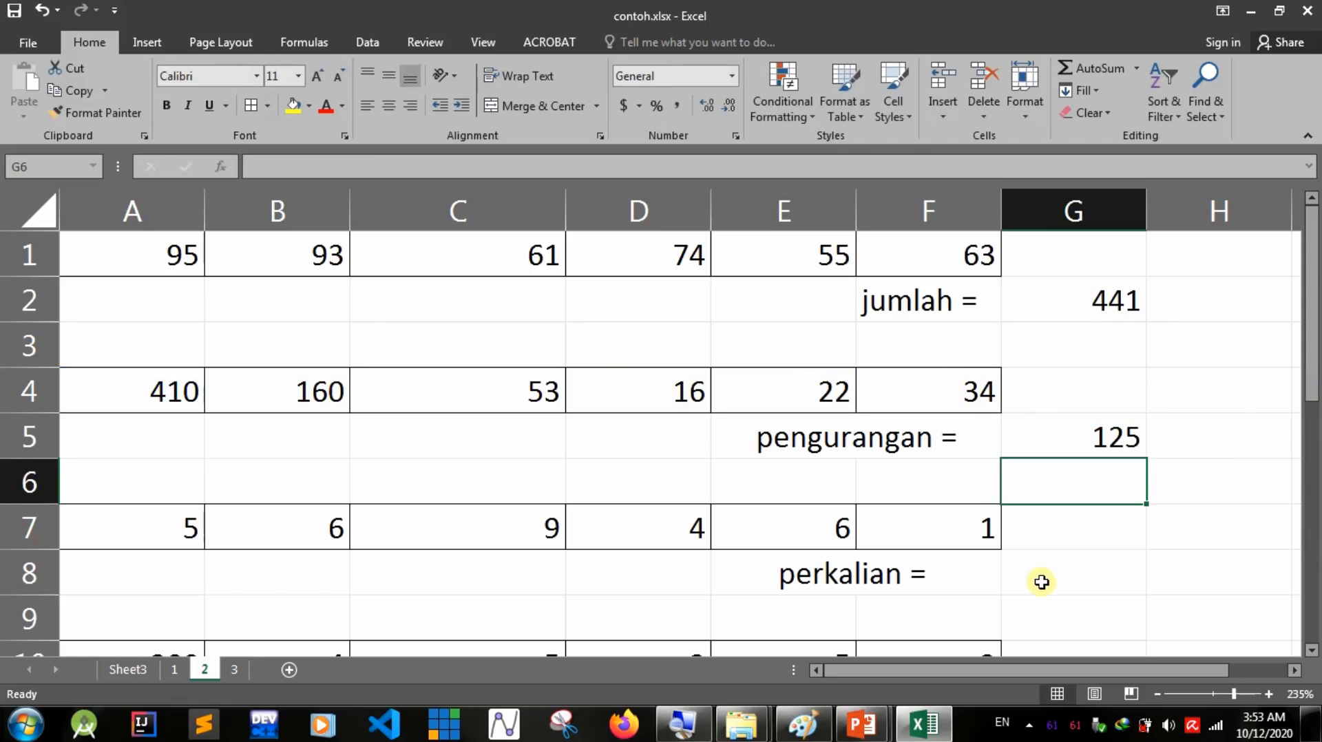
# Multiply the row 7 numbers in cell G8 beside "perkalian =" with the formula =A7*B7*C7*D7*E7*F7.
pyautogui.click(1073, 575)
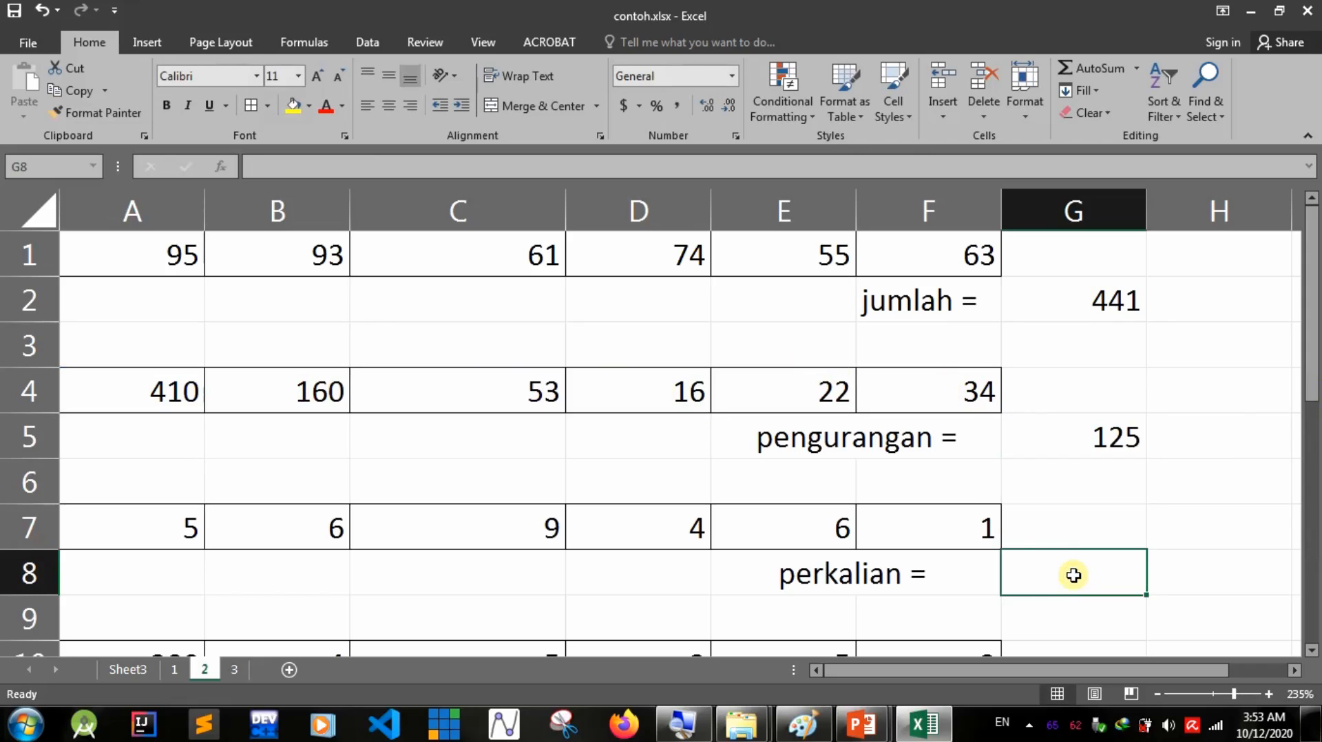
pyautogui.write('=')
pyautogui.click(192, 514)
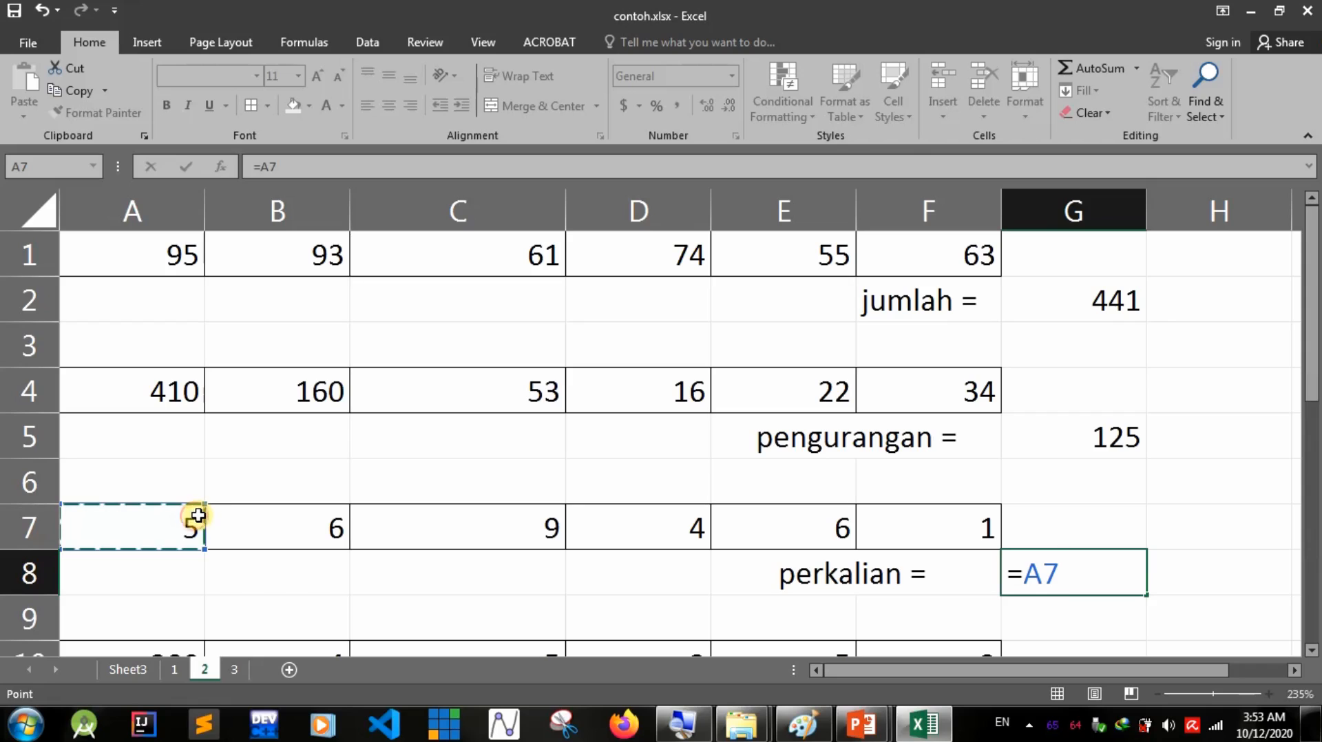
pyautogui.write('*')
pyautogui.click(297, 520)
pyautogui.write('*')
pyautogui.click(430, 522)
pyautogui.write('*')
pyautogui.click(643, 527)
pyautogui.write('*')
pyautogui.click(778, 535)
pyautogui.write('*')
pyautogui.click(931, 536)
pyautogui.press('Return')
# Divide the row 10 numbers in cell G11 beside "pembagian =" with the formula =A10/B10/C10/D10/E10/F10.
pyautogui.scroll(-2, 926, 535)
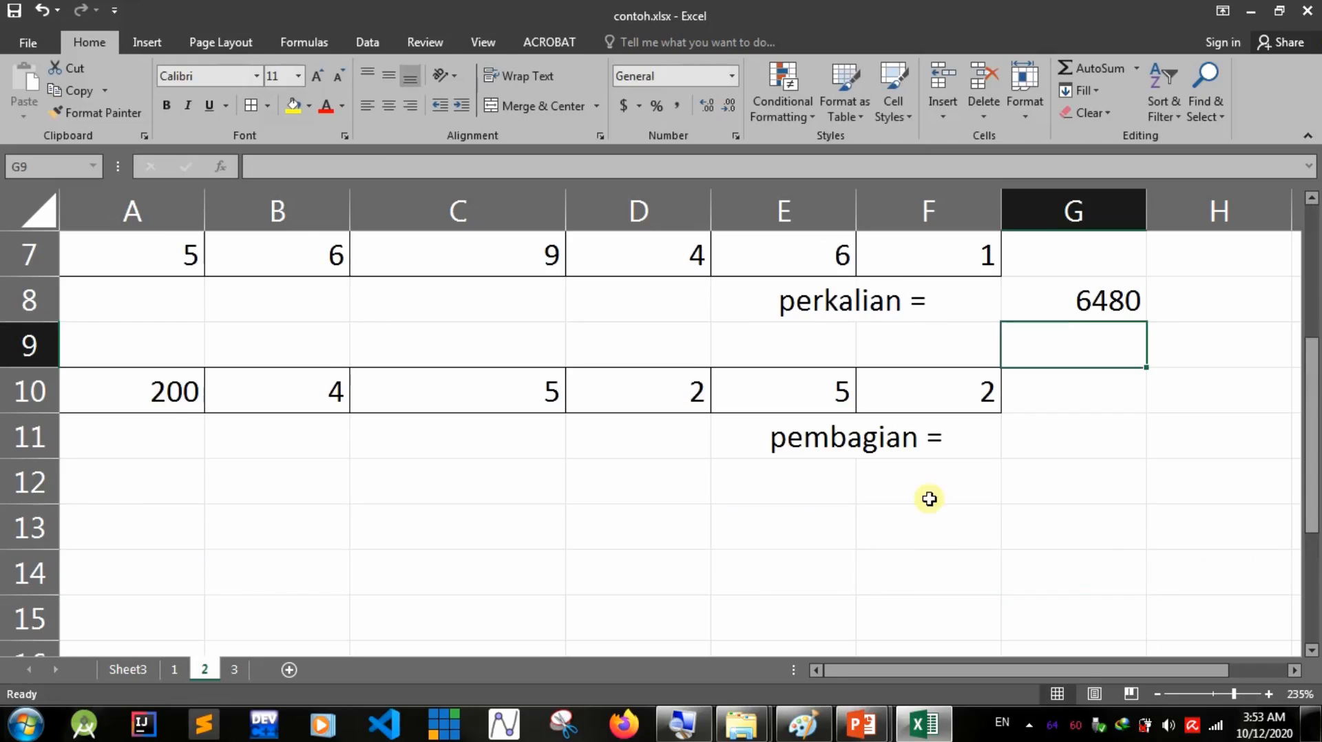
pyautogui.click(1078, 443)
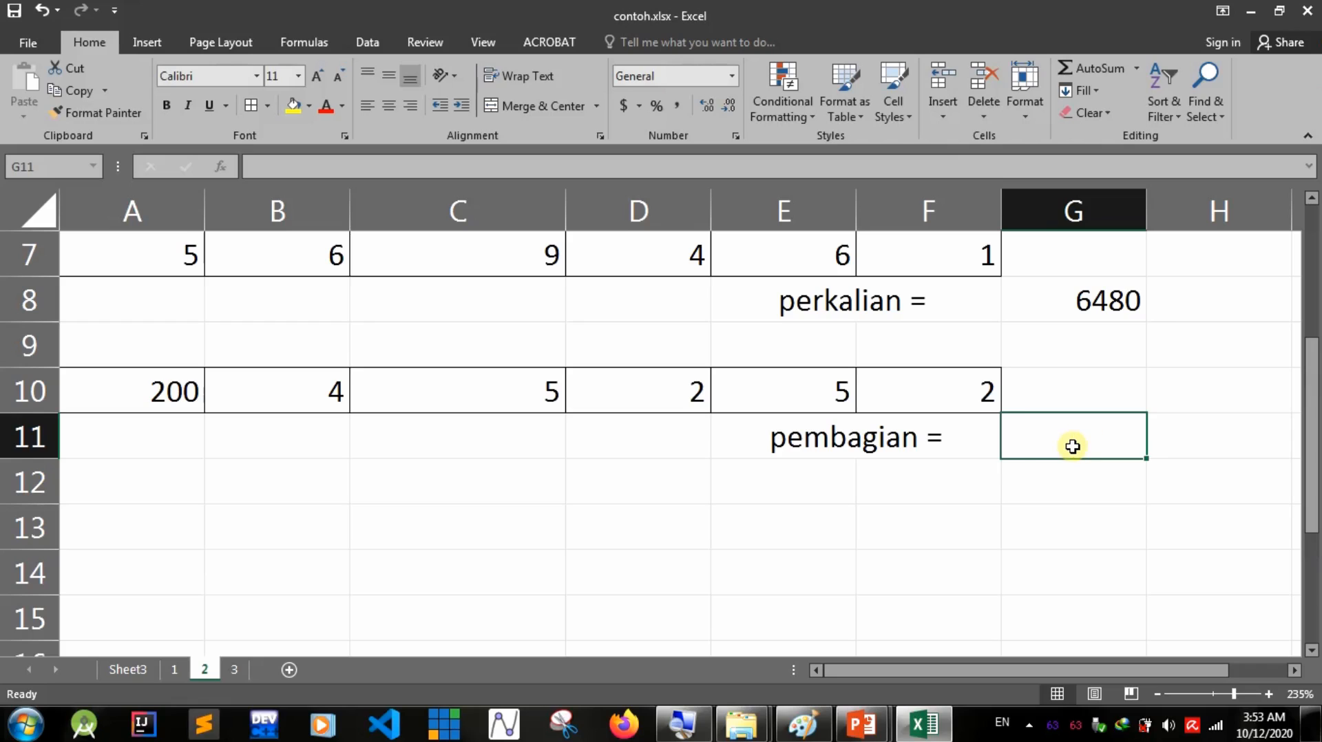
pyautogui.write('=')
pyautogui.click(196, 380)
pyautogui.write('/')
pyautogui.click(255, 393)
pyautogui.write('/')
pyautogui.click(473, 389)
pyautogui.write('/')
pyautogui.click(692, 389)
pyautogui.write('/')
pyautogui.click(799, 389)
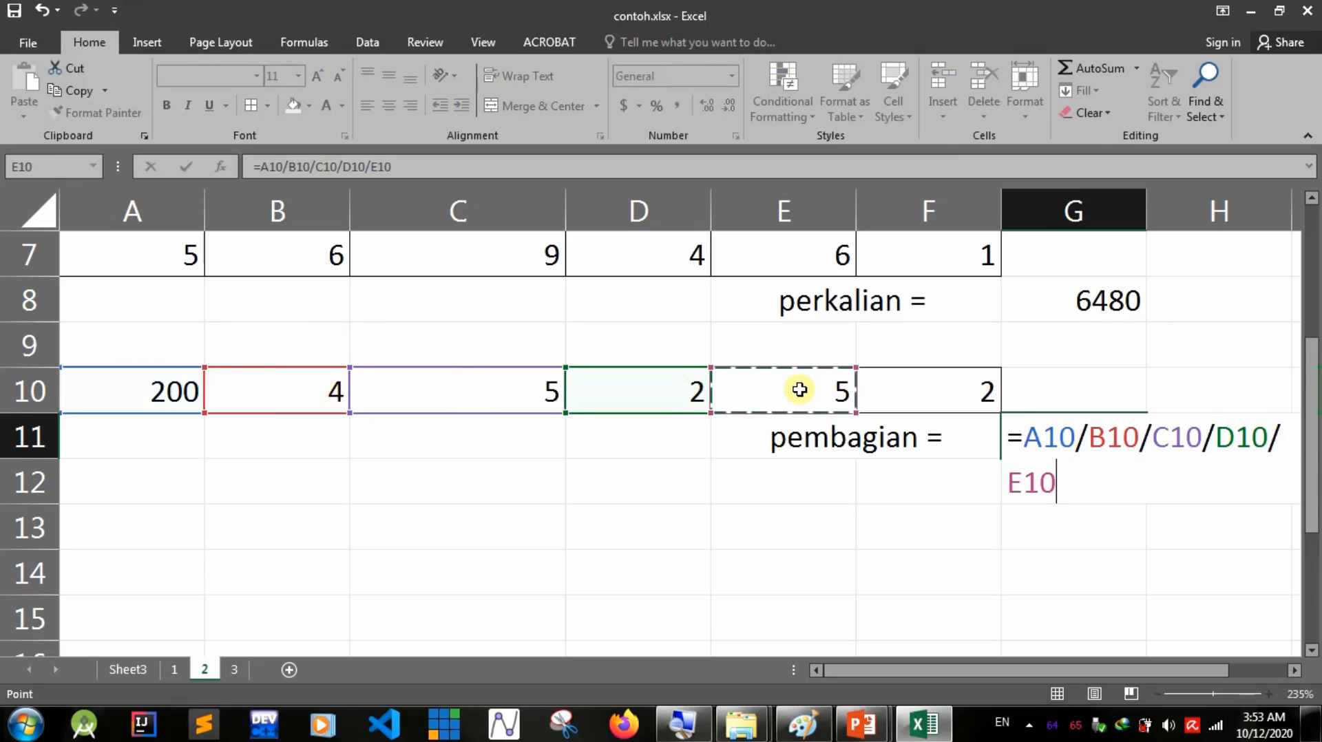
pyautogui.write('/')
pyautogui.click(946, 381)
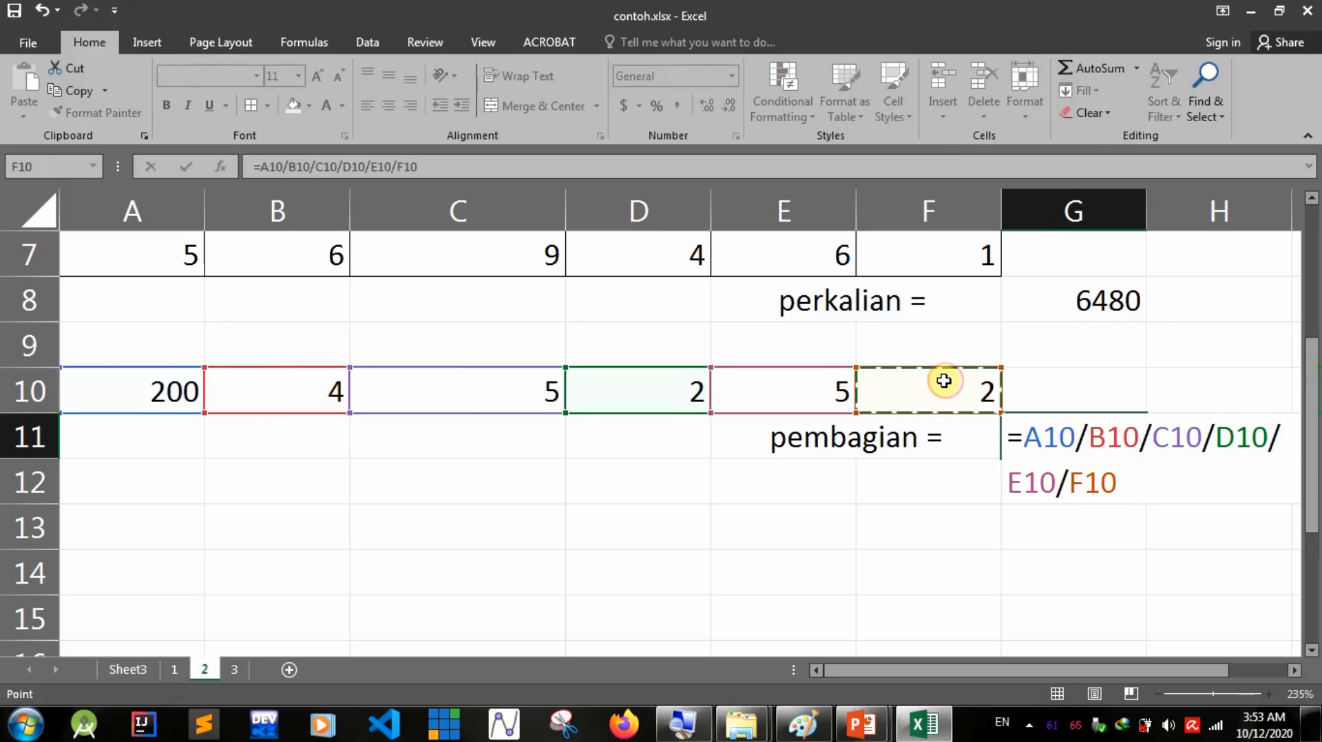
pyautogui.press('Return')
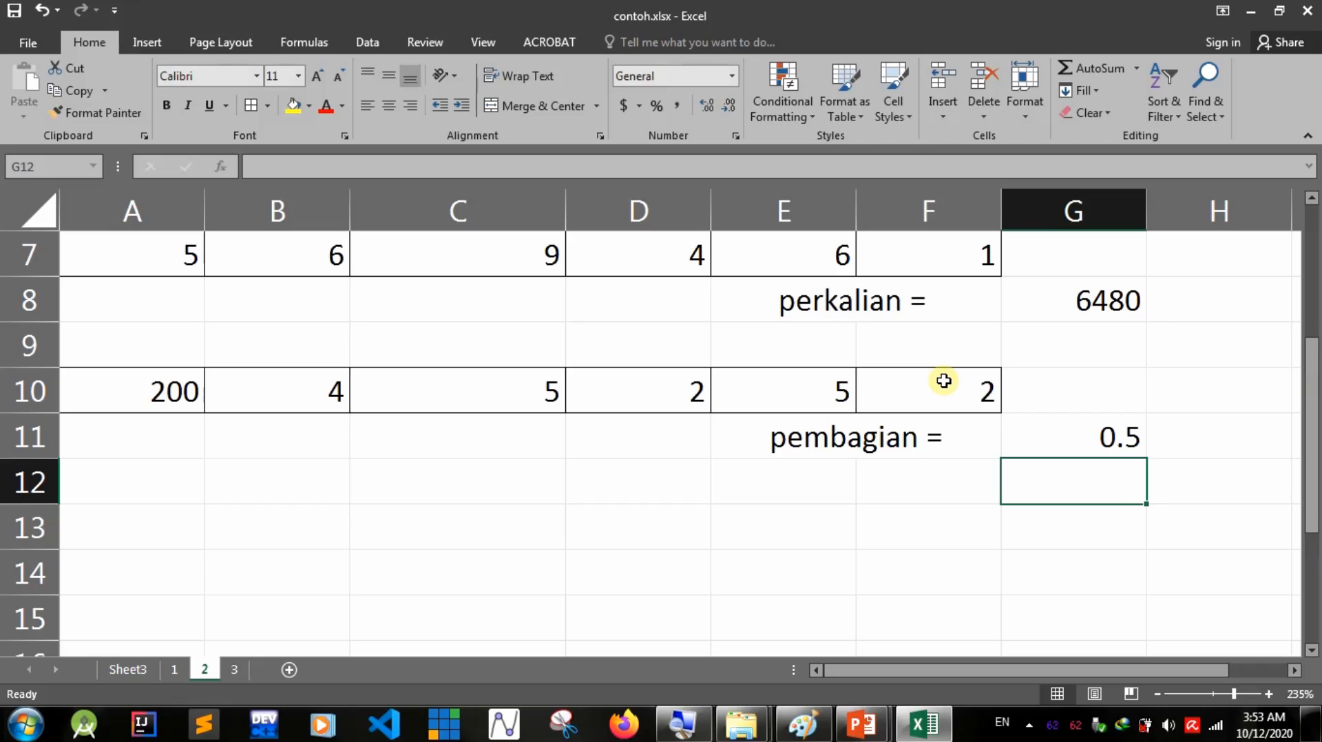
# Switch to the PowerPoint slide show and reveal SUM, AVERAGE and MAX on the "Fungsi Matematika" slide.
pyautogui.click(931, 725)
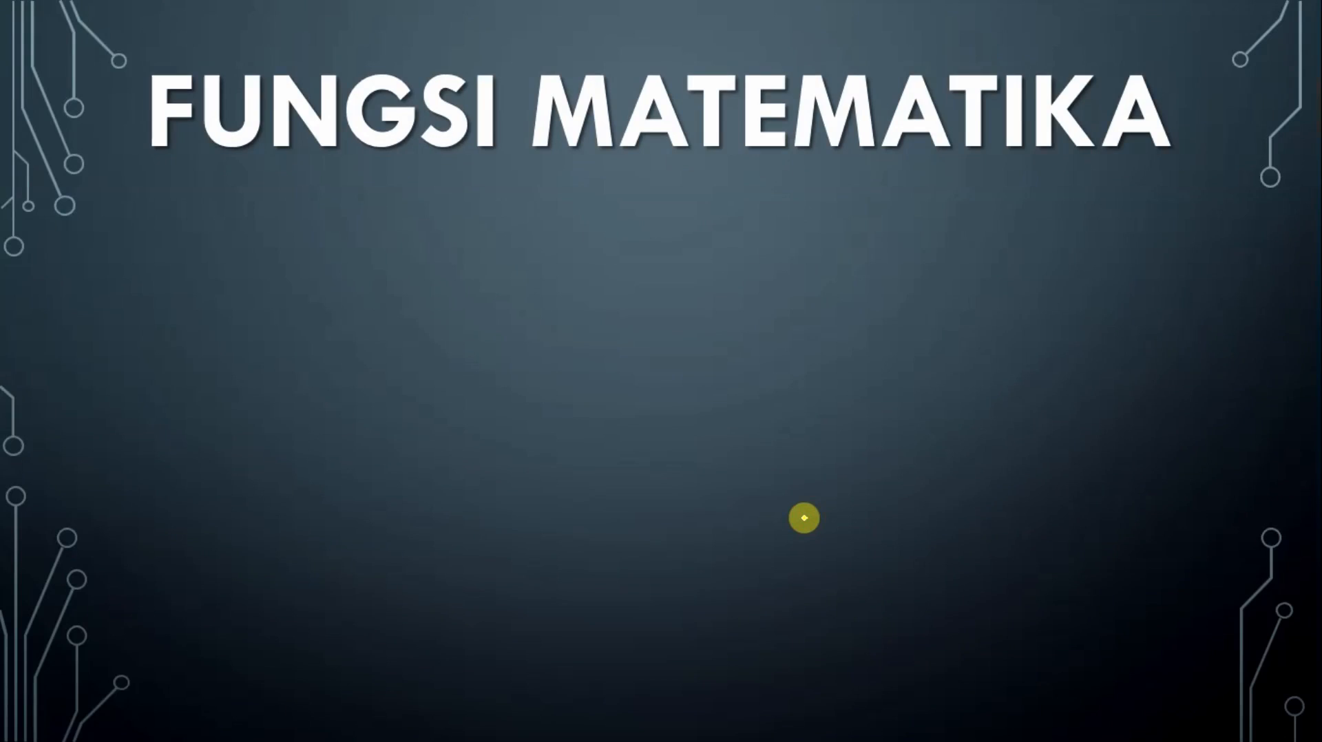
pyautogui.press('Right')
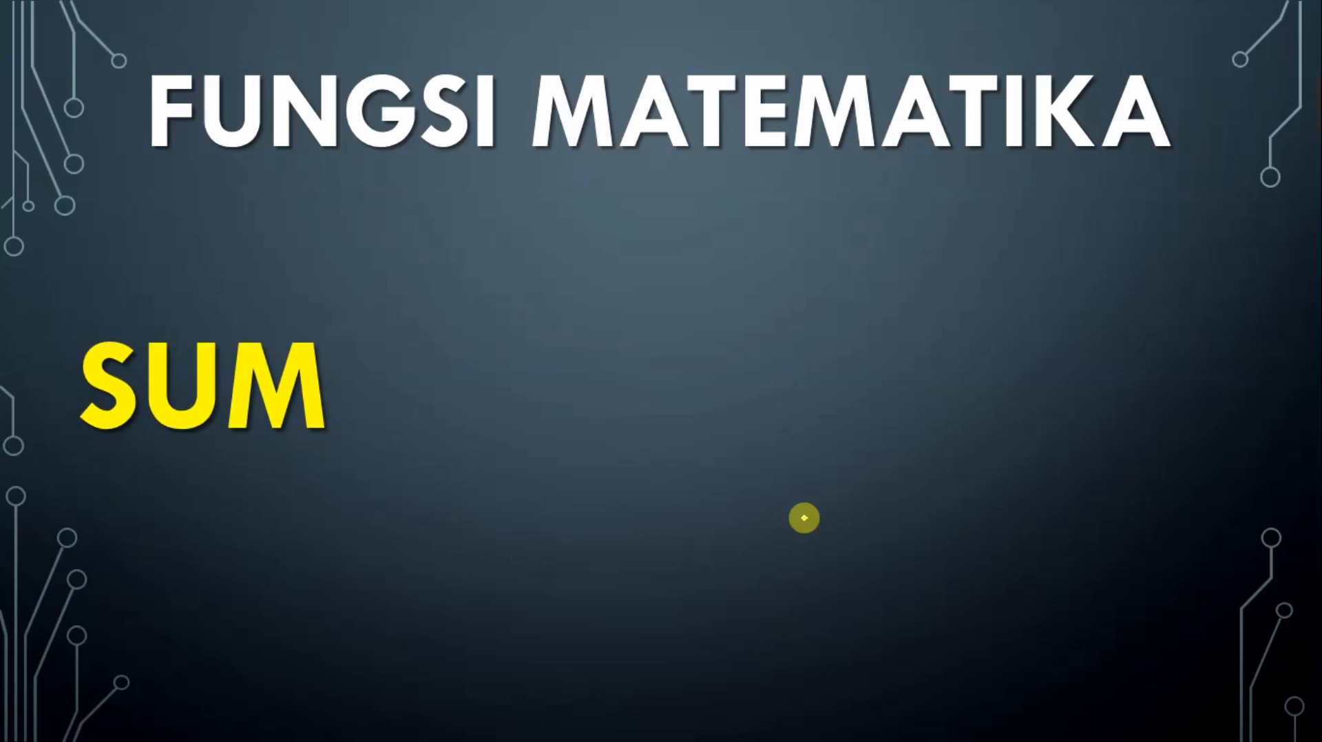
pyautogui.press('Right')
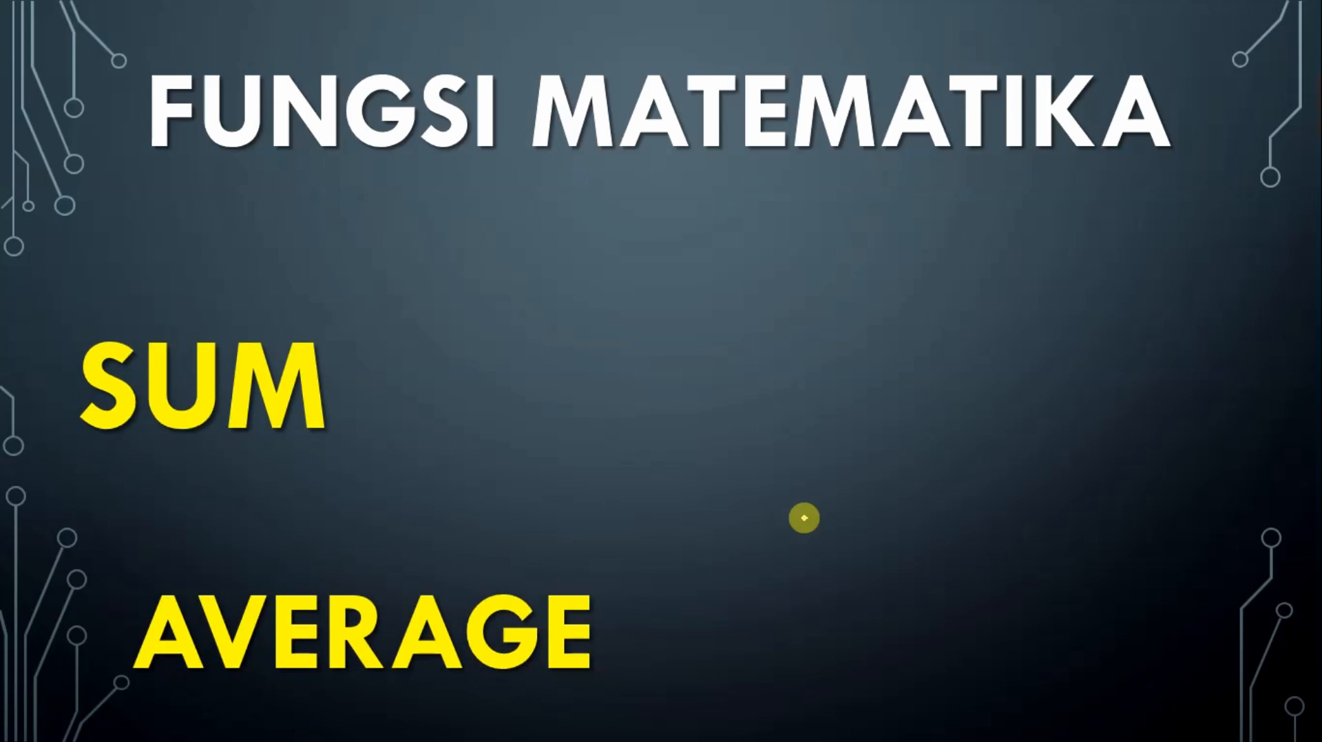
pyautogui.press('Right')
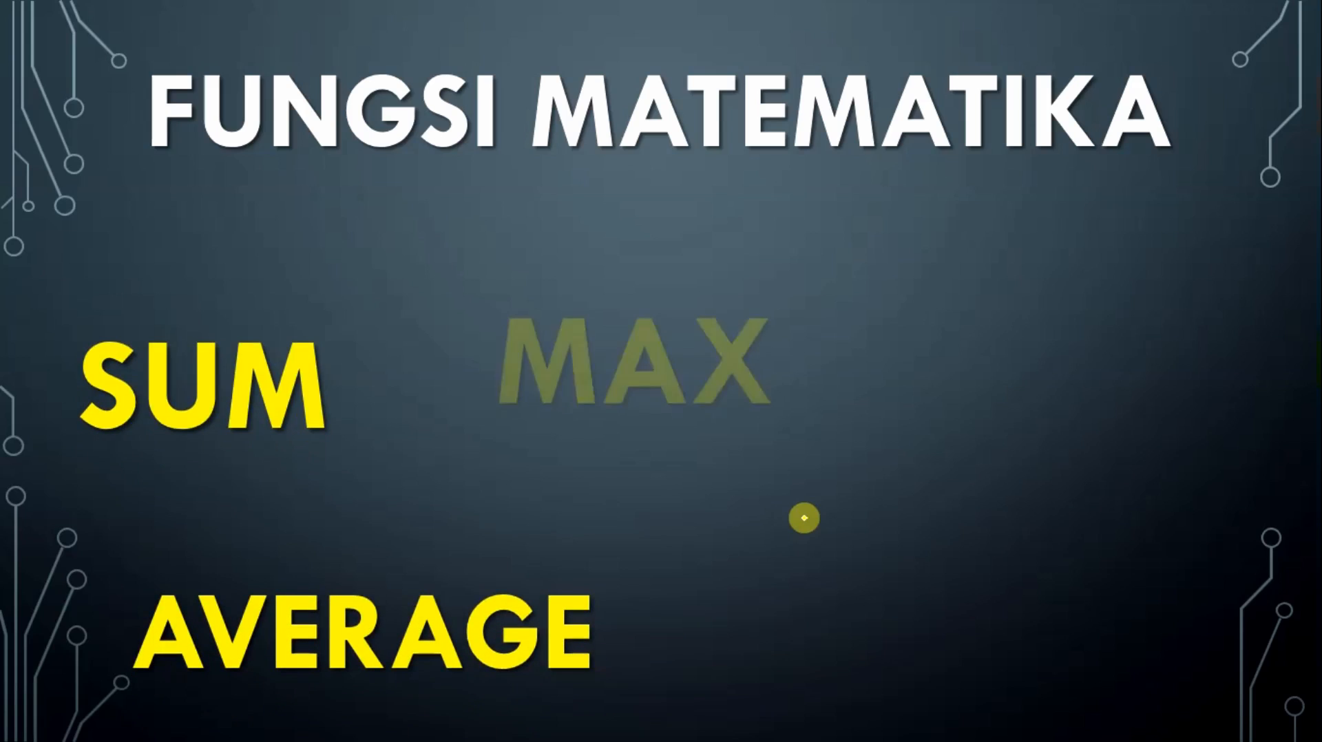
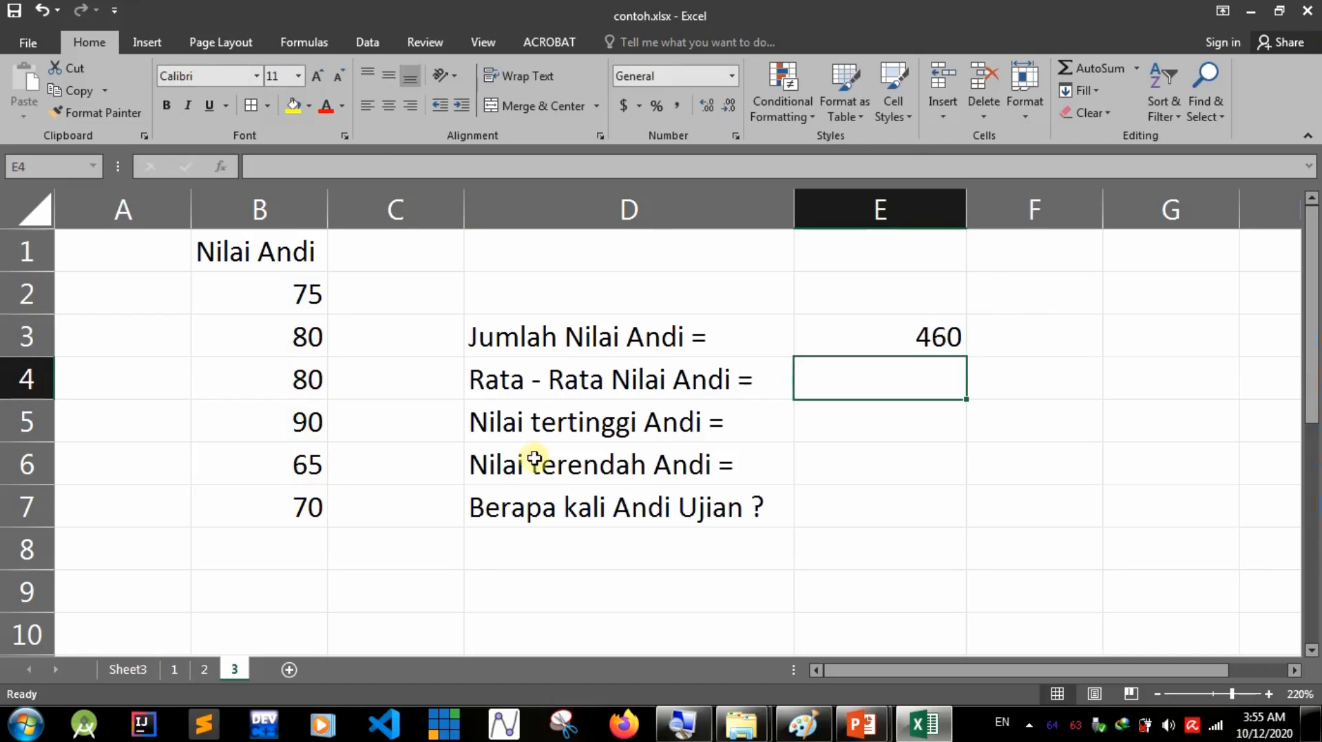
# On sheet 3, re-enter the total score in cell E3 with the formula =sum(B2:B7).
pyautogui.click(921, 328)
pyautogui.write('=')
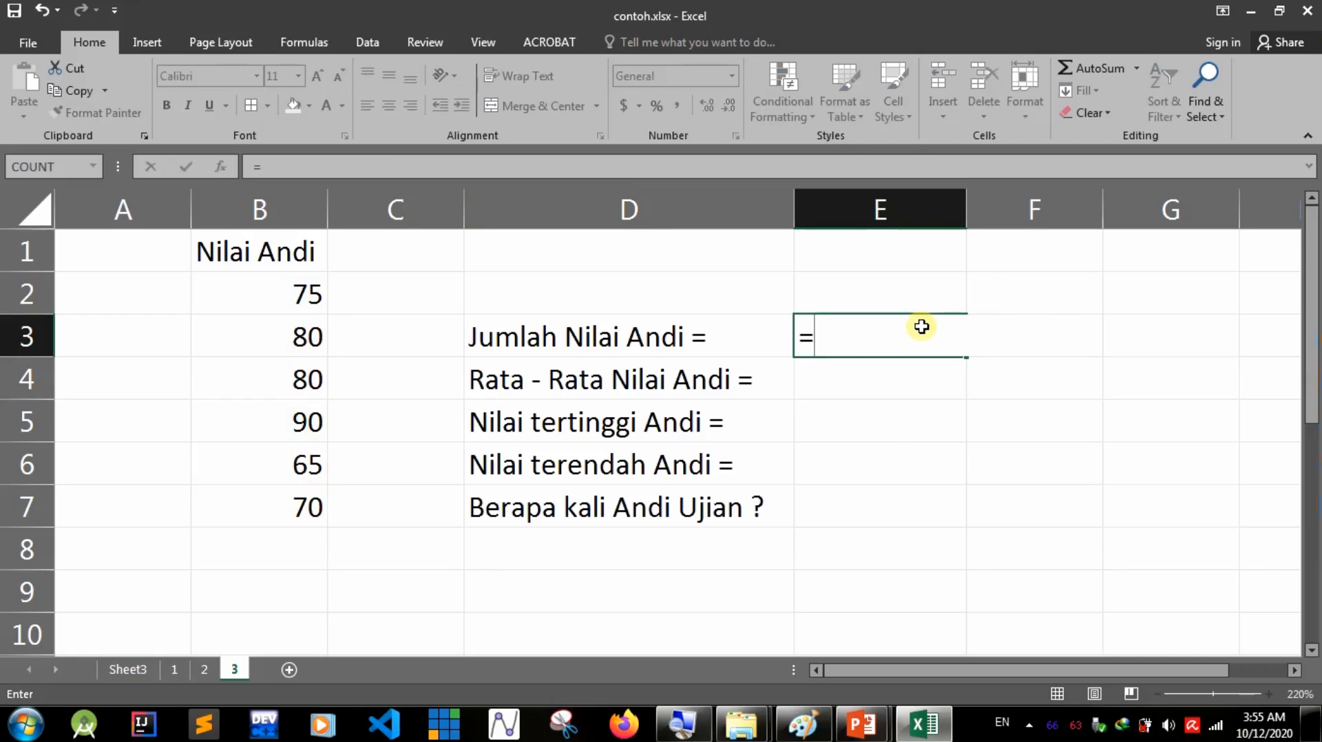
pyautogui.press('BackSpace')
pyautogui.write('=sum(')
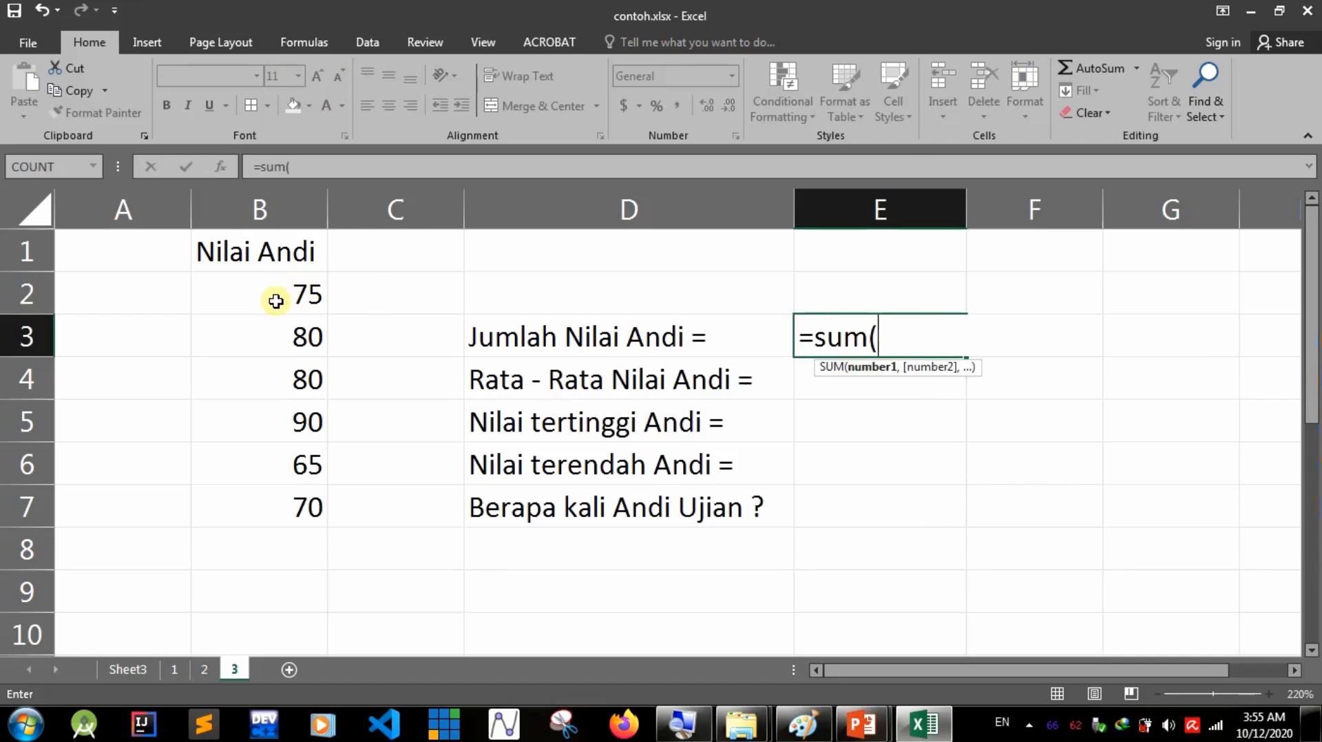
pyautogui.moveTo(278, 293); pyautogui.dragTo(270, 506)
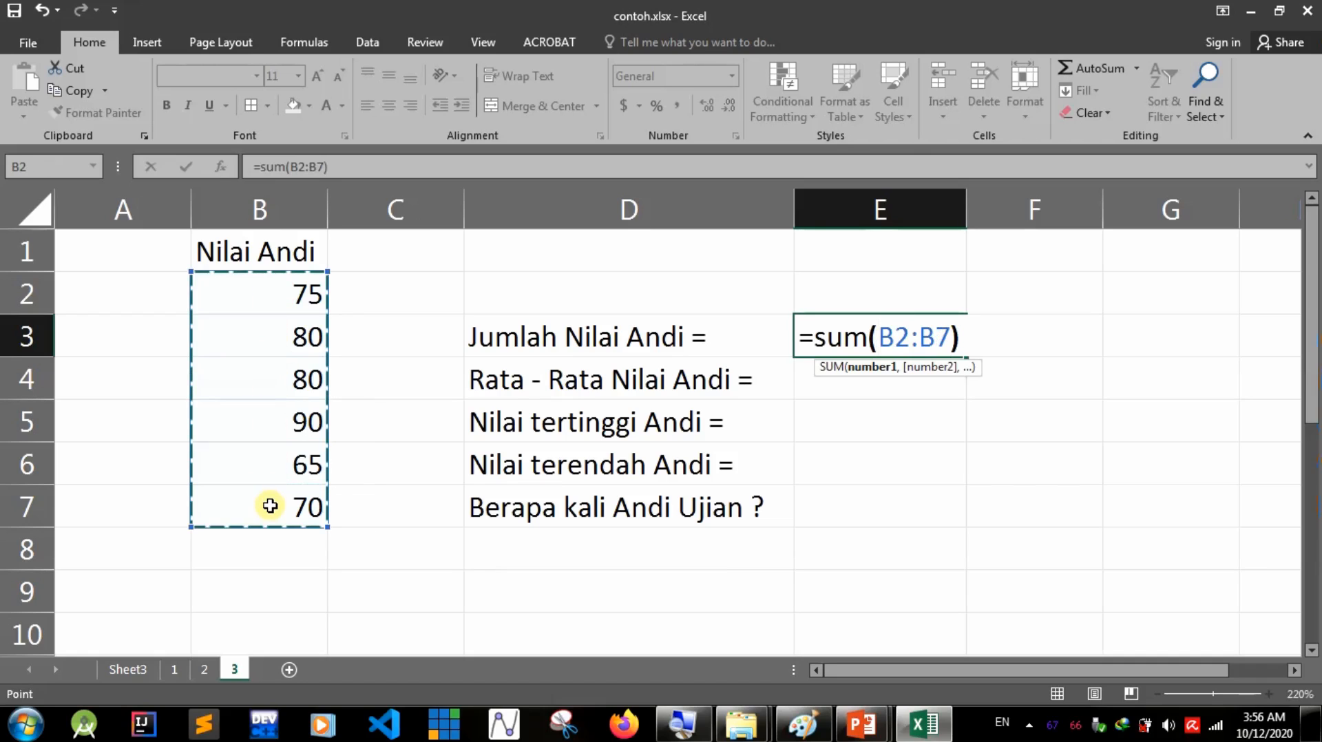
pyautogui.write(')')
pyautogui.press('Return')
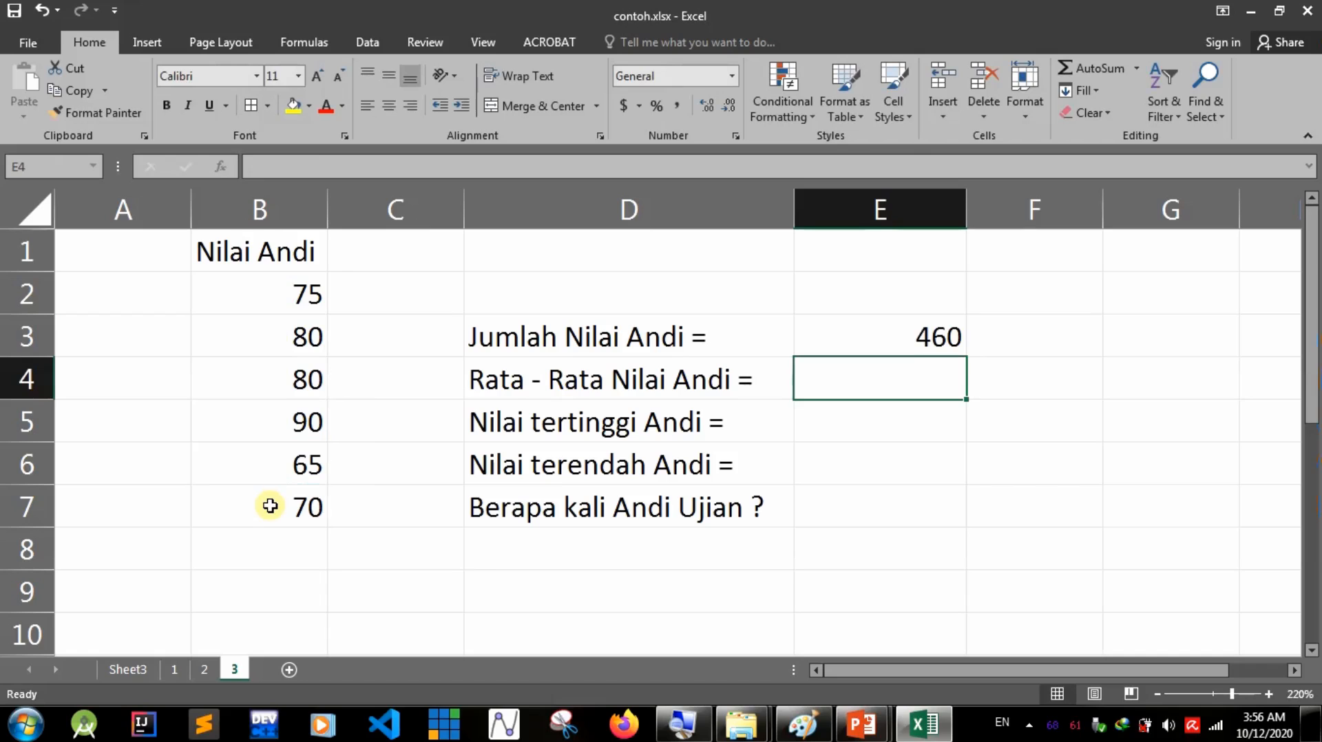
# Calculate the average score in cell E4 with the formula =average(B2:B7).
pyautogui.write('=')
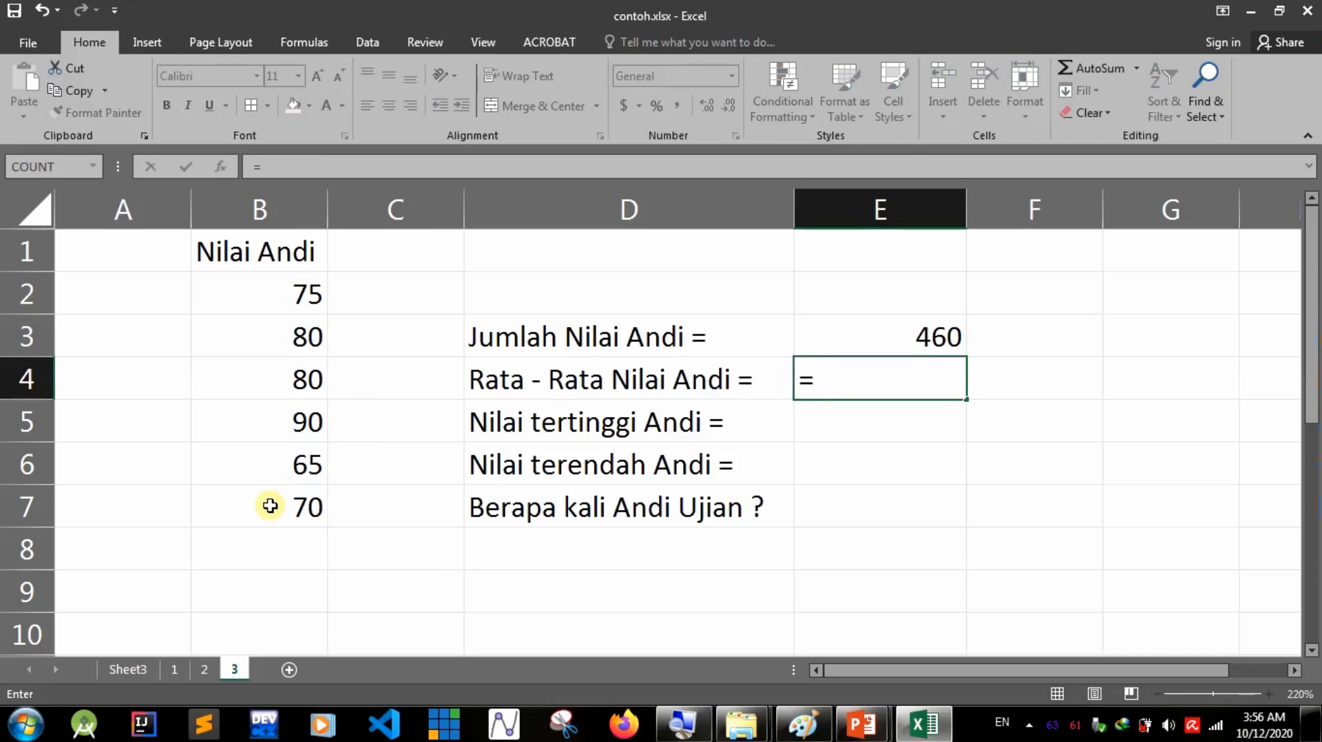
pyautogui.write('ac')
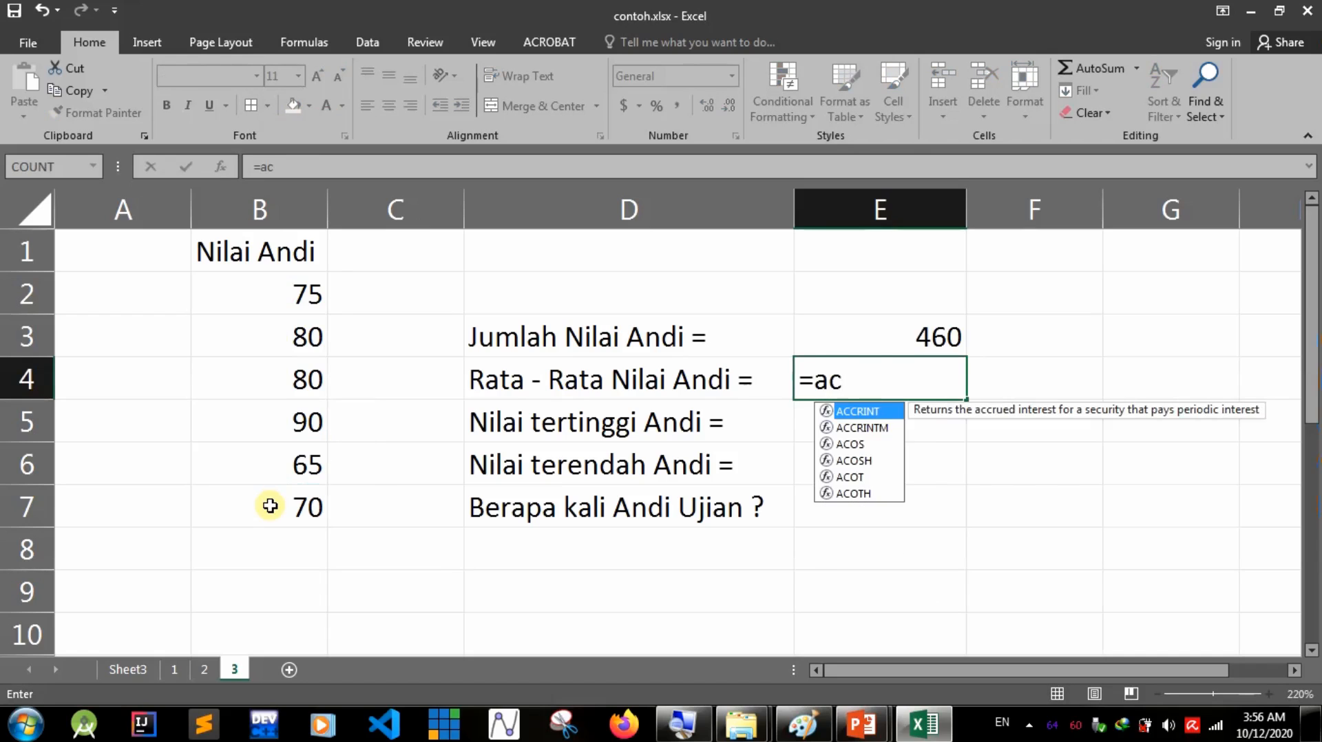
pyautogui.press('BackSpace')
pyautogui.write('verage(')
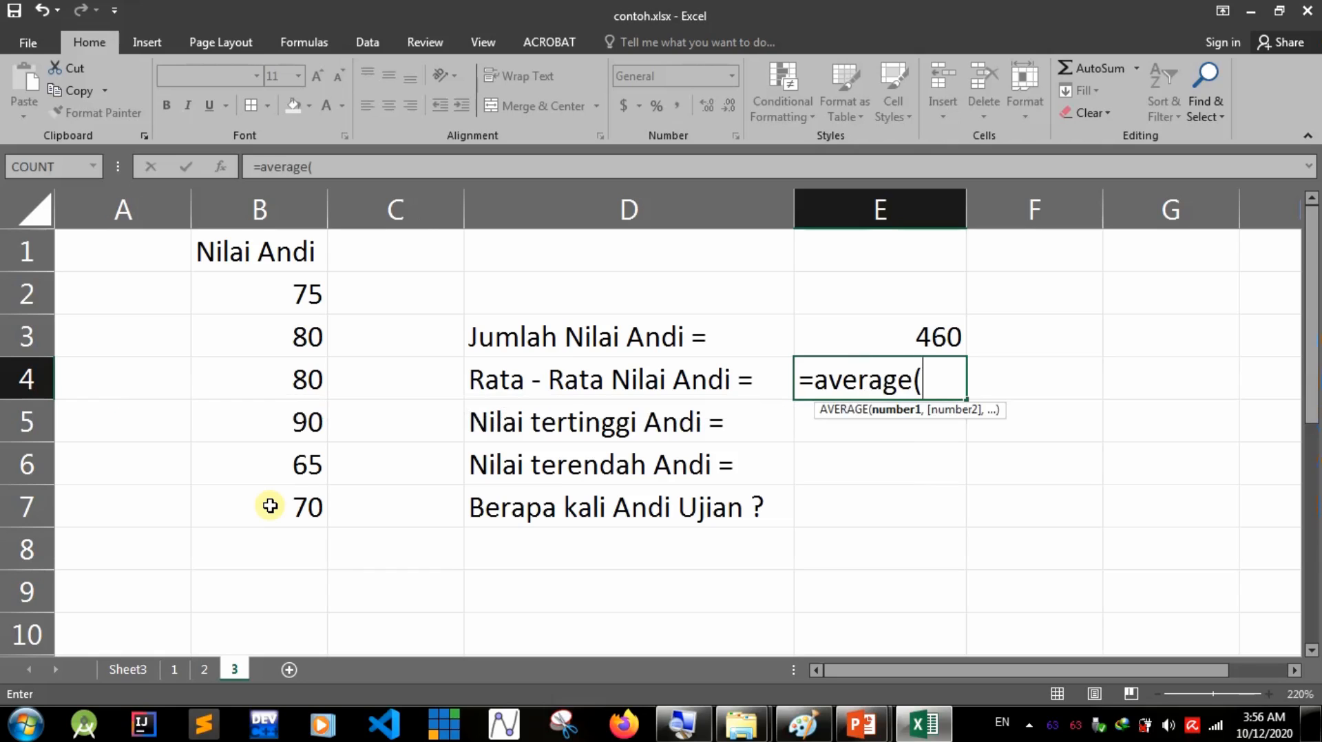
pyautogui.click(285, 281)
pyautogui.moveTo(286, 281); pyautogui.dragTo(277, 507)
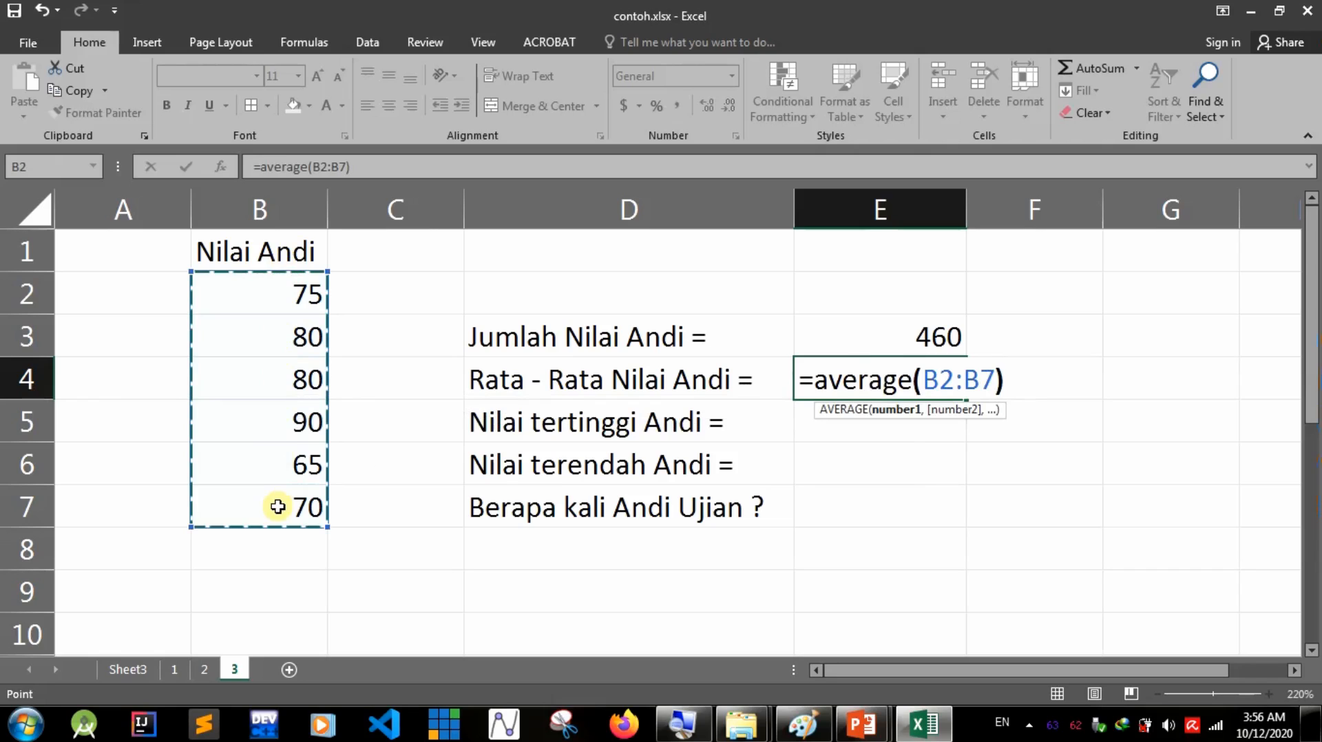
pyautogui.write(')')
pyautogui.press('Return')
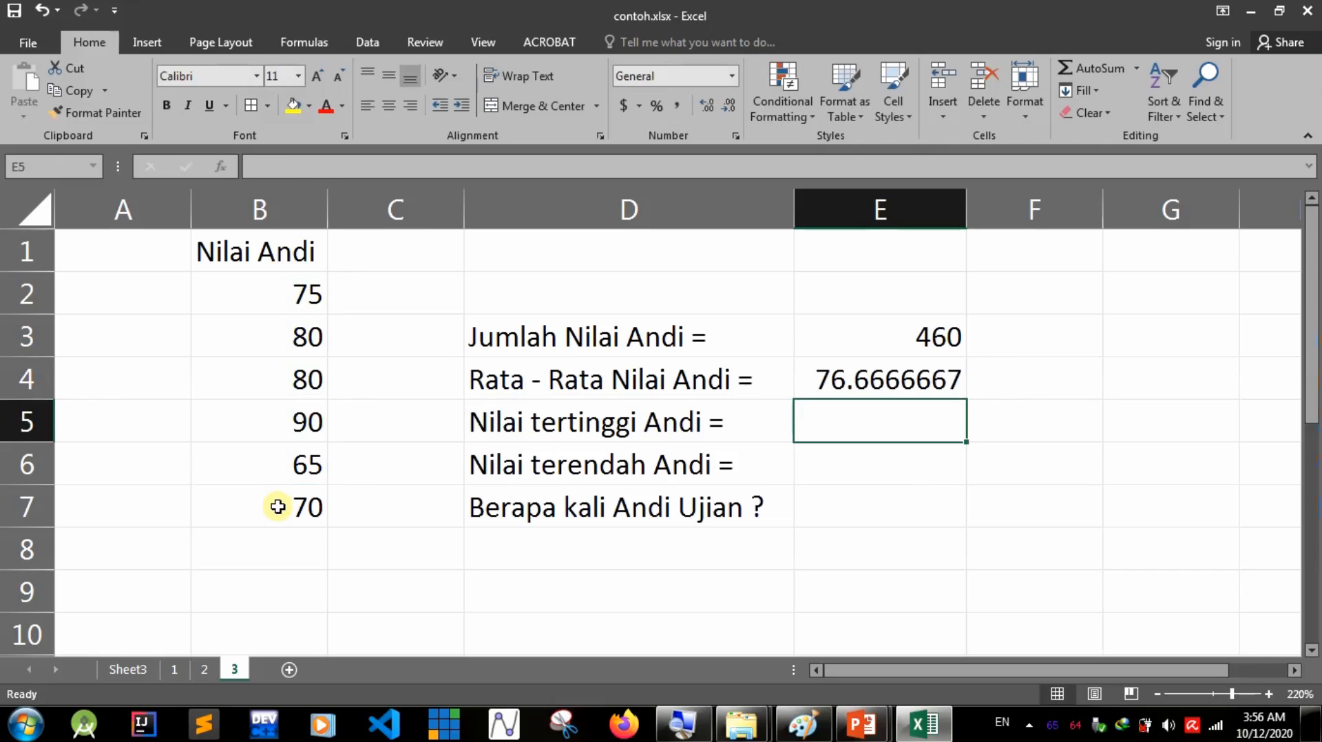
# Find the highest score in cell E5 with the formula =max(B2:B7).
pyautogui.write('=')
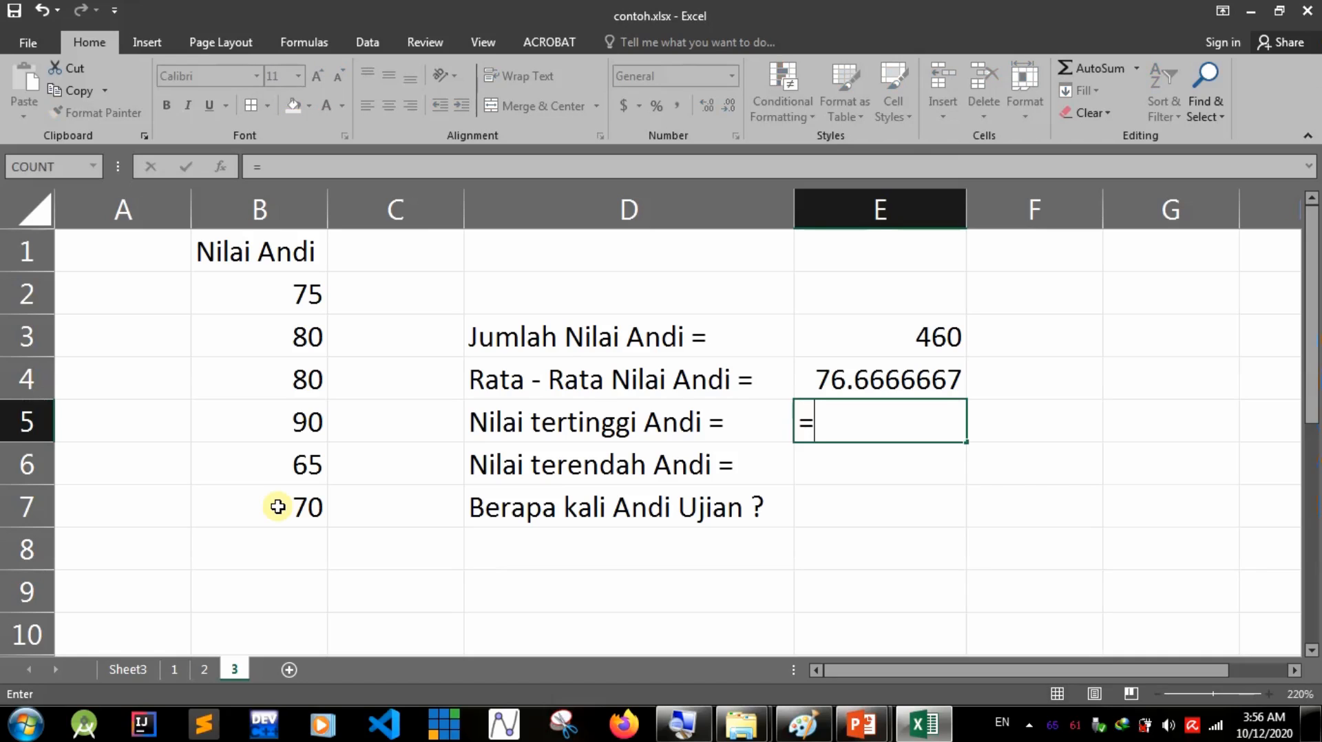
pyautogui.write('ma')
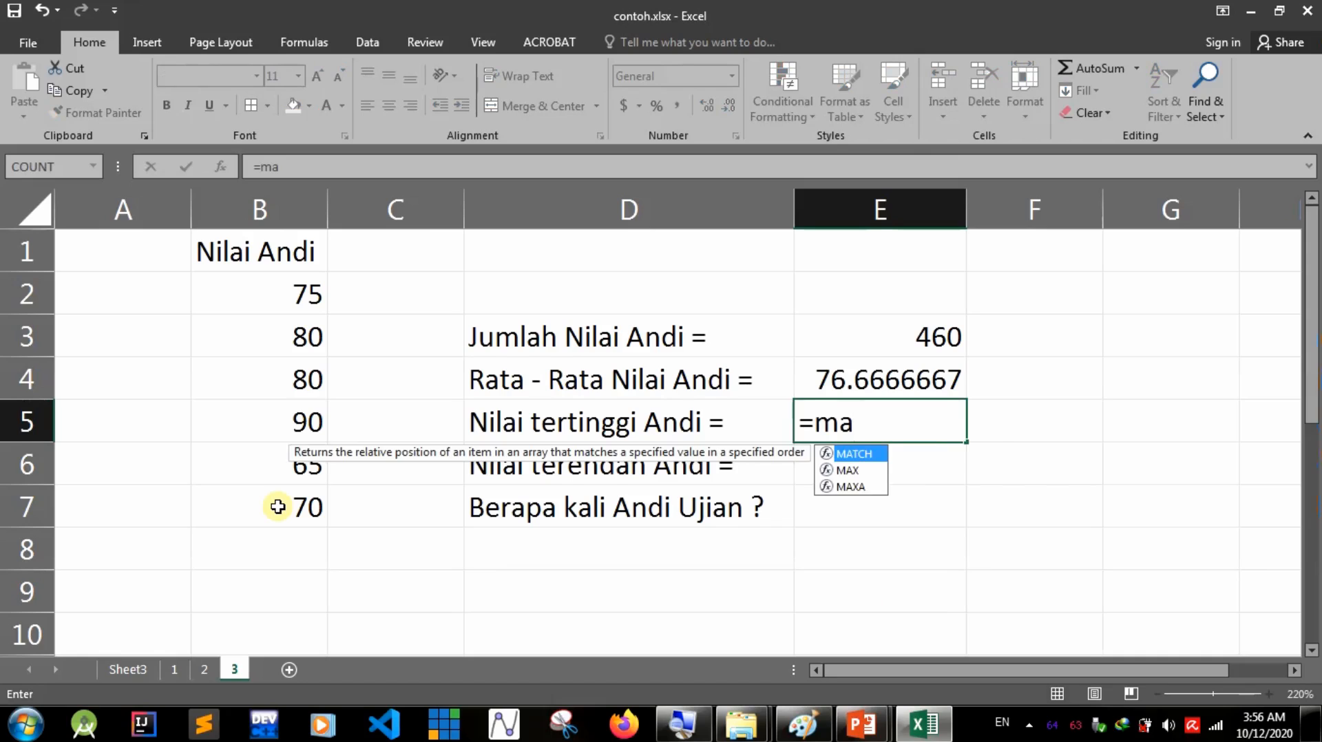
pyautogui.write('x(')
pyautogui.click(280, 287)
pyautogui.moveTo(280, 287); pyautogui.dragTo(279, 486)
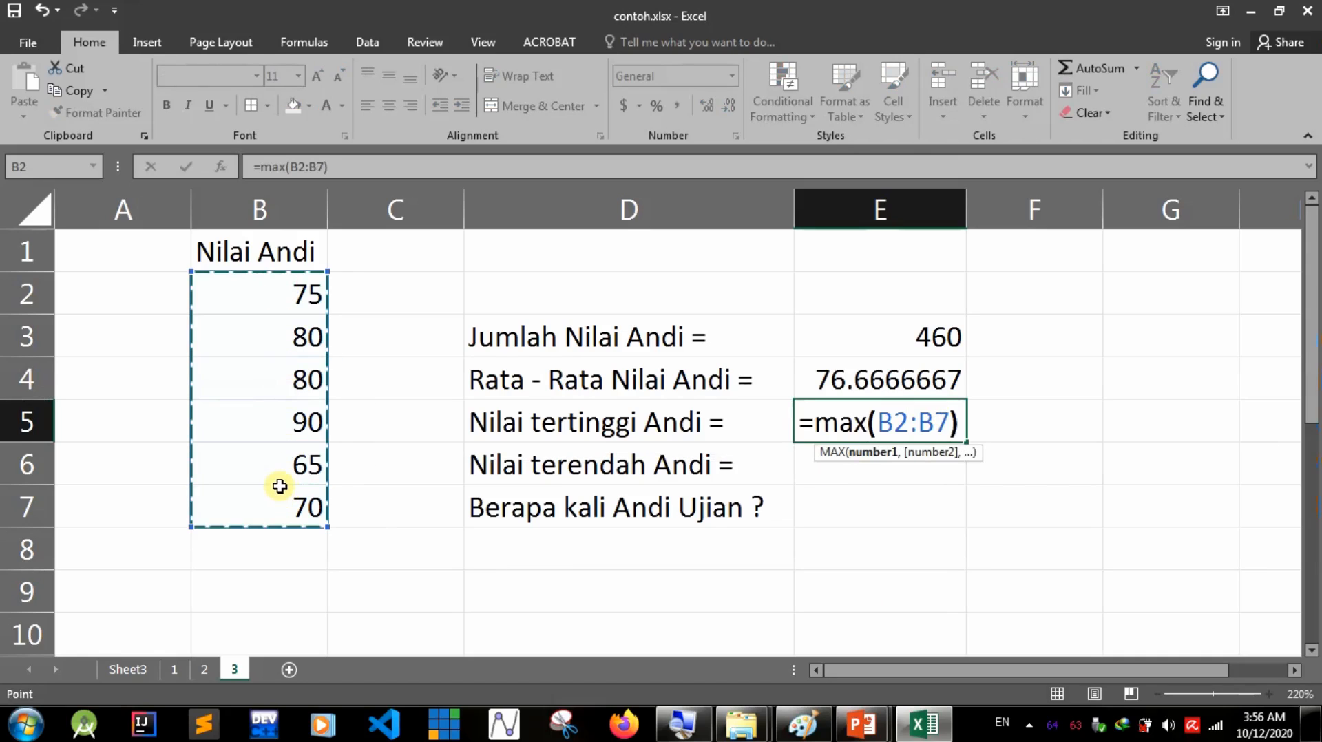
pyautogui.press('Return')
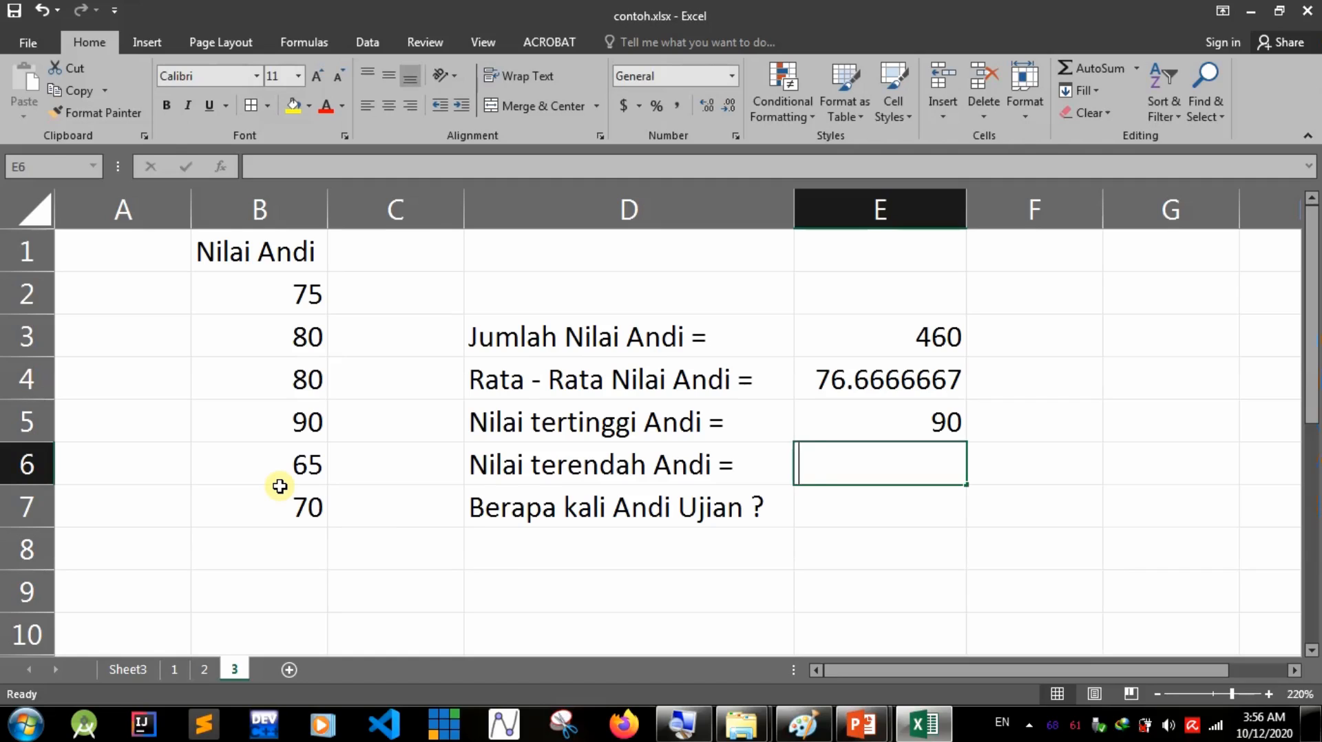
# Find the lowest score in cell E6 with the formula =min(B2:B7).
pyautogui.write('=')
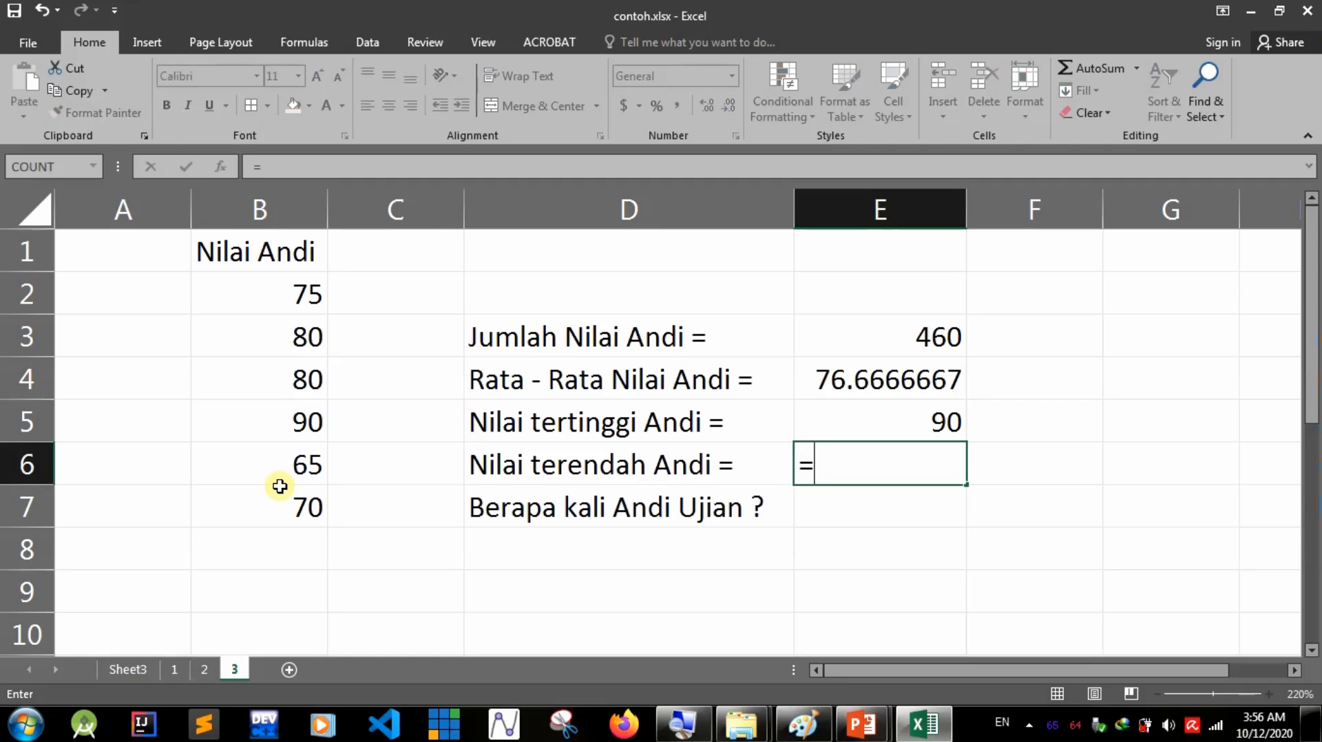
pyautogui.write('min(')
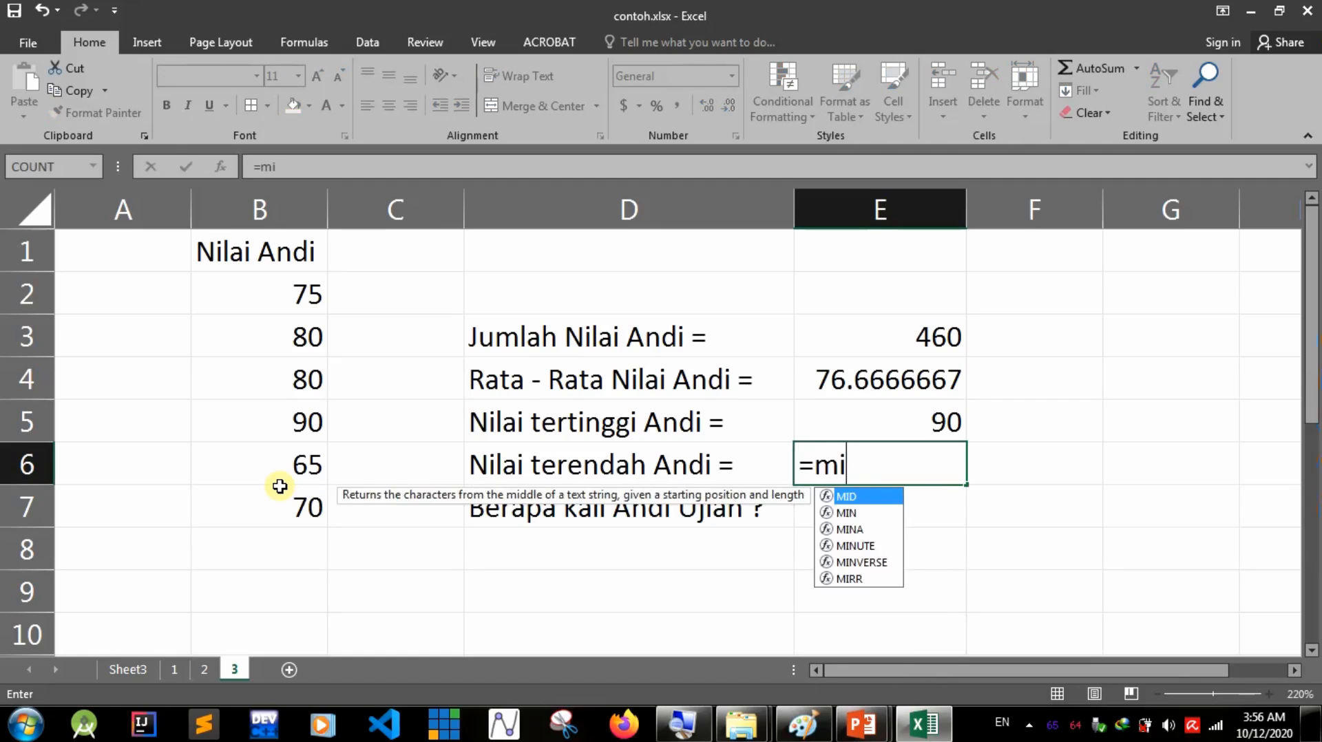
pyautogui.moveTo(214, 285); pyautogui.dragTo(311, 506)
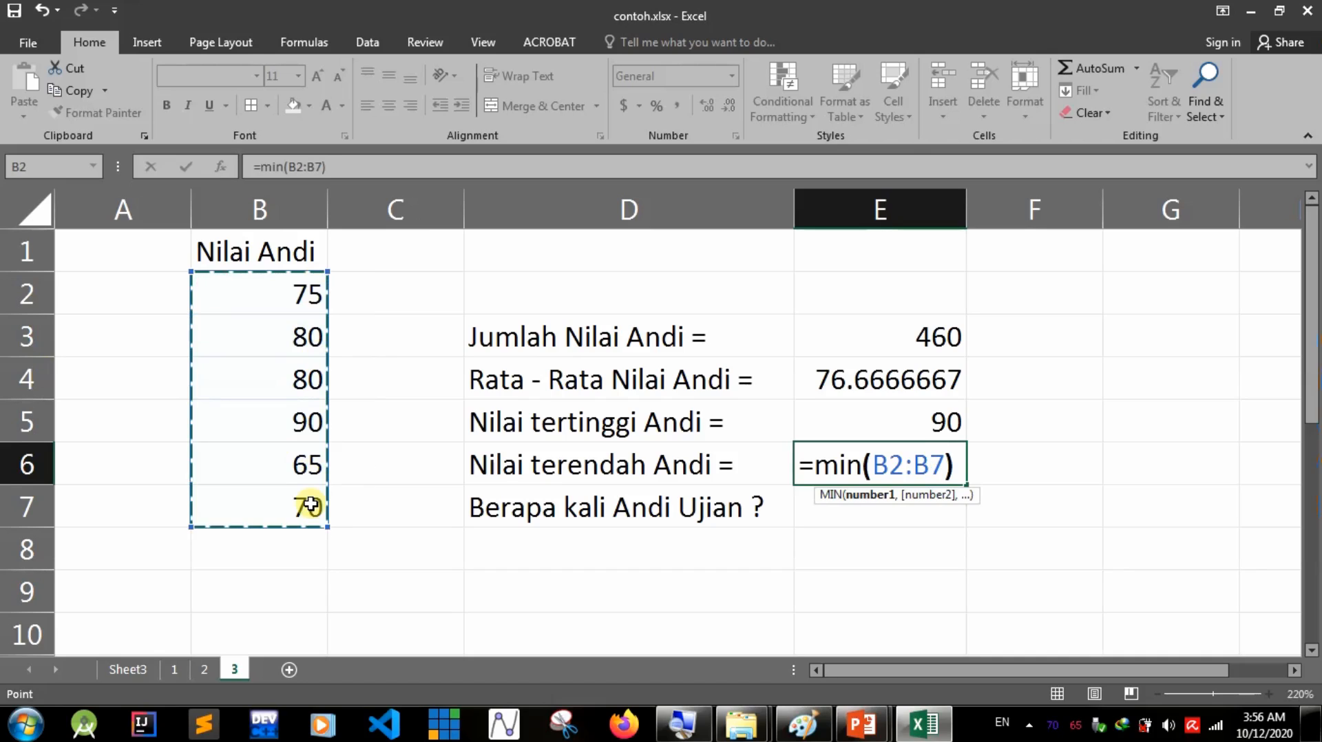
pyautogui.press('Return')
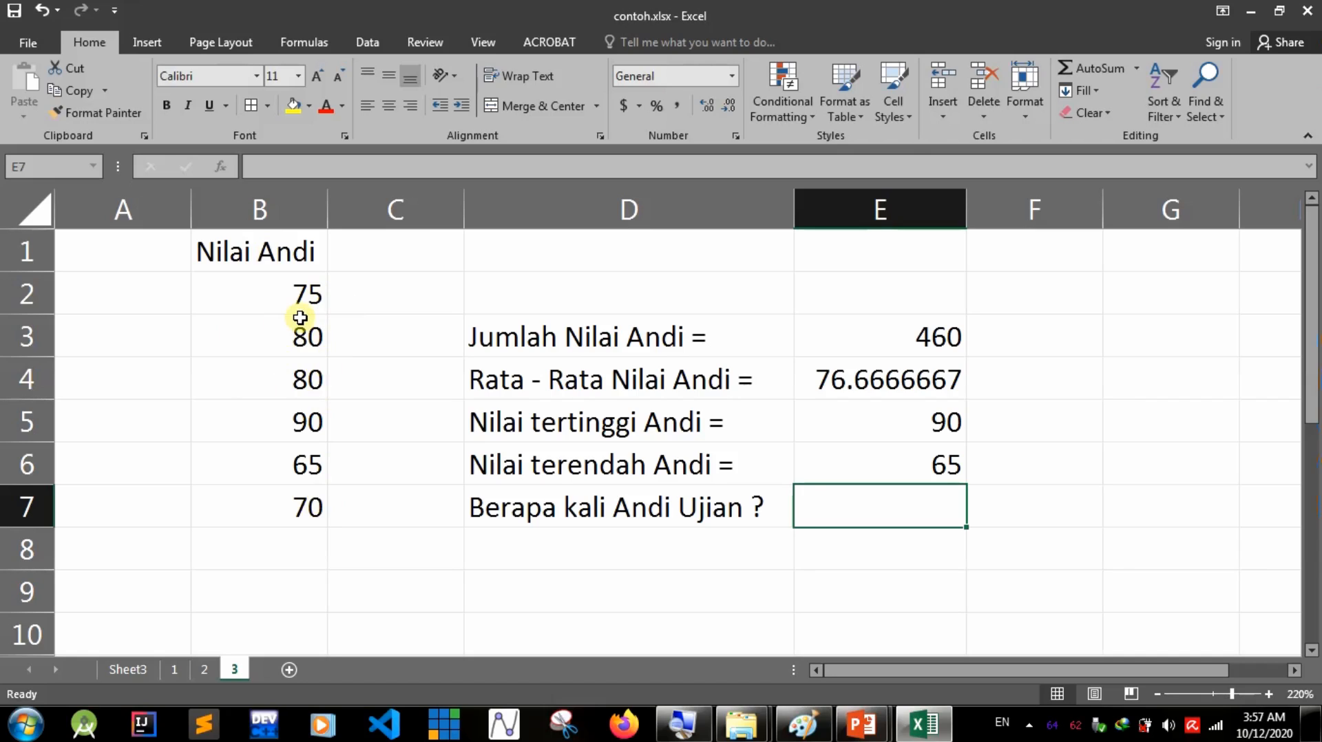
# Count the number of exams taken in cell E7 with the formula =count(B2:B7).
pyautogui.write('=coun')
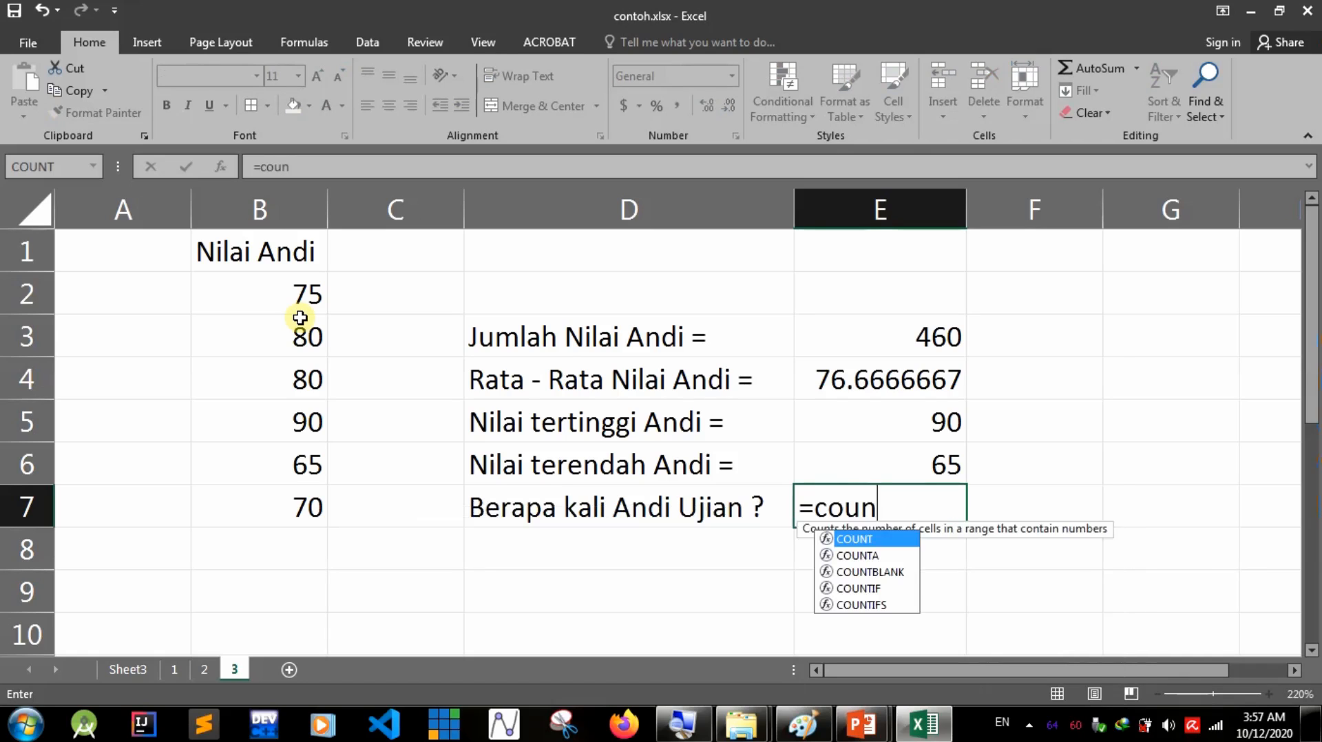
pyautogui.write('t(')
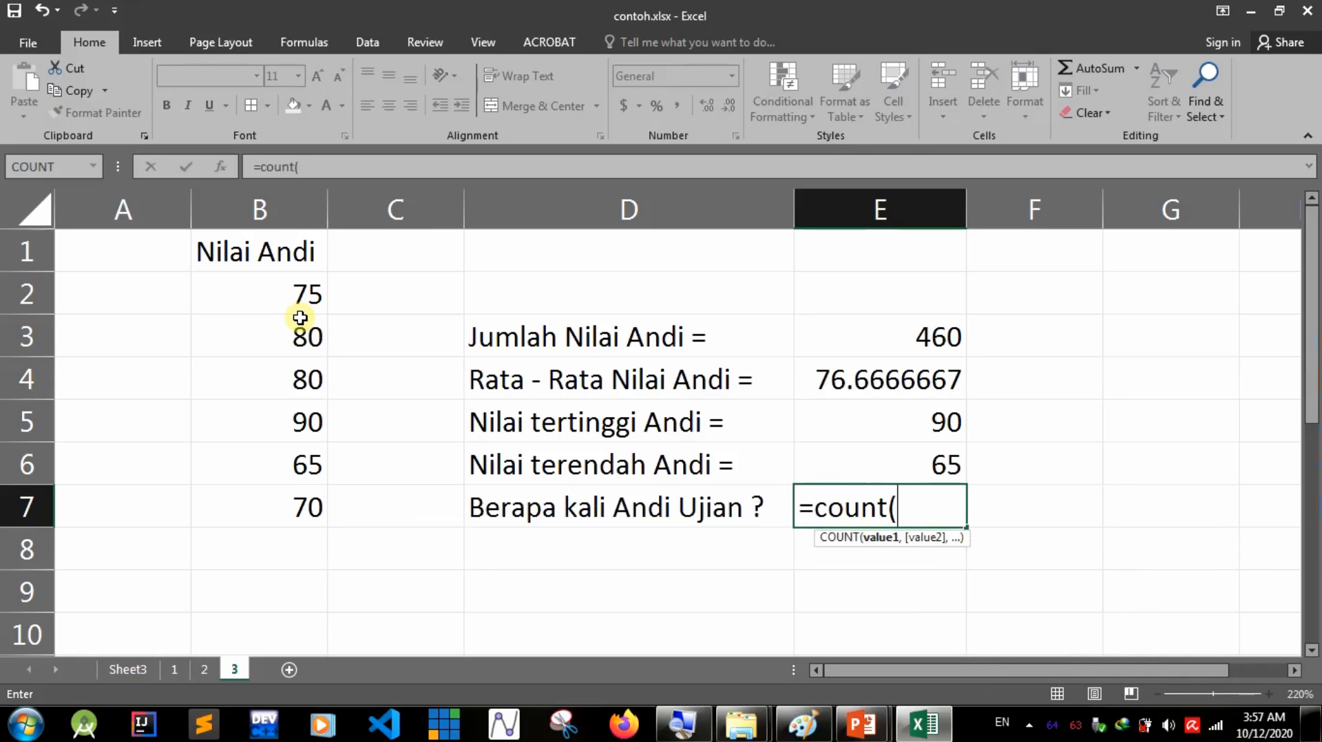
pyautogui.moveTo(282, 286); pyautogui.dragTo(270, 488)
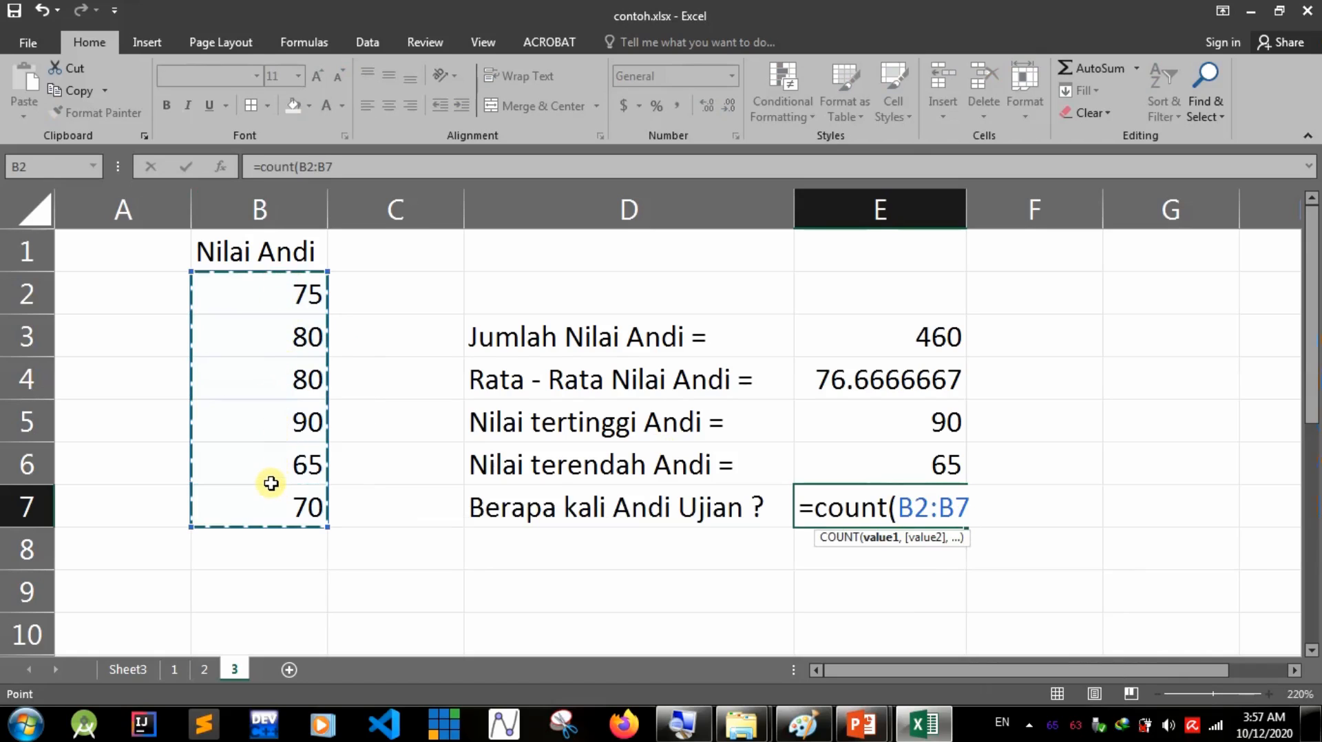
pyautogui.write(')')
pyautogui.press('Return')
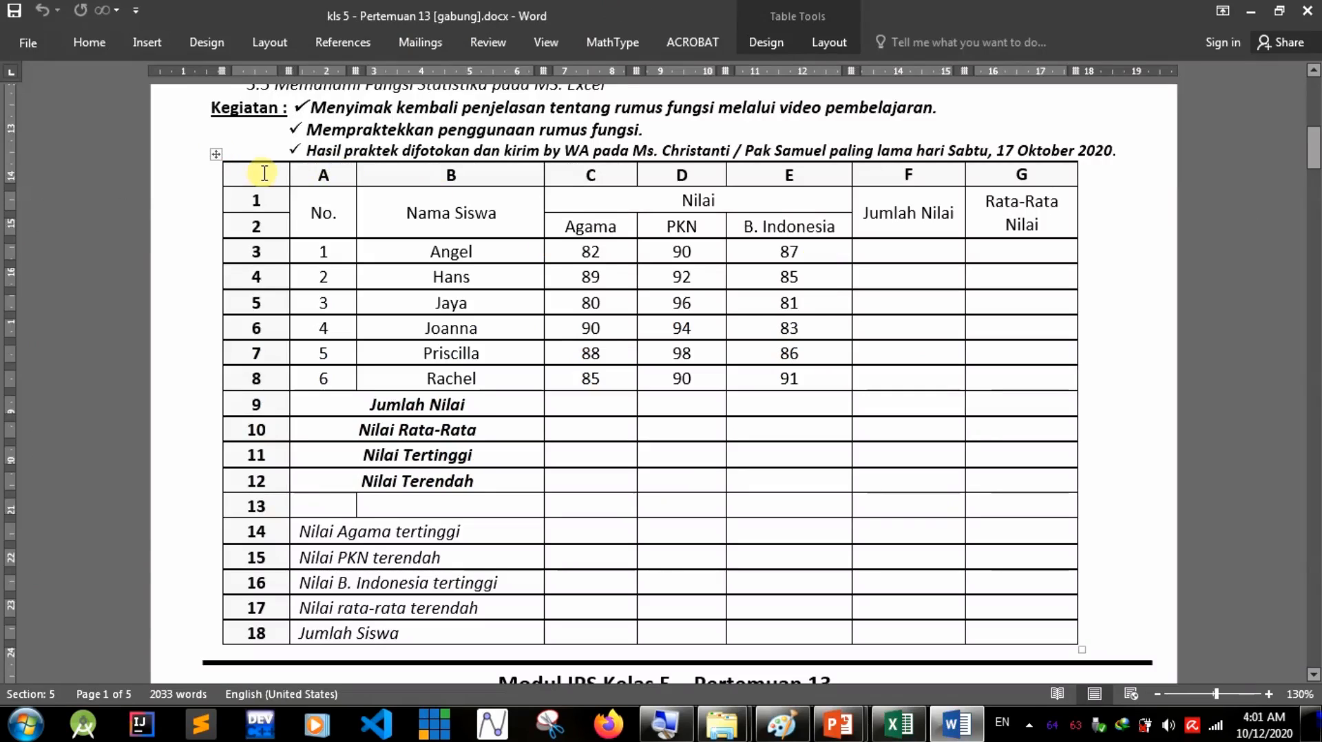
# In the Word assignment document, examine the column letters A to G and row numbers 1 to 18 around the practice table.
pyautogui.click(278, 173)
pyautogui.click(523, 179)
pyautogui.click(631, 172)
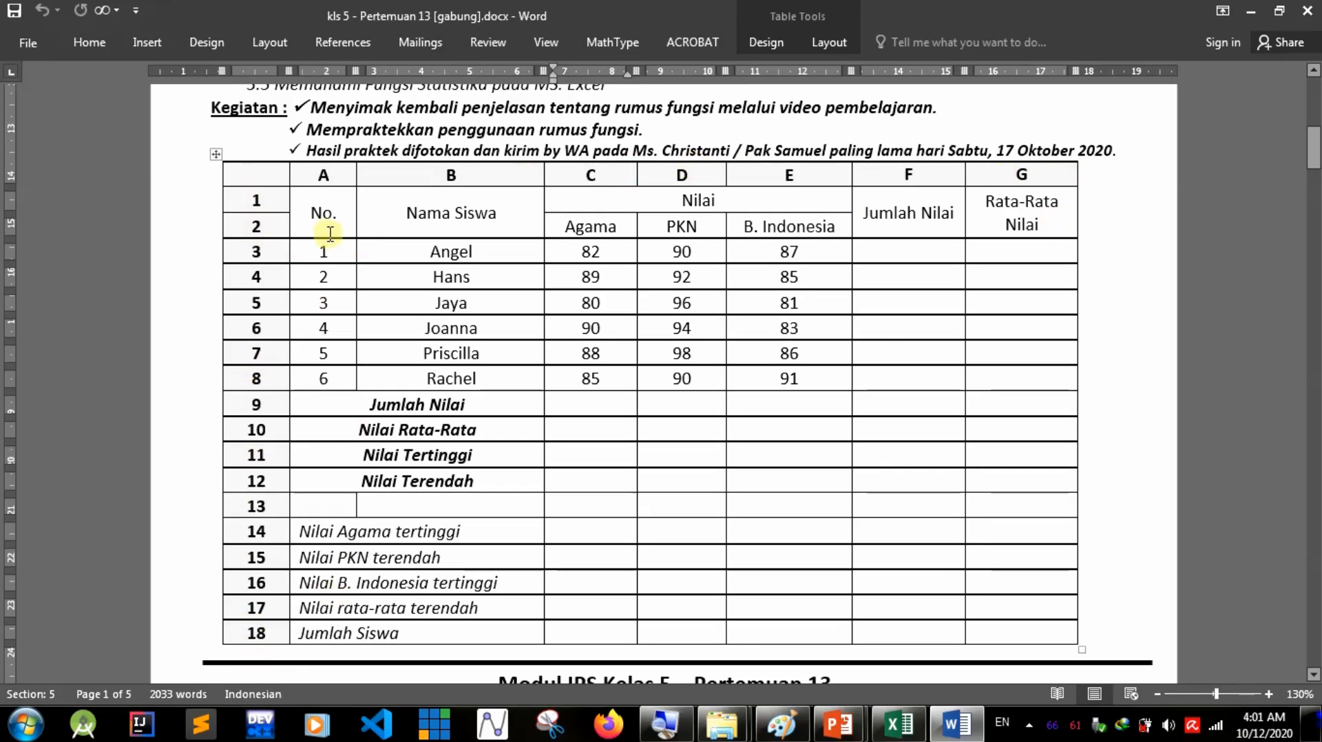
pyautogui.moveTo(321, 175); pyautogui.dragTo(331, 175)
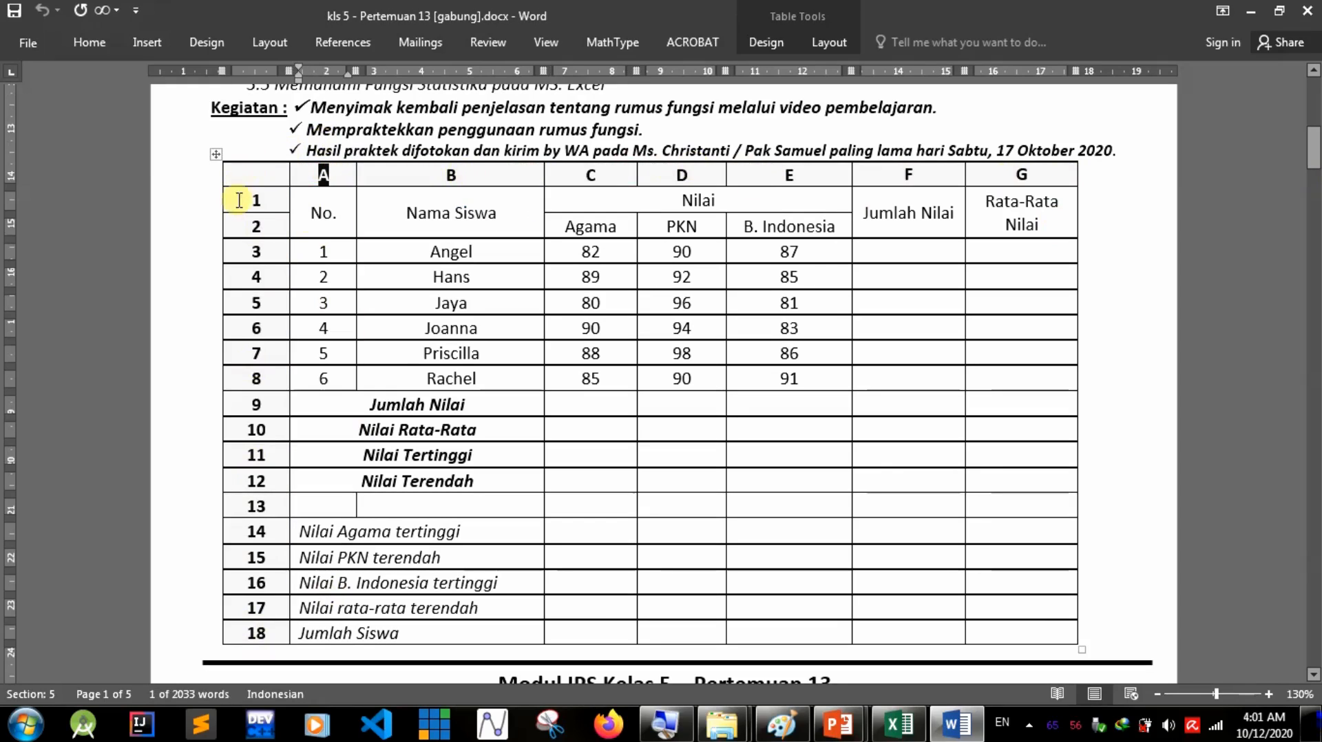
pyautogui.click(251, 200)
pyautogui.click(249, 283)
pyautogui.moveTo(334, 174); pyautogui.dragTo(1019, 170)
pyautogui.moveTo(248, 202); pyautogui.dragTo(242, 639)
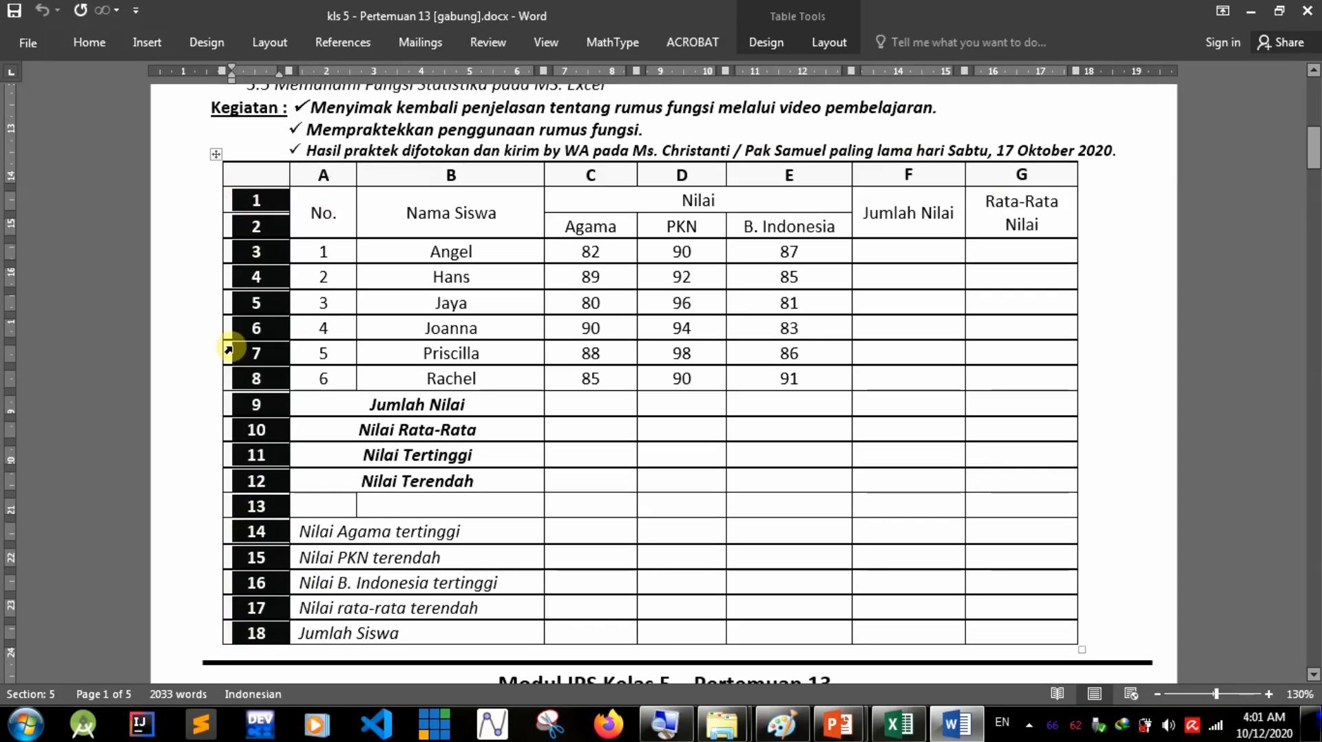
pyautogui.click(340, 193)
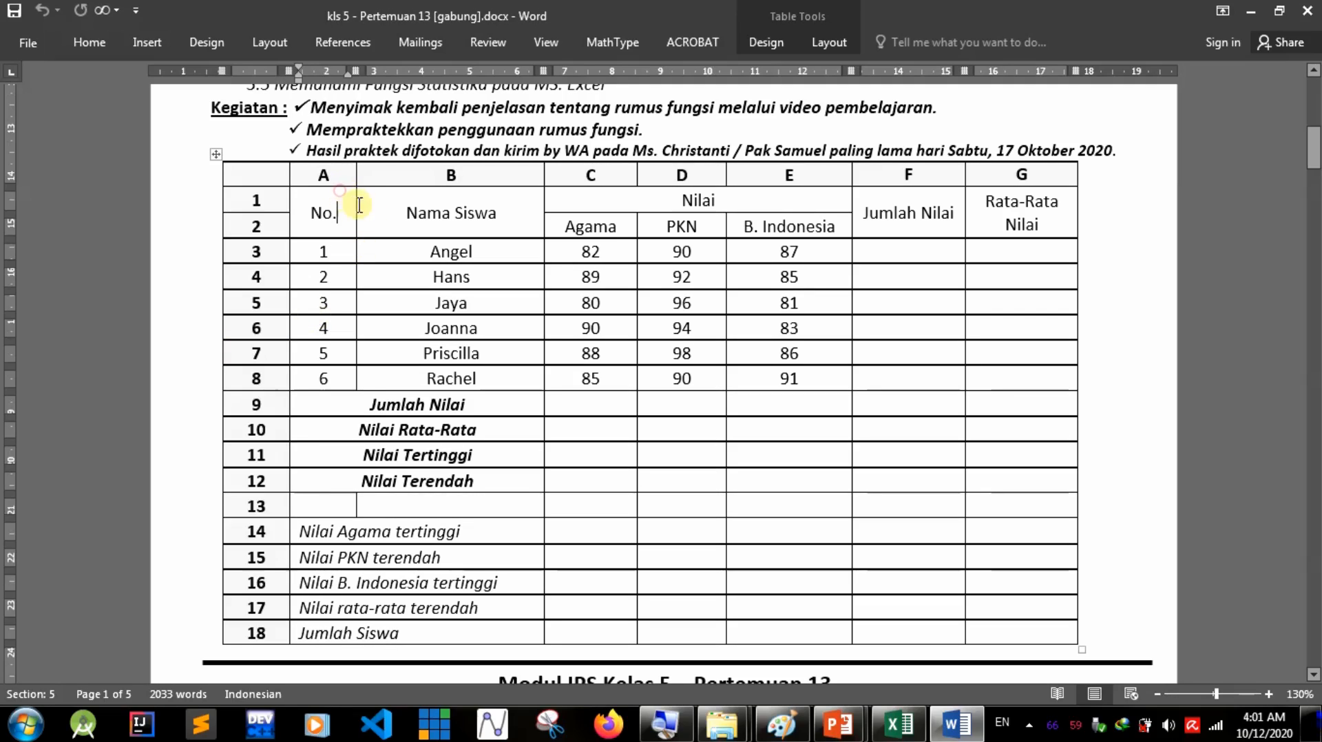
# Examine the No. heading and the score cells C3 to E8 in the Word practice table.
pyautogui.moveTo(343, 212); pyautogui.dragTo(307, 201)
pyautogui.click(332, 208)
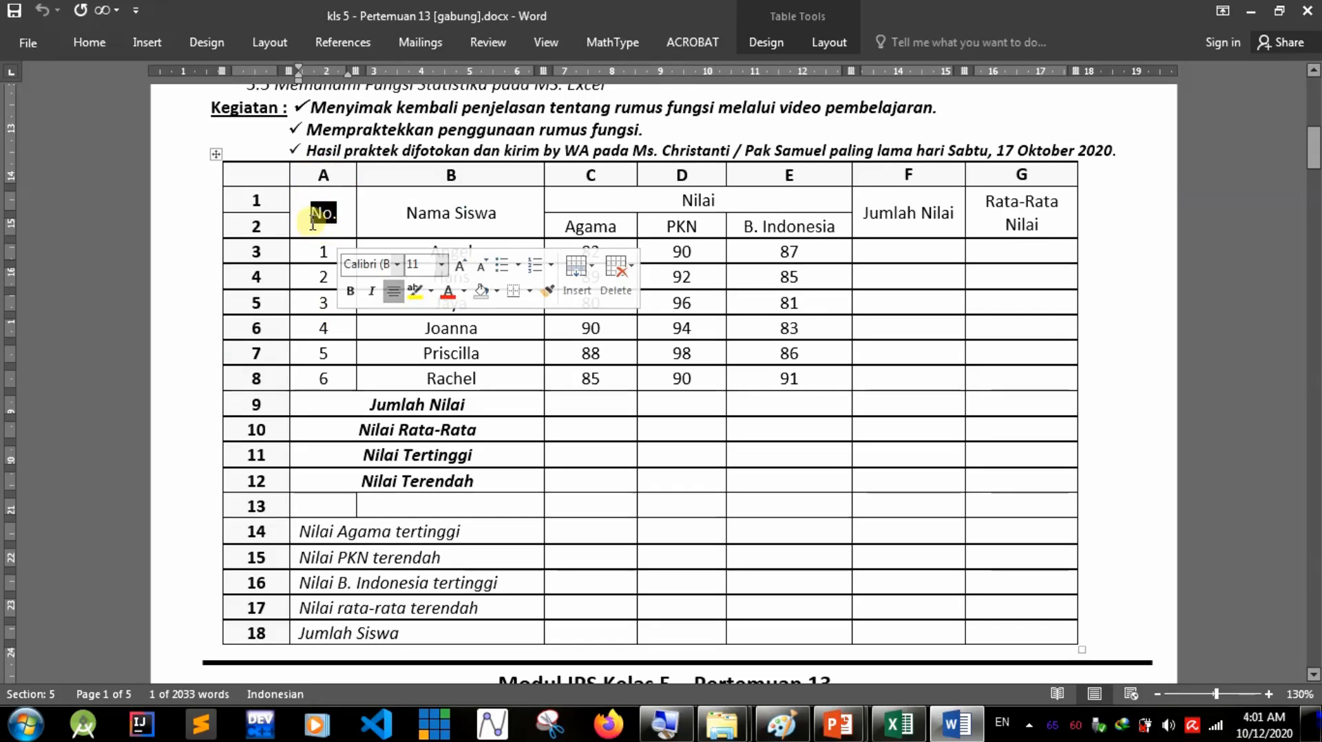
pyautogui.click(321, 212)
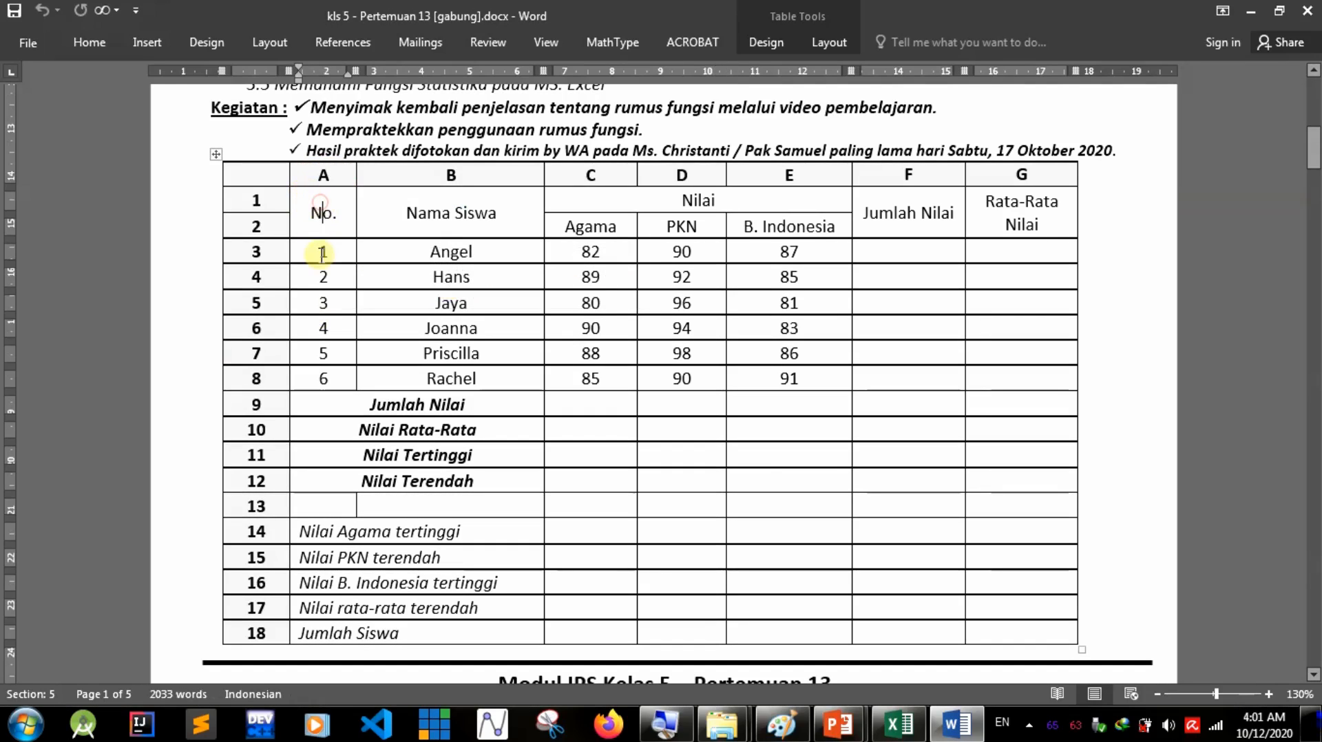
pyautogui.doubleClick(596, 252)
pyautogui.click(571, 175)
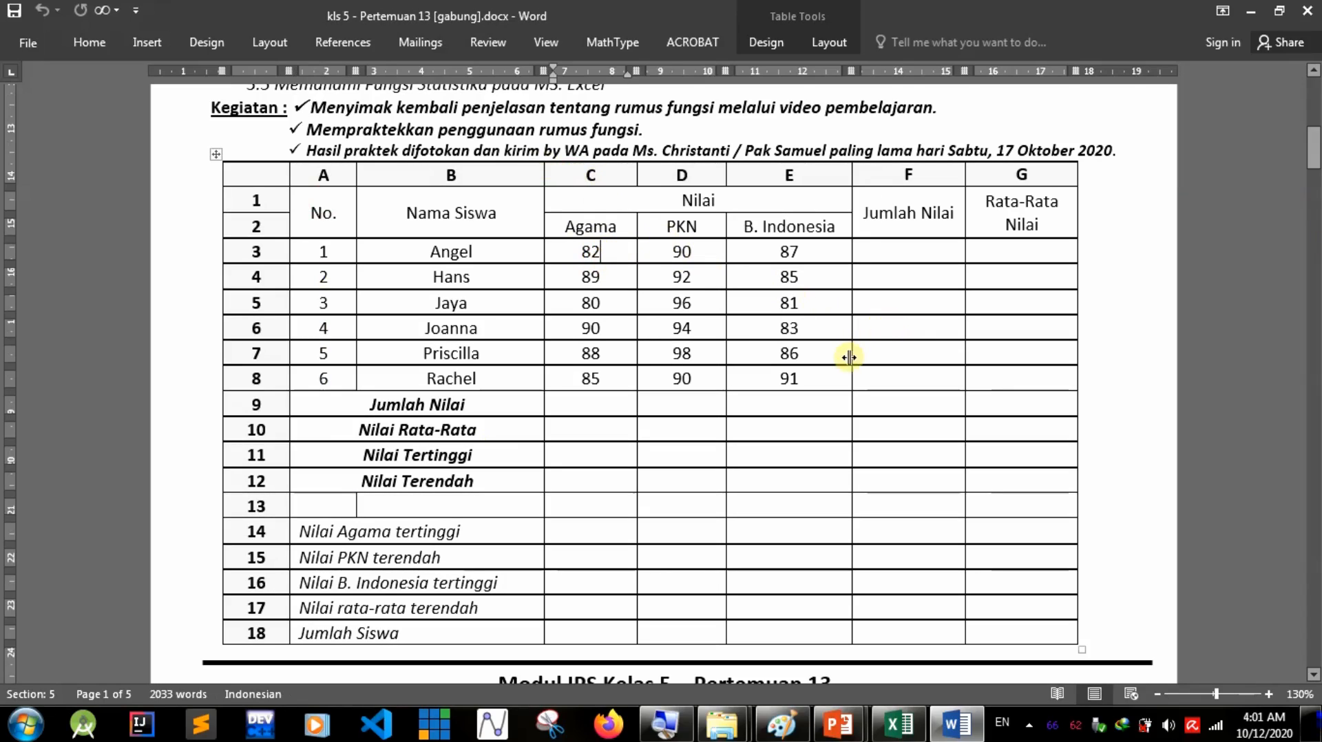
pyautogui.moveTo(816, 380); pyautogui.dragTo(764, 379)
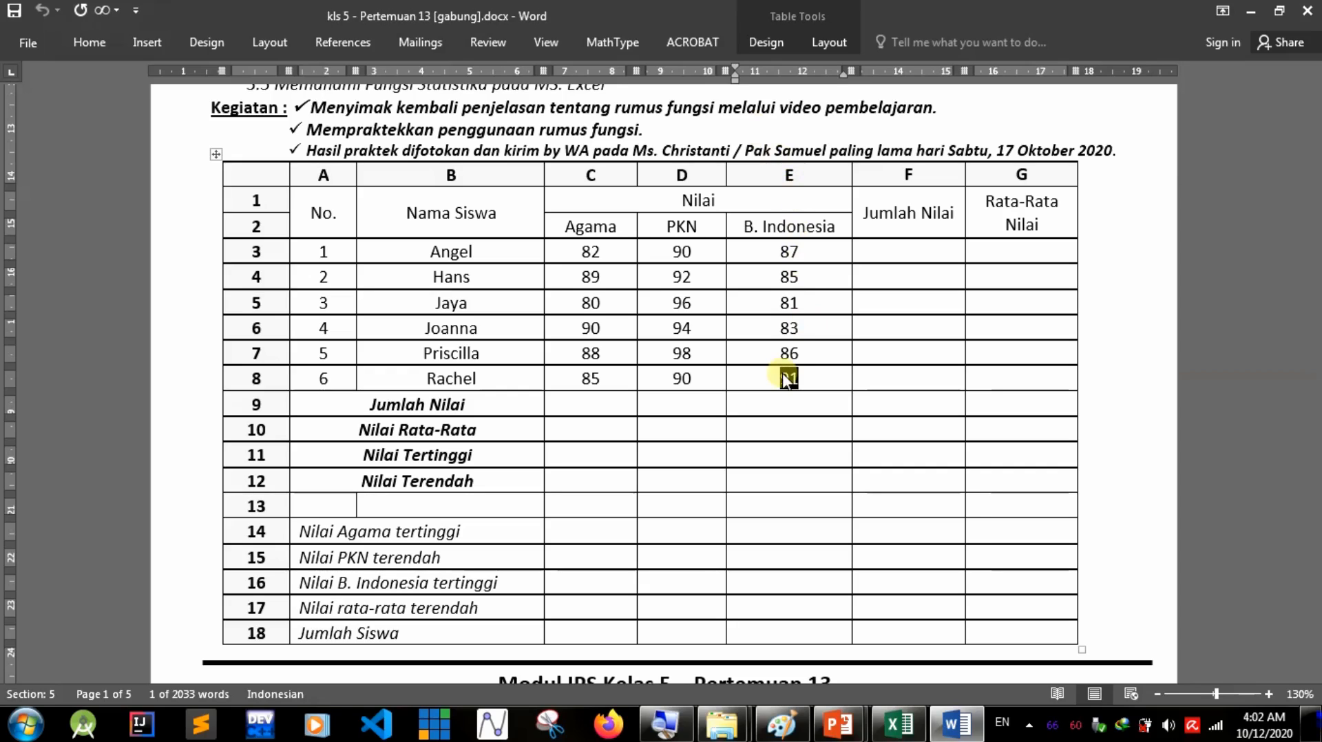
# Switch to the Book2 workbook in Excel, narrow column A around its No. heading and widen column B slightly.
pyautogui.hotkey('alt', 'Tab')
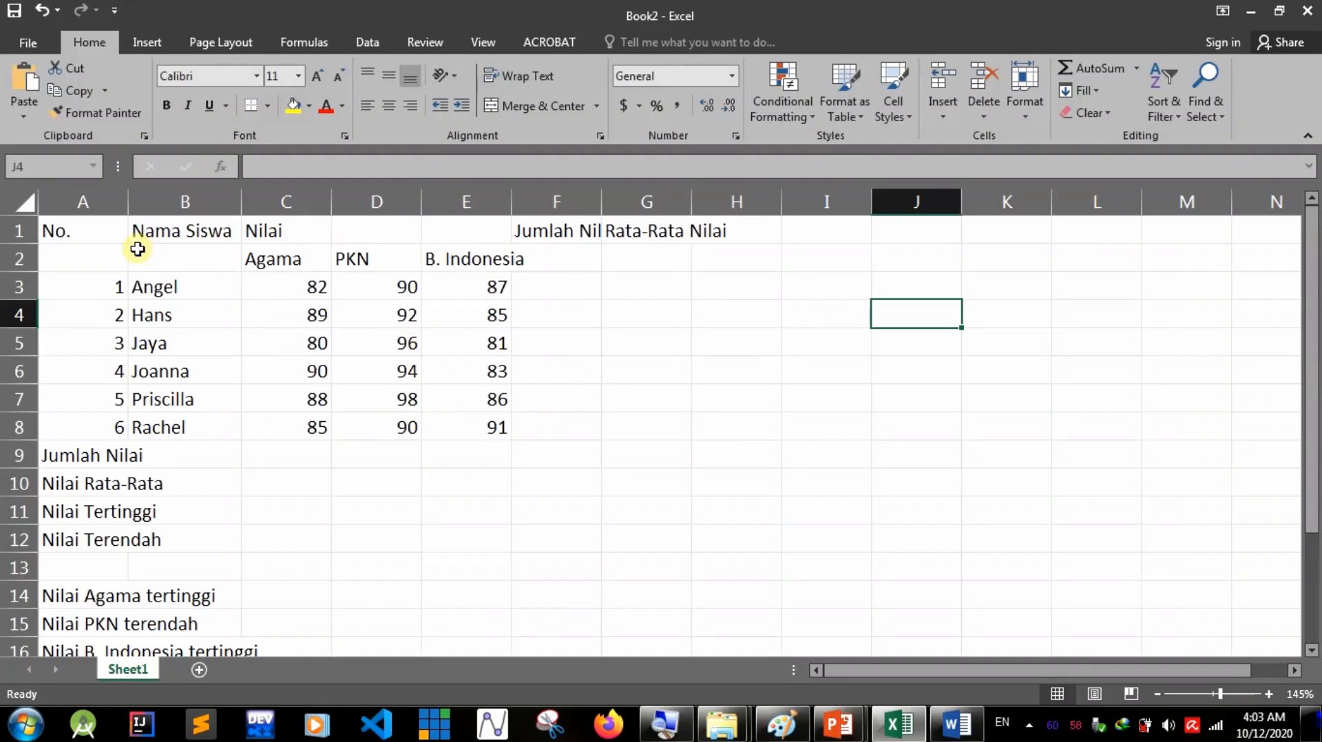
pyautogui.moveTo(131, 192)
pyautogui.mouseDown()
pyautogui.moveTo(109, 195)
pyautogui.moveTo(179, 205)
pyautogui.moveTo(109, 206)
pyautogui.mouseUp()
pyautogui.click(103, 230)
pyautogui.keyDown('ctrl'); pyautogui.scroll(5, 96, 242); pyautogui.keyUp('ctrl')
pyautogui.click(224, 244)
pyautogui.moveTo(274, 210); pyautogui.dragTo(301, 206)
pyautogui.click(267, 329)
pyautogui.scroll(-1, 439, 354)
pyautogui.scroll(1, 437, 349)
# Merge and center the Nilai heading across cells C1 to E1.
pyautogui.moveTo(357, 256); pyautogui.dragTo(602, 253)
pyautogui.click(516, 382)
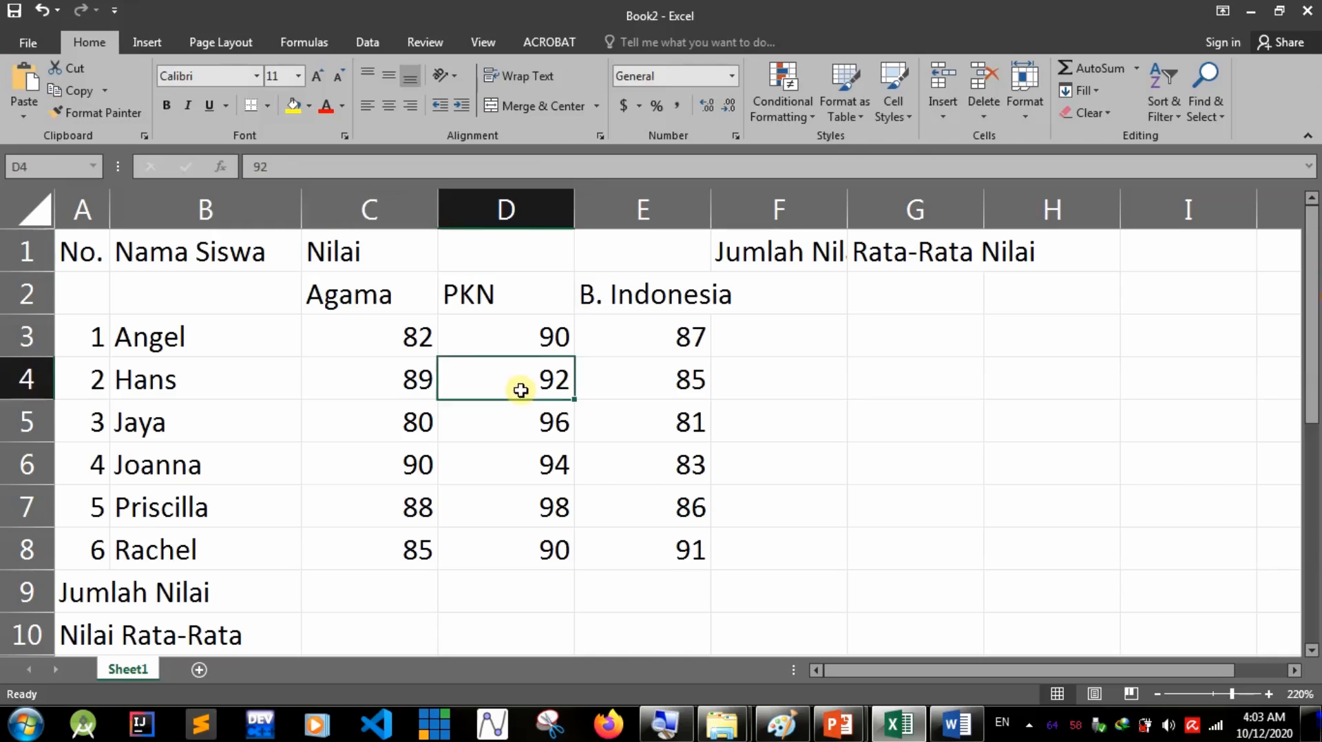
pyautogui.click(348, 254)
pyautogui.moveTo(444, 253); pyautogui.dragTo(593, 245)
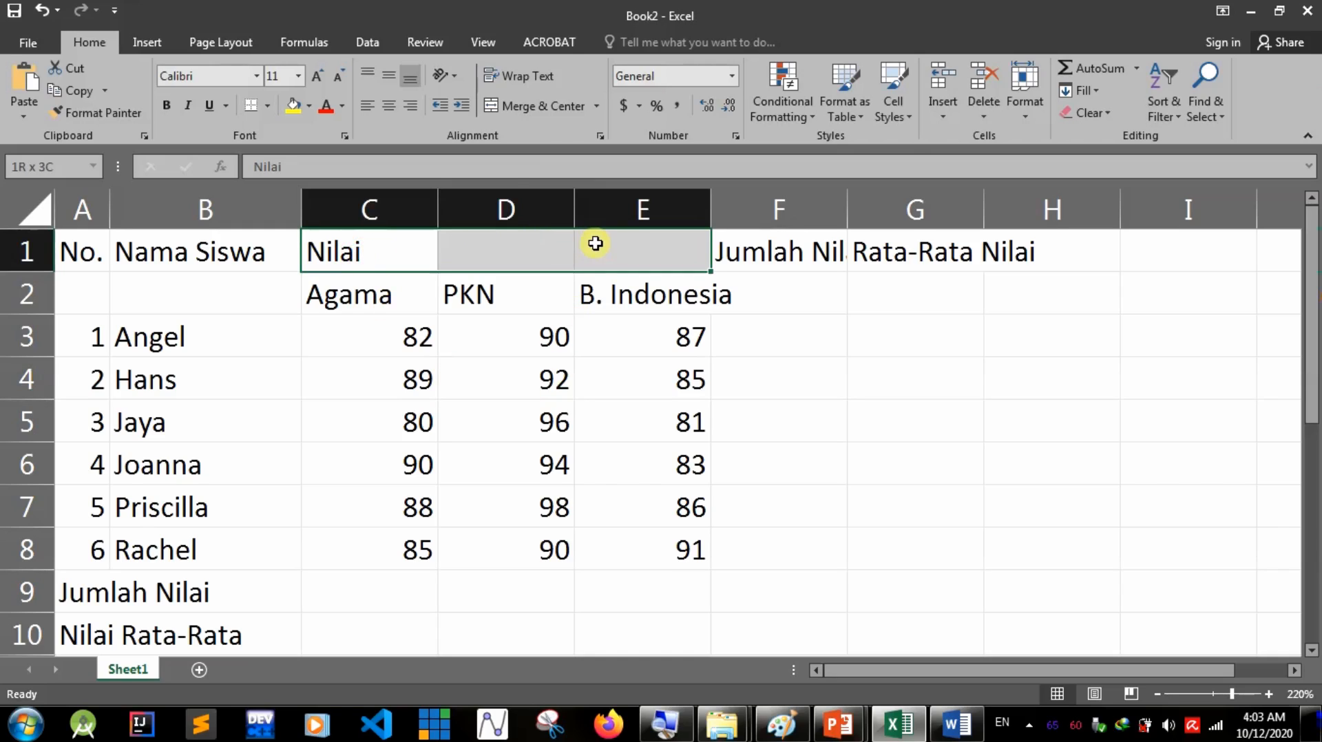
pyautogui.click(530, 109)
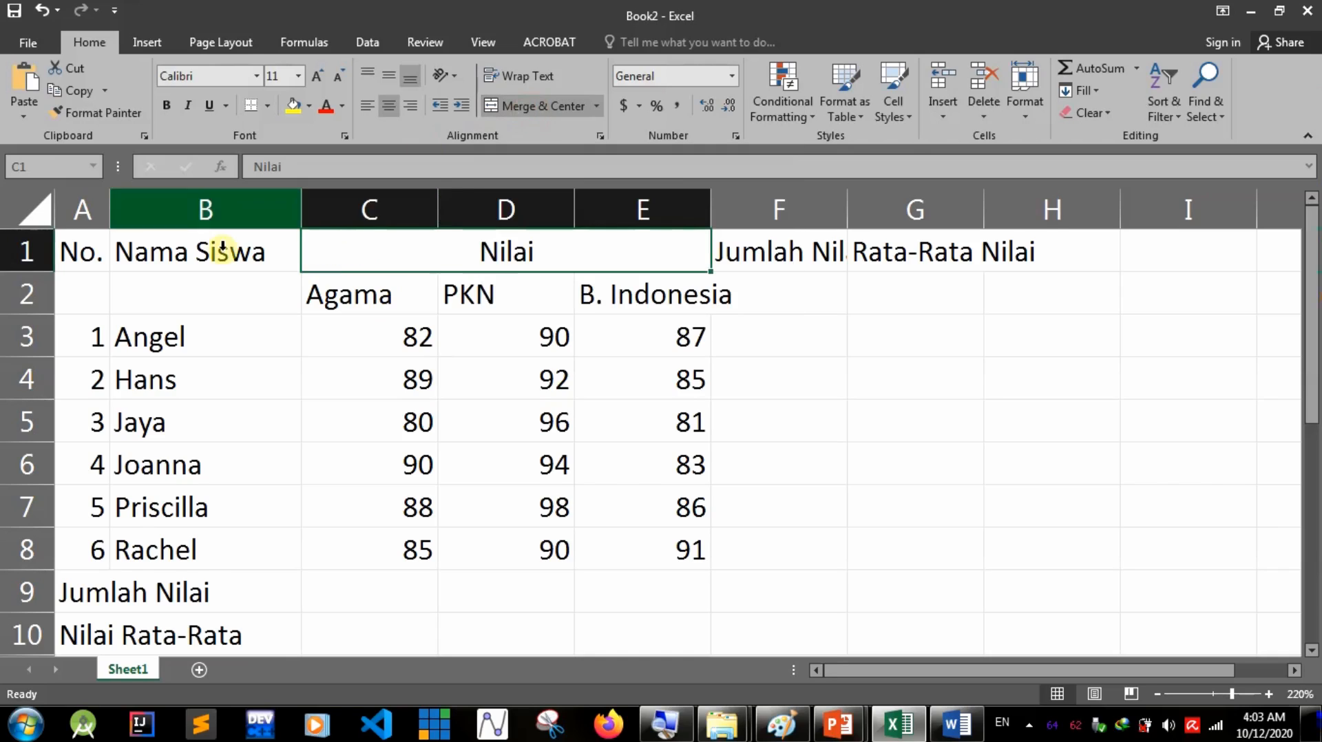
# Merge and center the No. heading over A1:A2 and the Nama Siswa heading over B1:B2.
pyautogui.moveTo(73, 252); pyautogui.dragTo(83, 306)
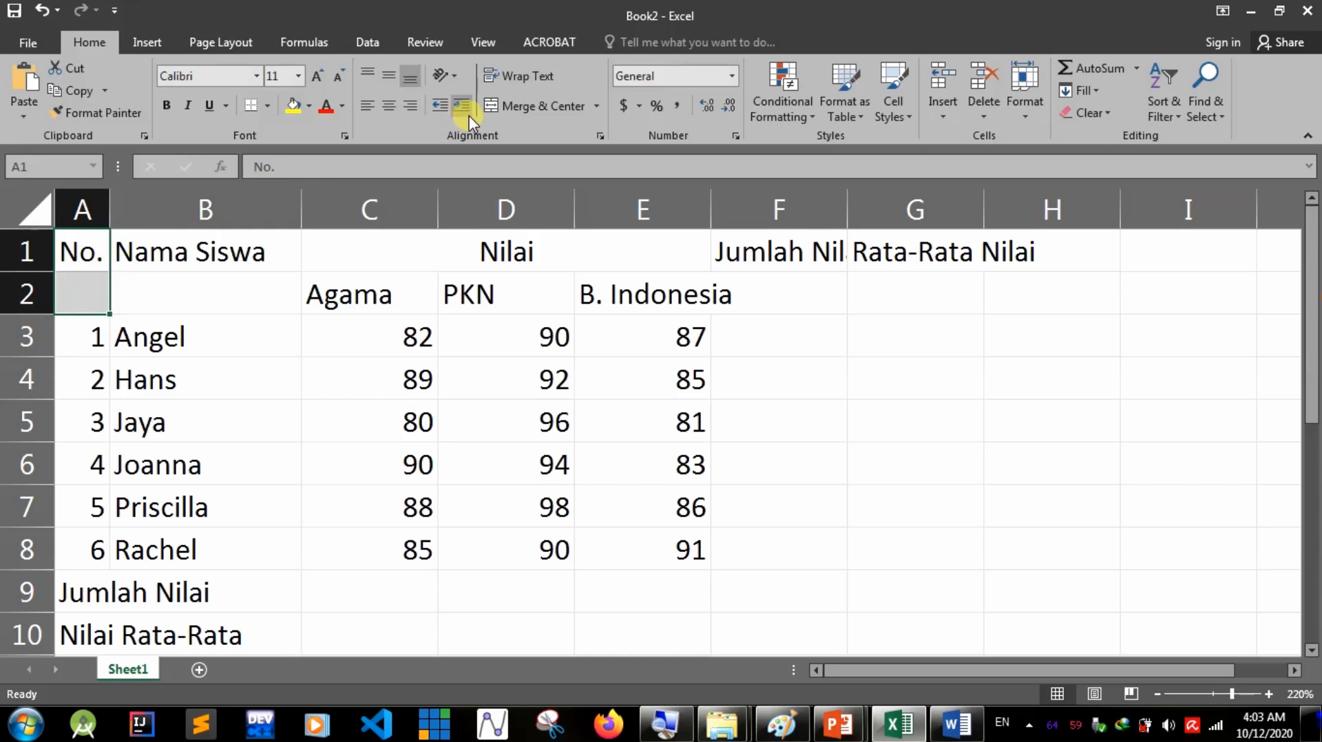
pyautogui.click(539, 105)
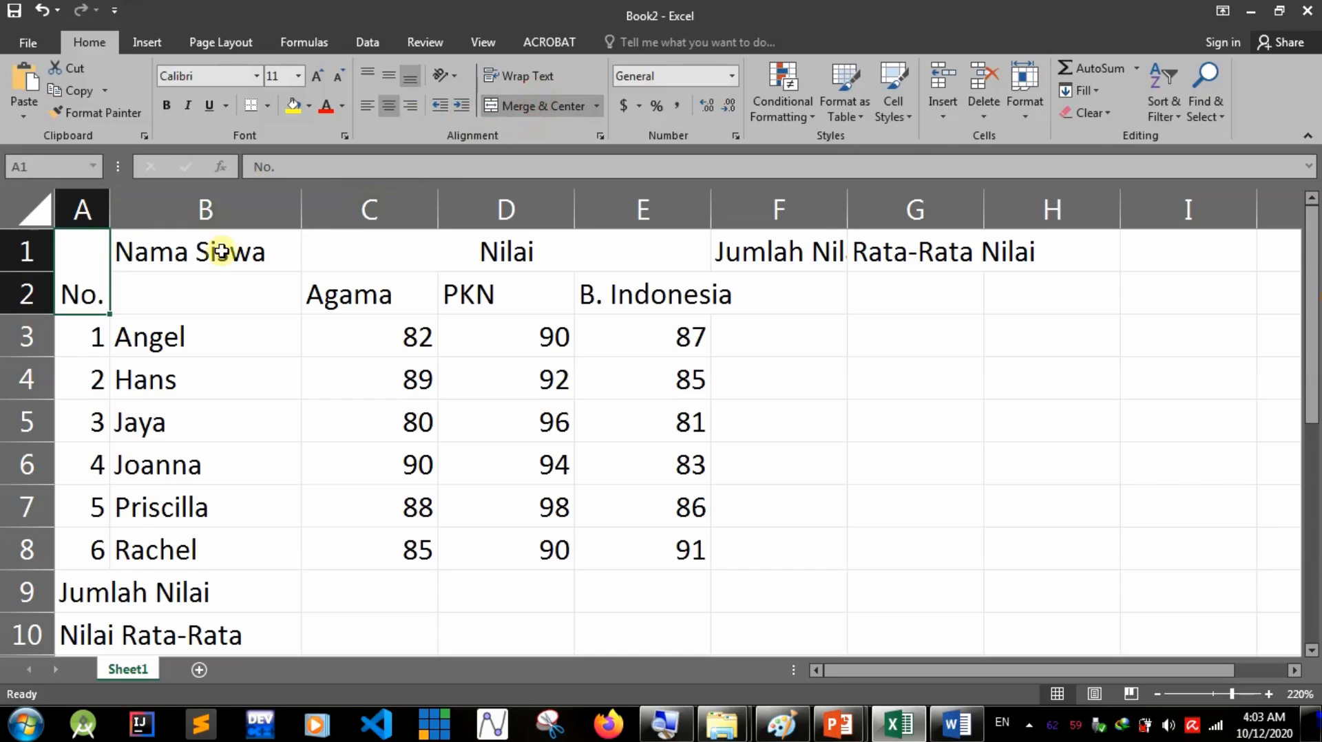
pyautogui.moveTo(207, 251); pyautogui.dragTo(208, 306)
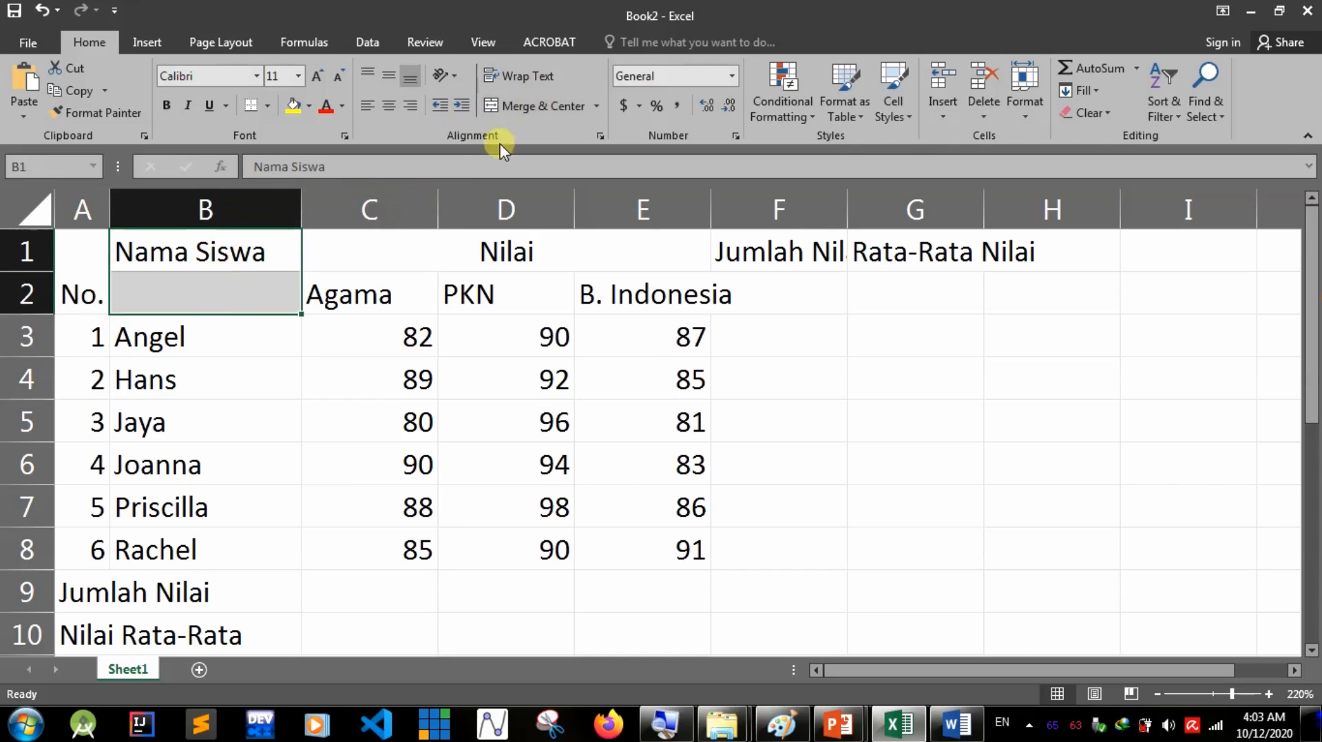
pyautogui.click(555, 105)
pyautogui.moveTo(344, 249); pyautogui.dragTo(661, 303)
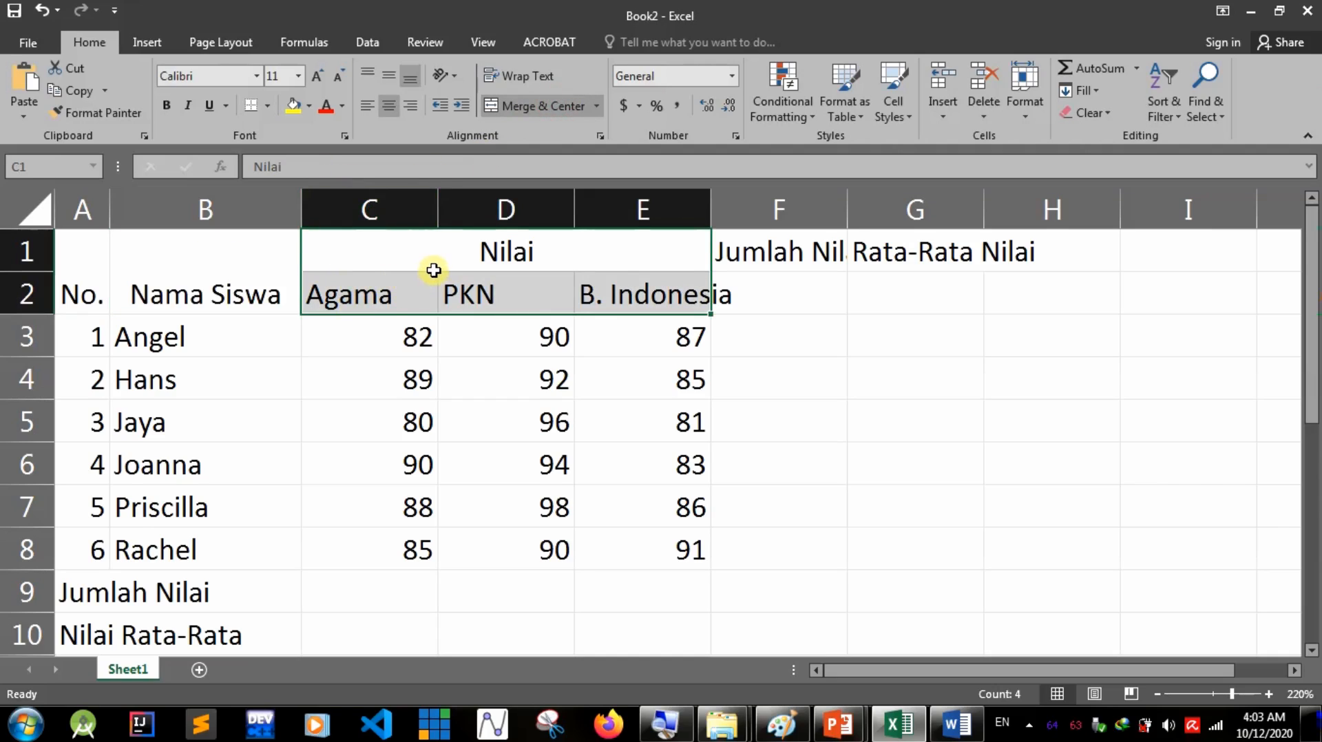
pyautogui.click(413, 295)
pyautogui.click(440, 292)
pyautogui.click(379, 297)
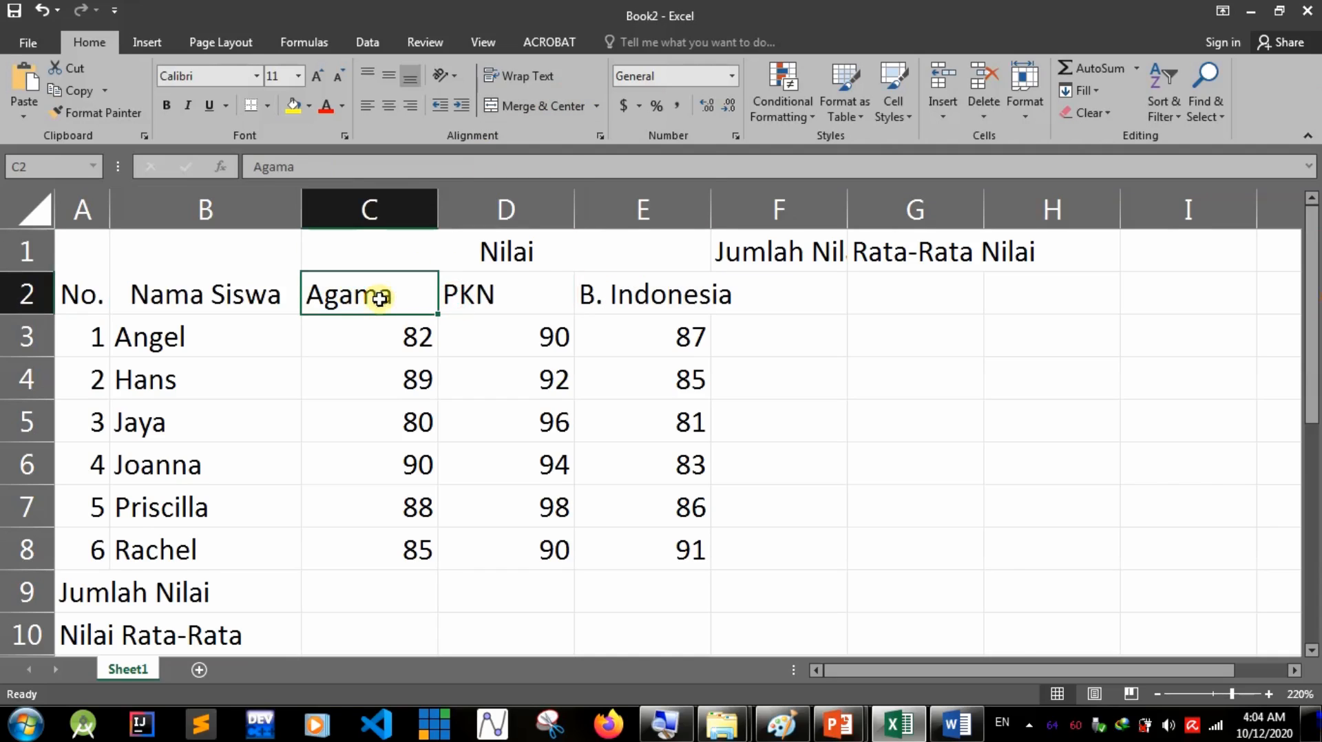
pyautogui.click(605, 261)
pyautogui.click(815, 254)
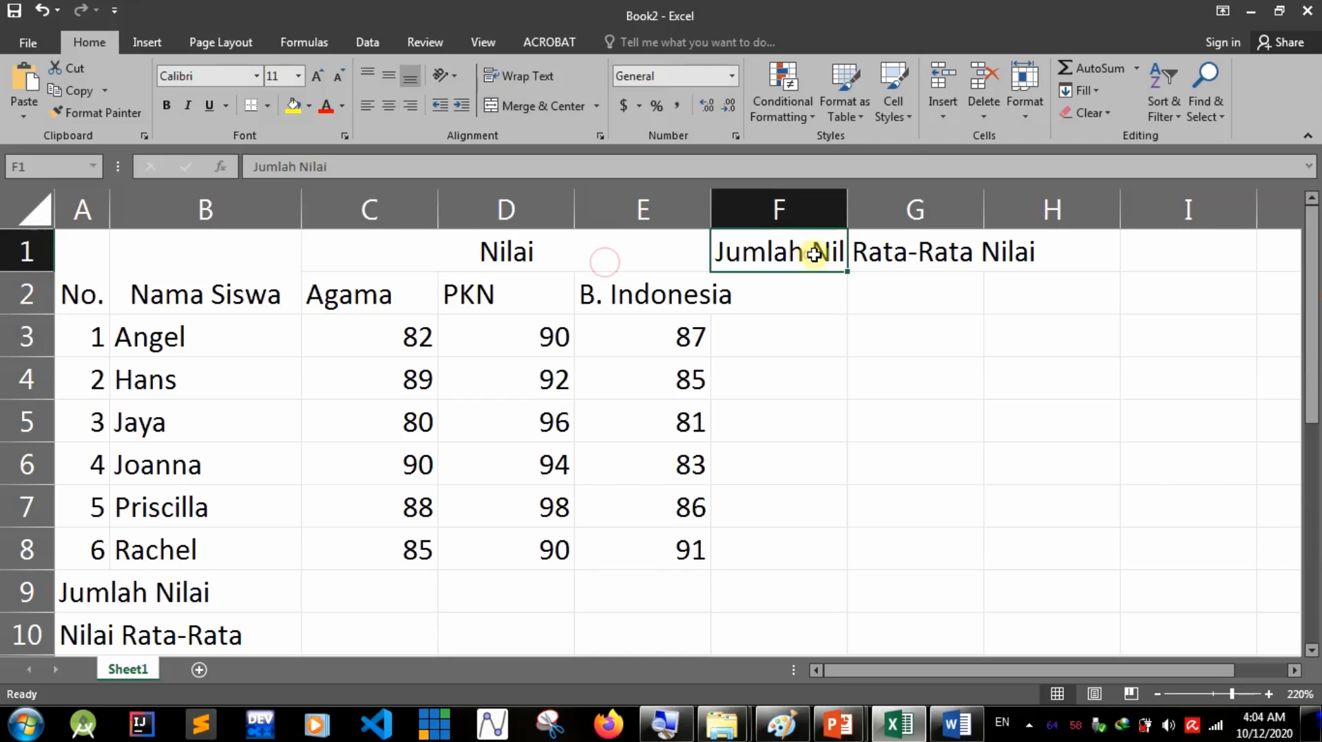
# Widen columns B and C of the score table slightly.
pyautogui.moveTo(307, 219); pyautogui.dragTo(322, 213)
pyautogui.moveTo(459, 214); pyautogui.dragTo(491, 214)
pyautogui.scroll(-2, 463, 289)
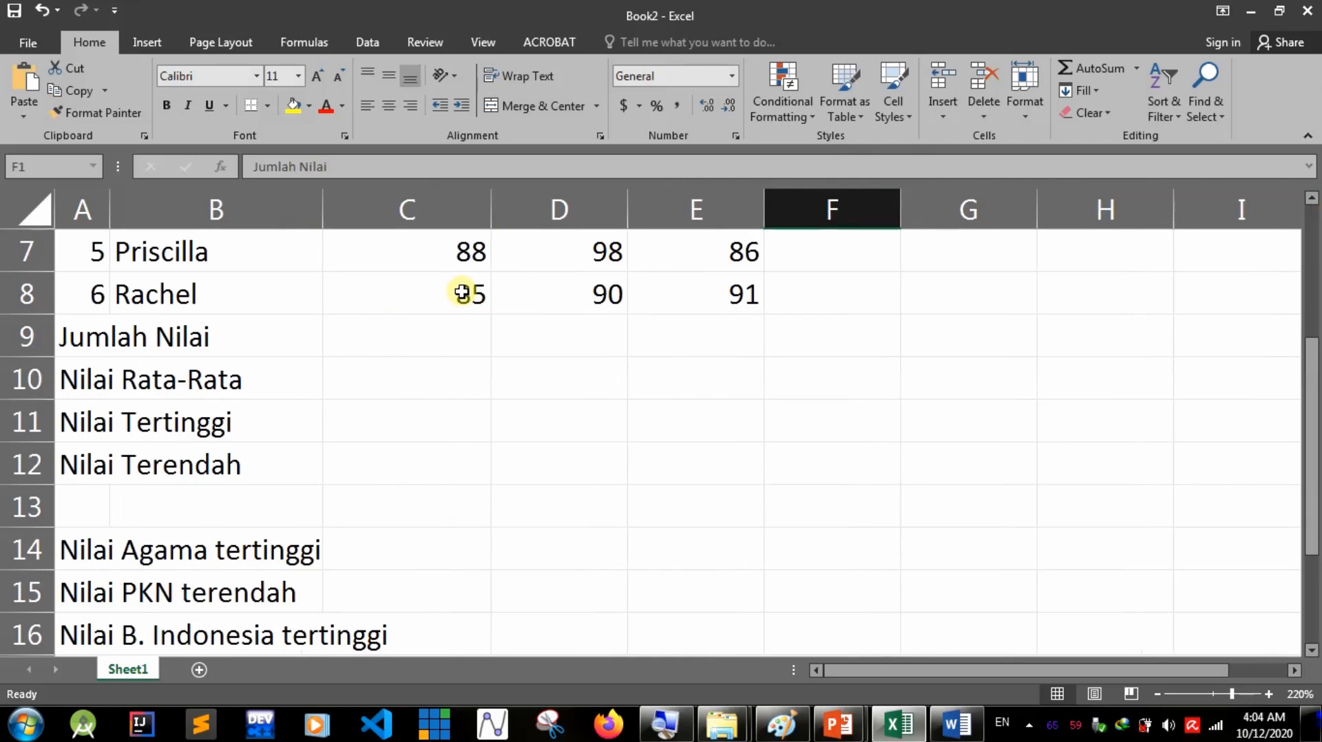
pyautogui.click(407, 382)
pyautogui.click(358, 334)
pyautogui.scroll(2, 362, 338)
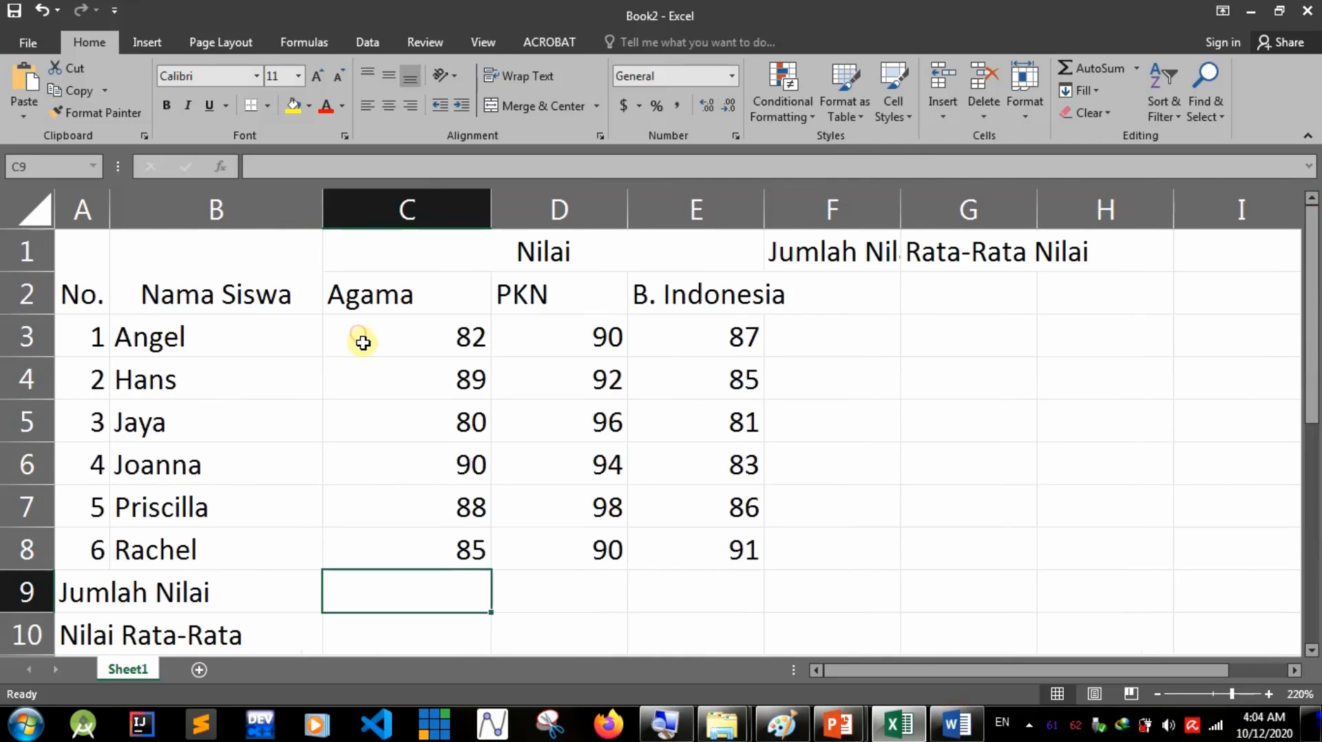
# Widen column B until the long labels in rows 14 to 18 fit, and narrow column C marginally.
pyautogui.keyDown('ctrl'); pyautogui.scroll(-5, 418, 375); pyautogui.keyUp('ctrl')
pyautogui.scroll(-2, 287, 540)
pyautogui.scroll(2, 220, 471)
pyautogui.click(183, 200)
pyautogui.scroll(-1, 221, 371)
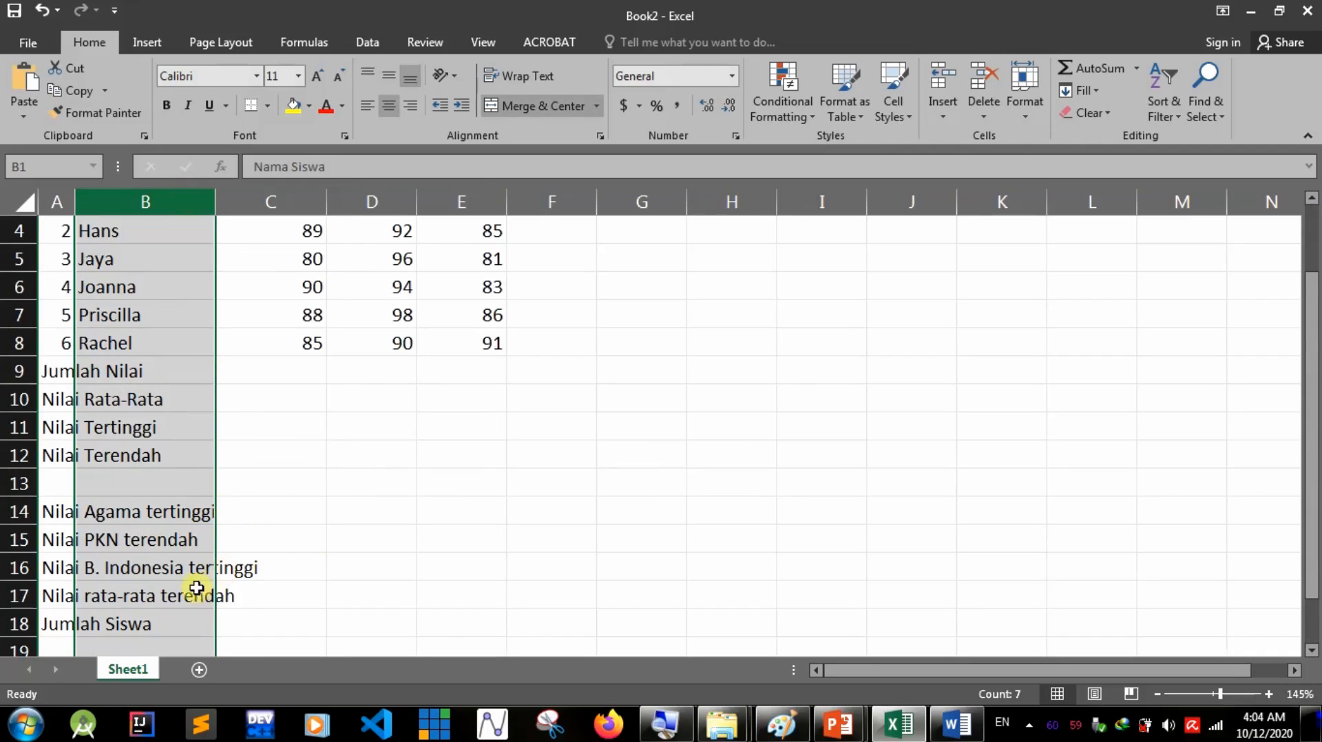
pyautogui.scroll(1, 192, 549)
pyautogui.moveTo(215, 197); pyautogui.dragTo(335, 204)
pyautogui.scroll(-1, 337, 290)
pyautogui.scroll(1, 319, 368)
pyautogui.scroll(-4, 299, 387)
pyautogui.scroll(4, 289, 413)
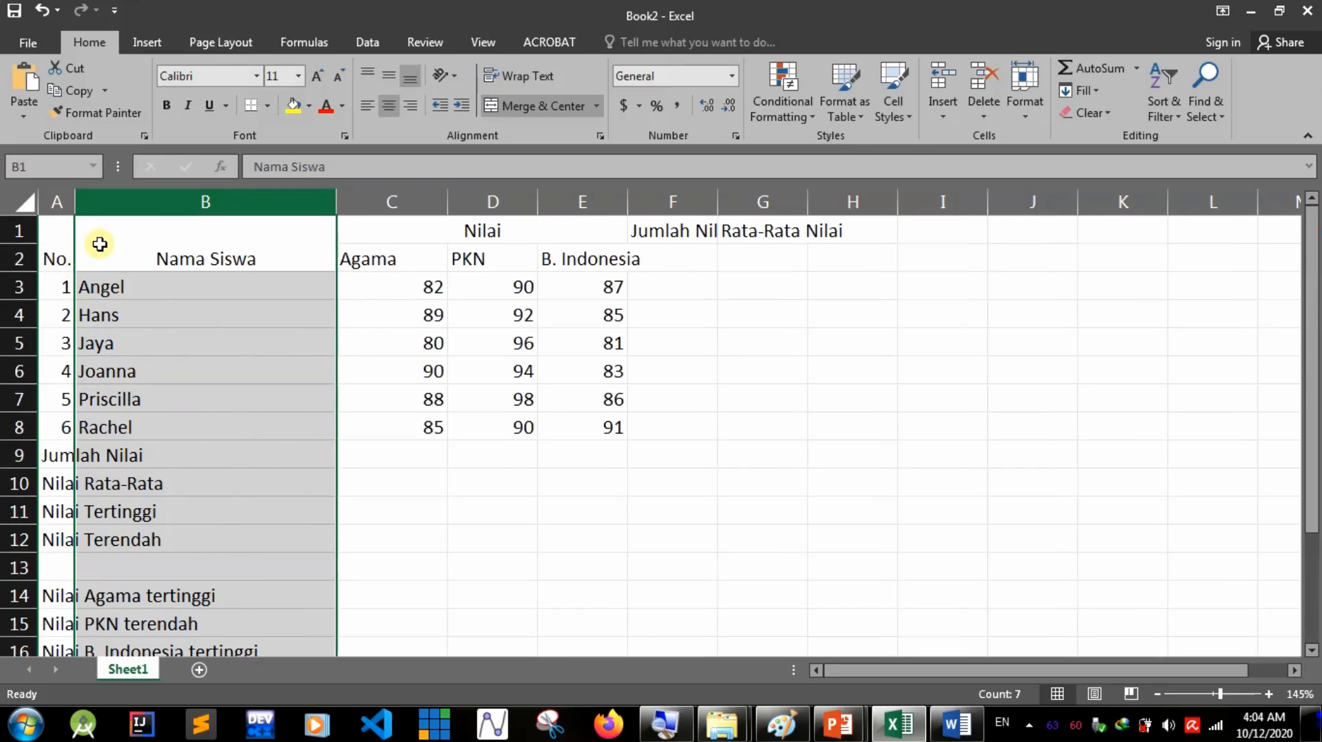
pyautogui.moveTo(449, 204); pyautogui.dragTo(447, 204)
# Merge and center the Jumlah Nilai heading over F1:F2 and the Rata-Rata Nilai heading over G1:G2.
pyautogui.moveTo(636, 324); pyautogui.dragTo(668, 407)
pyautogui.click(703, 254)
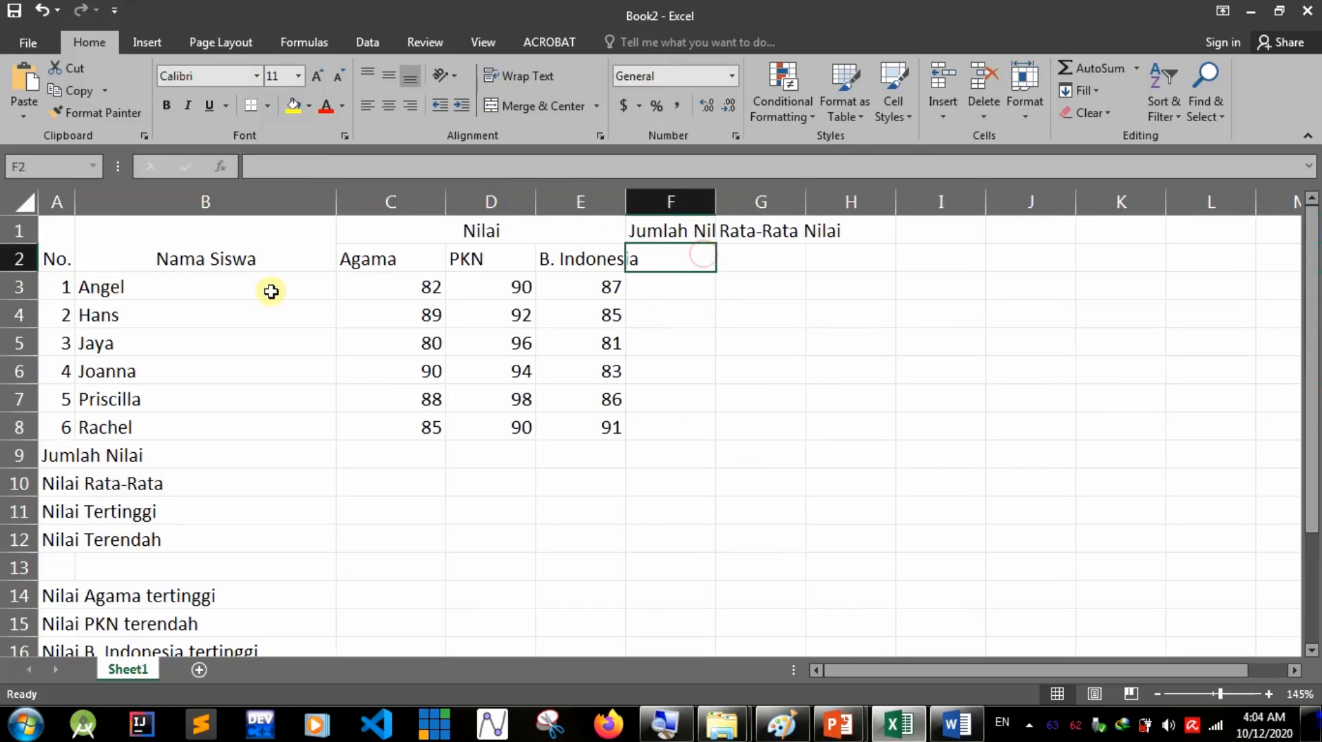
pyautogui.click(61, 234)
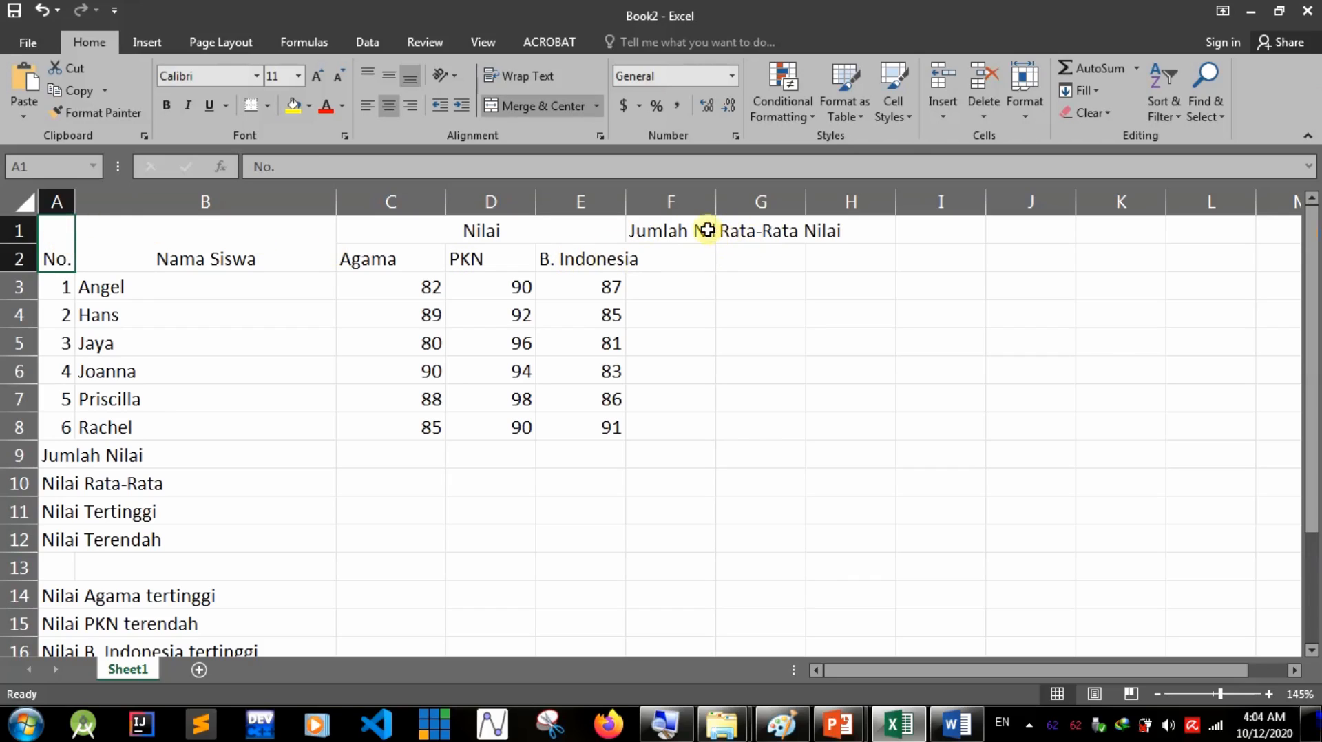
pyautogui.moveTo(709, 232); pyautogui.dragTo(673, 257)
pyautogui.click(527, 108)
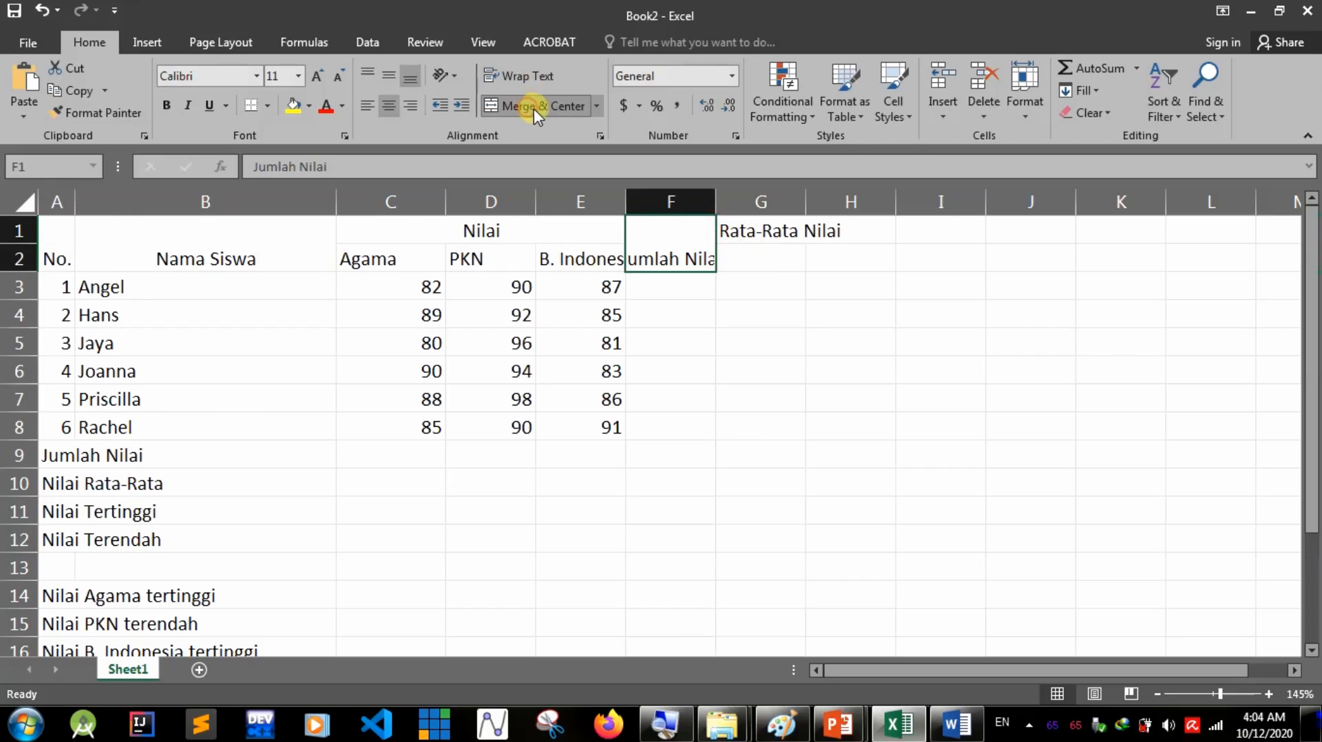
pyautogui.moveTo(757, 235); pyautogui.dragTo(757, 259)
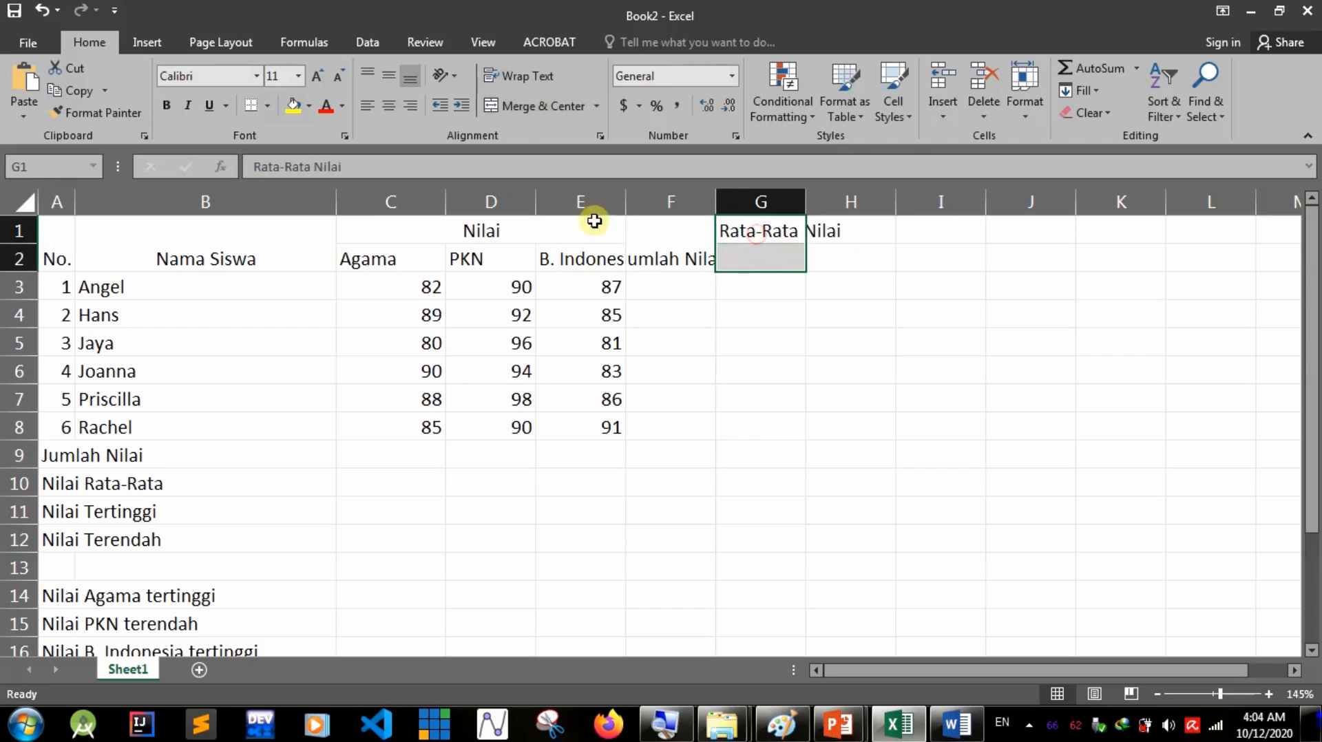
pyautogui.click(527, 106)
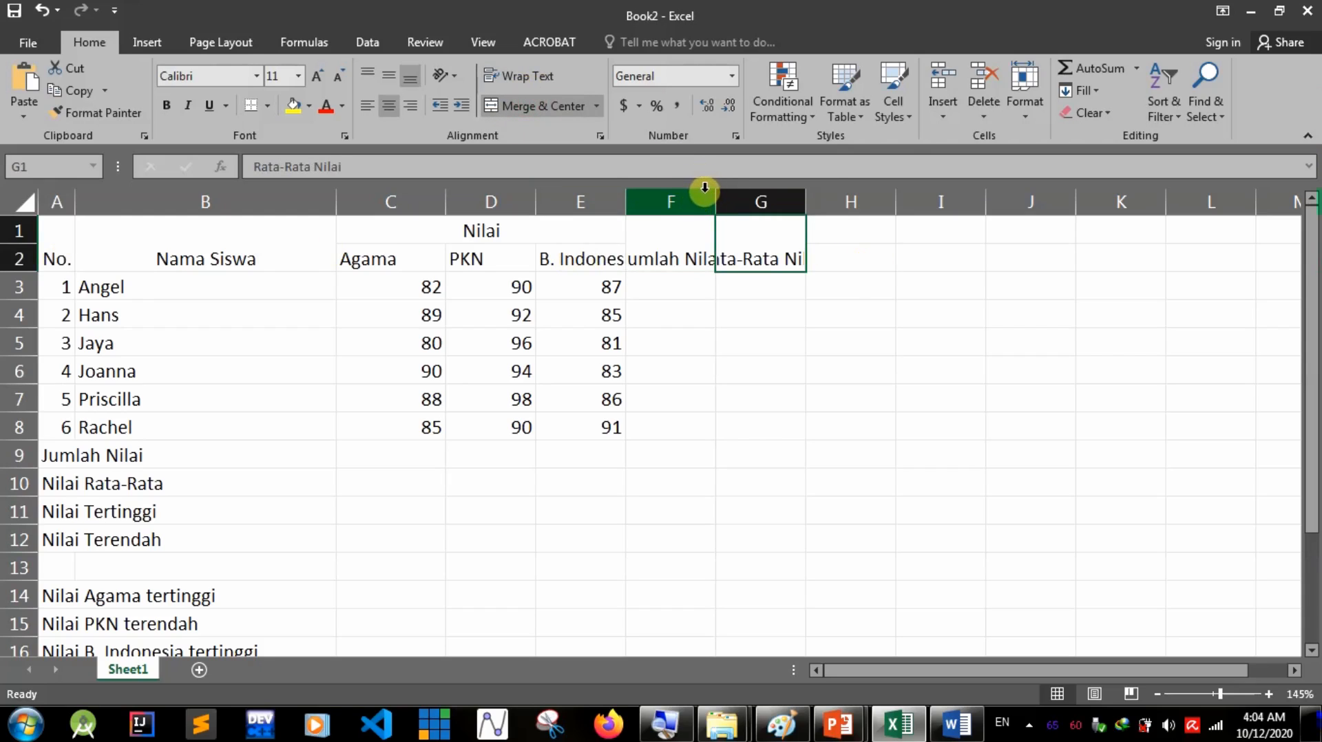
# Widen columns F and G to make room for the Jumlah Nilai and Rata-Rata Nilai headings.
pyautogui.moveTo(715, 199); pyautogui.dragTo(752, 200)
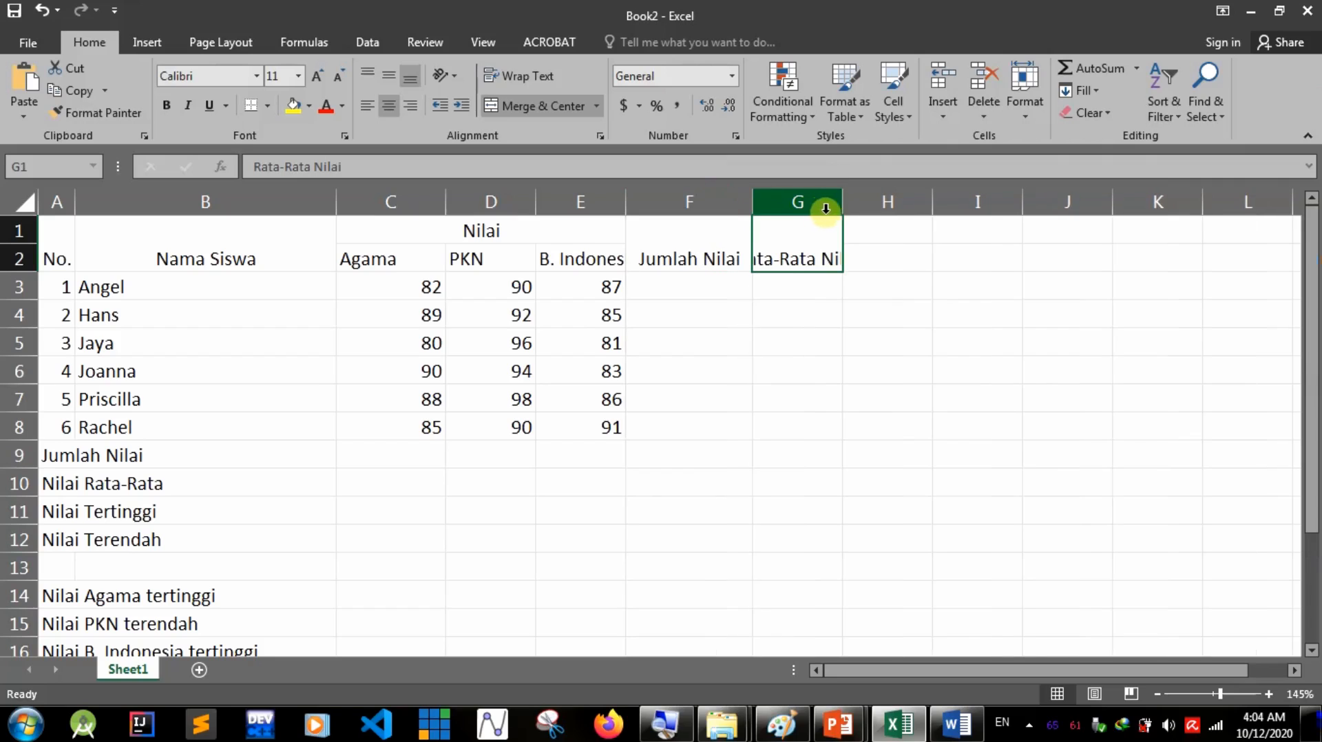
pyautogui.moveTo(842, 205); pyautogui.dragTo(946, 218)
pyautogui.click(810, 310)
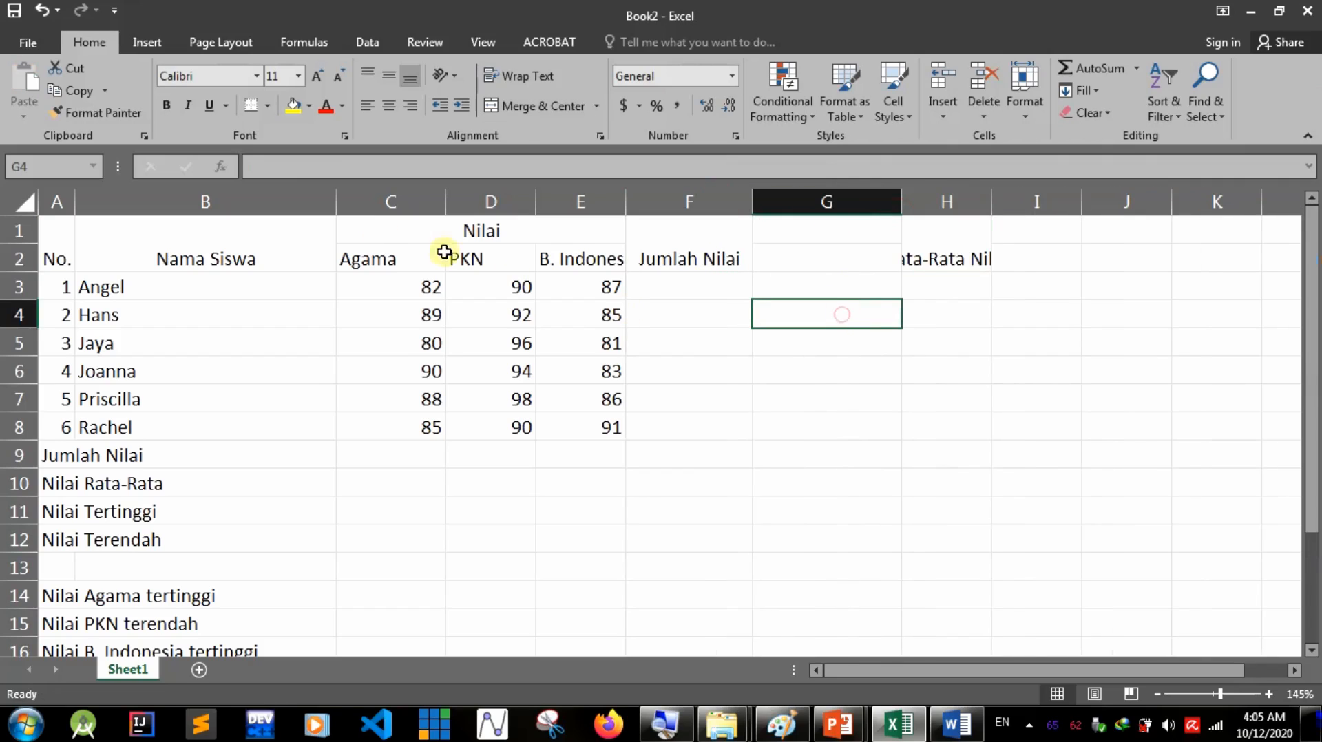
# Compare the sheet's headings and row labels down to row 18 with the practice table in the Word document.
pyautogui.click(165, 419)
pyautogui.scroll(-2, 186, 422)
pyautogui.click(301, 437)
pyautogui.click(409, 390)
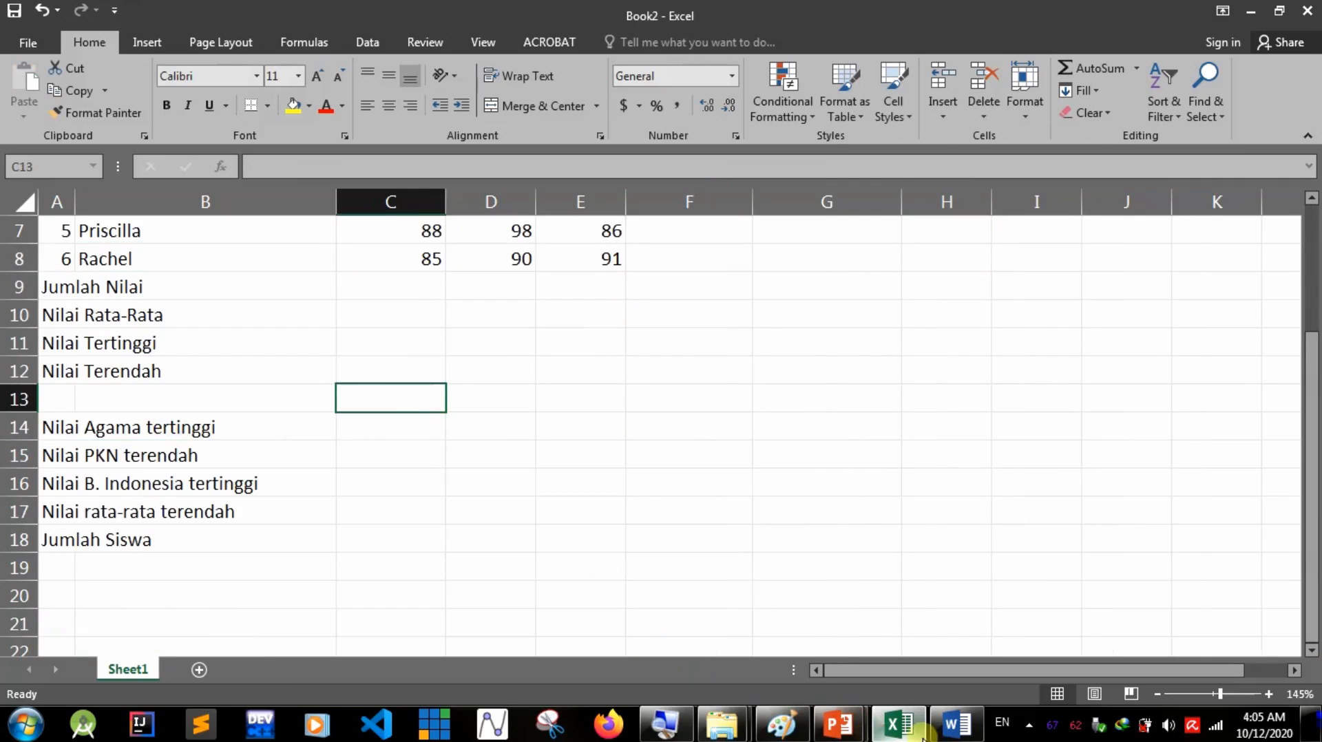
pyautogui.click(953, 729)
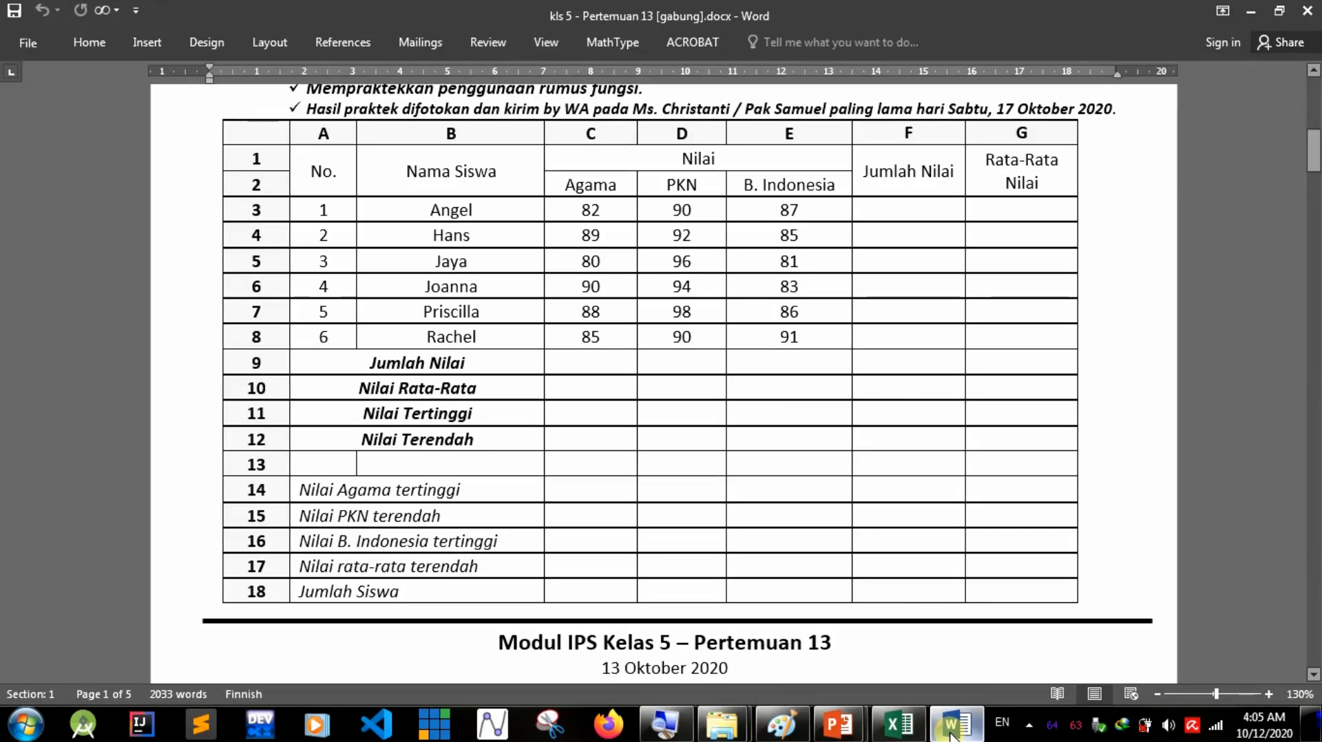
pyautogui.click(899, 724)
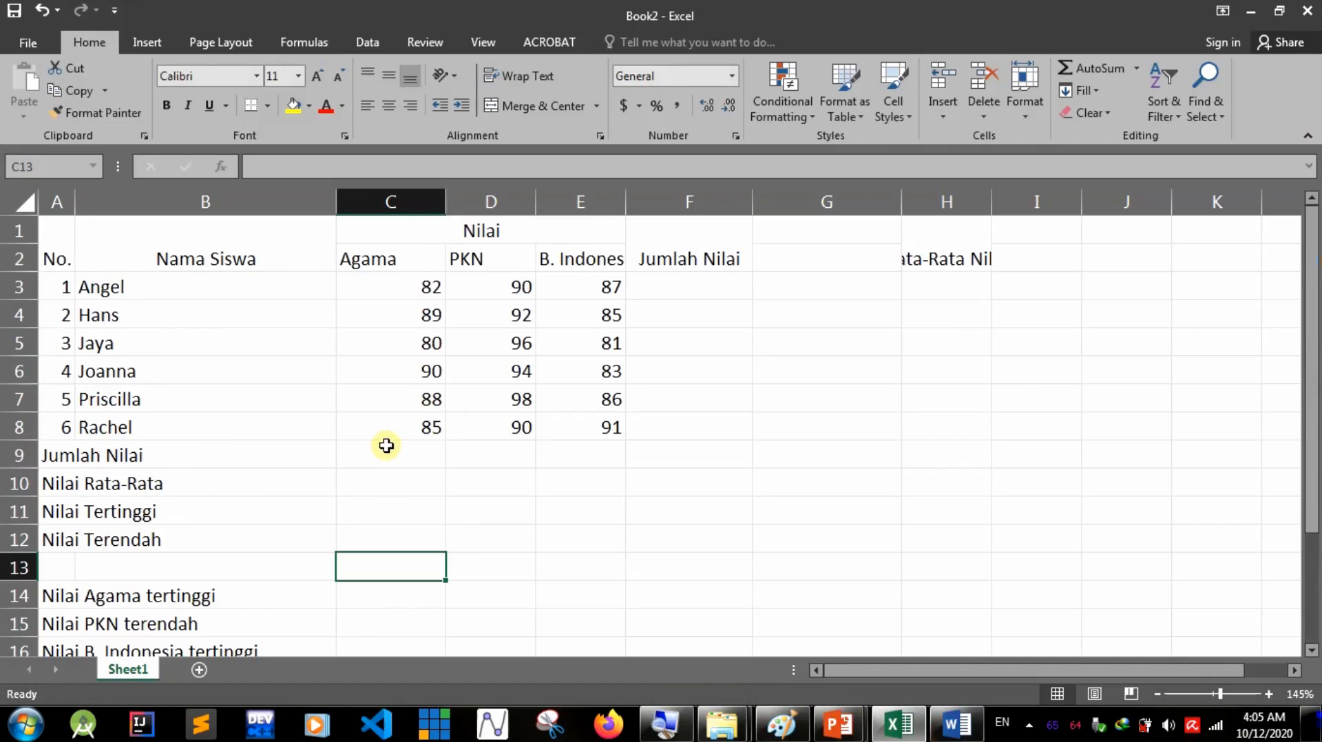
pyautogui.click(953, 724)
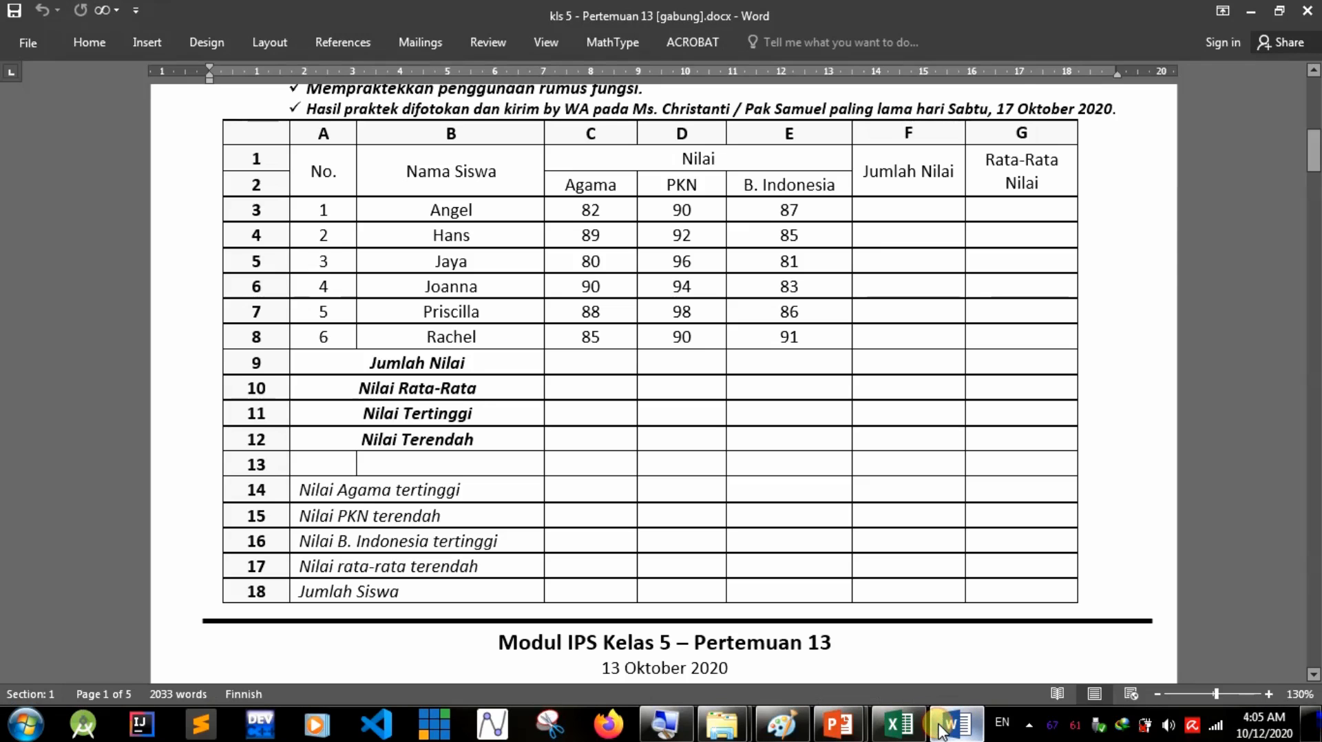
pyautogui.click(899, 724)
# Move the misplaced Rata-Rata Nilai heading from column H back to G1:G2, merged and centered.
pyautogui.moveTo(70, 245); pyautogui.dragTo(850, 294)
pyautogui.click(815, 289)
pyautogui.click(854, 233)
pyautogui.click(947, 250)
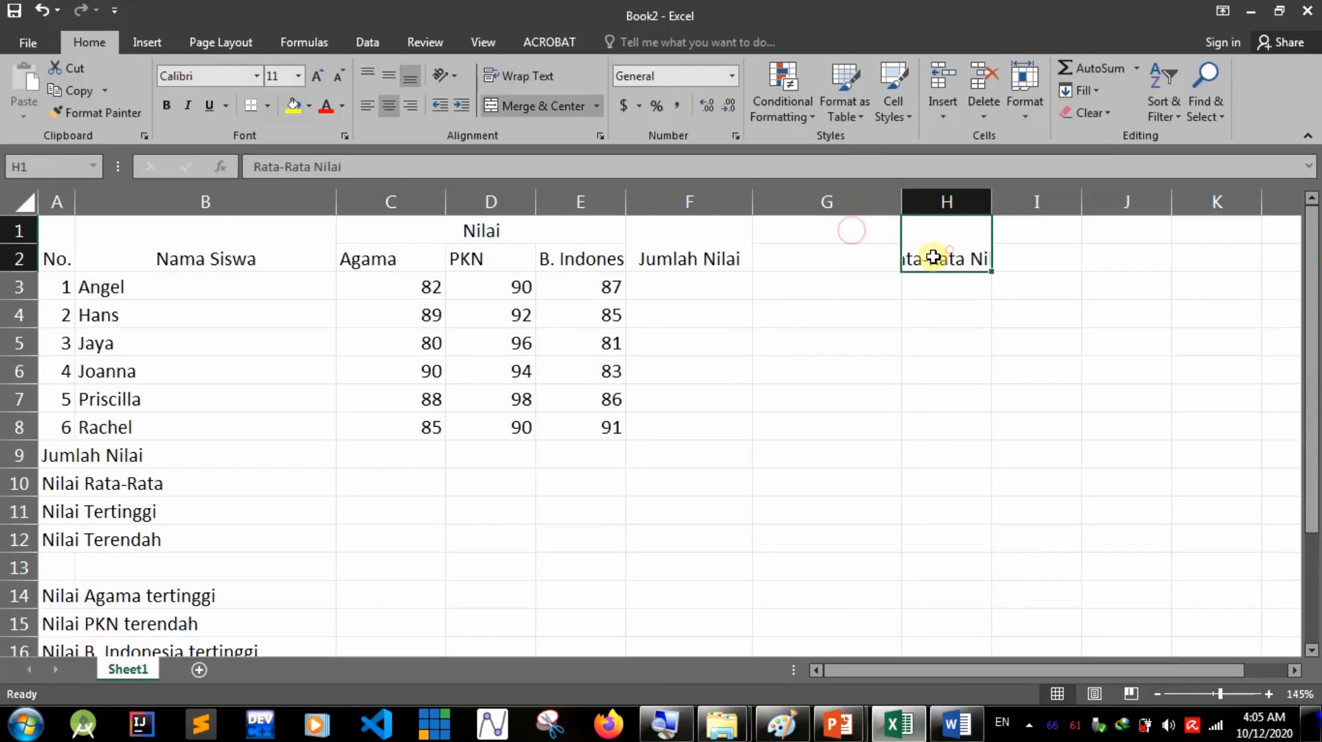
pyautogui.moveTo(847, 236); pyautogui.dragTo(847, 251)
pyautogui.click(942, 265)
pyautogui.moveTo(945, 275); pyautogui.dragTo(839, 256)
pyautogui.click(539, 108)
pyautogui.click(537, 106)
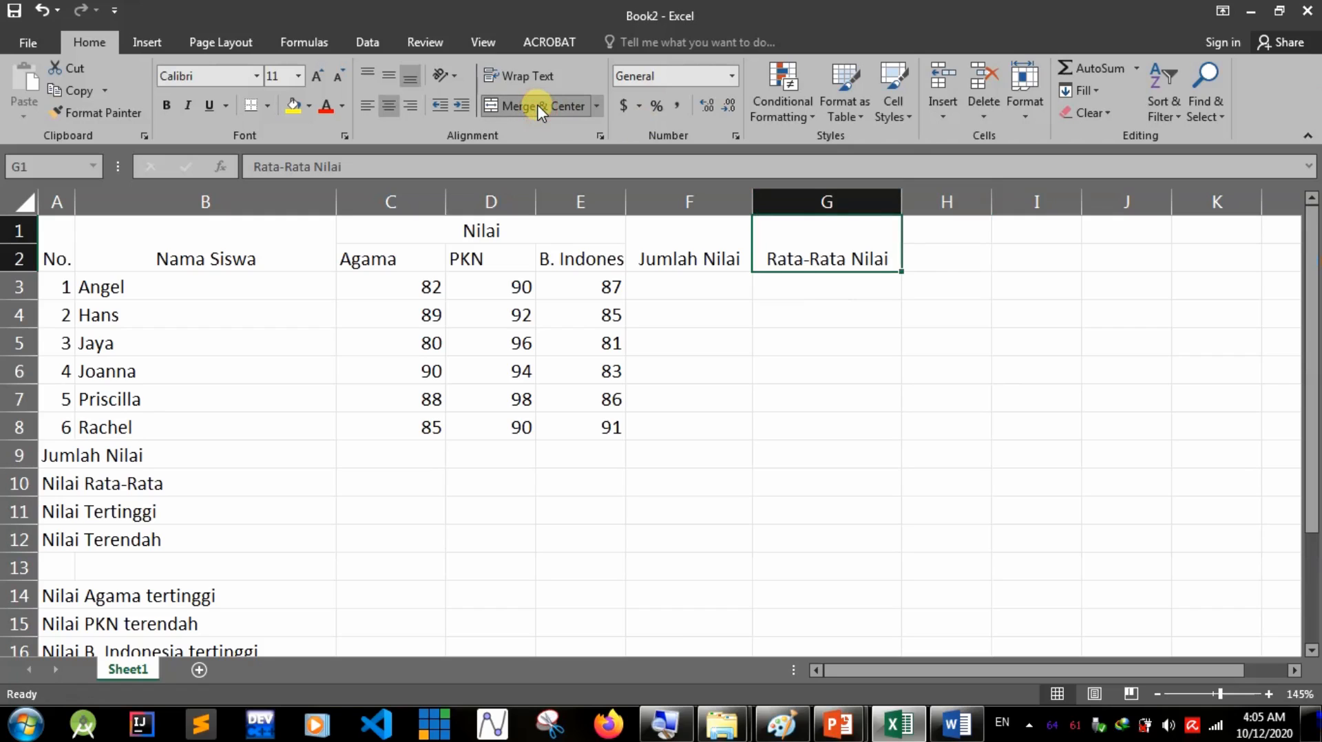
# Apply All Borders to the whole score table from A1 to G18.
pyautogui.moveTo(66, 246); pyautogui.dragTo(893, 572)
pyautogui.scroll(2, 885, 562)
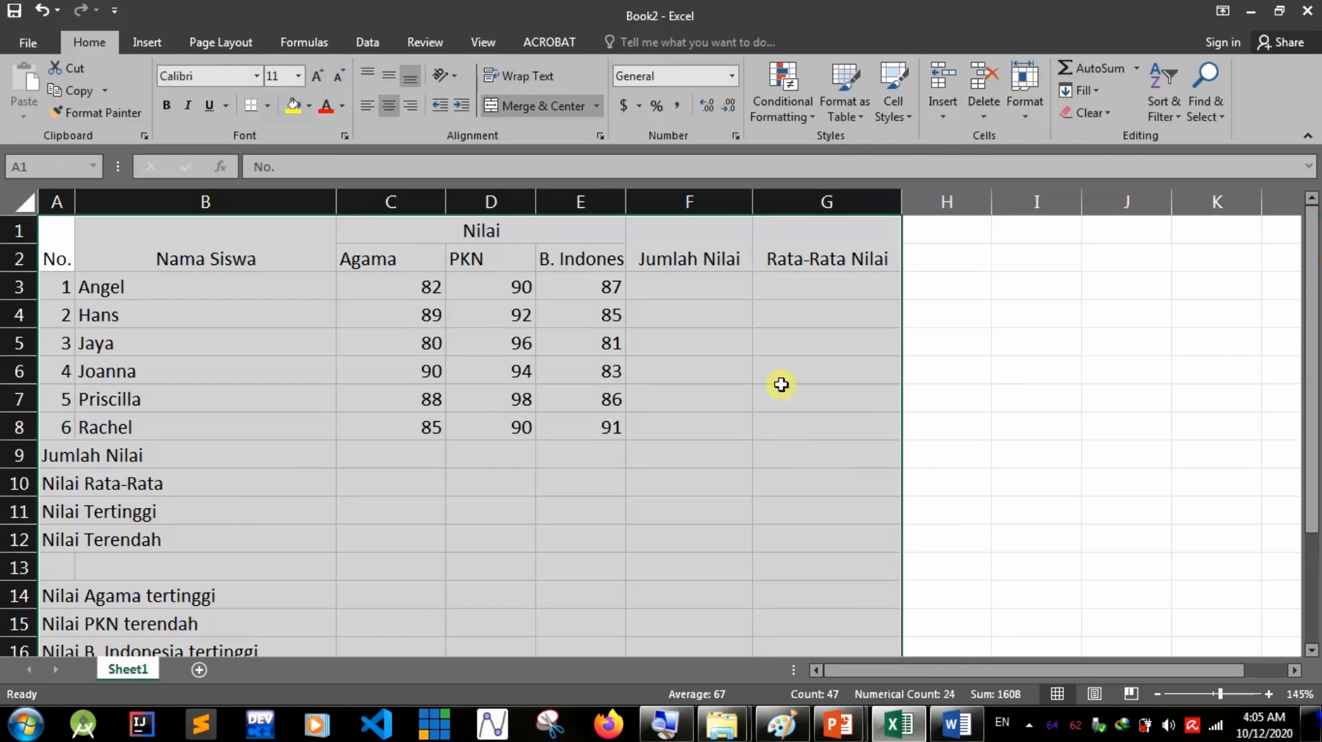
pyautogui.click(267, 106)
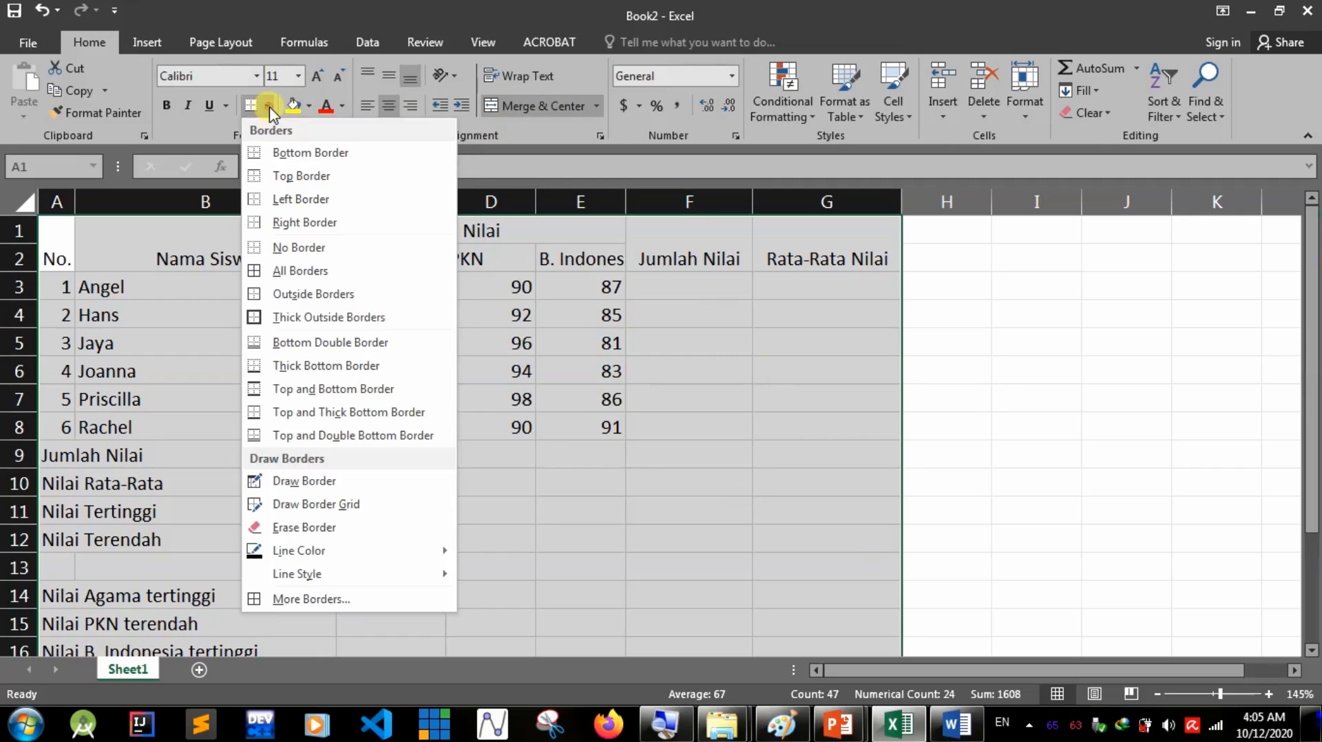
pyautogui.click(314, 270)
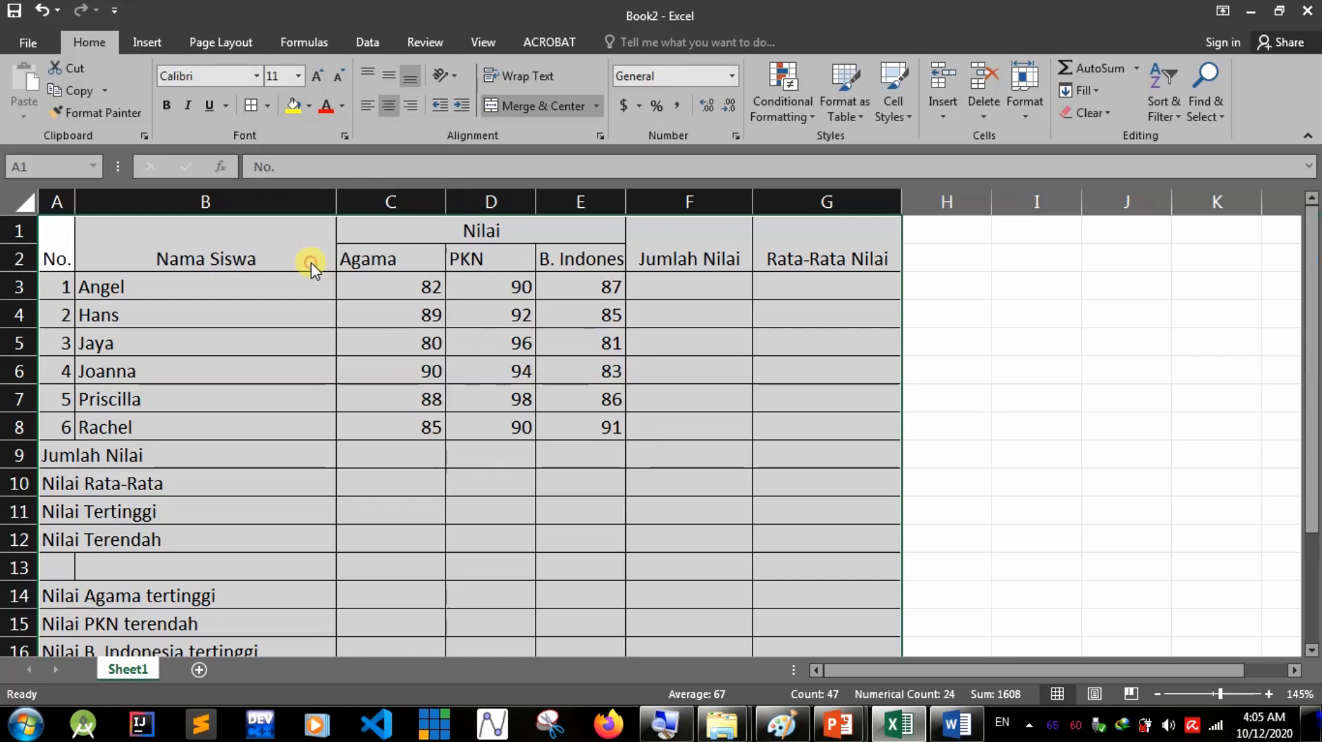
pyautogui.click(478, 332)
pyautogui.scroll(-5, 487, 374)
pyautogui.scroll(5, 488, 373)
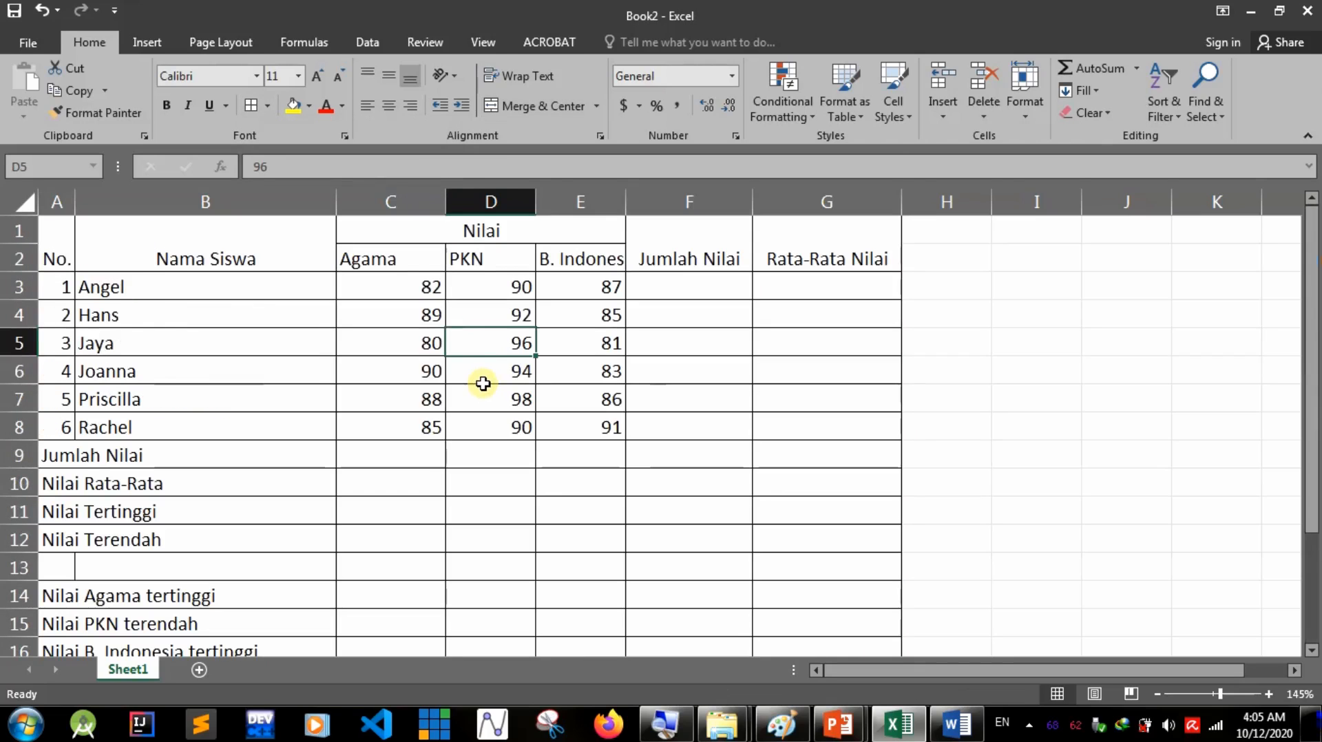
# Center the header cells A1:G2 horizontally and align them to the vertical middle.
pyautogui.moveTo(46, 244); pyautogui.dragTo(792, 257)
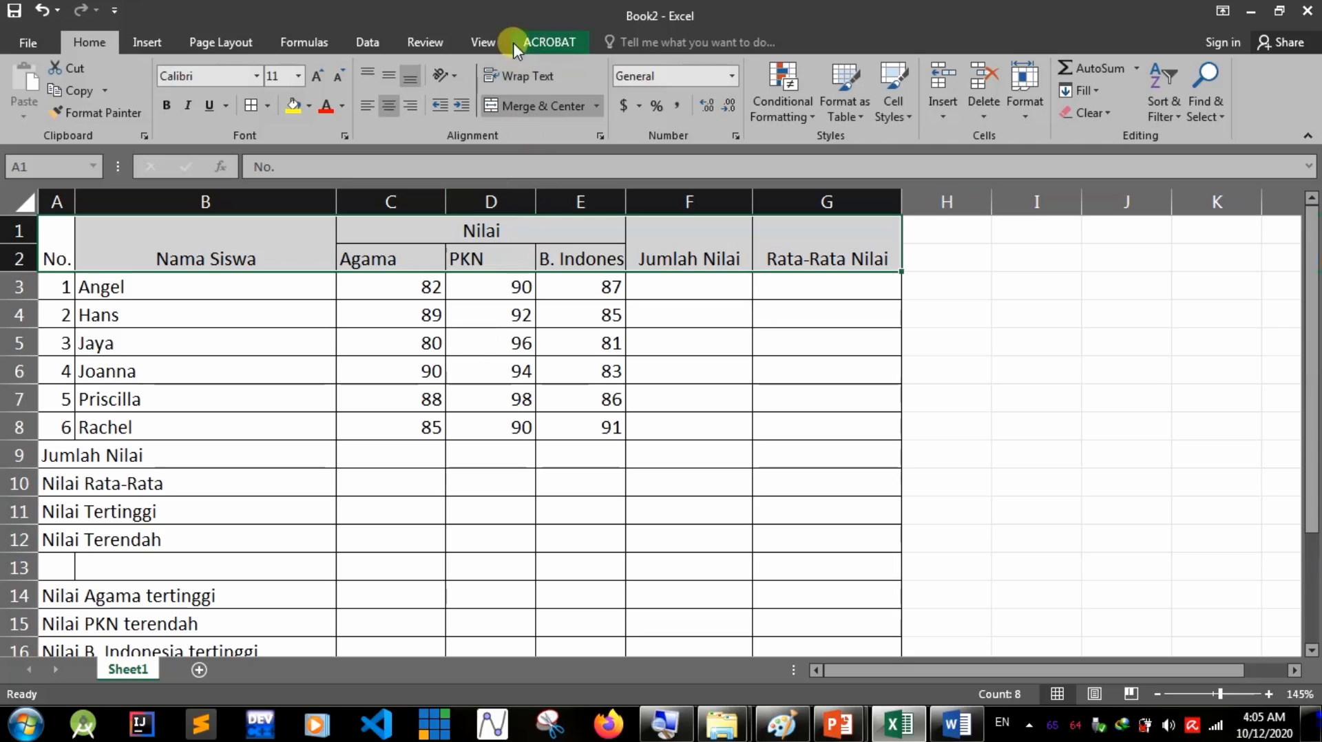
pyautogui.click(394, 110)
pyautogui.click(394, 103)
pyautogui.click(393, 109)
pyautogui.click(394, 109)
pyautogui.click(394, 109)
pyautogui.click(394, 109)
pyautogui.click(394, 109)
pyautogui.click(394, 109)
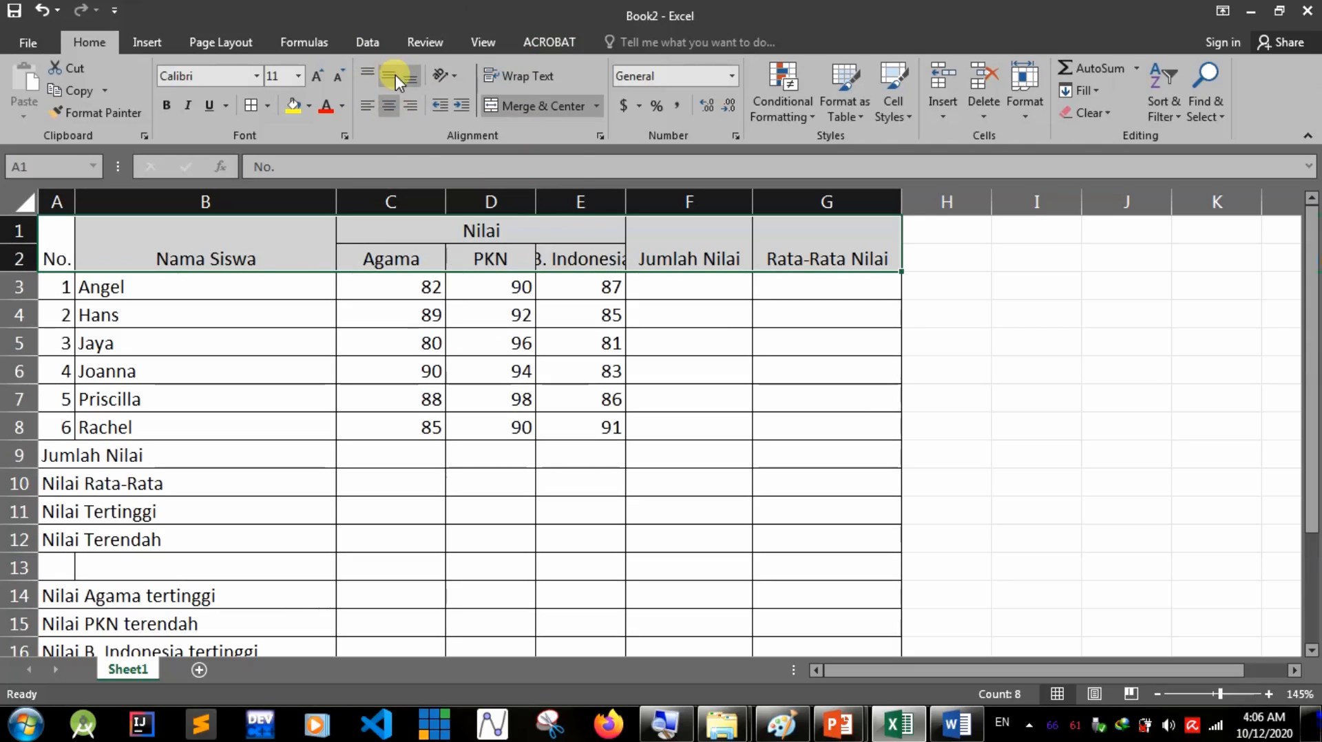
pyautogui.click(395, 75)
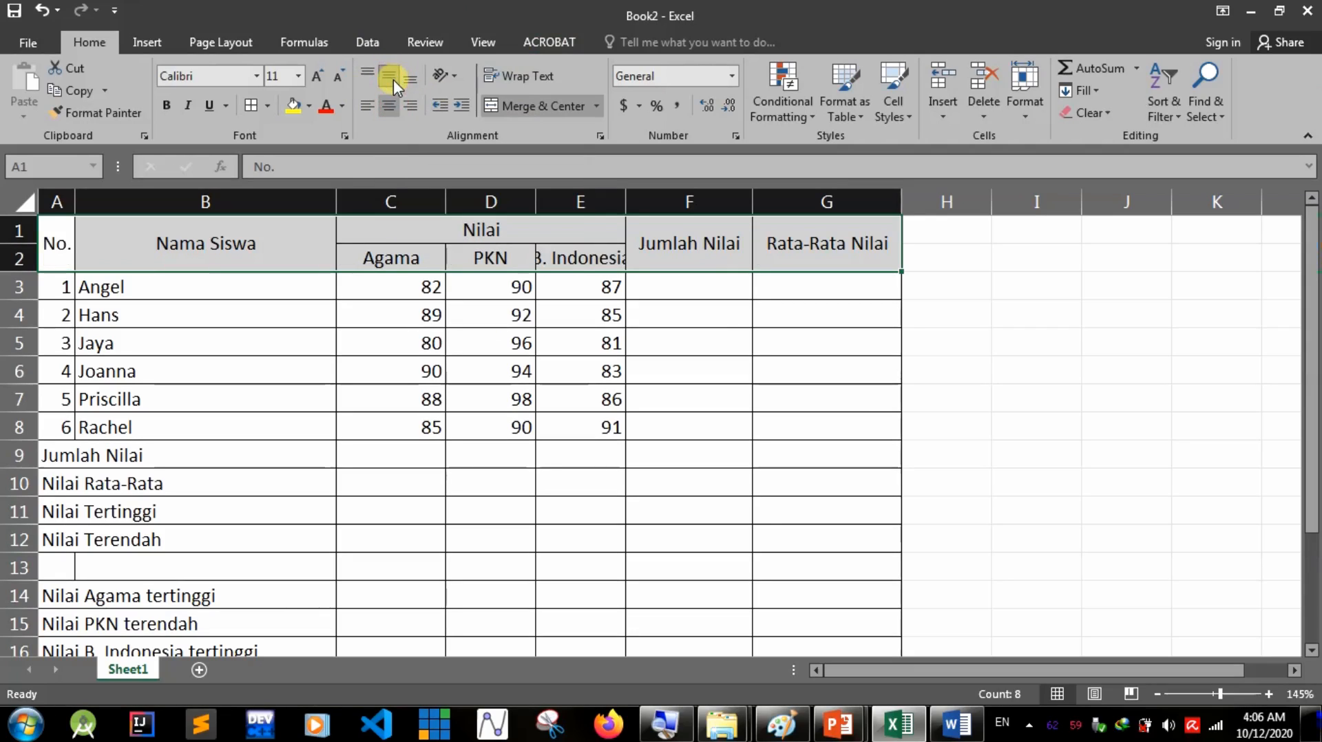
pyautogui.click(393, 82)
pyautogui.click(392, 82)
# Widen column E so the full B. Indonesia heading fits.
pyautogui.click(607, 284)
pyautogui.moveTo(622, 198); pyautogui.dragTo(681, 199)
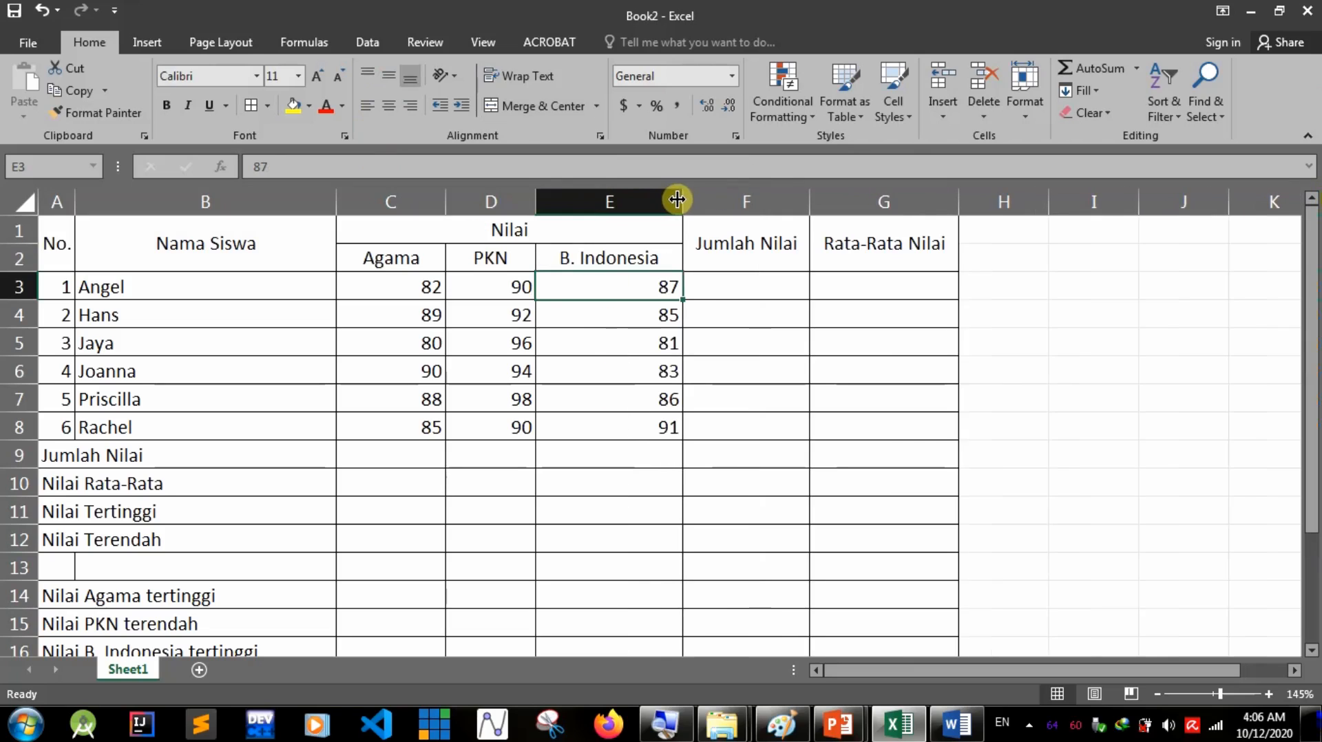
pyautogui.click(803, 231)
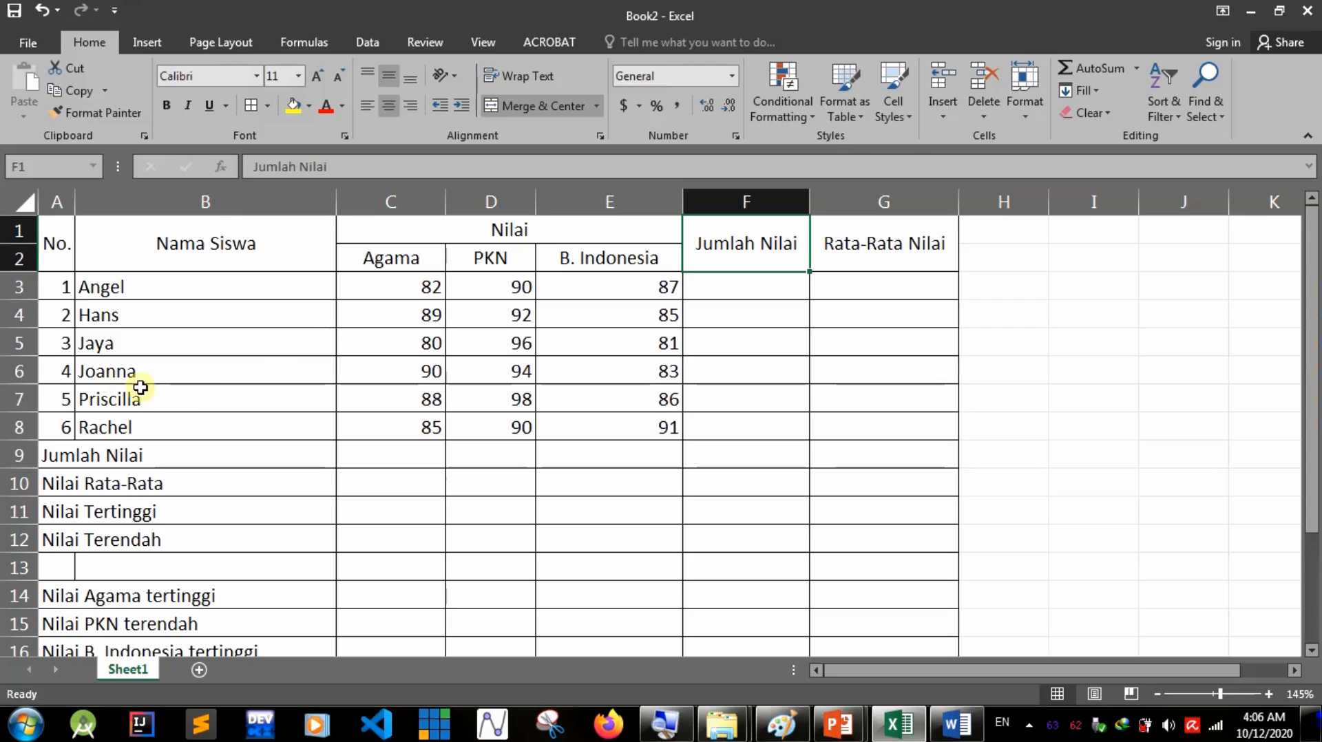
# Merge and center the Jumlah Nilai and Nilai Rata-Rata labels across columns A and B in rows 9 and 10.
pyautogui.click(115, 457)
pyautogui.keyDown('ctrl'); pyautogui.scroll(3, 120, 455); pyautogui.keyUp('ctrl')
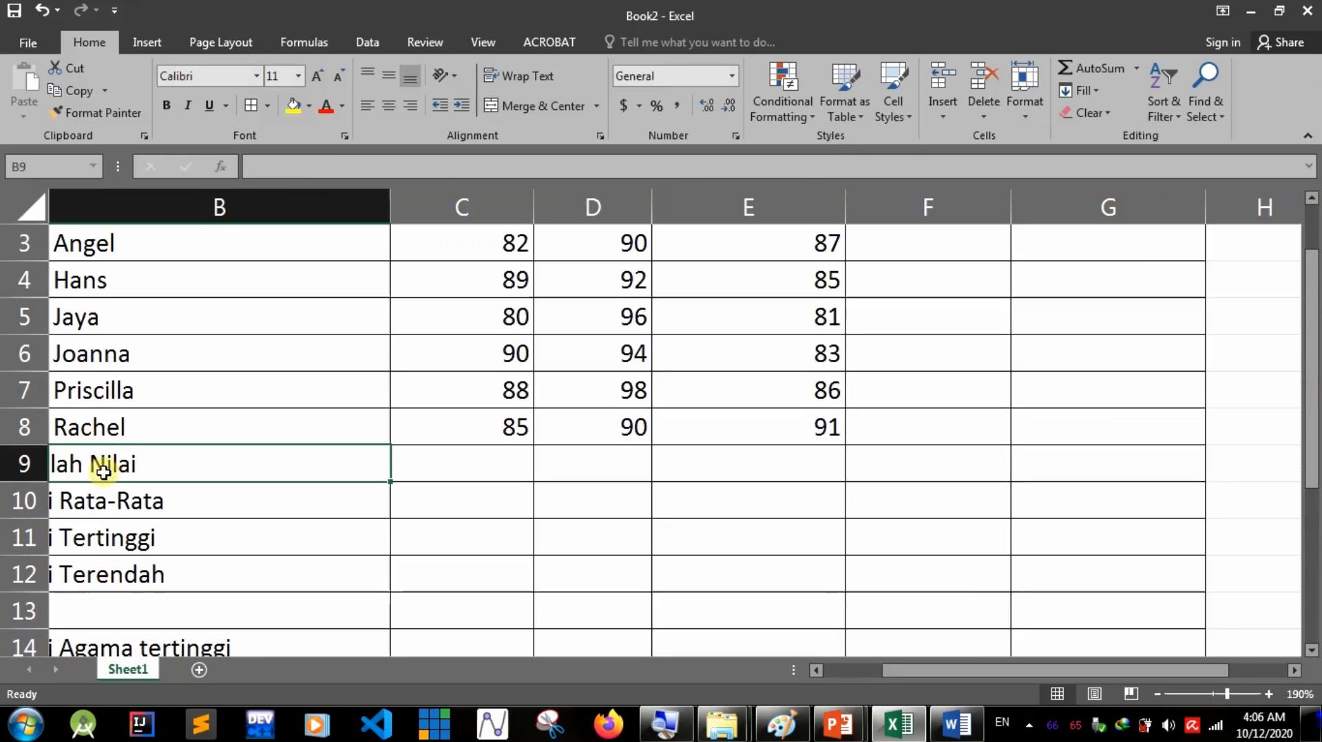
pyautogui.moveTo(924, 676); pyautogui.dragTo(864, 680)
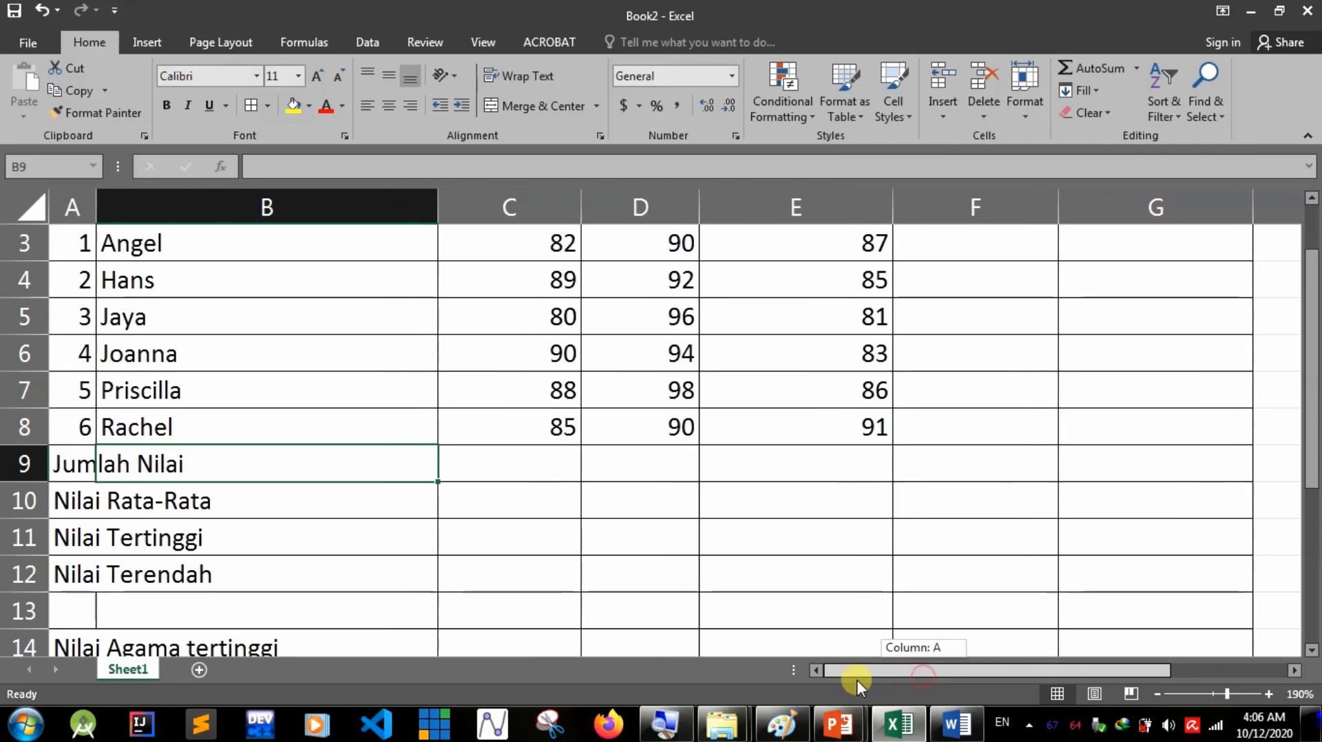
pyautogui.moveTo(72, 465); pyautogui.dragTo(193, 466)
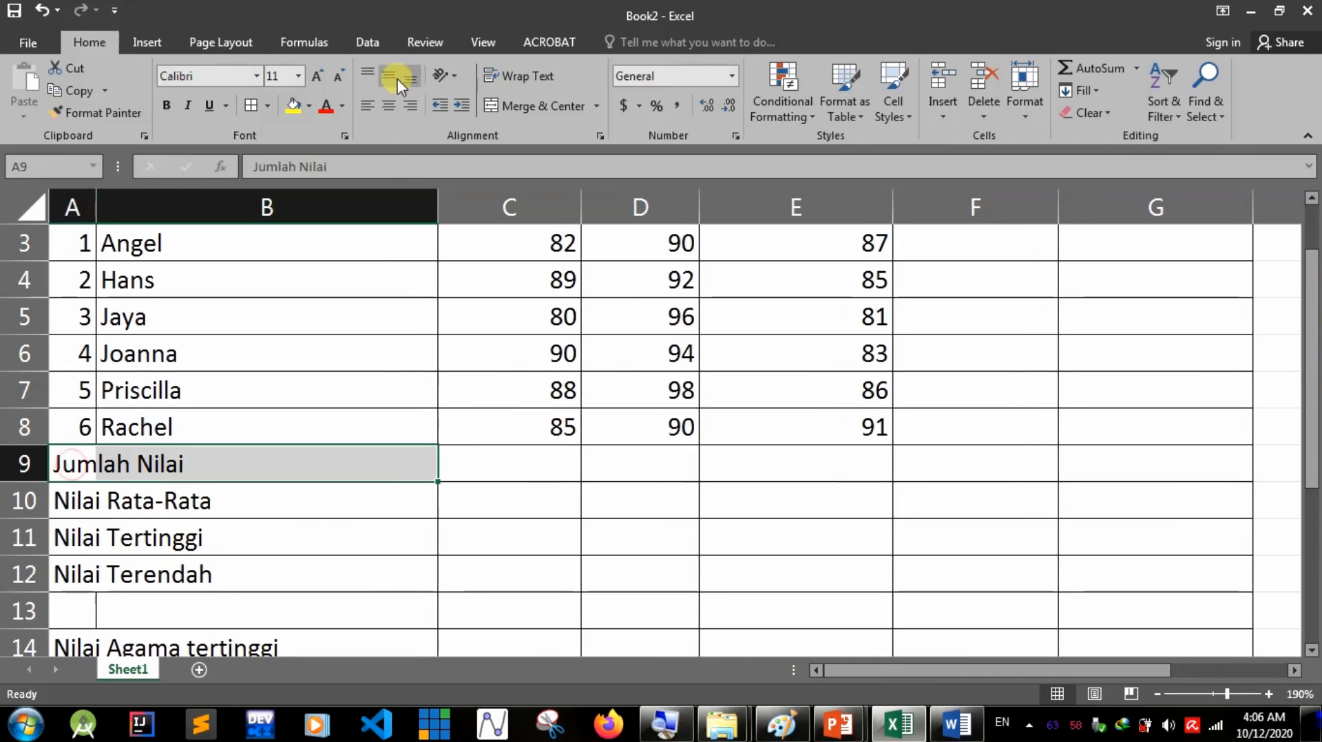
pyautogui.click(526, 109)
pyautogui.click(539, 107)
pyautogui.moveTo(50, 511); pyautogui.dragTo(299, 497)
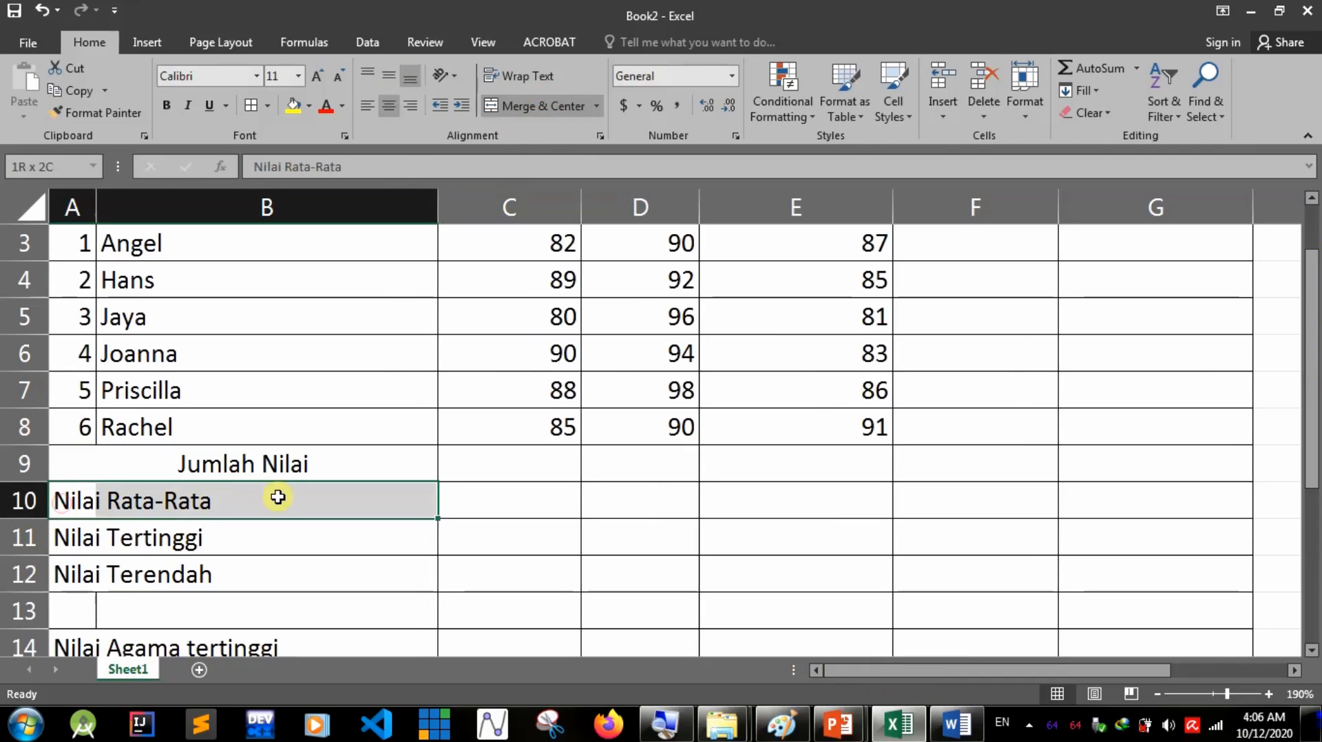
pyautogui.click(519, 110)
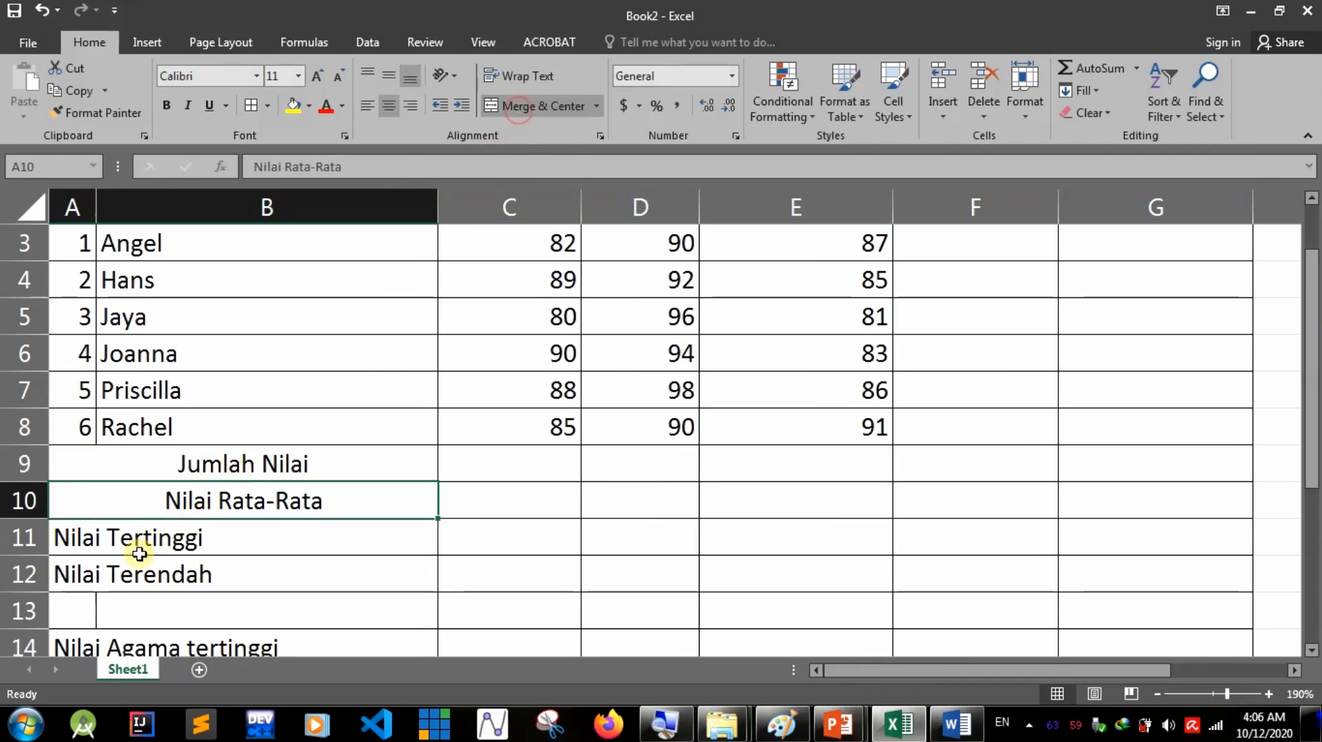
# Merge and center the Nilai Tertinggi and Nilai Terendah labels across columns A and B in rows 11 and 12.
pyautogui.moveTo(97, 532); pyautogui.dragTo(186, 537)
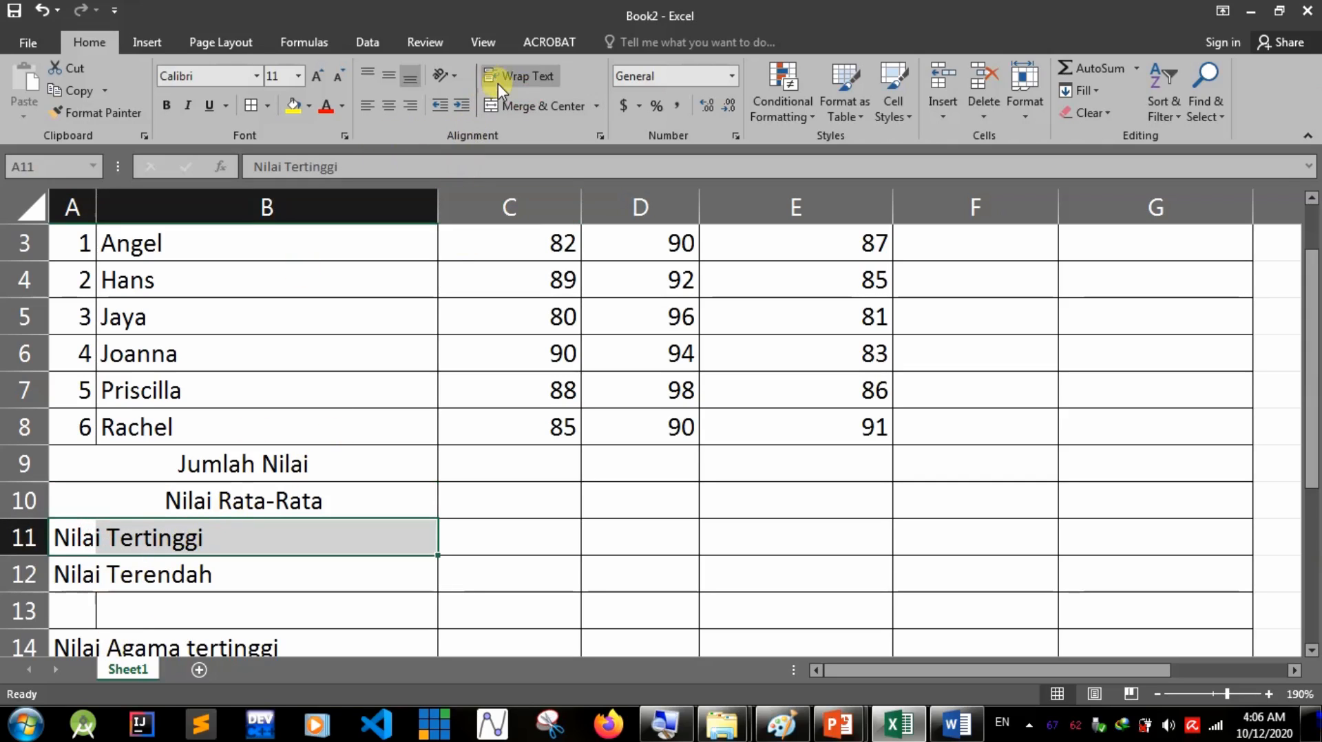
pyautogui.click(521, 105)
pyautogui.click(131, 589)
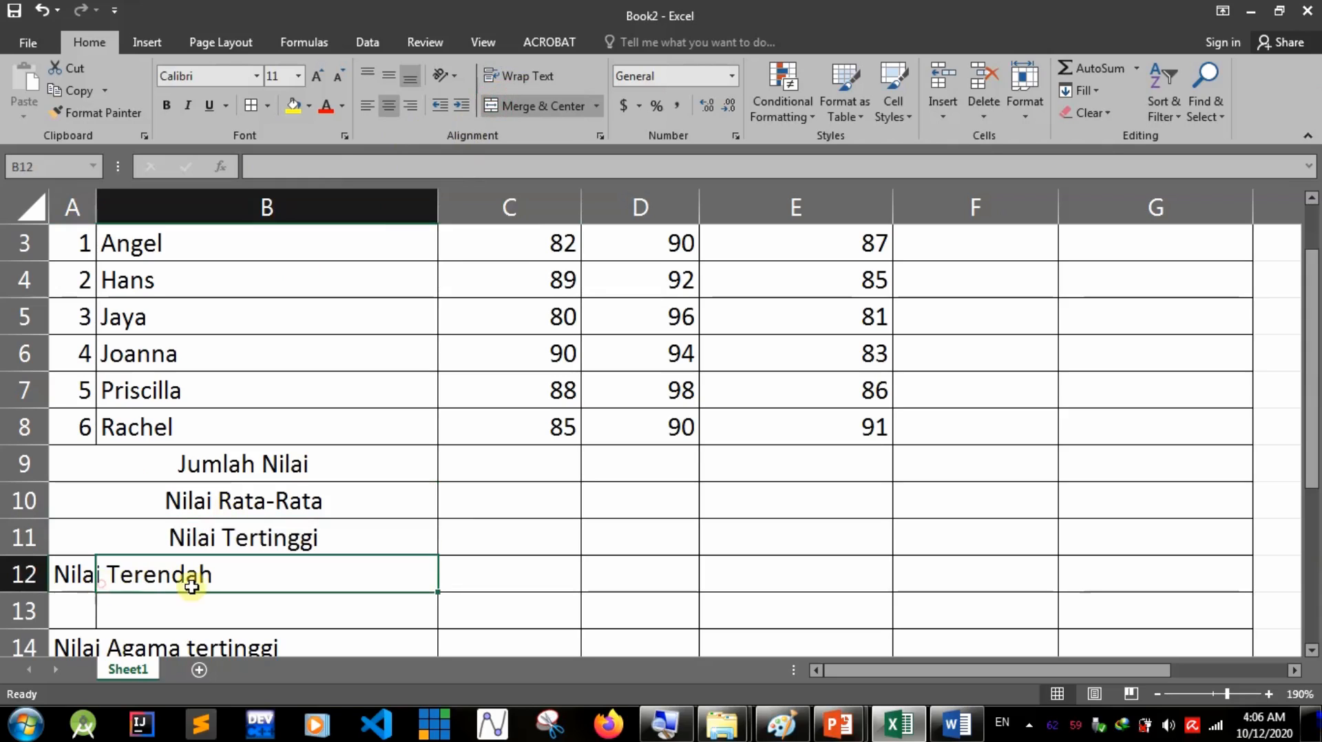
pyautogui.moveTo(86, 580); pyautogui.dragTo(205, 591)
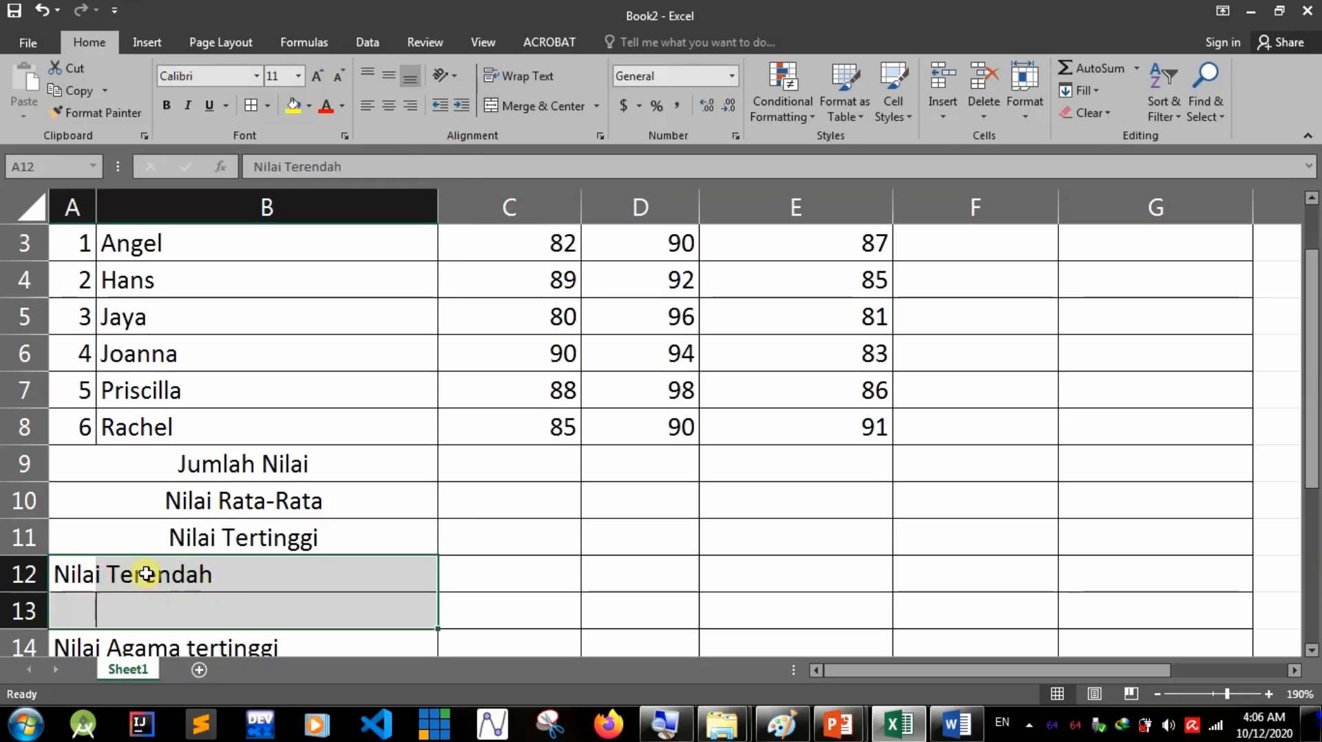
pyautogui.click(146, 575)
pyautogui.moveTo(55, 566); pyautogui.dragTo(152, 569)
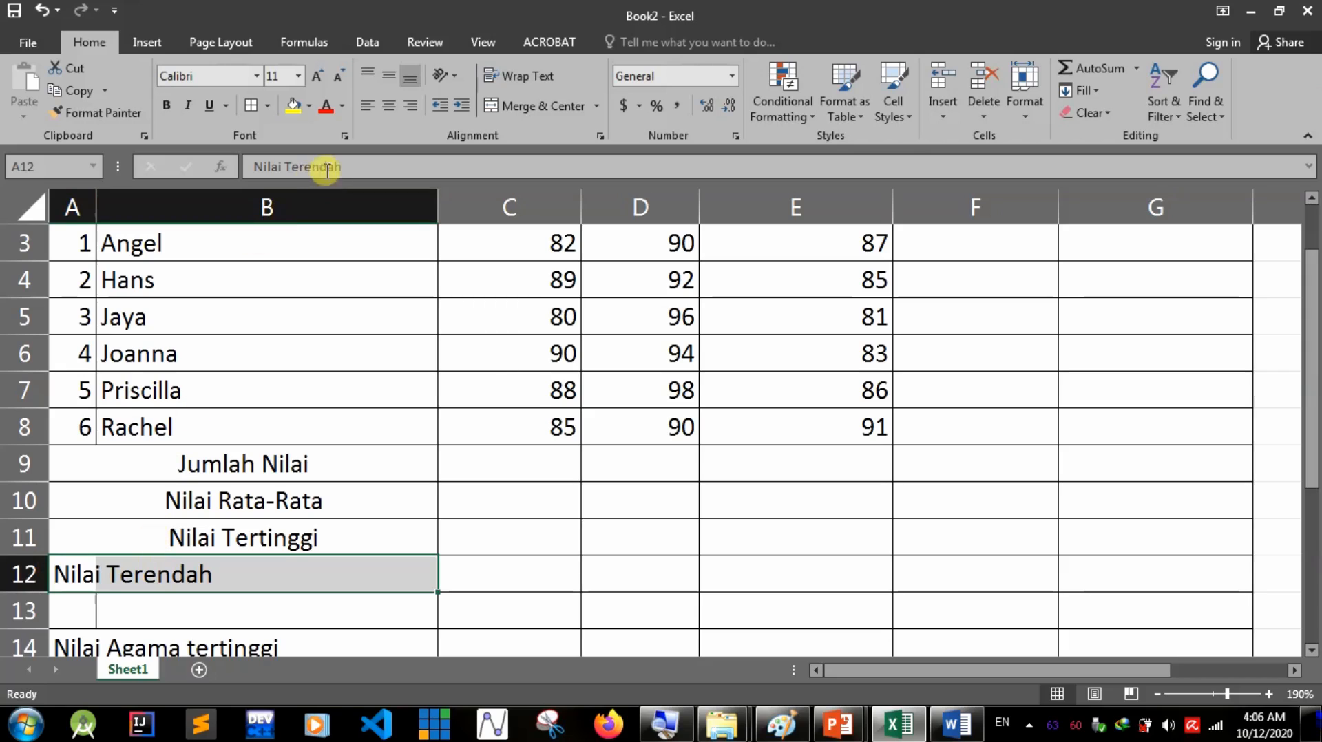
pyautogui.click(506, 104)
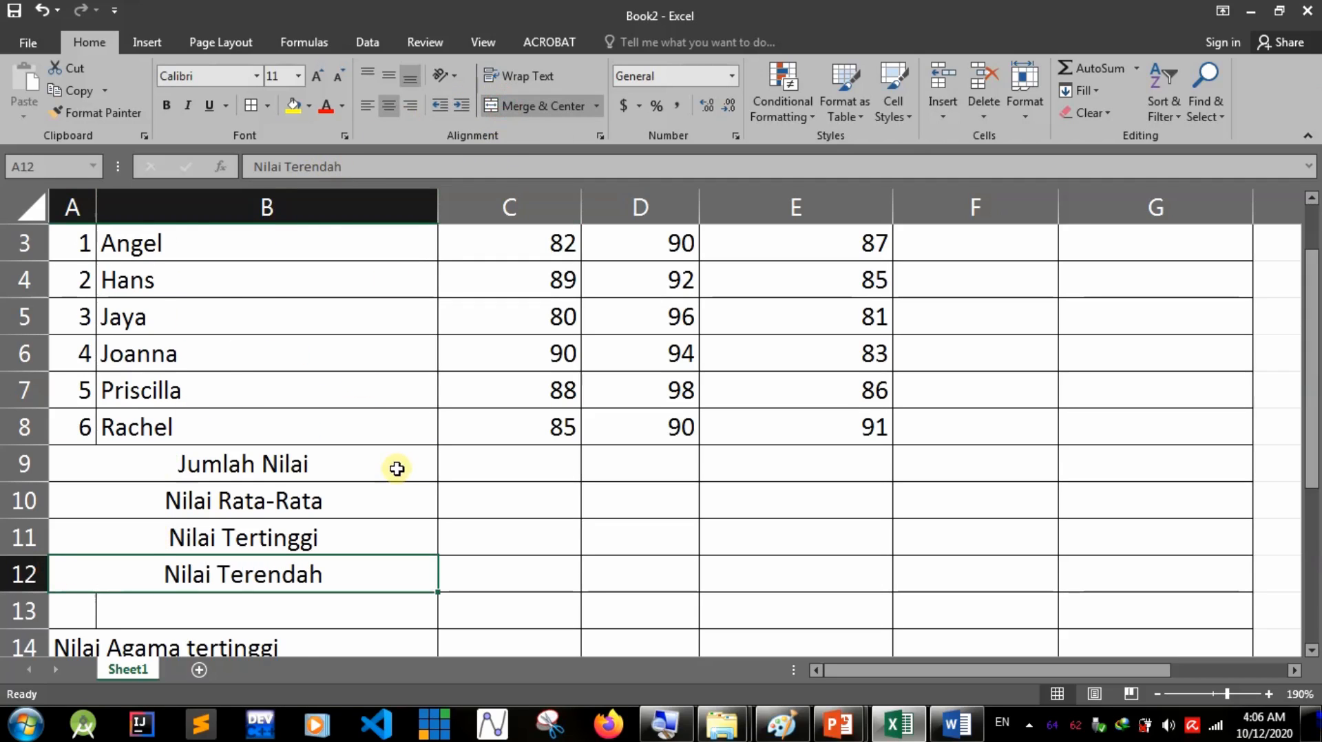
# Center the contents of the score cells C3:E18 horizontally.
pyautogui.scroll(-4, 413, 463)
pyautogui.scroll(3, 451, 468)
pyautogui.scroll(2, 461, 484)
pyautogui.moveTo(558, 310); pyautogui.dragTo(811, 544)
pyautogui.click(411, 76)
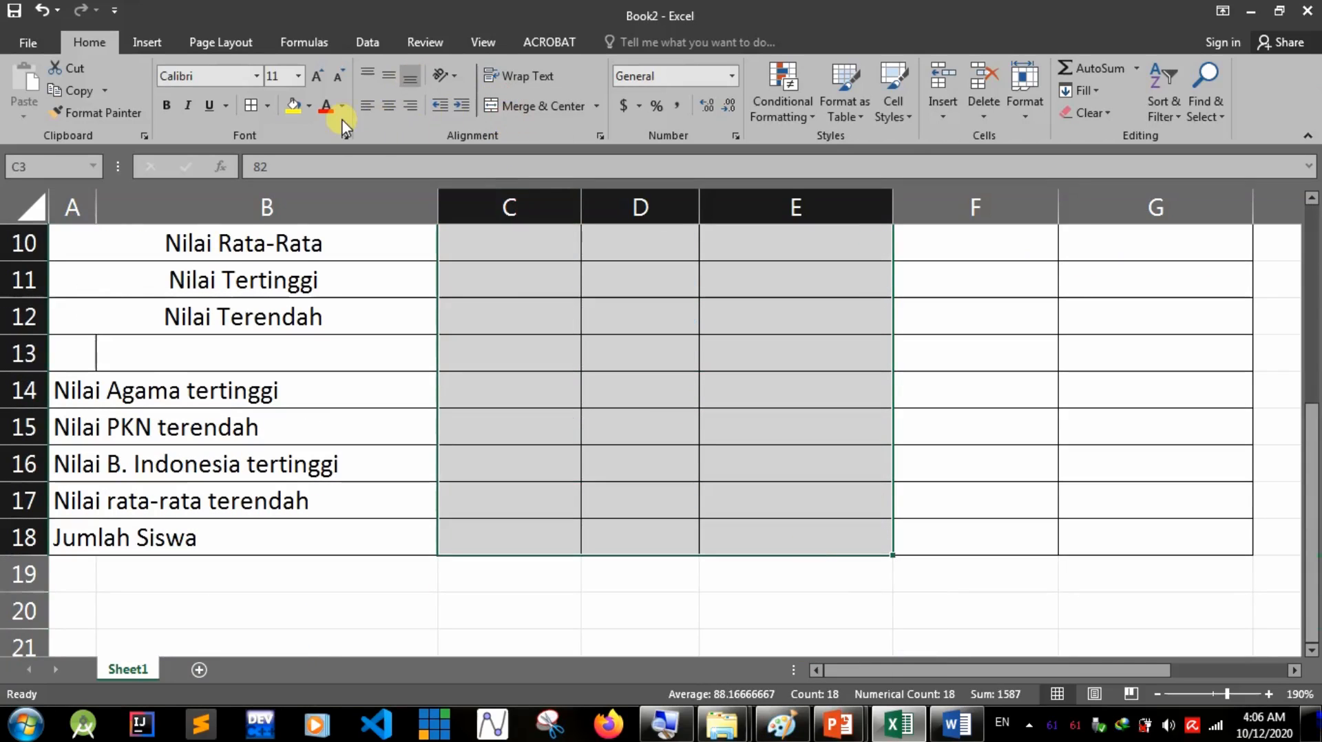
pyautogui.click(386, 104)
pyautogui.scroll(3, 524, 296)
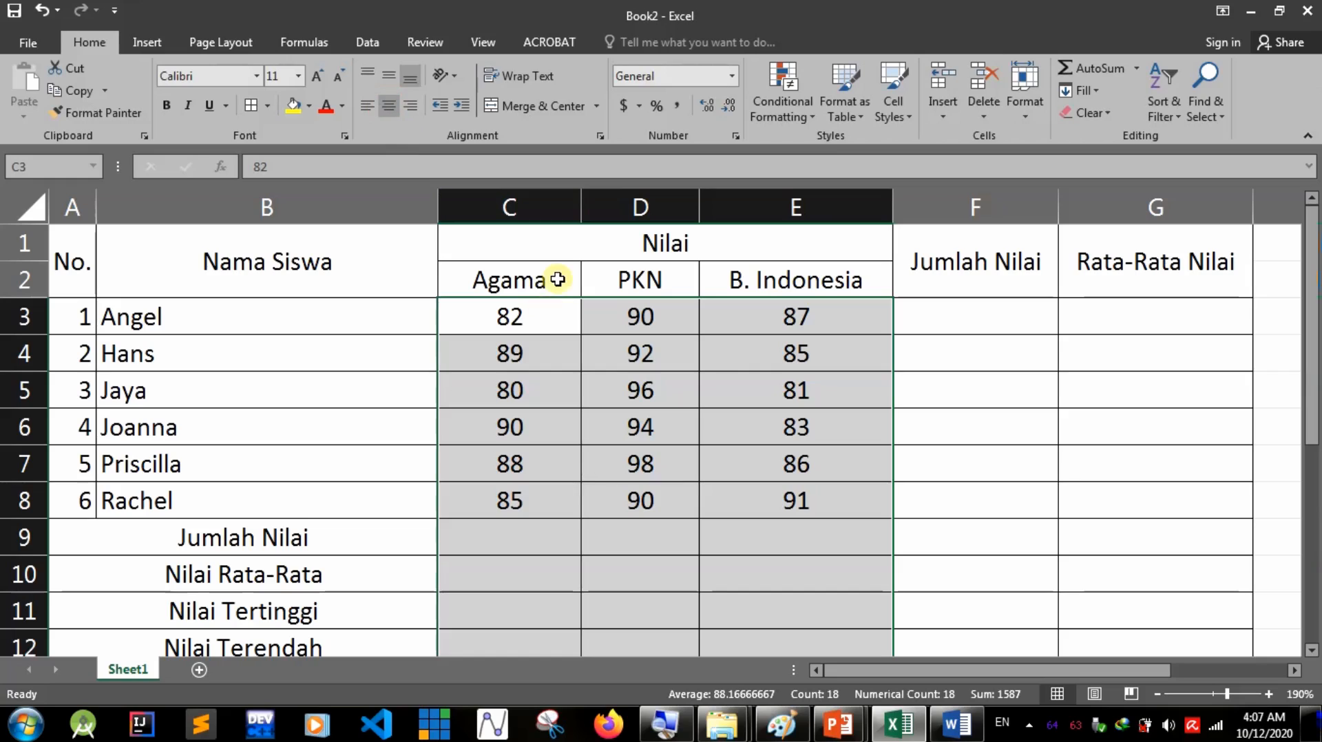
pyautogui.click(961, 356)
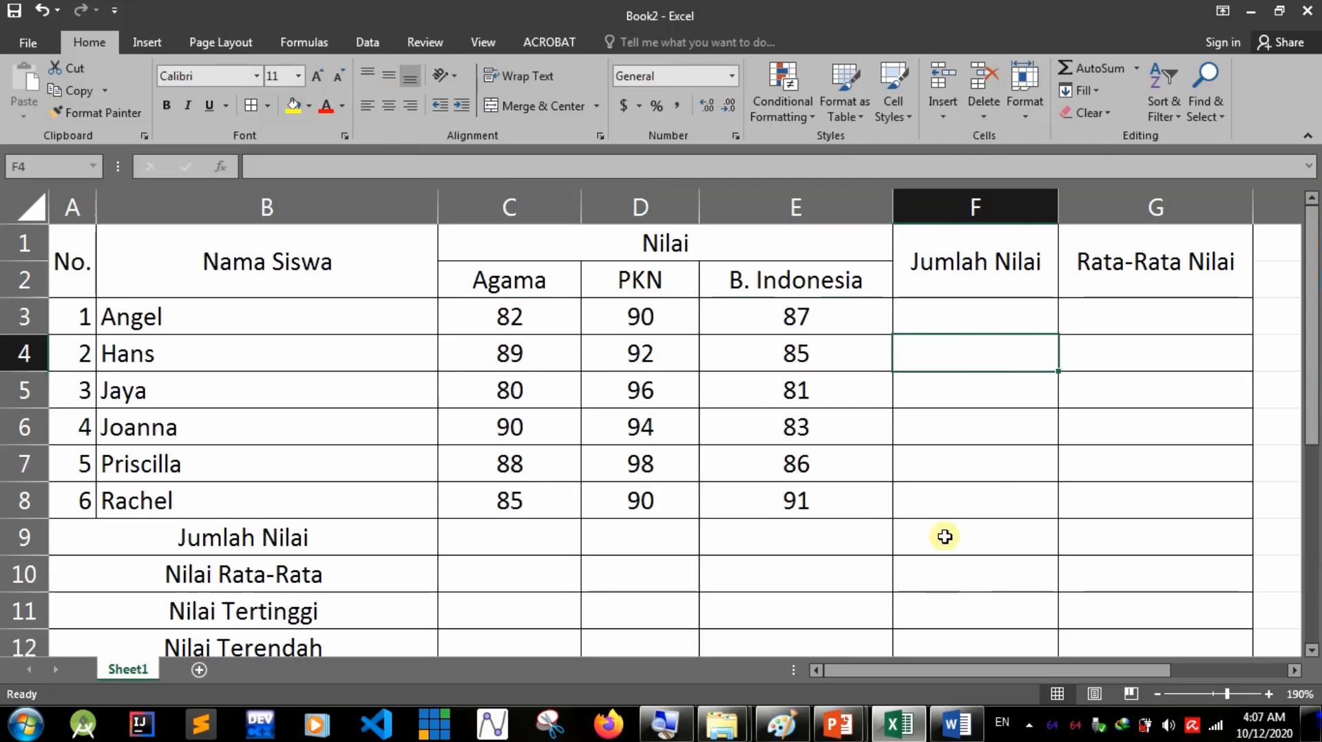
pyautogui.click(908, 531)
pyautogui.scroll(-3, 737, 480)
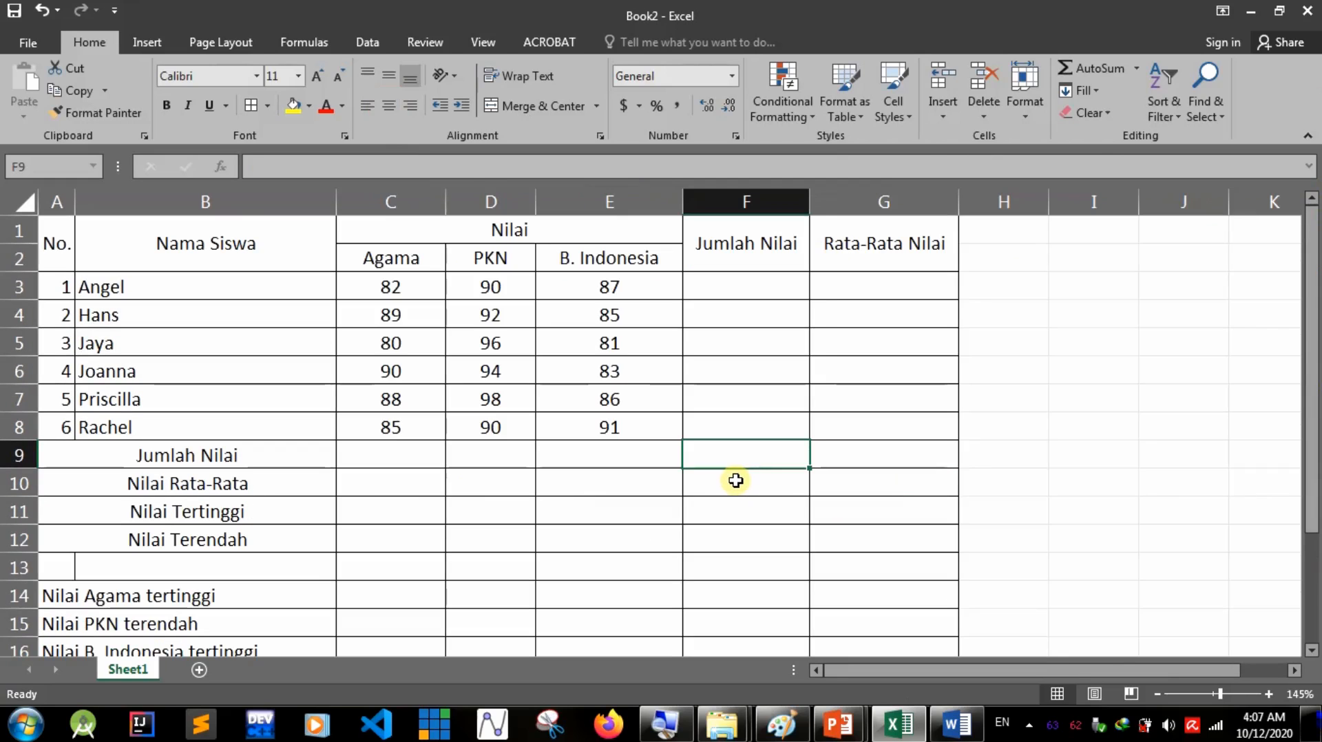
pyautogui.click(207, 452)
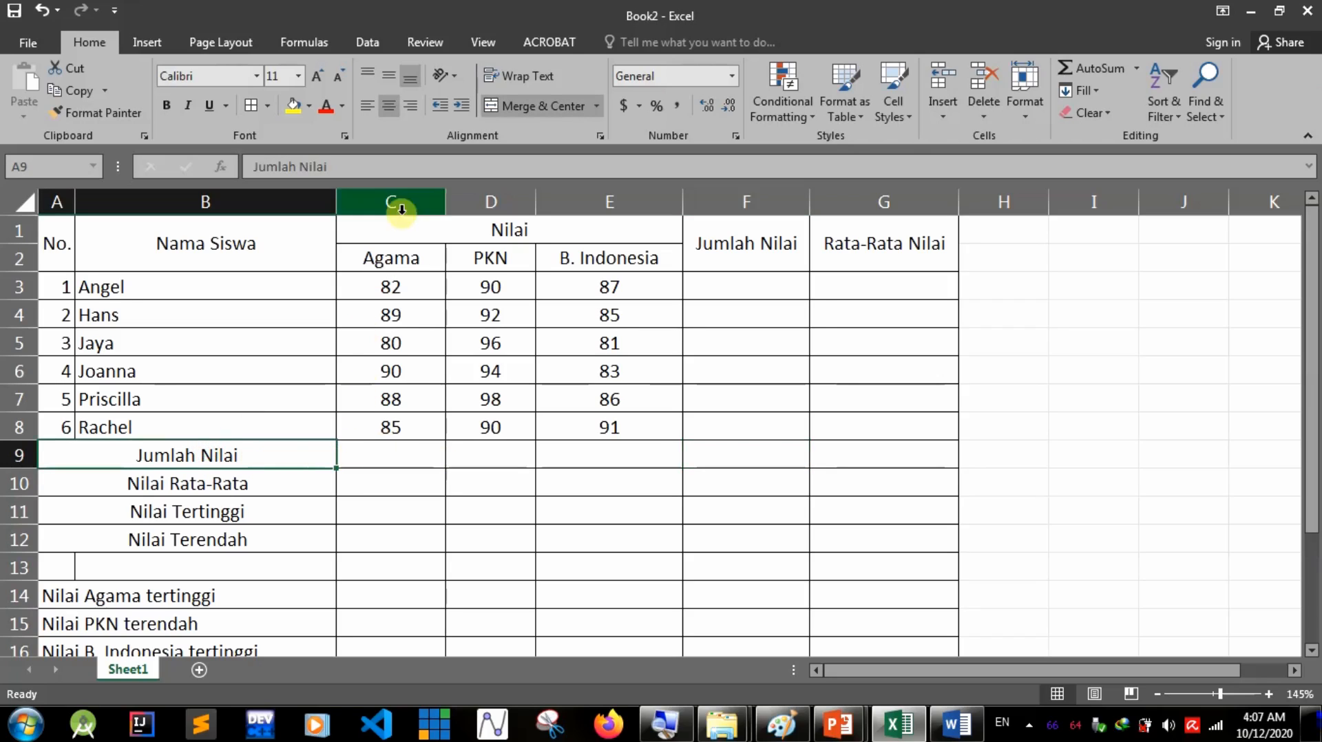
pyautogui.click(418, 266)
pyautogui.click(400, 422)
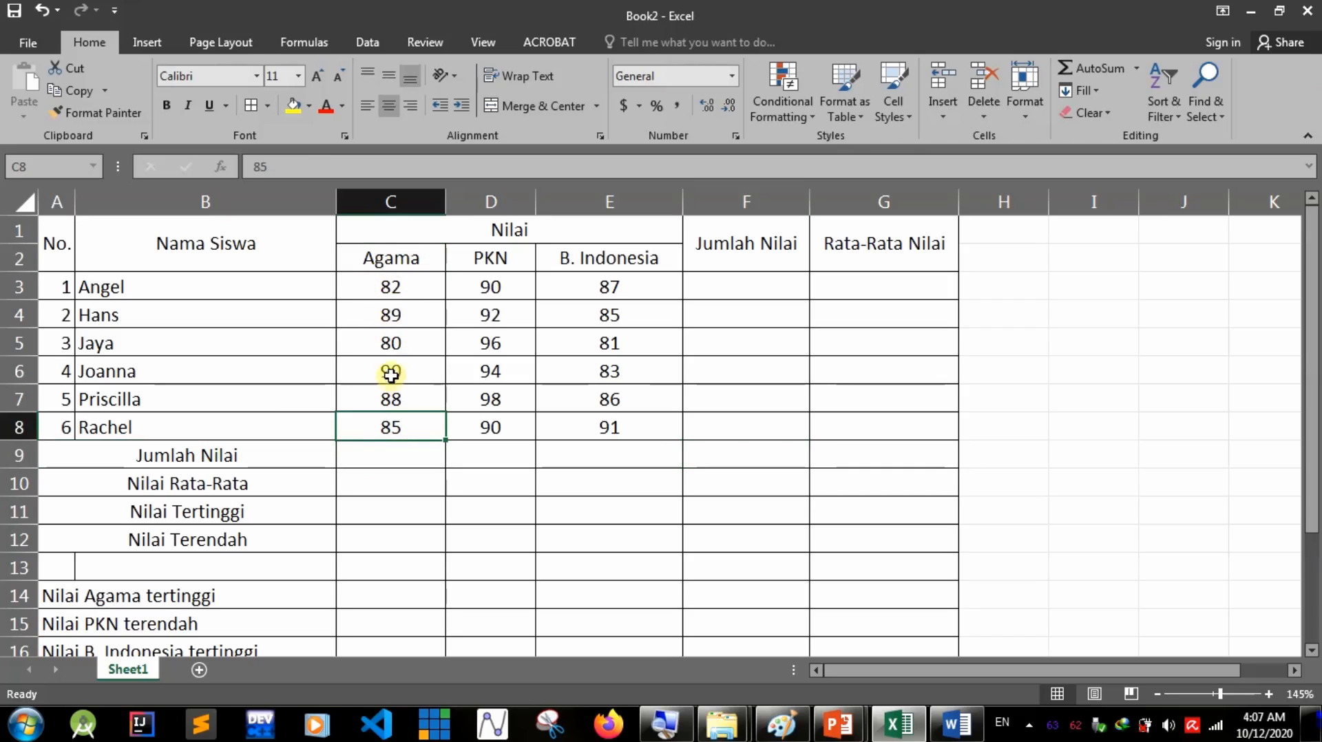
pyautogui.click(383, 462)
pyautogui.write('ac')
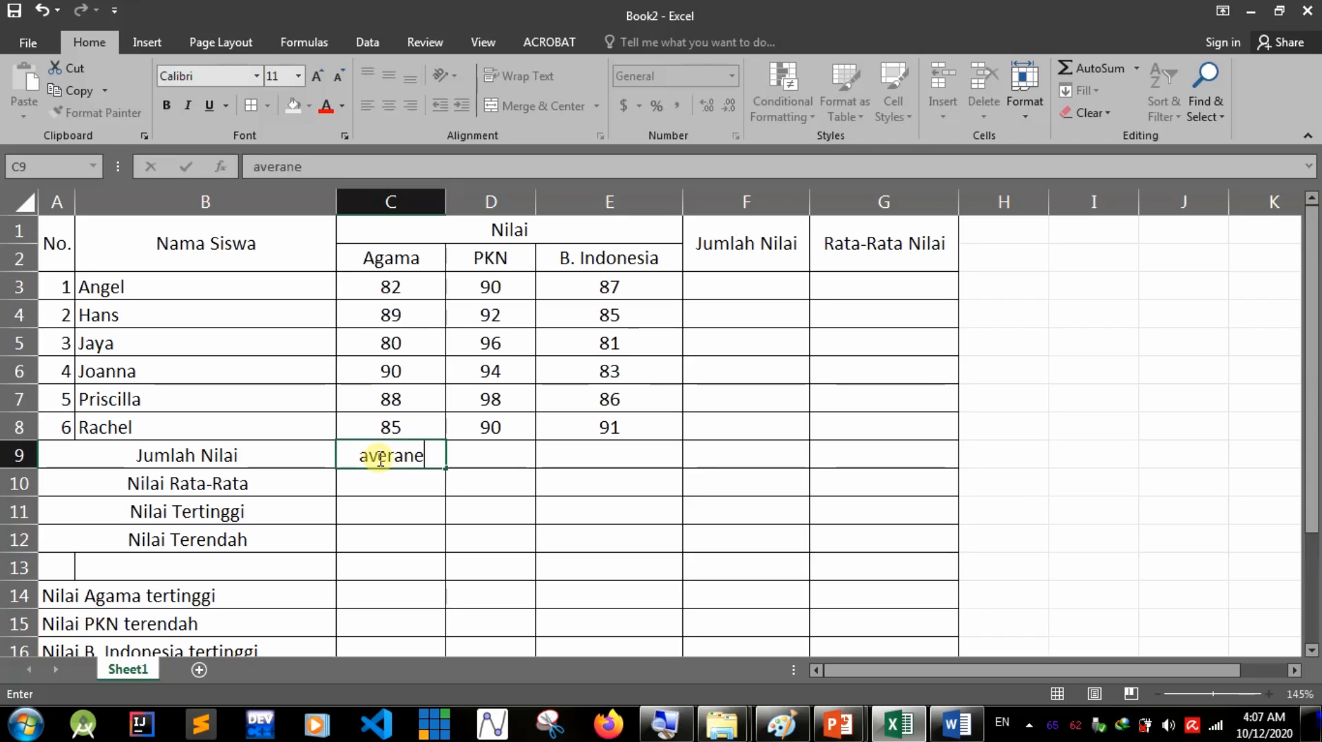
pyautogui.write('erane')
pyautogui.press('BackSpace')
pyautogui.press('BackSpace')
pyautogui.write('ge )')
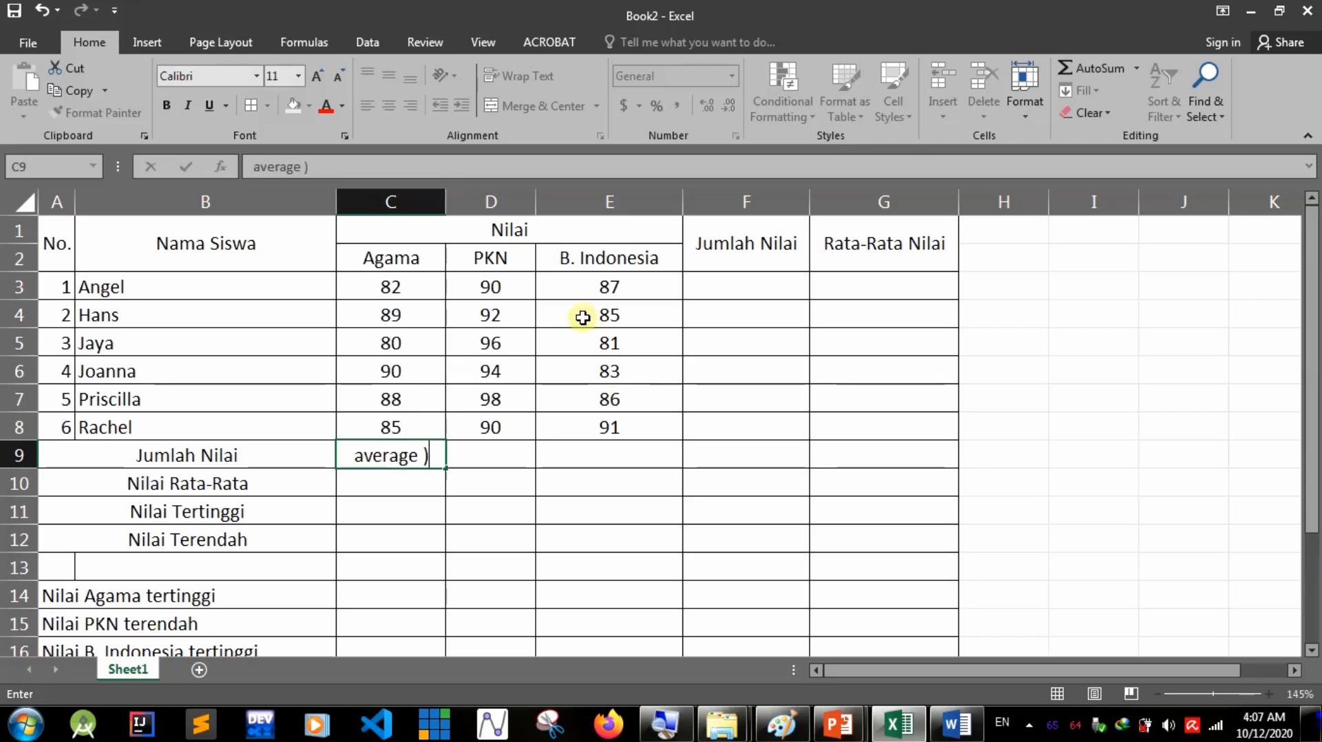
pyautogui.moveTo(417, 285); pyautogui.dragTo(393, 428)
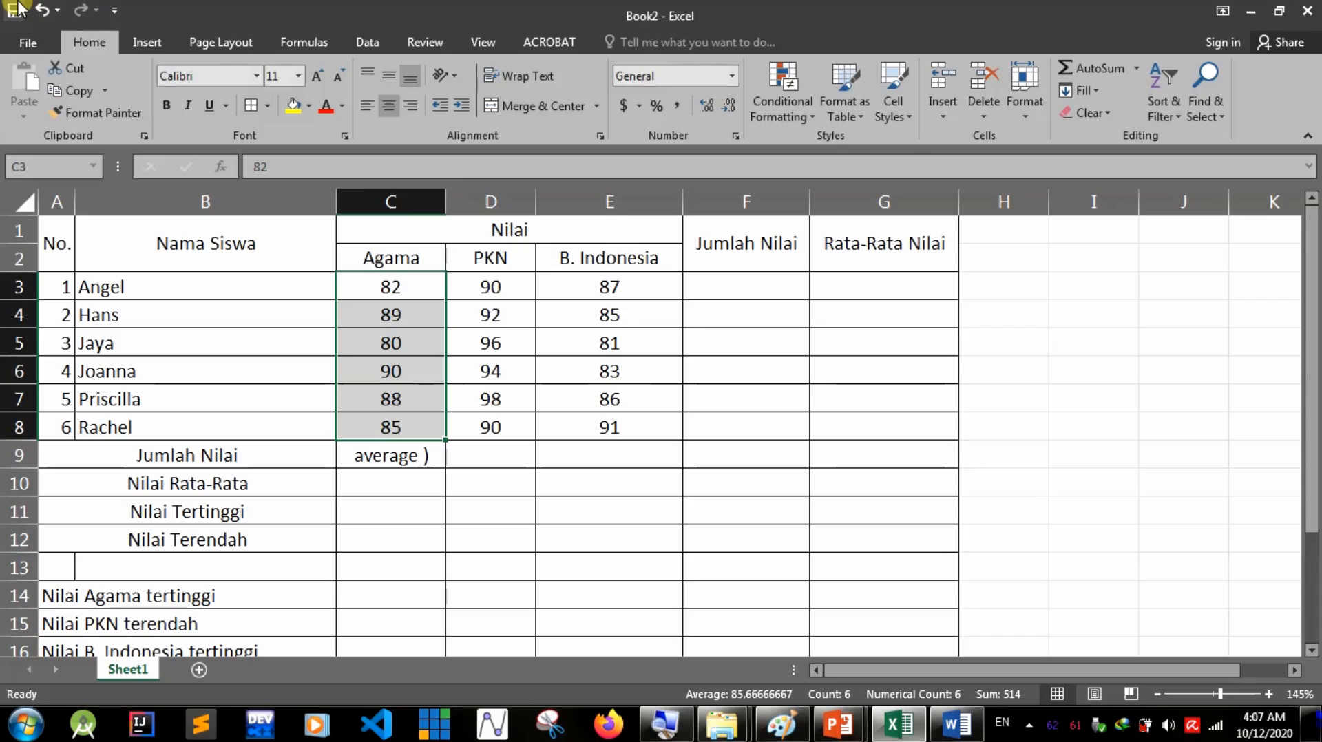
pyautogui.write(')')
pyautogui.press('Escape')
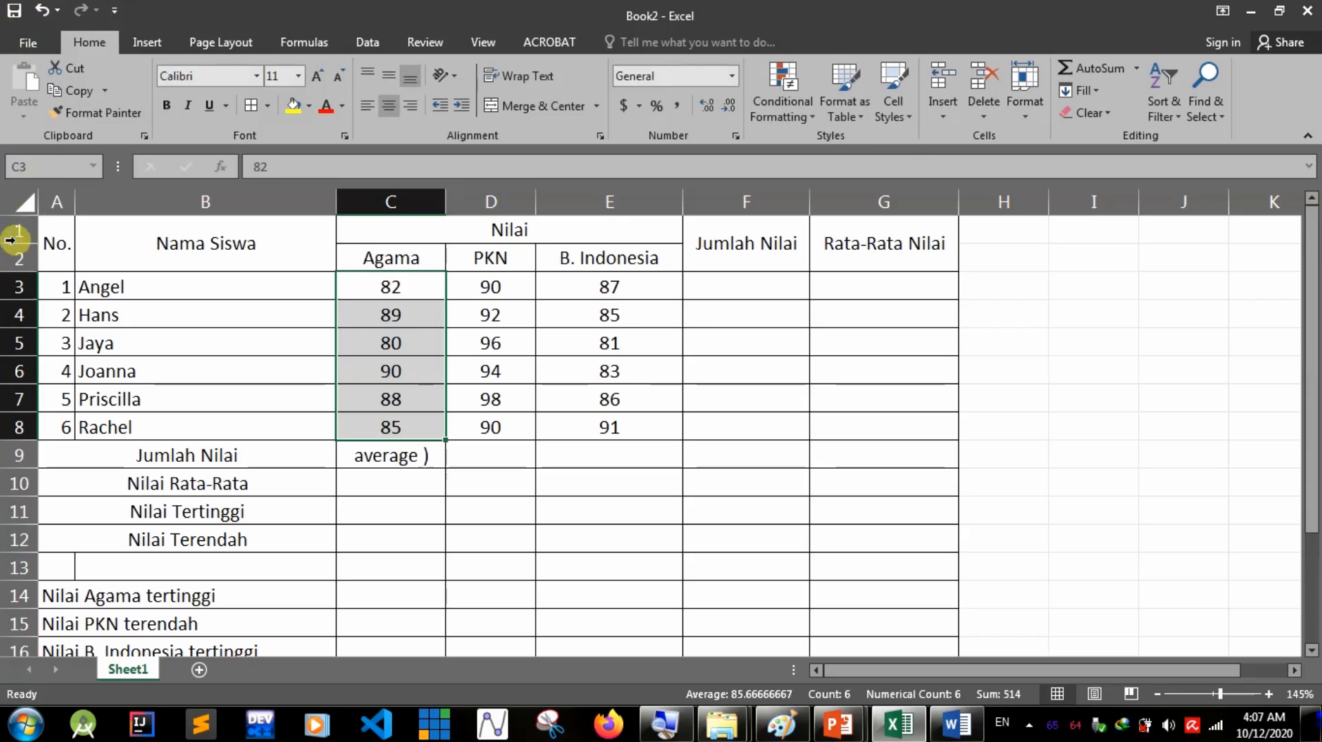
# Try the formula =average(C3:C8) for the Agama scores in cell C9, and clear the cell again.
pyautogui.click(404, 458)
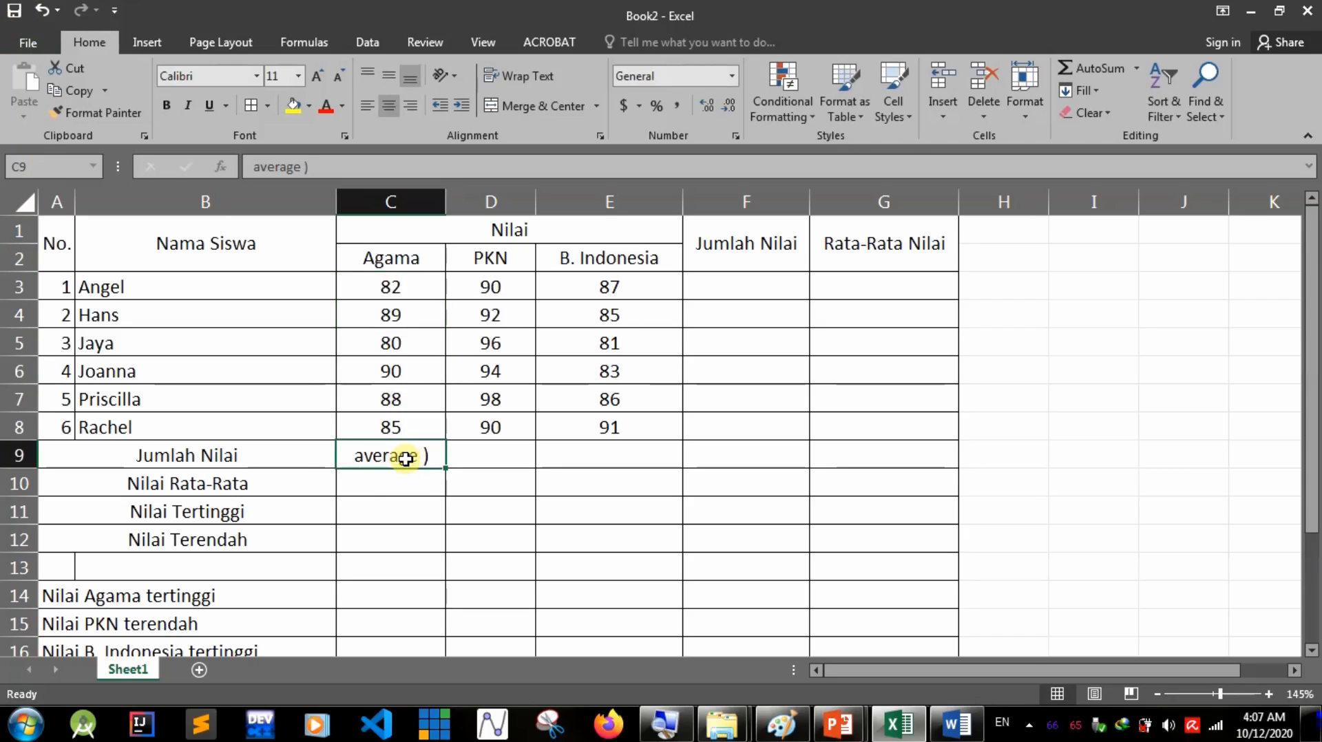
pyautogui.write('=aberag')
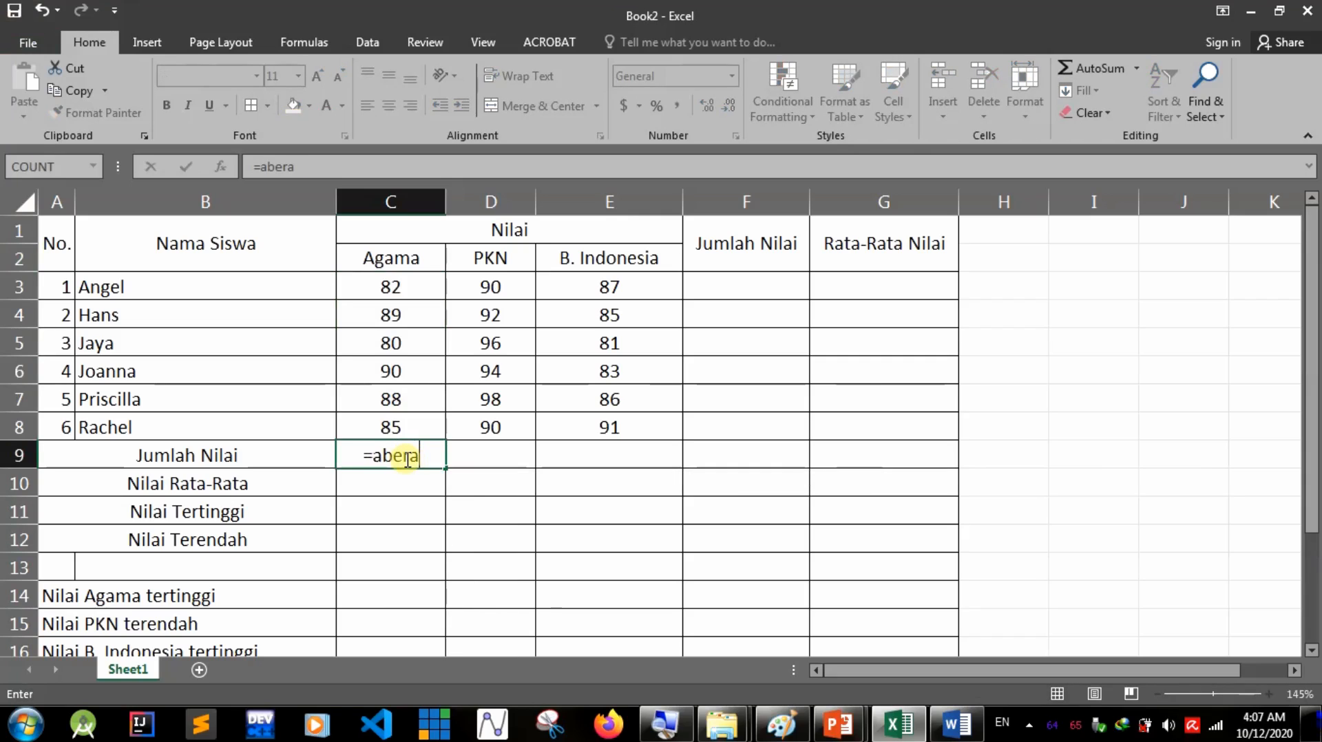
pyautogui.press('BackSpace')
pyautogui.press('BackSpace')
pyautogui.press('BackSpace')
pyautogui.press('BackSpace')
pyautogui.write('vbe')
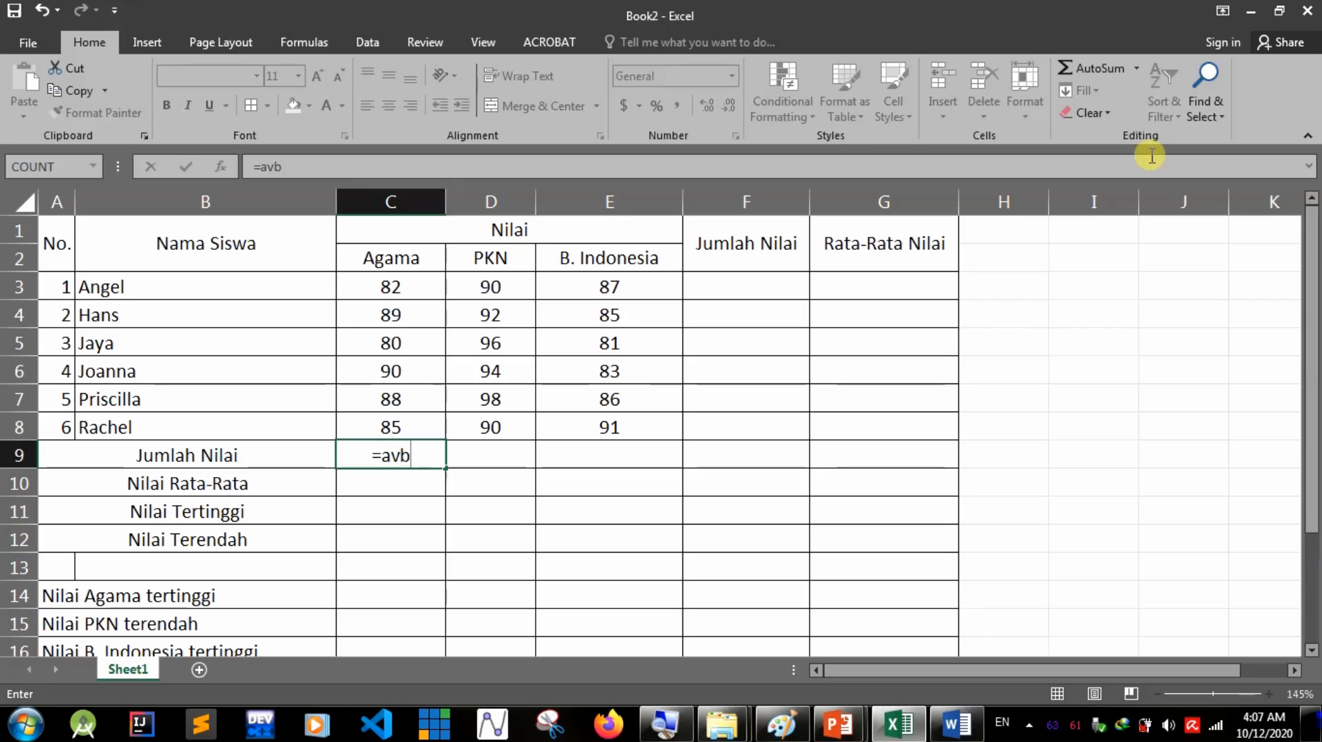
pyautogui.press('BackSpace')
pyautogui.write('erabge')
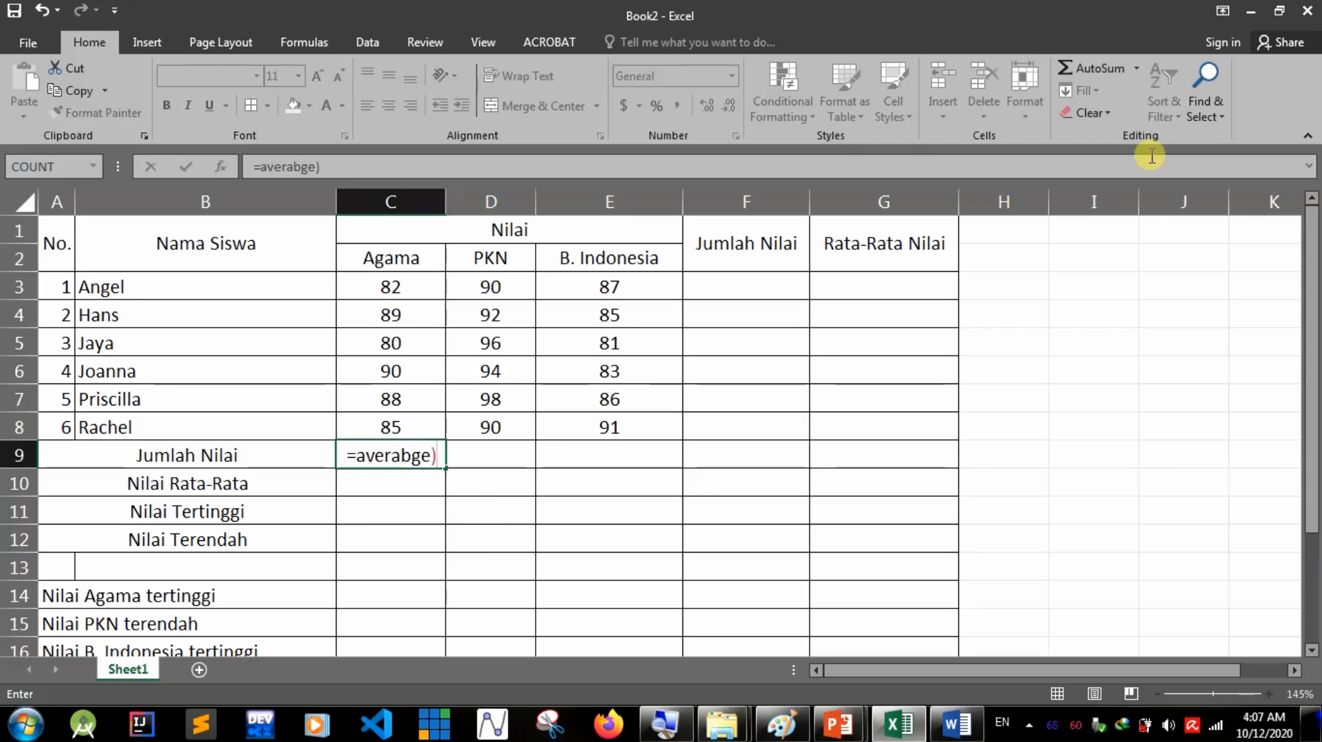
pyautogui.press('BackSpace')
pyautogui.write('ge')
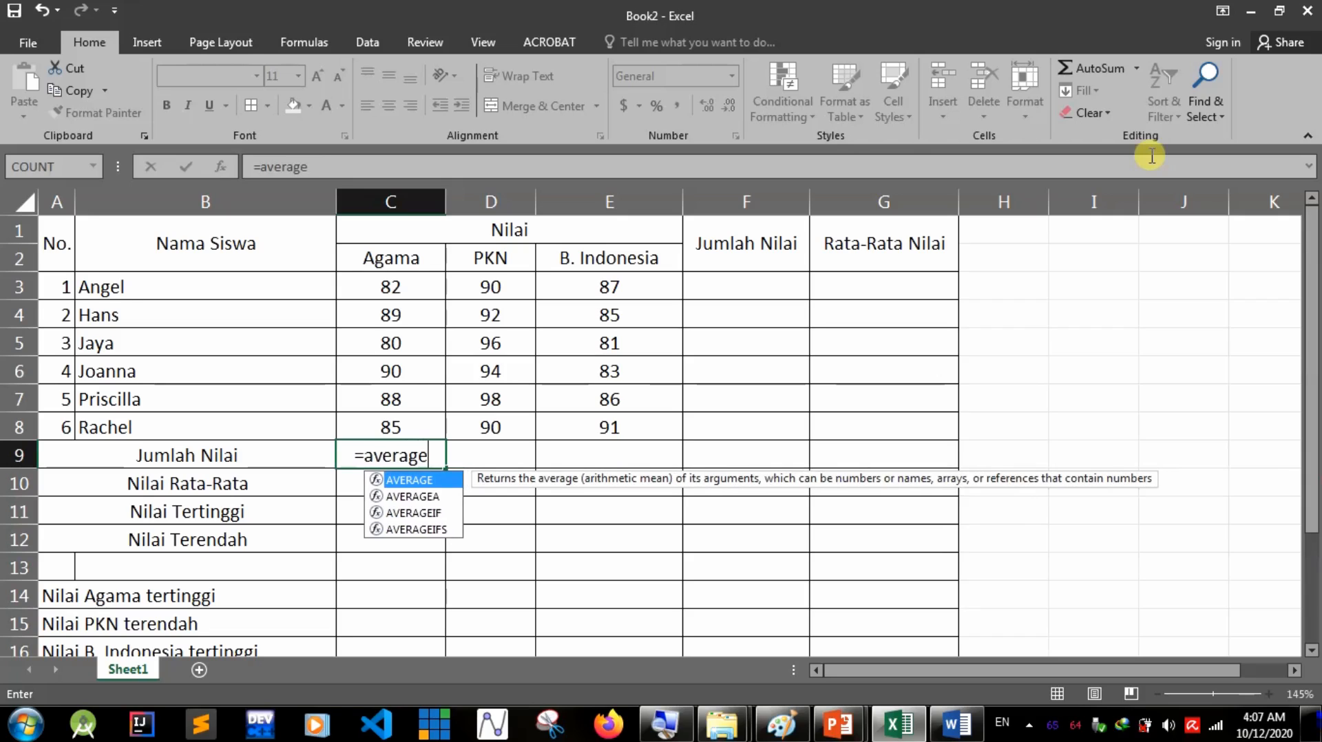
pyautogui.write(')')
pyautogui.press('BackSpace')
pyautogui.write('(')
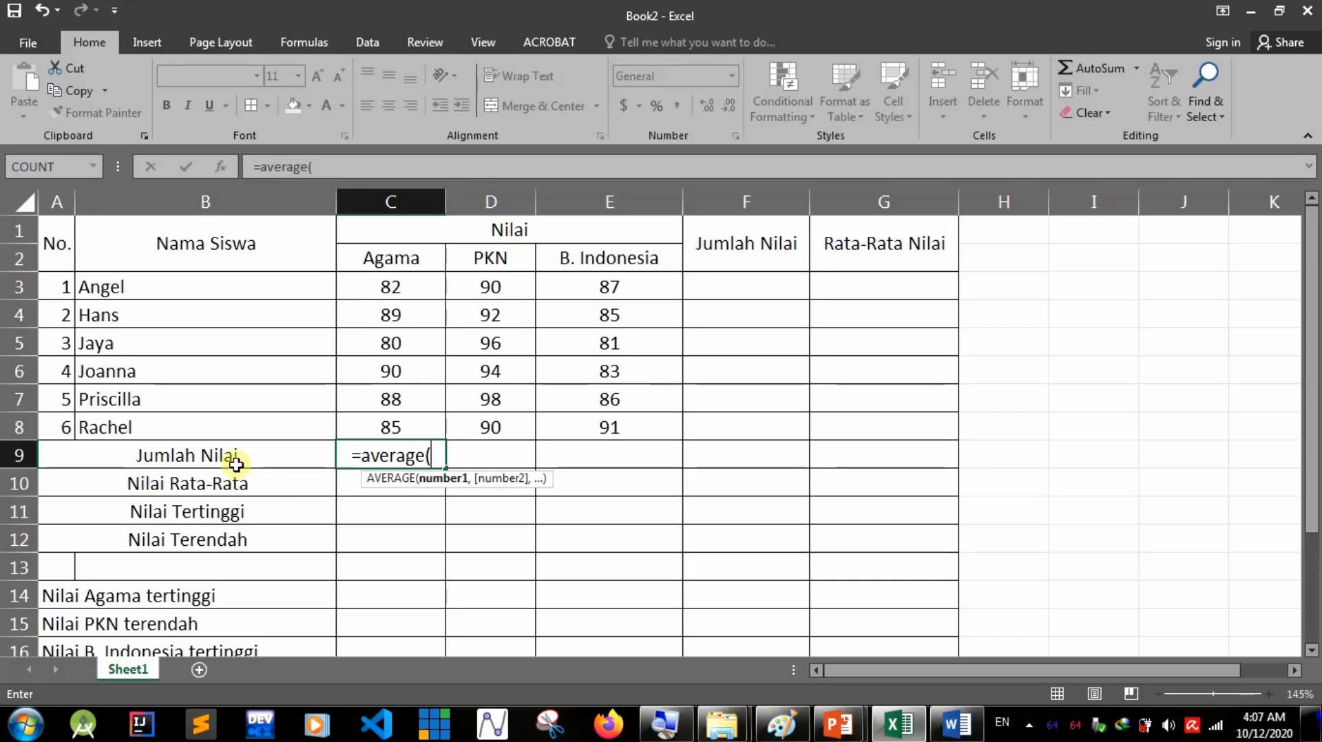
pyautogui.moveTo(403, 293); pyautogui.dragTo(388, 434)
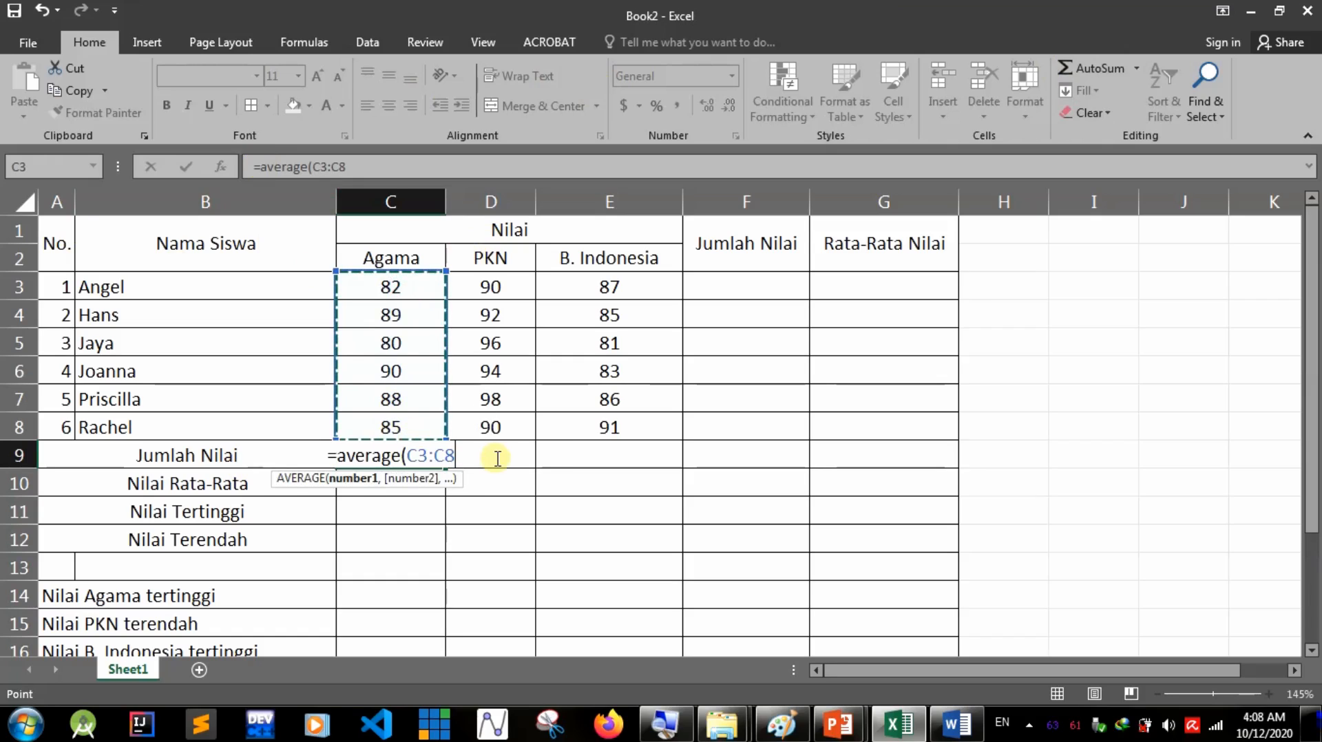
pyautogui.write(')')
pyautogui.press('Return')
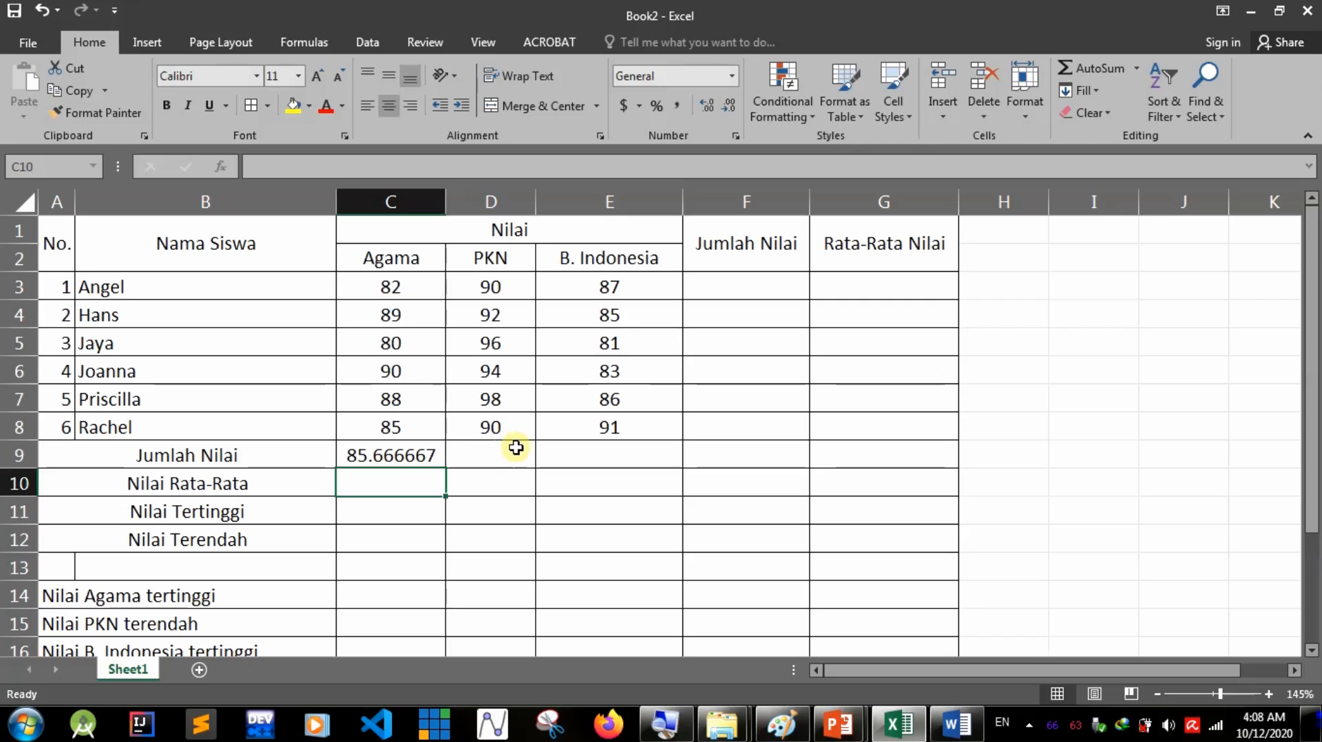
pyautogui.click(404, 458)
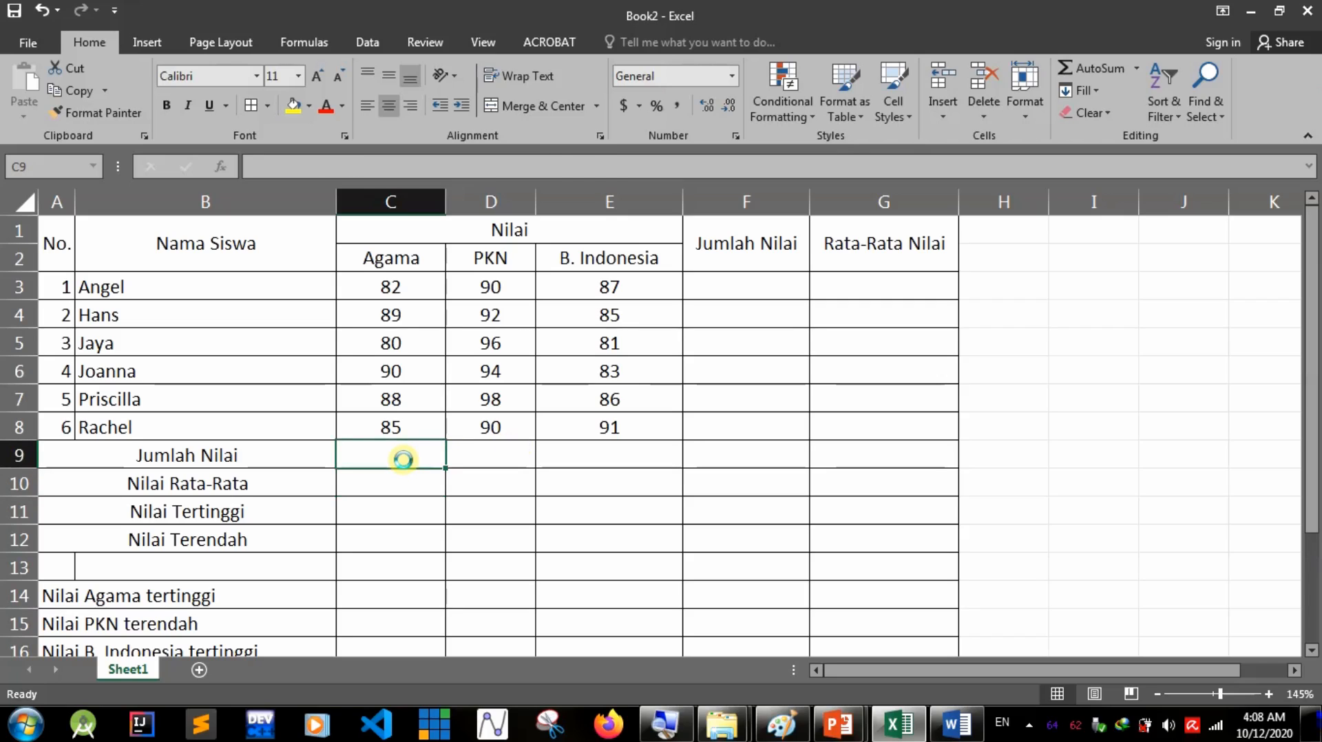
pyautogui.hotkey('ctrl', 's')
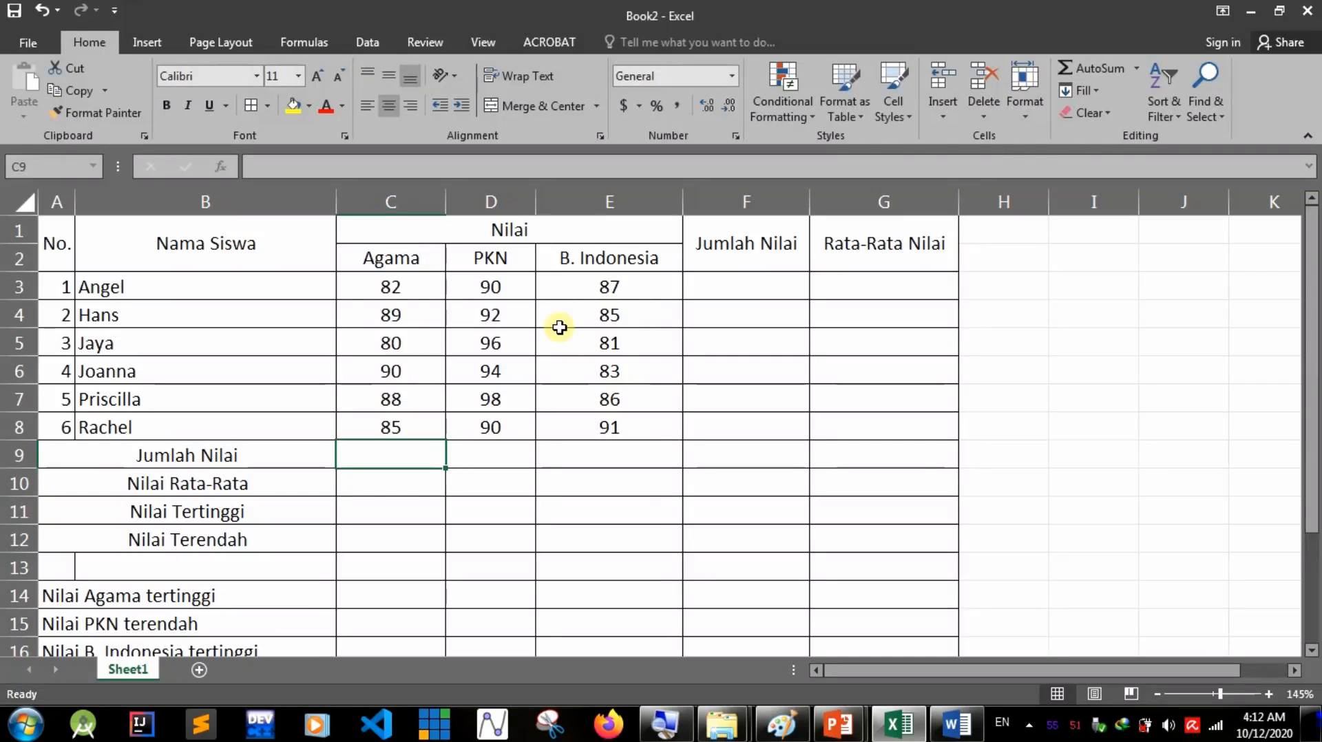
# Total the first student's three subject scores in cell F3 with the formula =sum(C3:E3).
pyautogui.scroll(-1, 572, 368)
pyautogui.scroll(1, 324, 395)
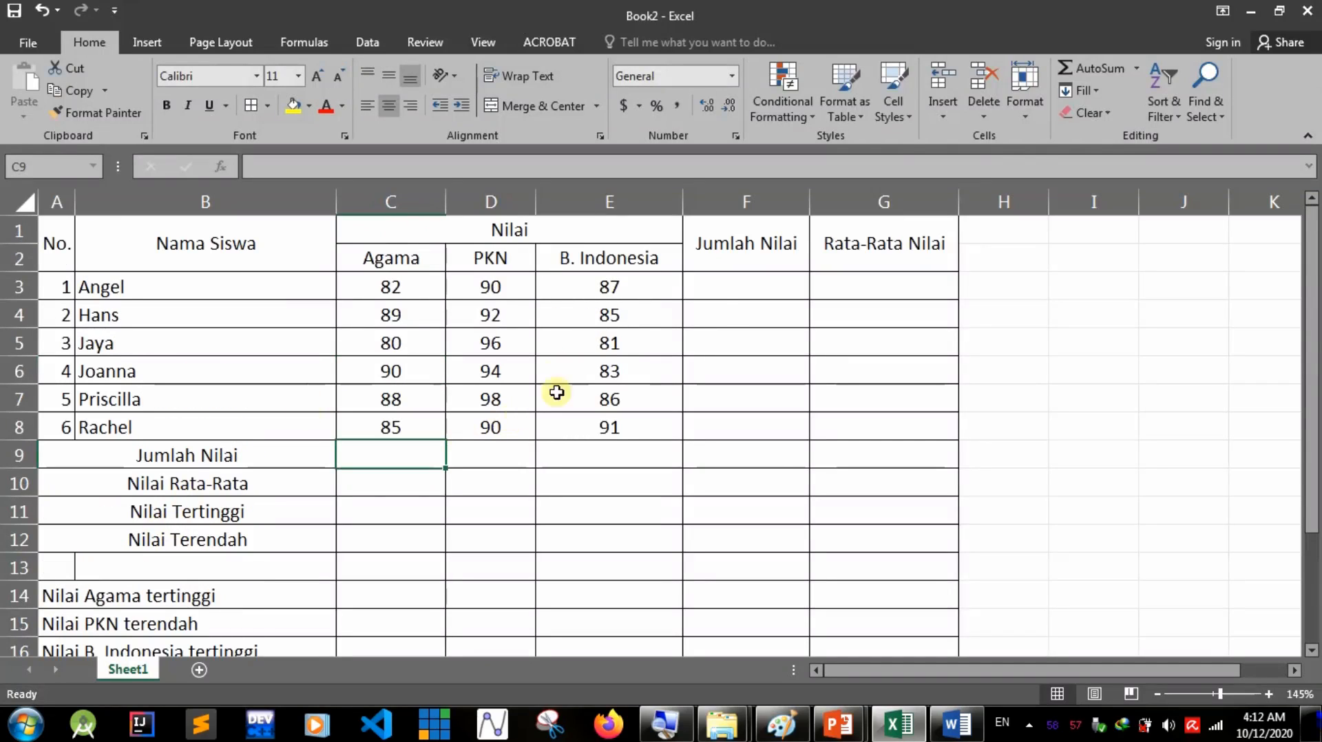
pyautogui.click(744, 294)
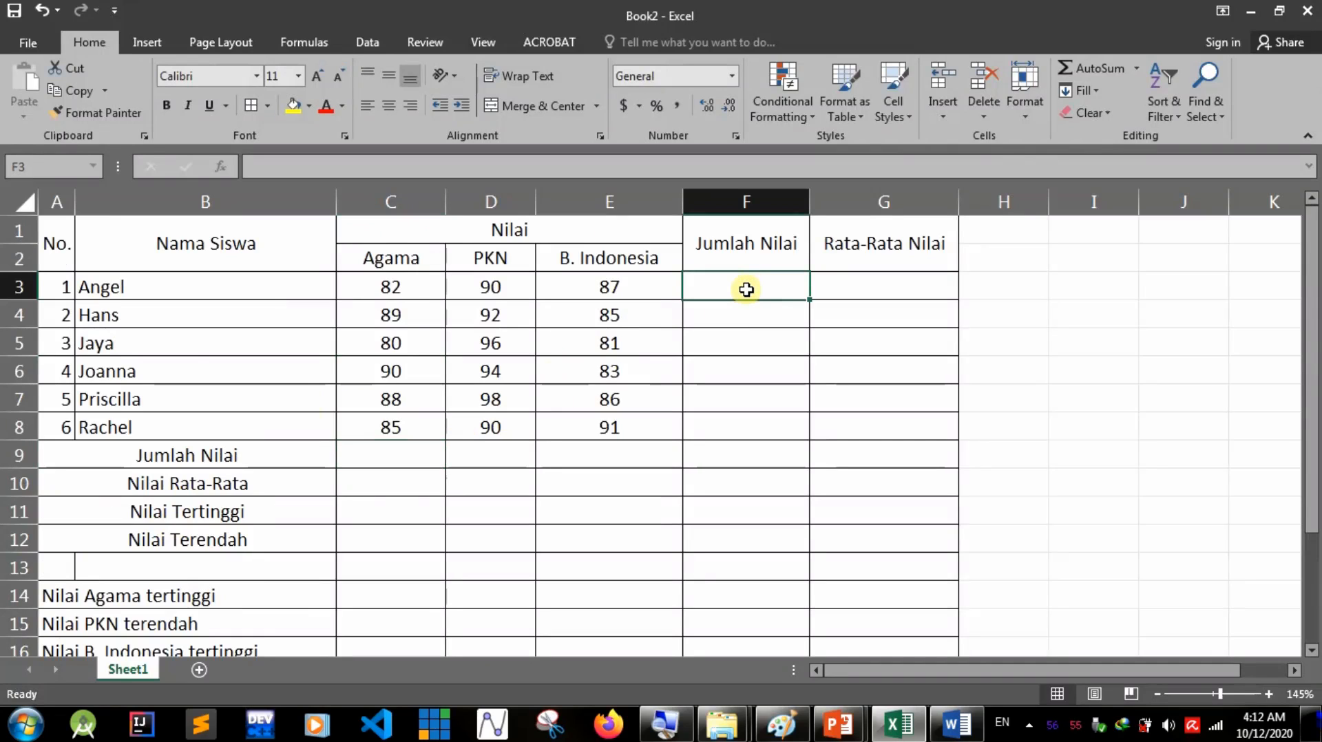
pyautogui.scroll(4, 747, 289)
pyautogui.moveTo(1104, 672); pyautogui.dragTo(1039, 679)
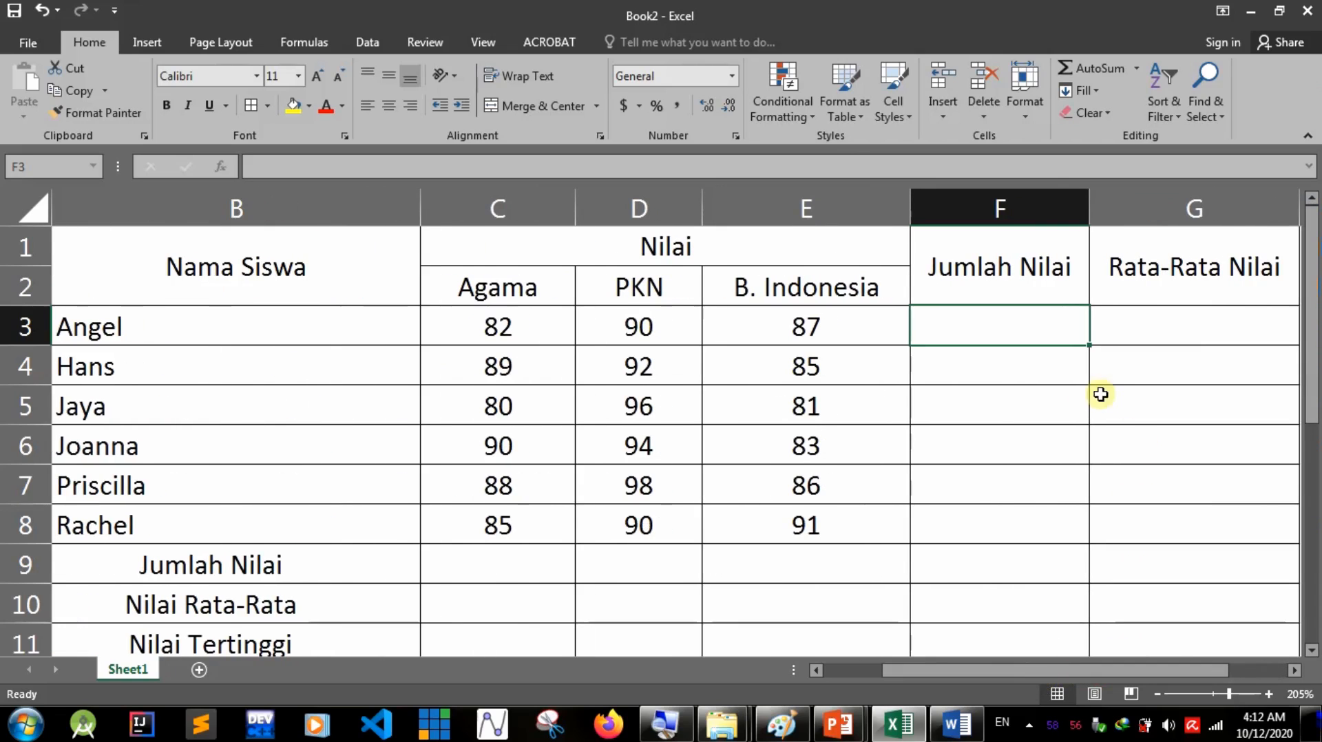
pyautogui.scroll(-1, 1121, 402)
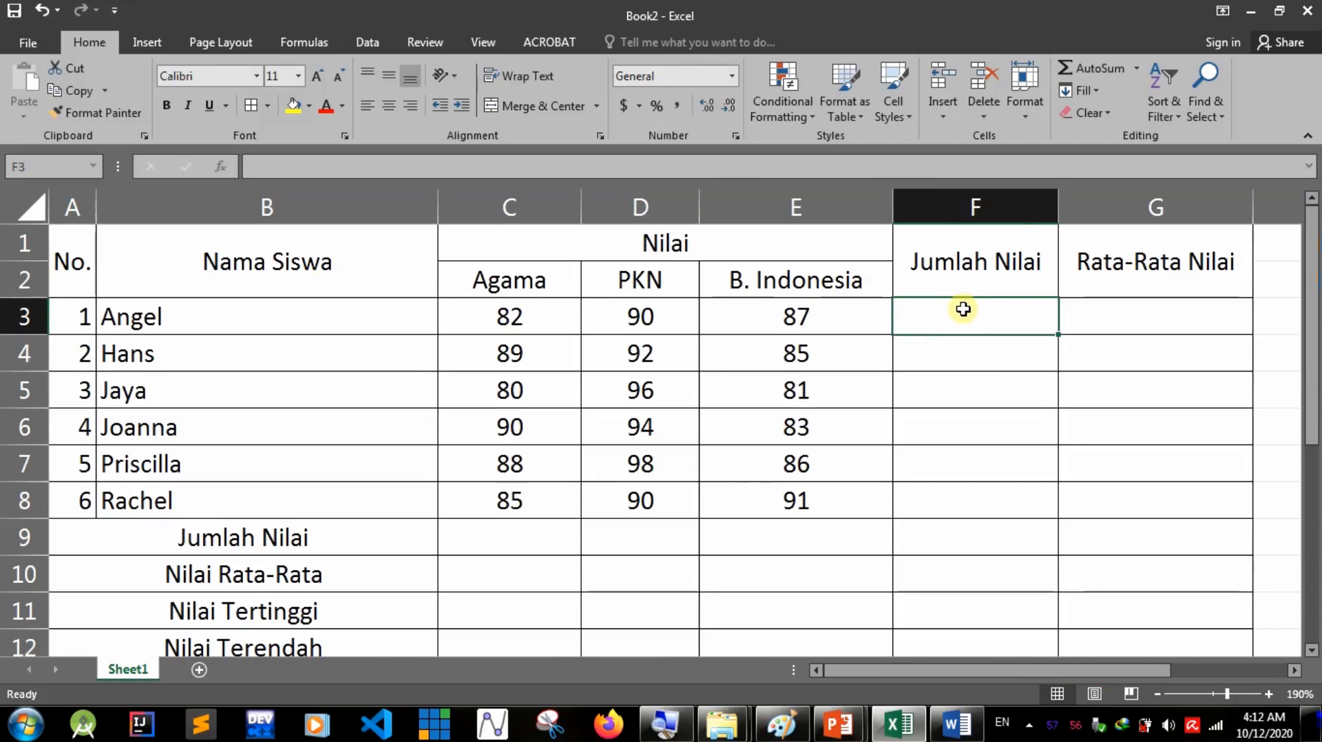
pyautogui.moveTo(117, 314); pyautogui.dragTo(674, 318)
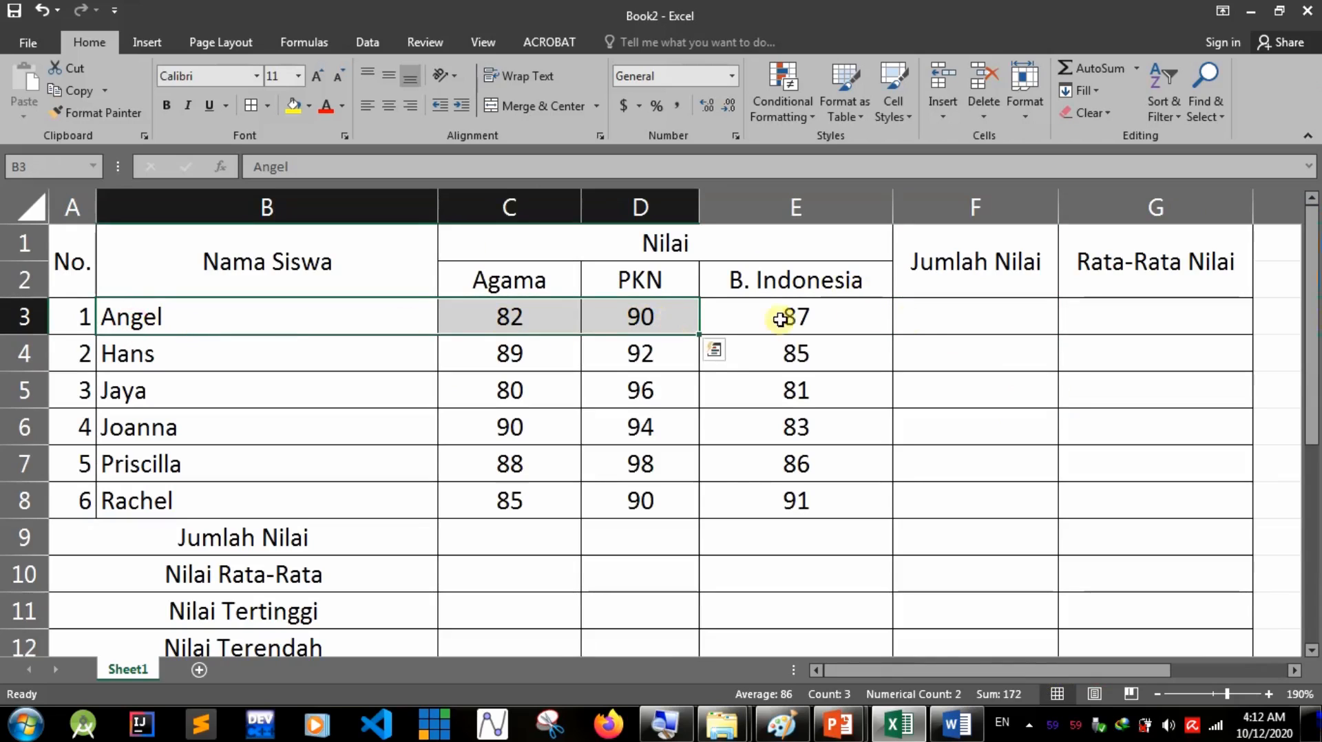
pyautogui.click(931, 320)
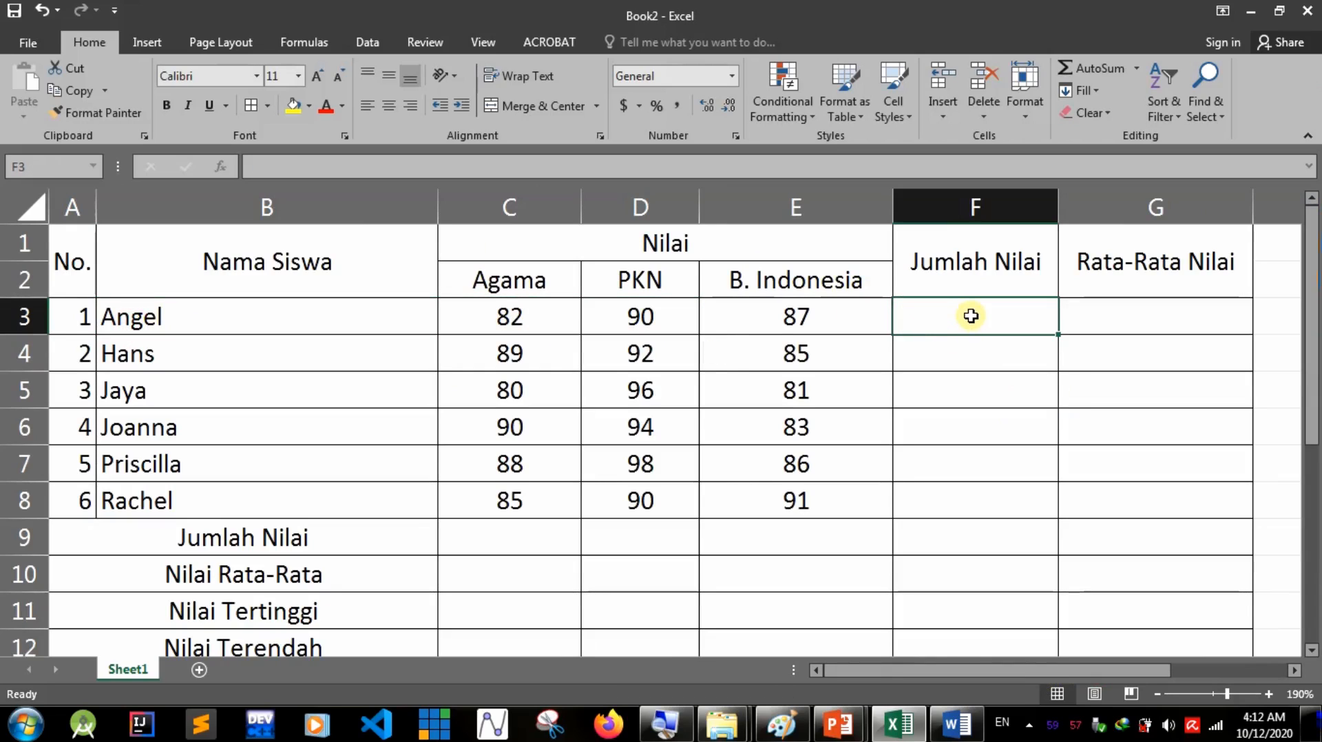
pyautogui.write('=')
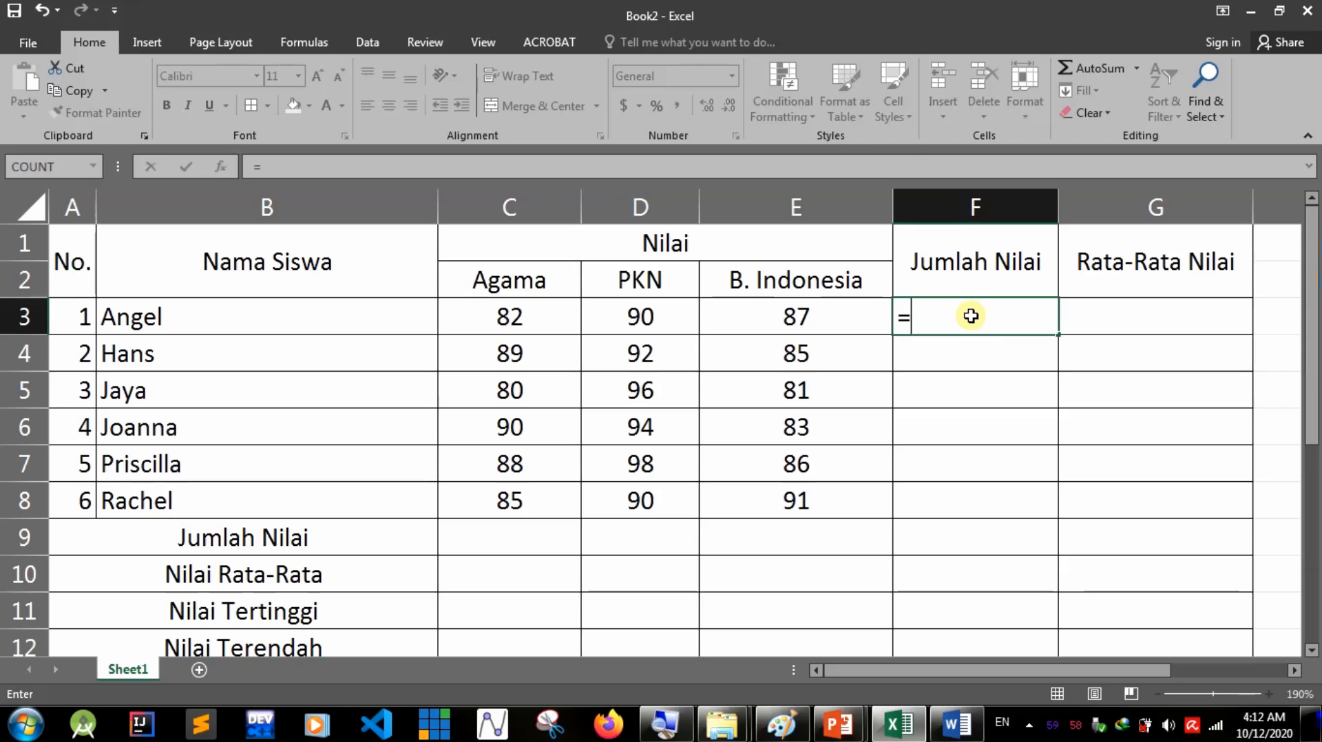
pyautogui.write('sum(')
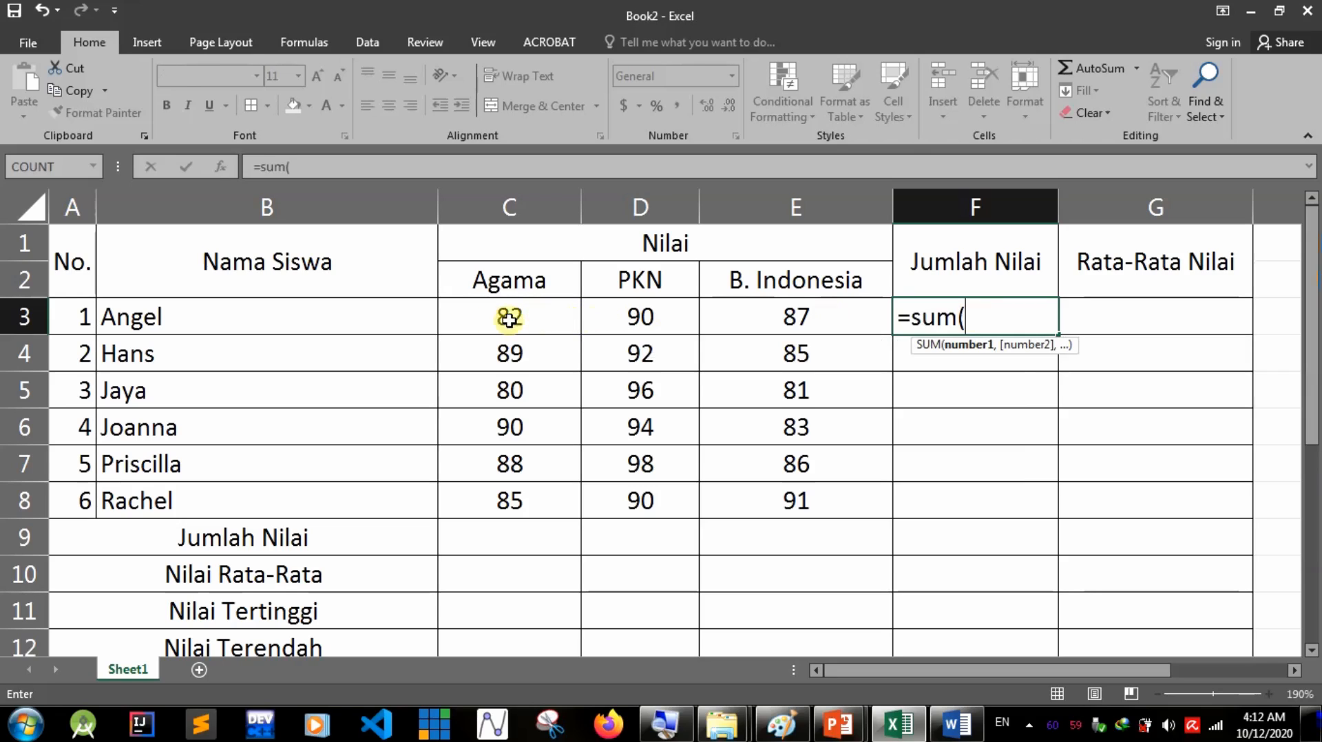
pyautogui.moveTo(501, 317); pyautogui.dragTo(784, 316)
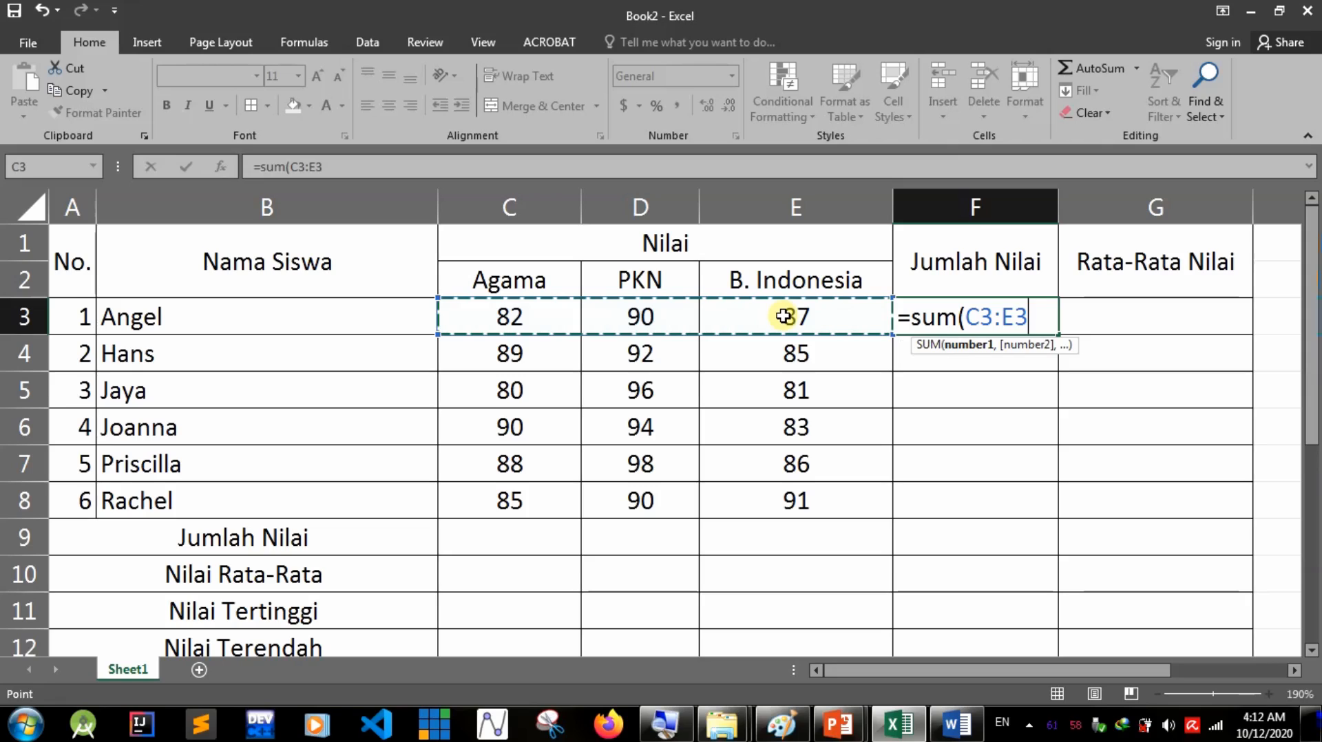
pyautogui.write(')')
pyautogui.press('Return')
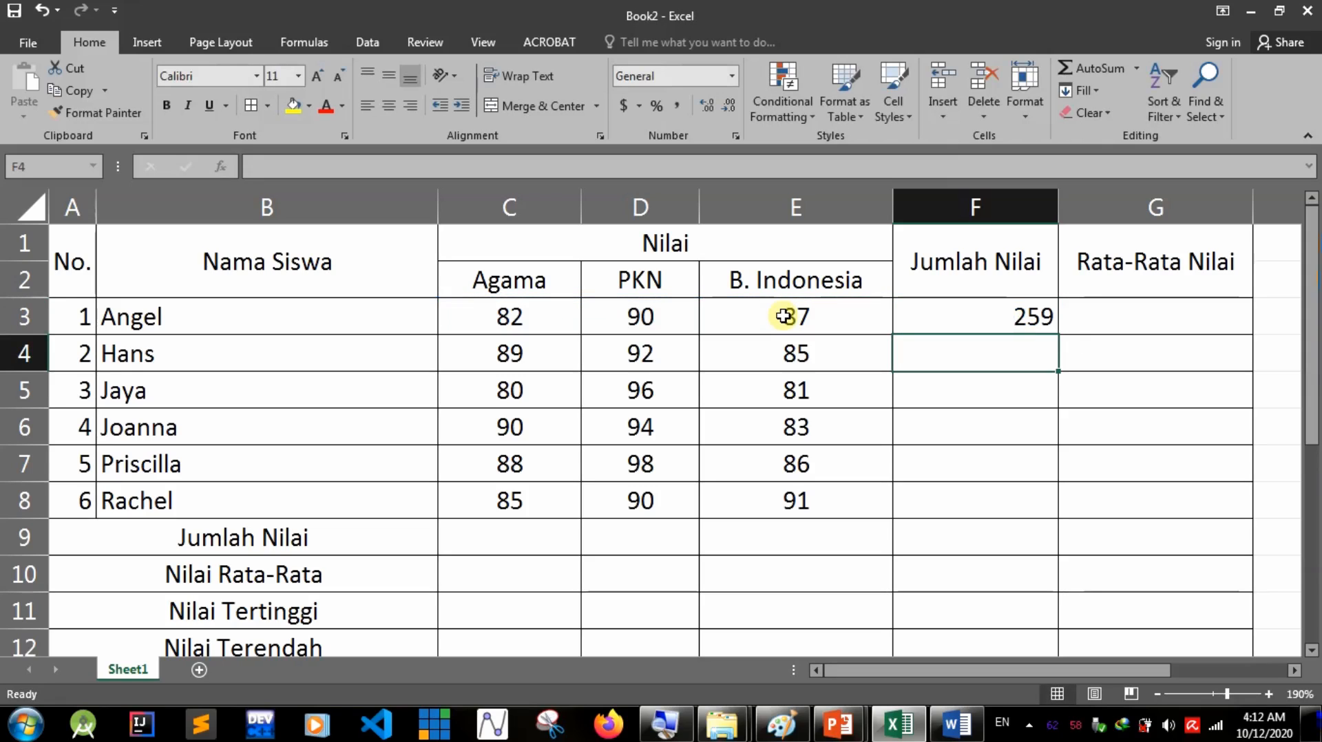
# Try the formula =sum(C4:E4) for the second student's total in cell F4, and clear the cell again.
pyautogui.write('=')
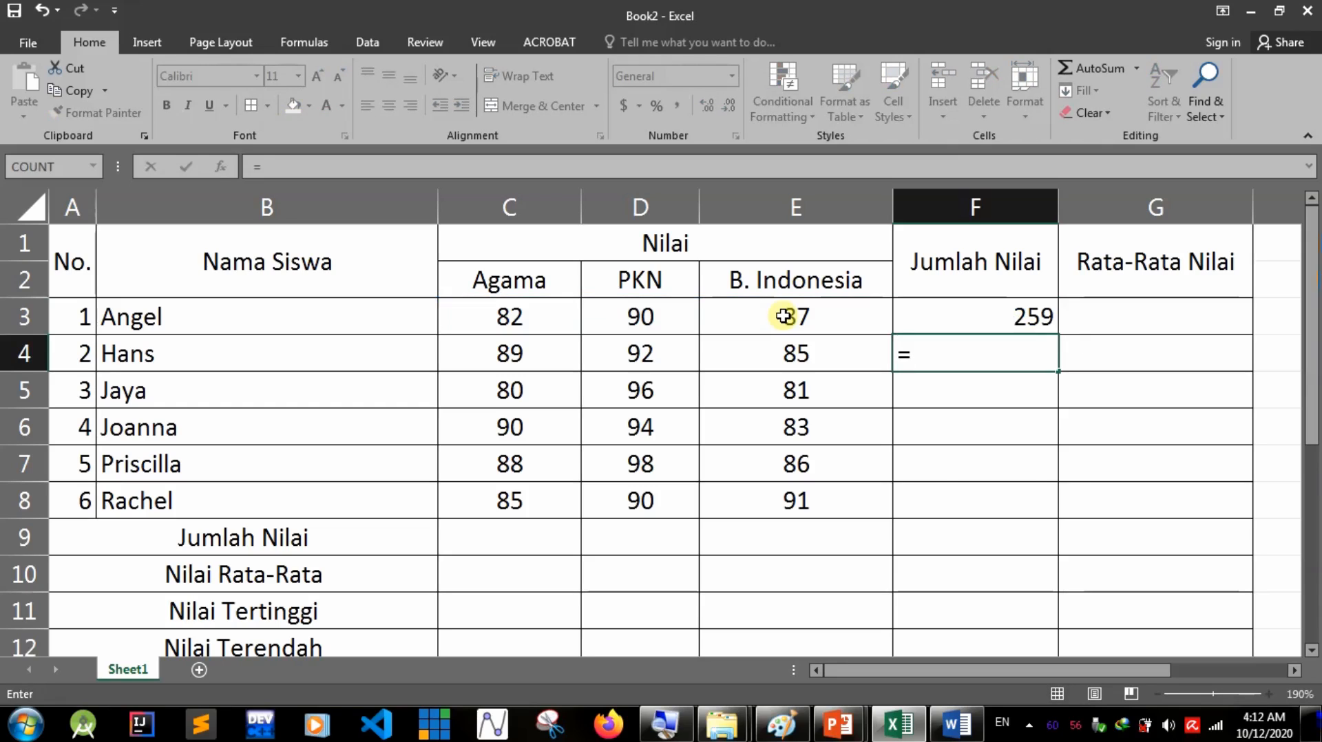
pyautogui.write('sum(')
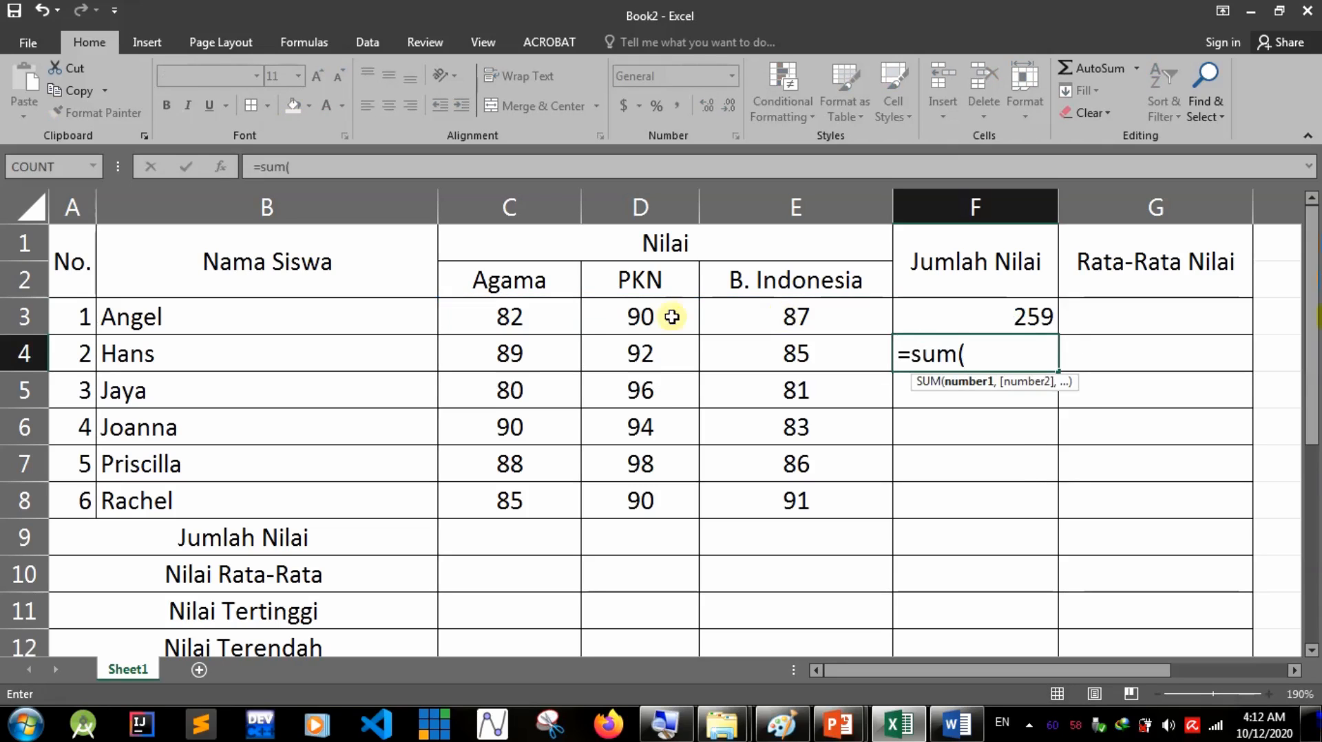
pyautogui.moveTo(532, 351); pyautogui.dragTo(778, 354)
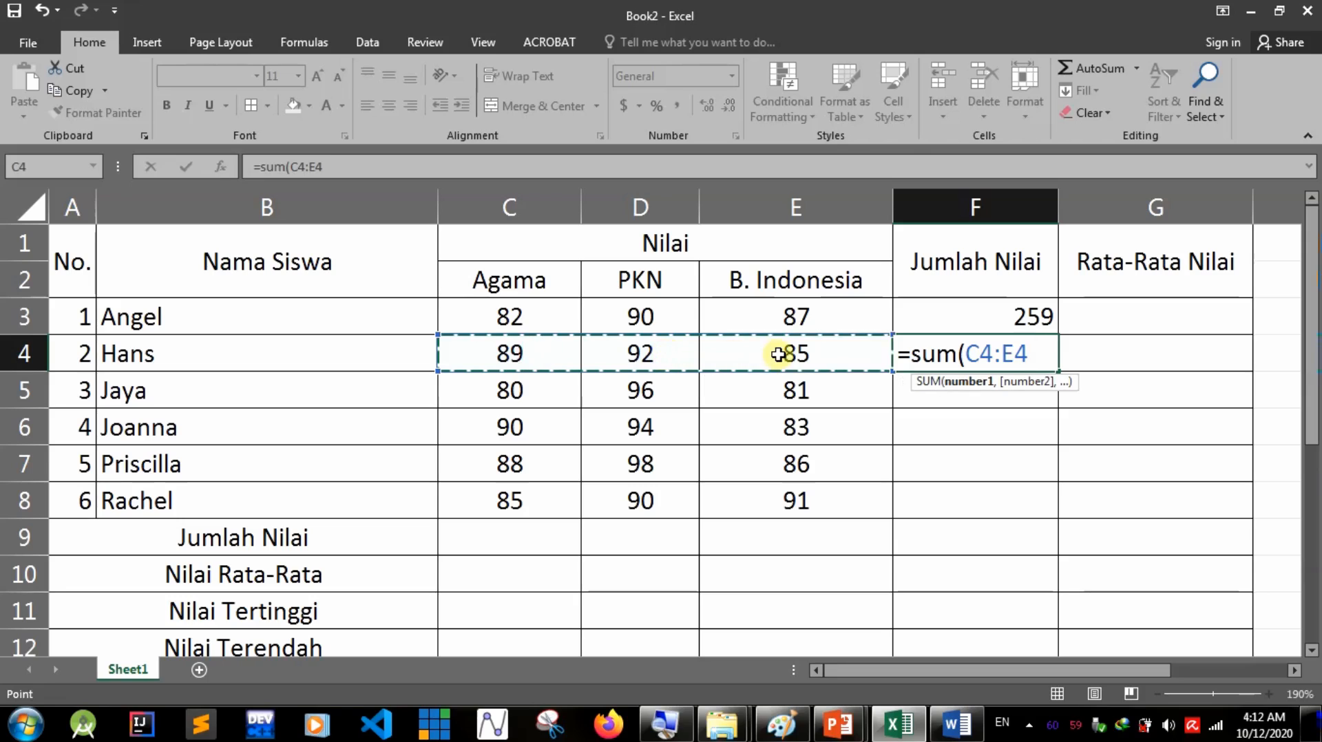
pyautogui.press('Return')
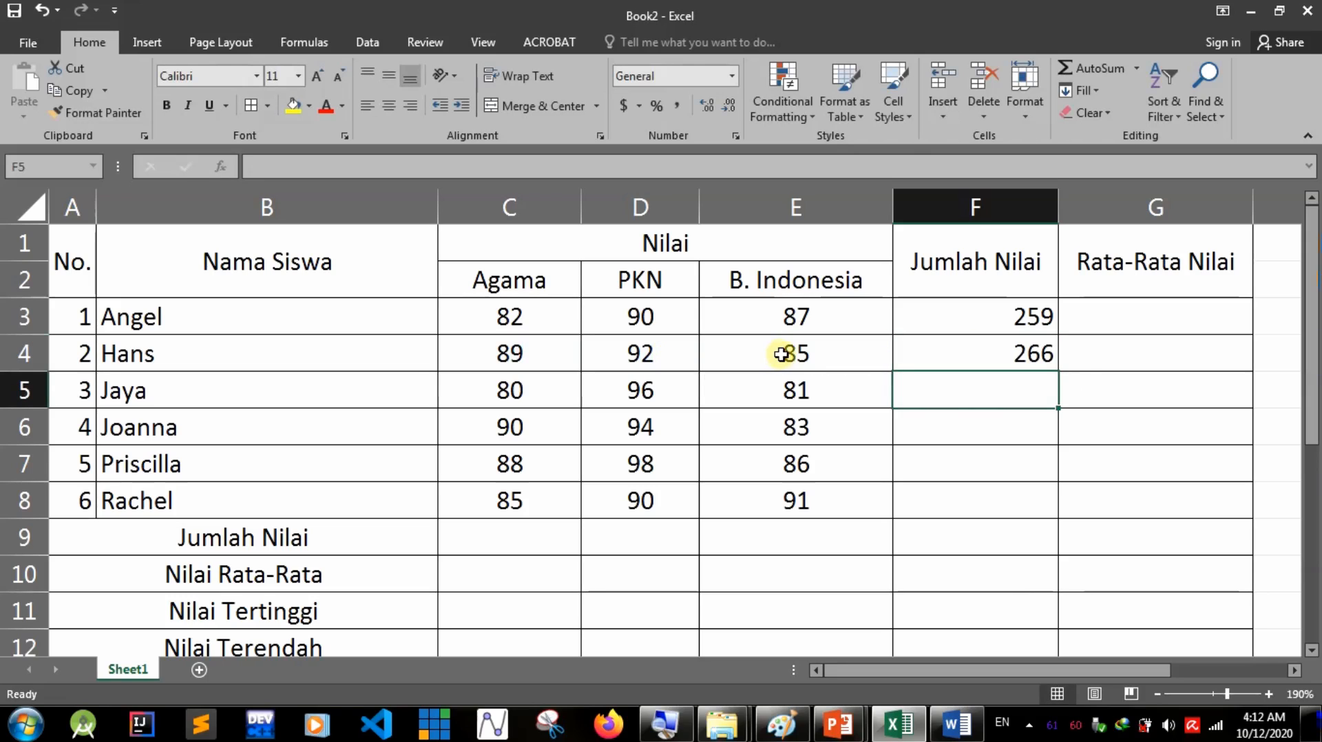
pyautogui.click(1021, 344)
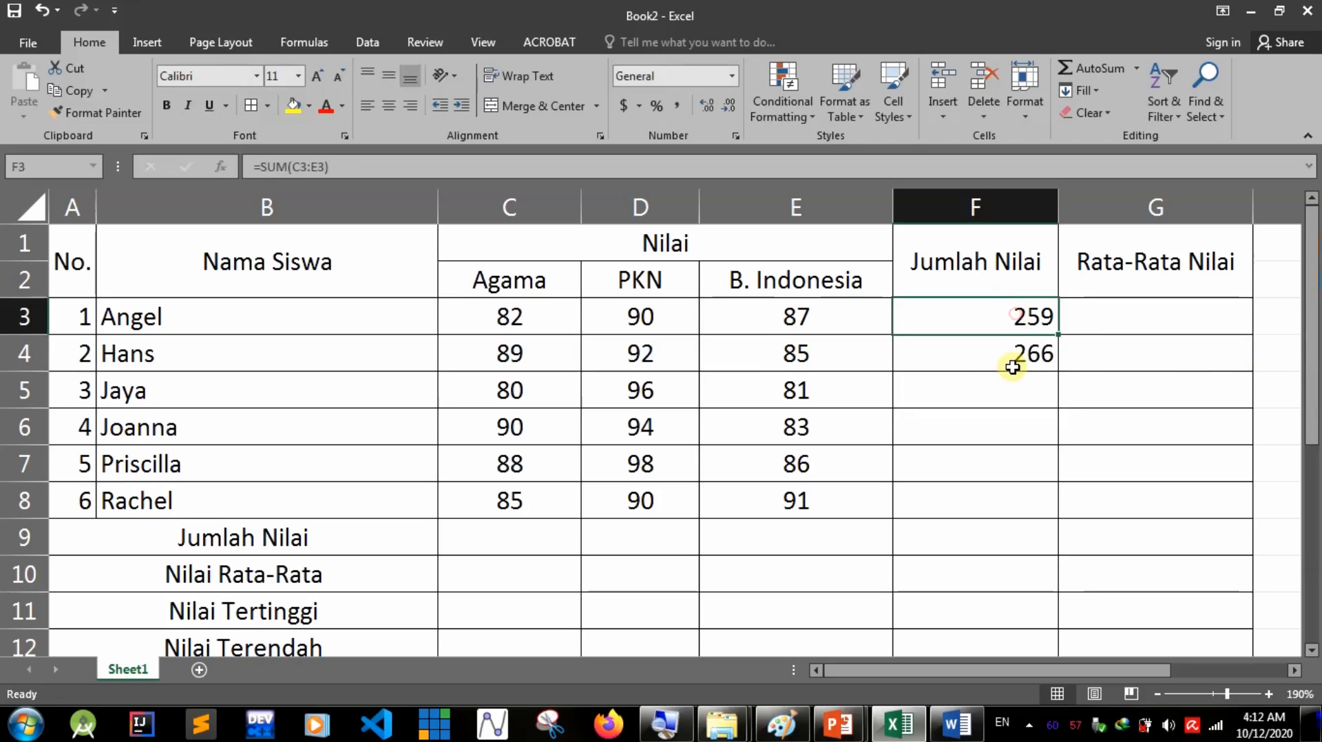
pyautogui.press('Delete')
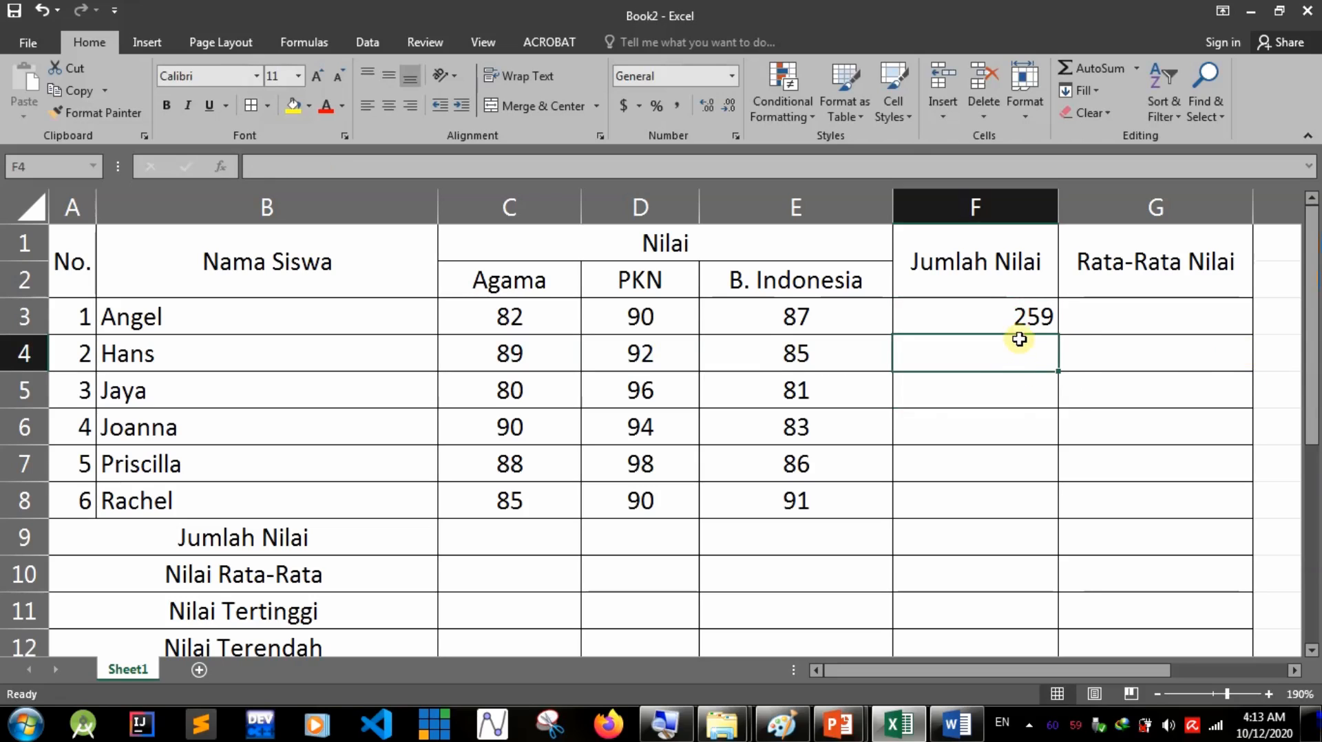
# Fill the Jumlah Nilai formula from cell F3 down through F8 for the remaining students.
pyautogui.click(1020, 319)
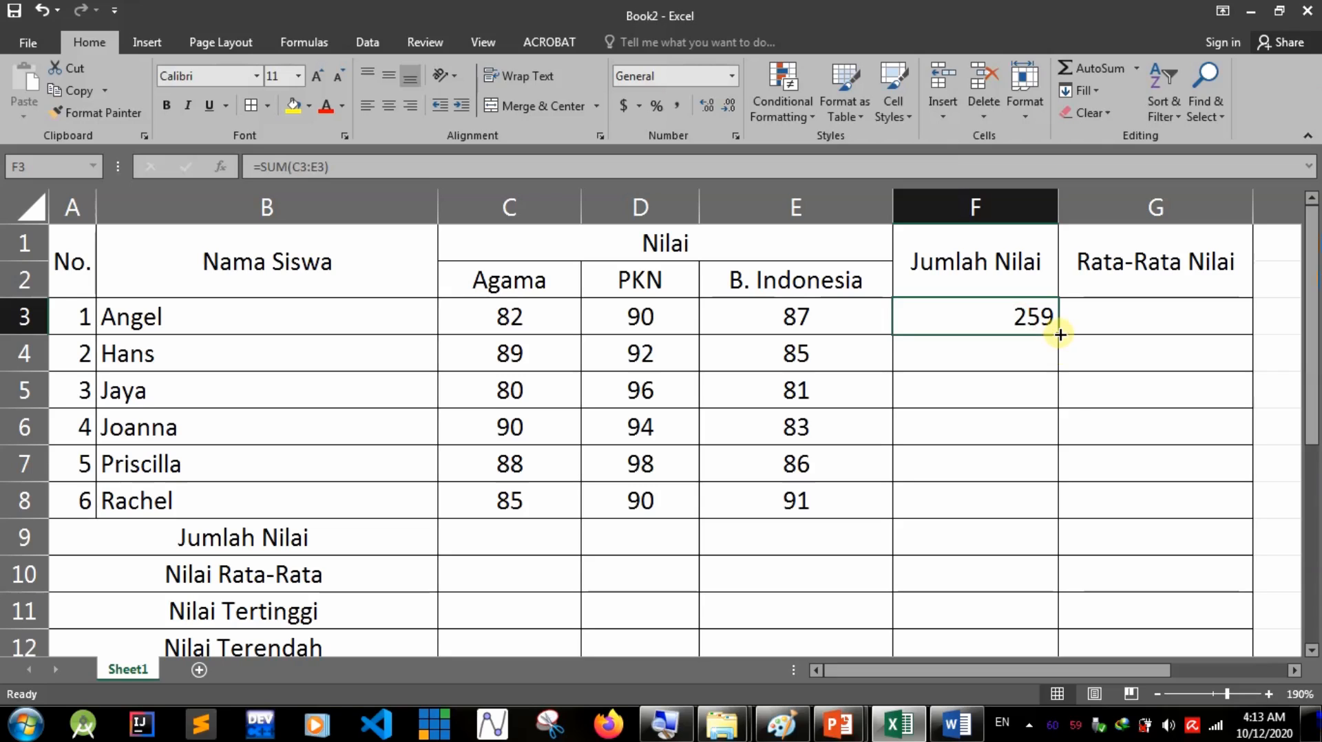
pyautogui.moveTo(1061, 334); pyautogui.dragTo(1054, 503)
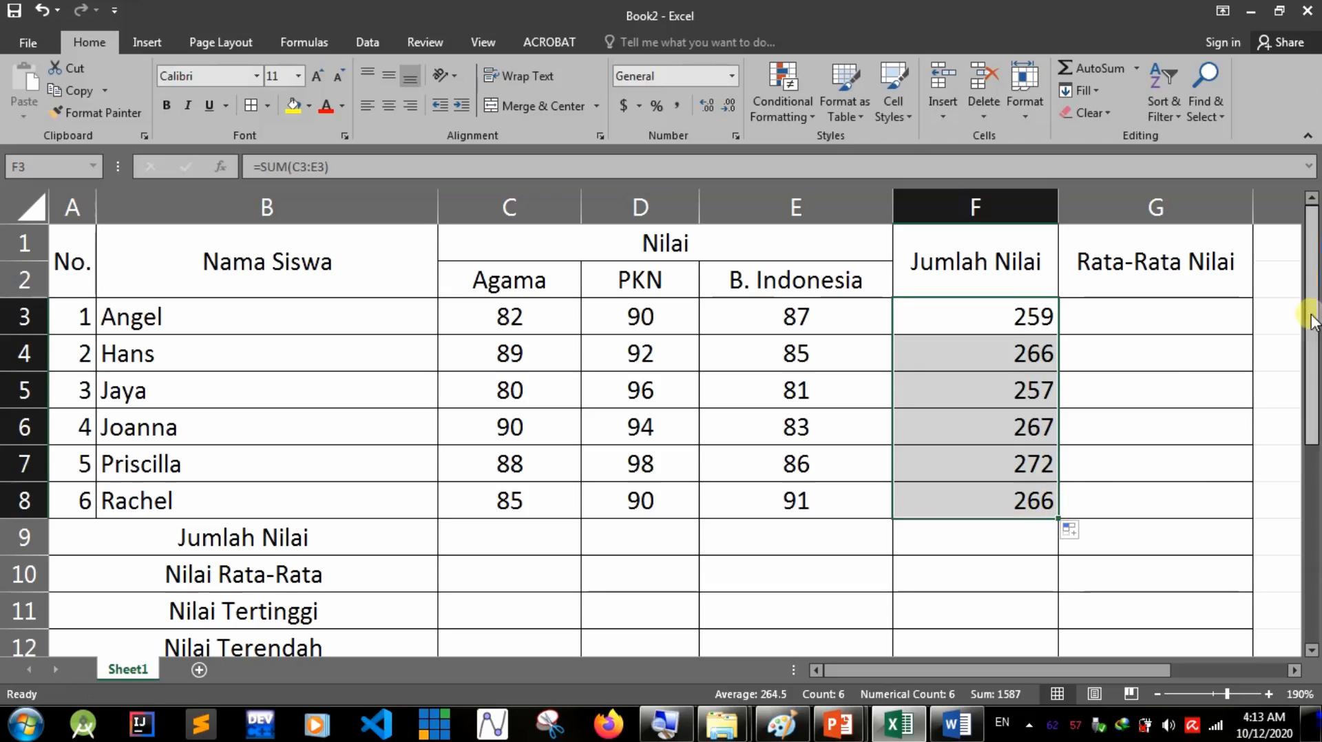
# Enter the Rata-Rata Nilai formula =average(D3:E3) in cell G3 and fill it down through G8.
pyautogui.click(1159, 314)
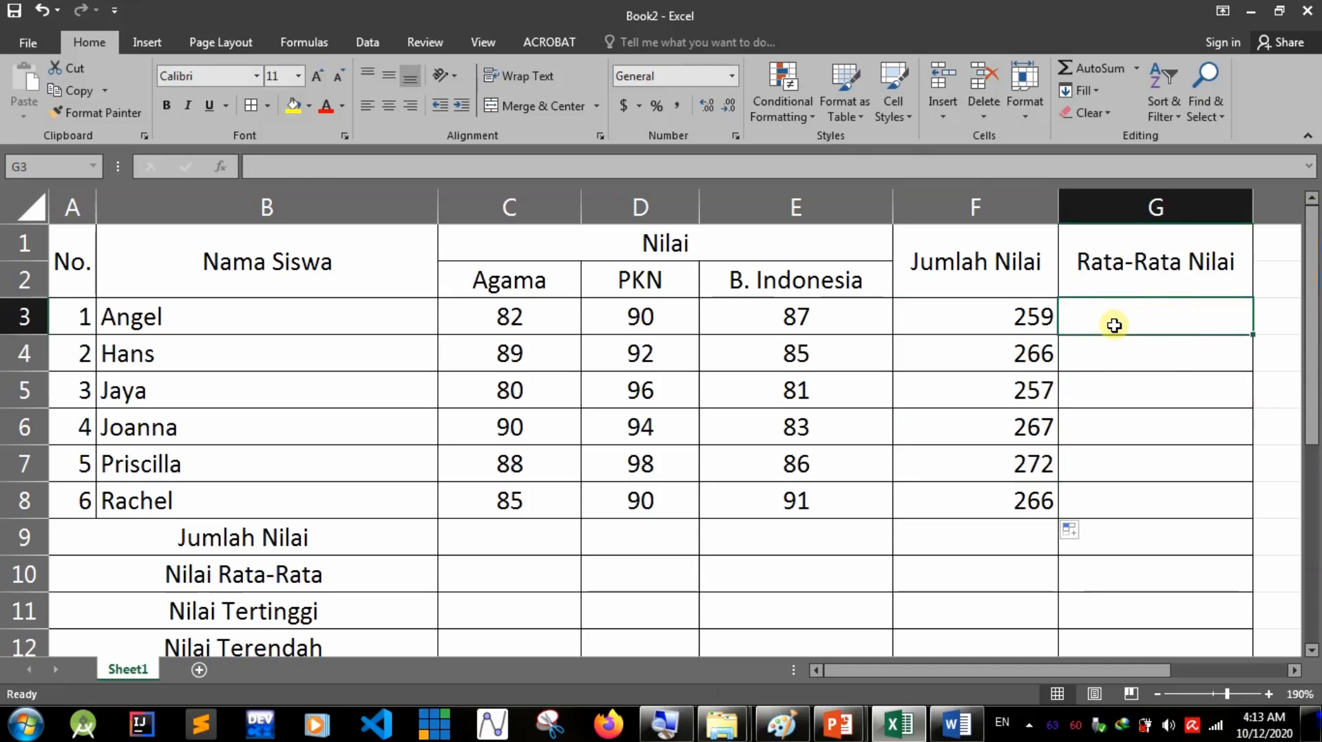
pyautogui.moveTo(476, 321); pyautogui.dragTo(868, 307)
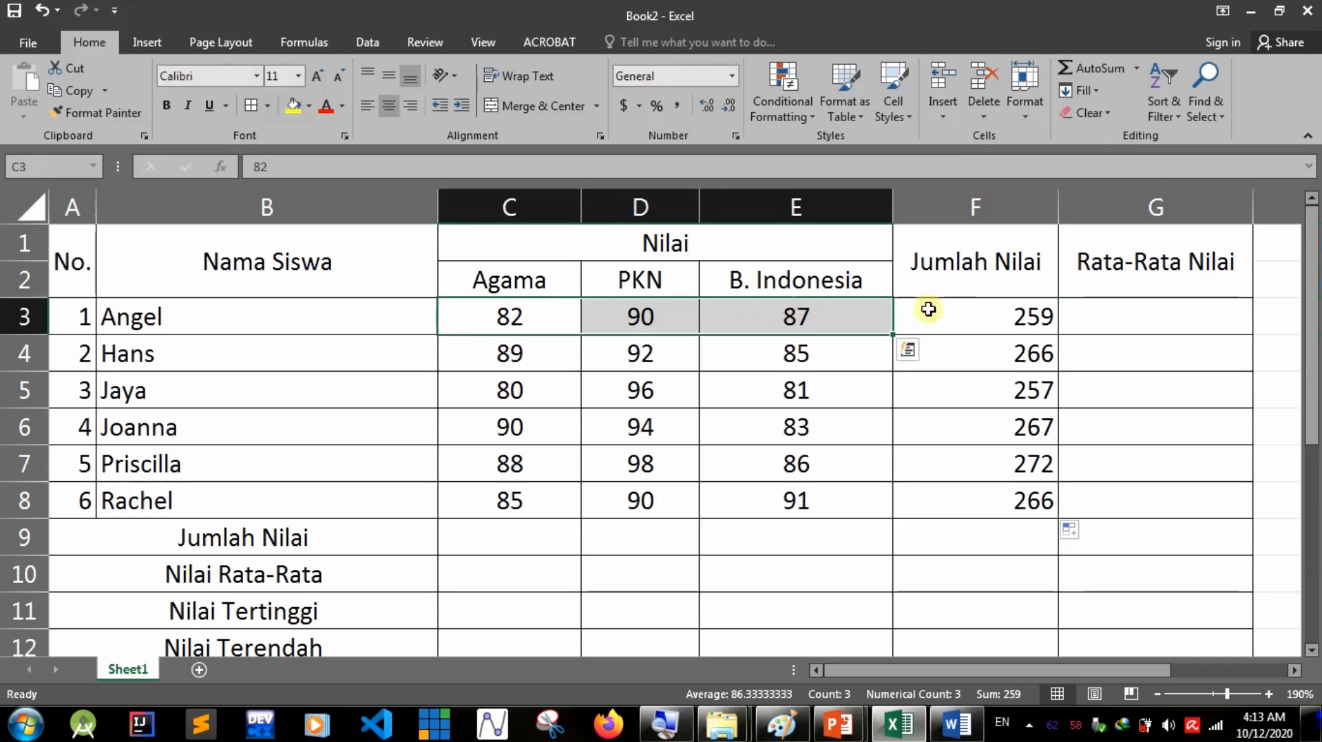
pyautogui.click(1198, 318)
pyautogui.write('=')
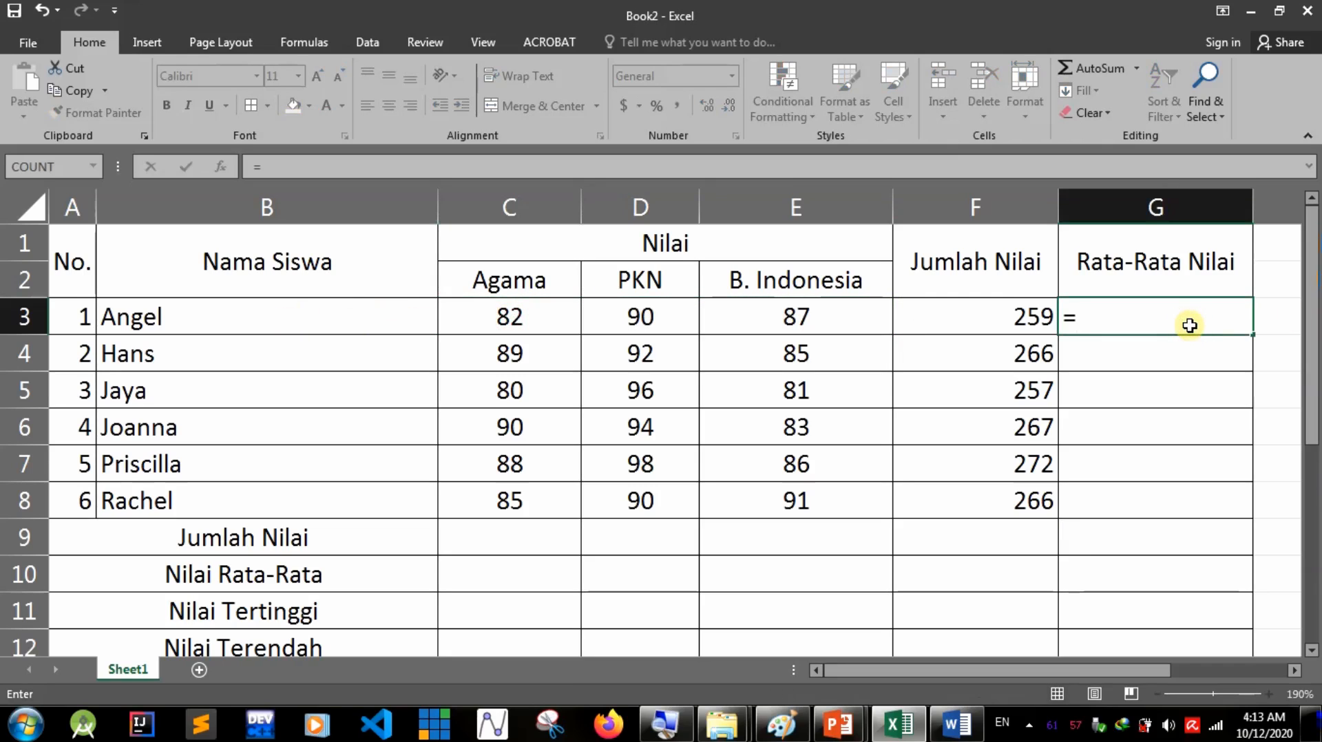
pyautogui.write('average(')
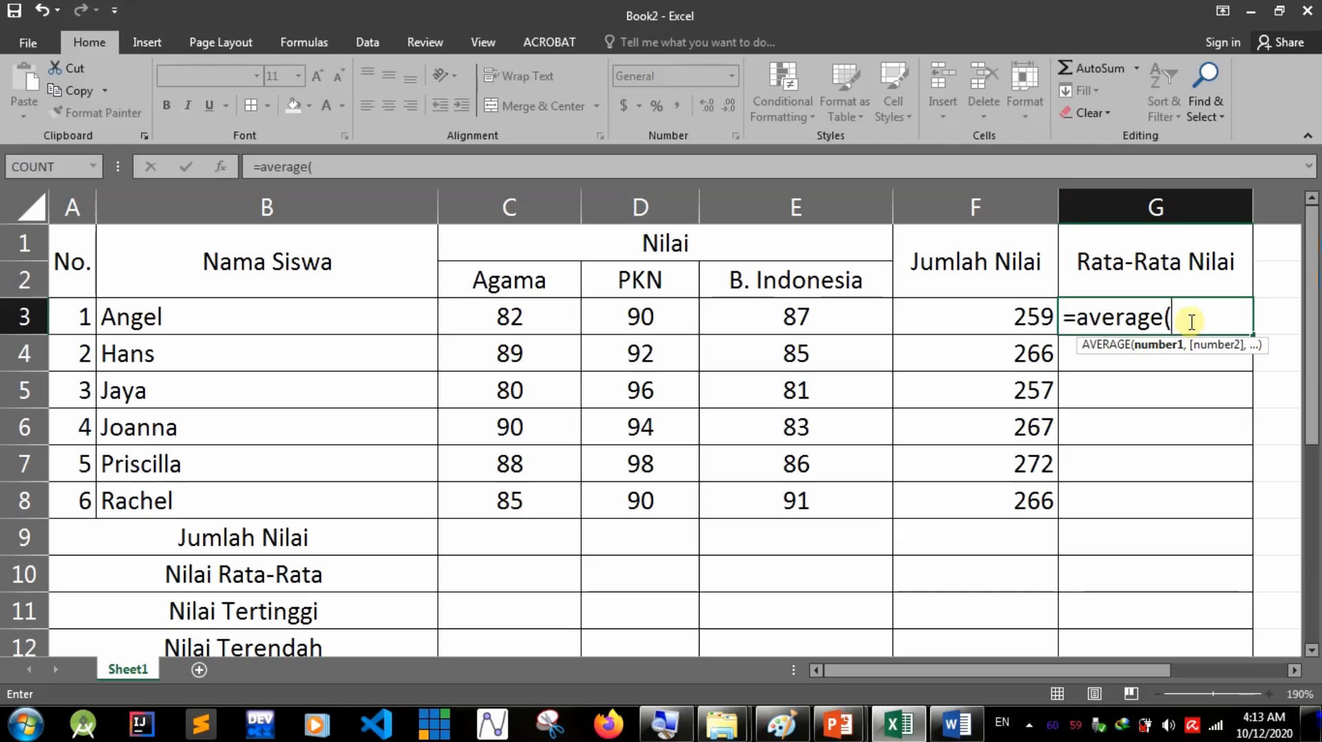
pyautogui.click(511, 317)
pyautogui.moveTo(511, 316); pyautogui.dragTo(769, 316)
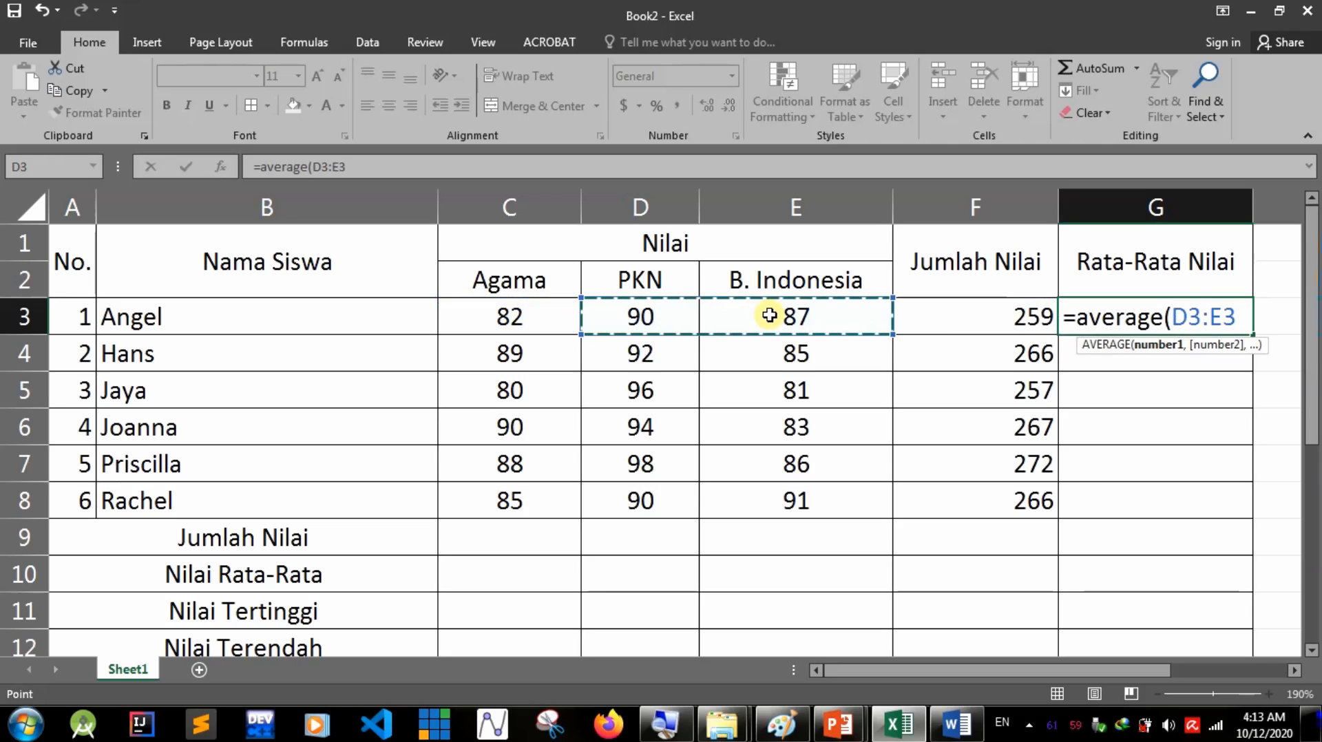
pyautogui.press('Return')
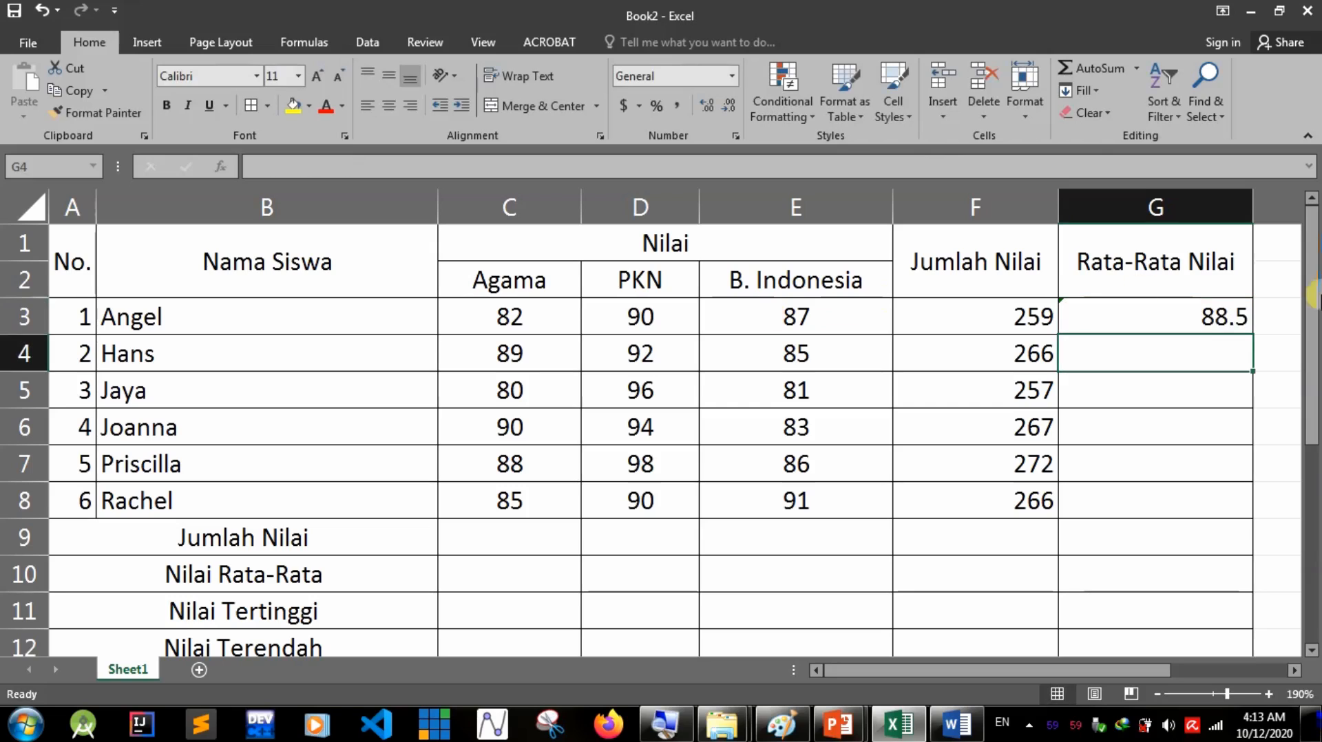
pyautogui.click(1178, 316)
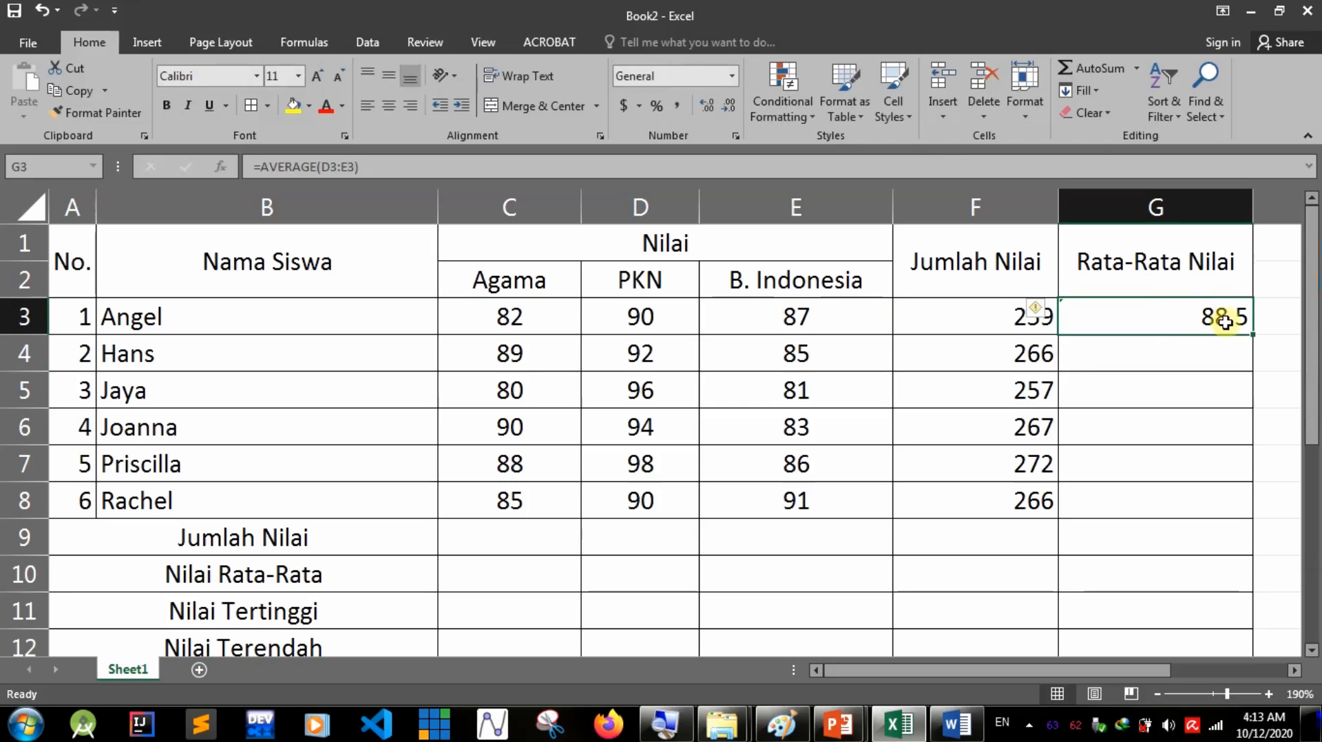
pyautogui.moveTo(1253, 338); pyautogui.dragTo(1223, 515)
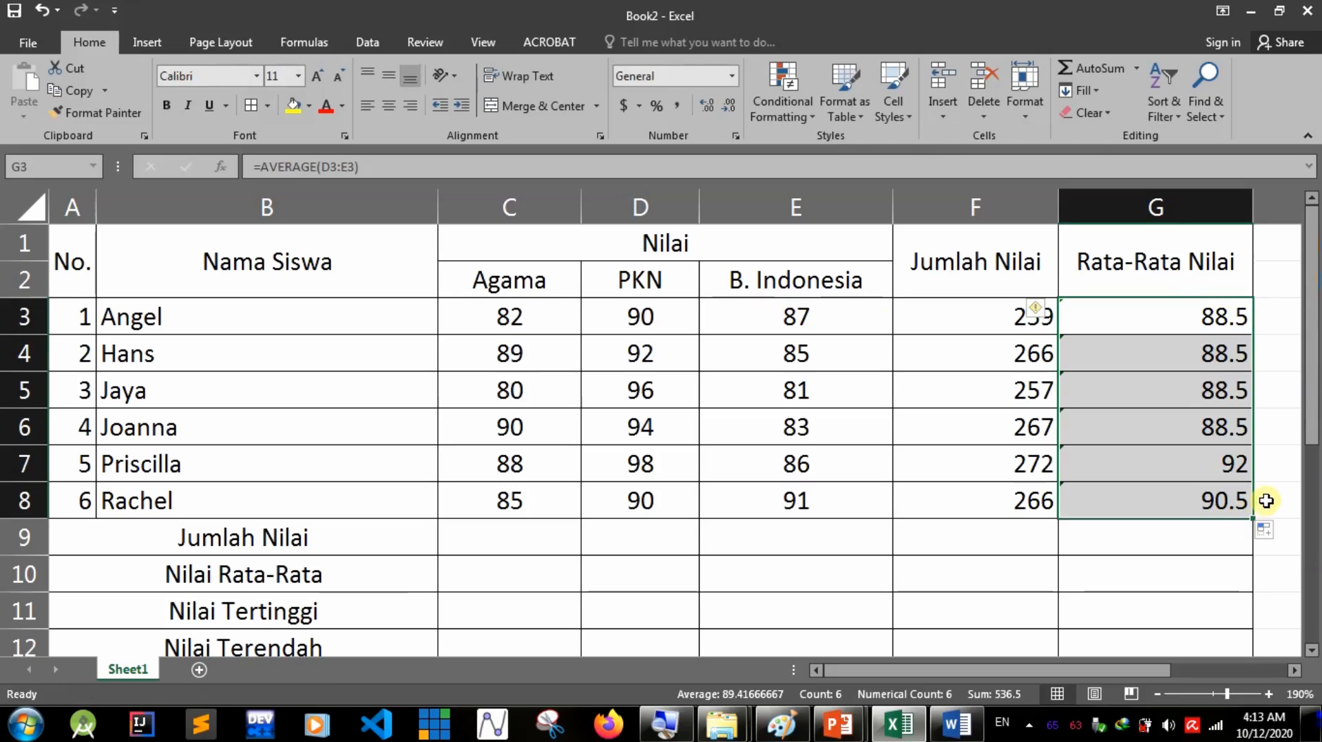
# Examine the first student's row scores and total, and the Agama column with its empty summary cells C9:C12.
pyautogui.click(692, 491)
pyautogui.scroll(-2, 620, 406)
pyautogui.scroll(1, 578, 342)
pyautogui.scroll(1, 577, 344)
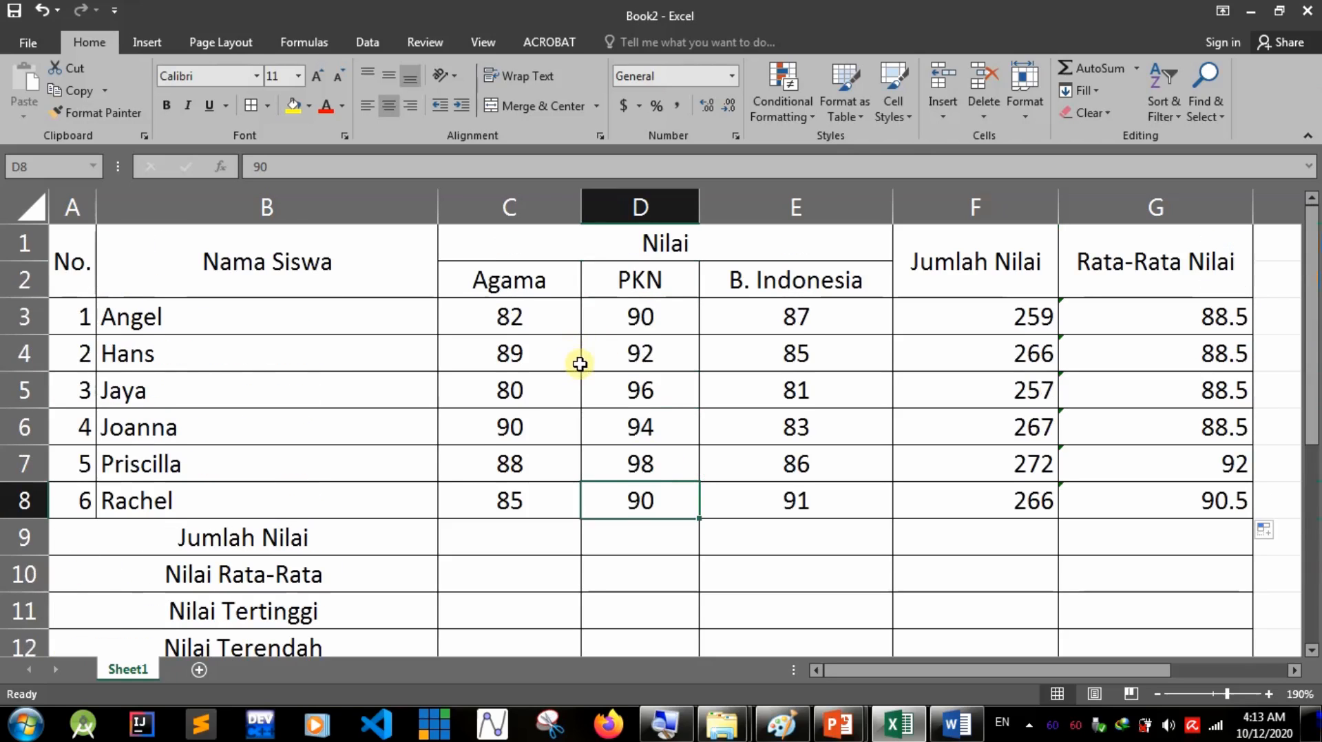
pyautogui.click(1014, 315)
pyautogui.moveTo(508, 316); pyautogui.dragTo(819, 331)
pyautogui.click(505, 544)
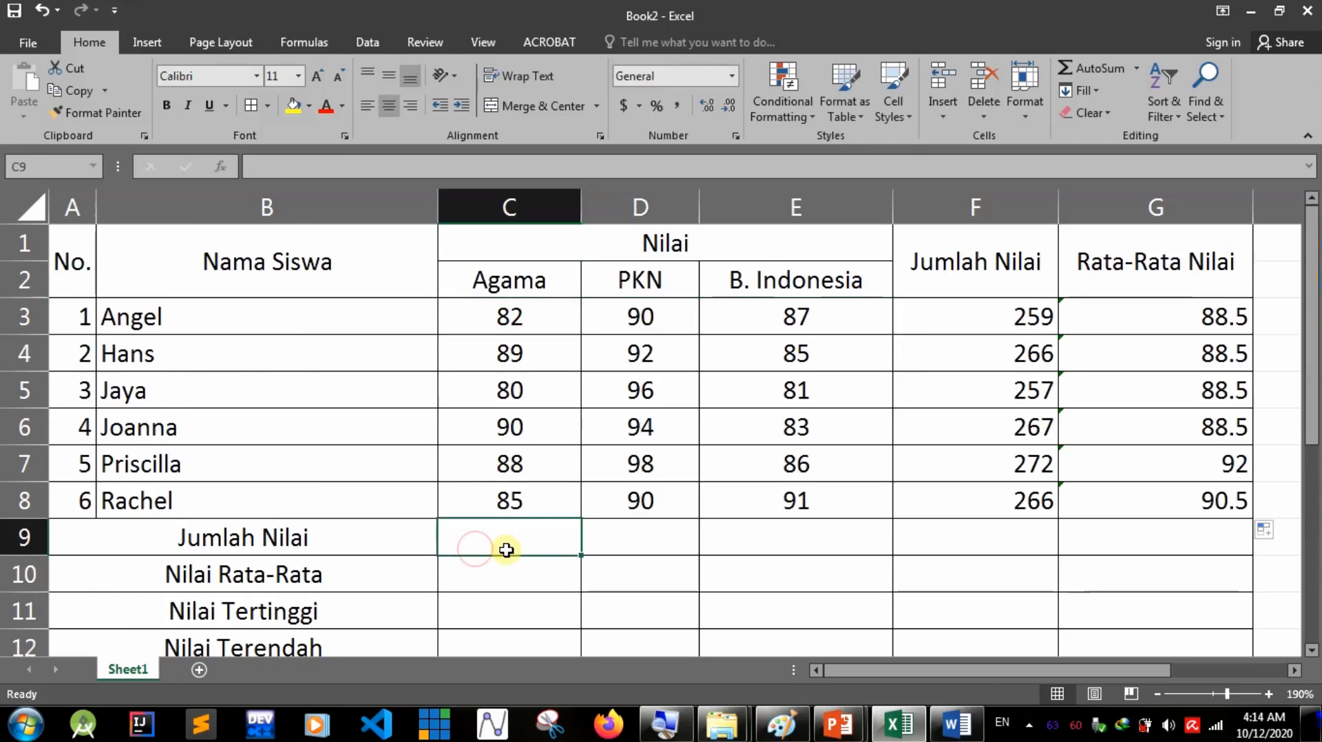
pyautogui.moveTo(539, 287); pyautogui.dragTo(478, 560)
pyautogui.scroll(-1, 478, 561)
pyautogui.moveTo(361, 440); pyautogui.dragTo(469, 543)
pyautogui.moveTo(513, 431); pyautogui.dragTo(514, 534)
pyautogui.scroll(3, 514, 535)
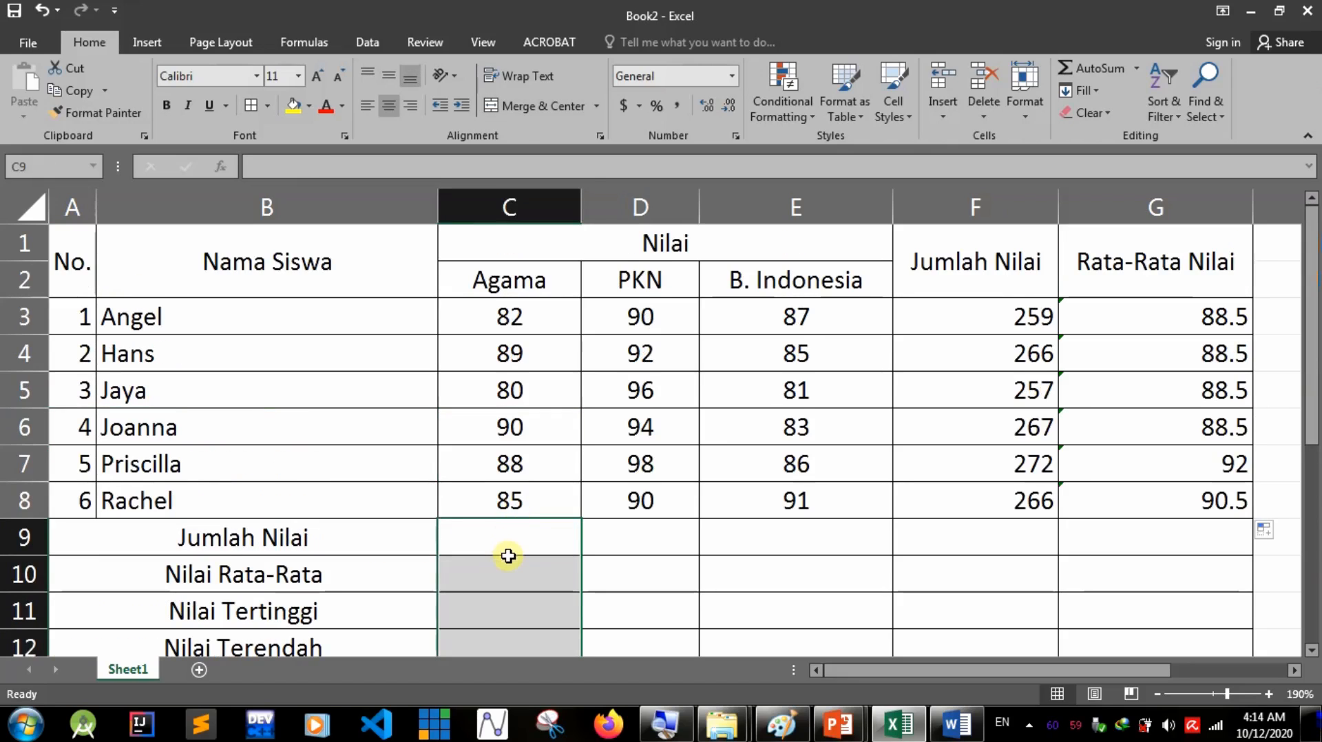
pyautogui.click(508, 546)
pyautogui.moveTo(999, 315); pyautogui.dragTo(950, 315)
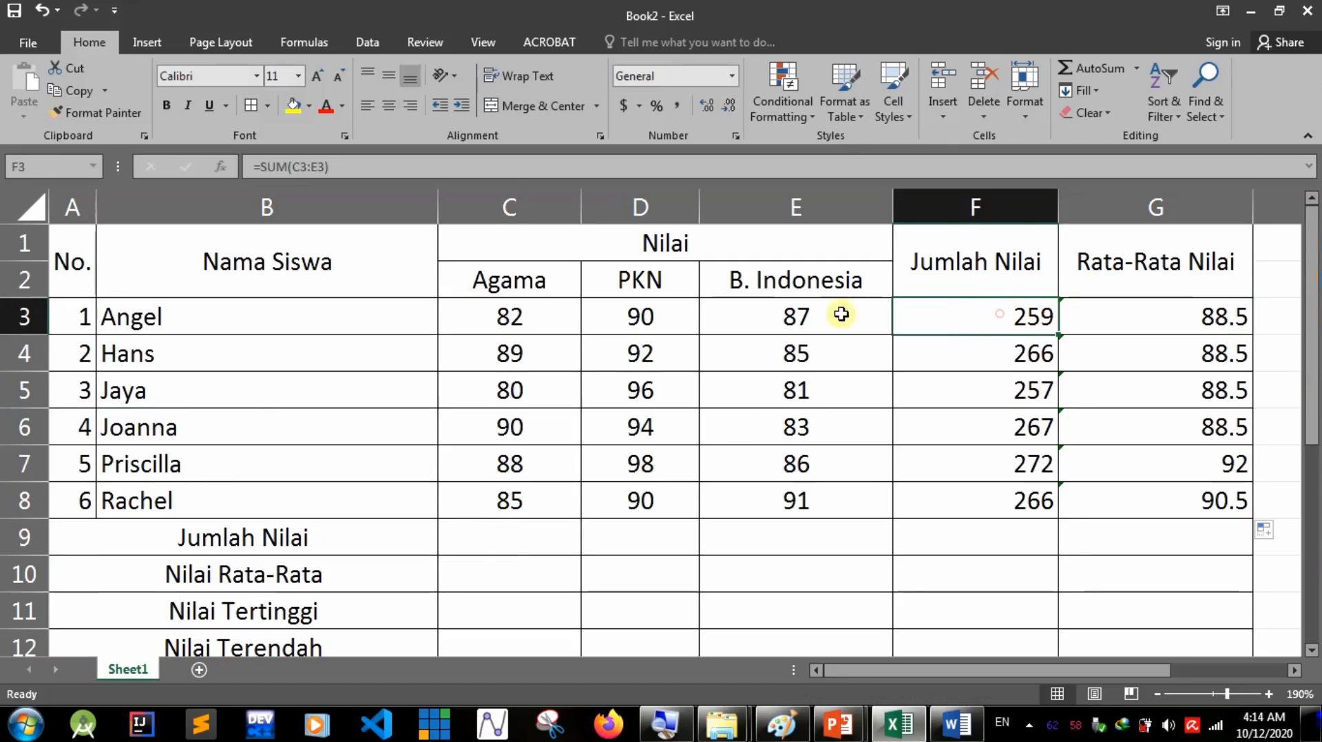
pyautogui.click(571, 318)
pyautogui.moveTo(571, 318); pyautogui.dragTo(832, 319)
pyautogui.moveTo(531, 319); pyautogui.dragTo(848, 320)
pyautogui.click(954, 318)
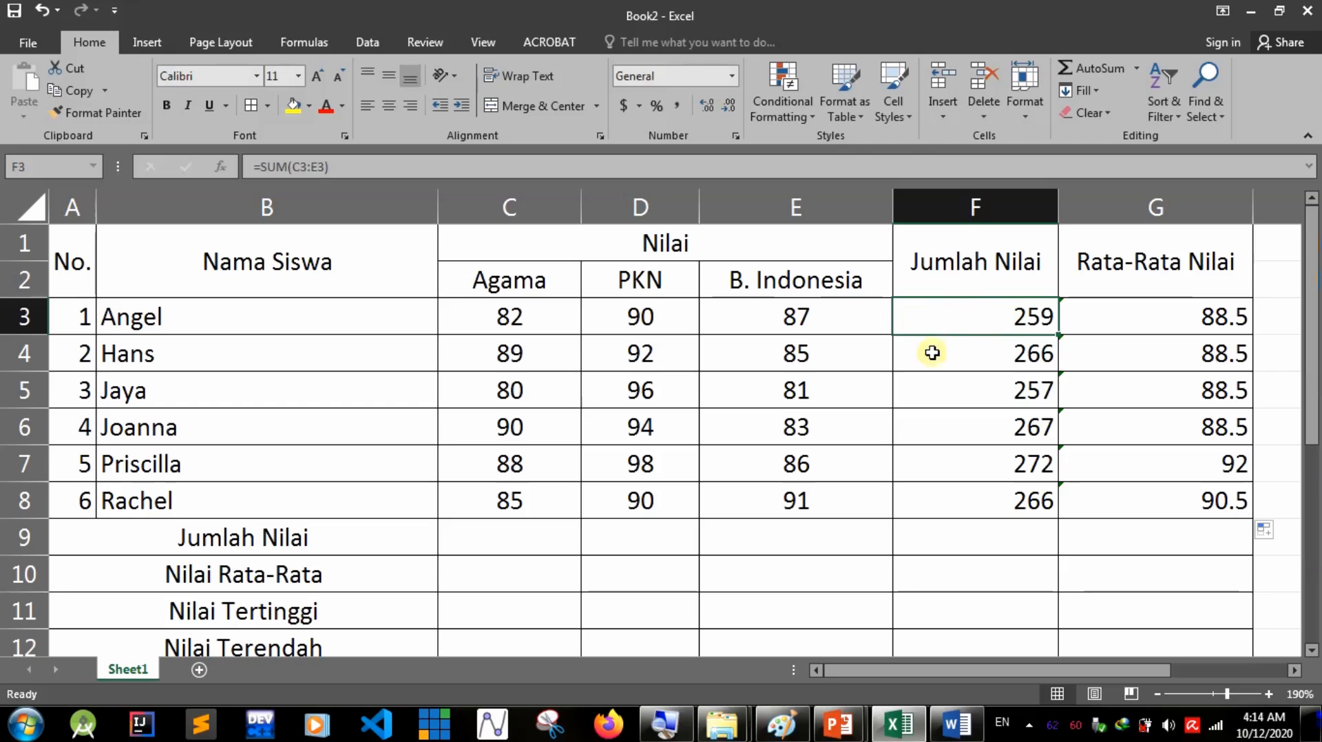
# Total the Agama scores in the Jumlah Nilai cell C9 with the formula =sum(C3:C8).
pyautogui.click(502, 538)
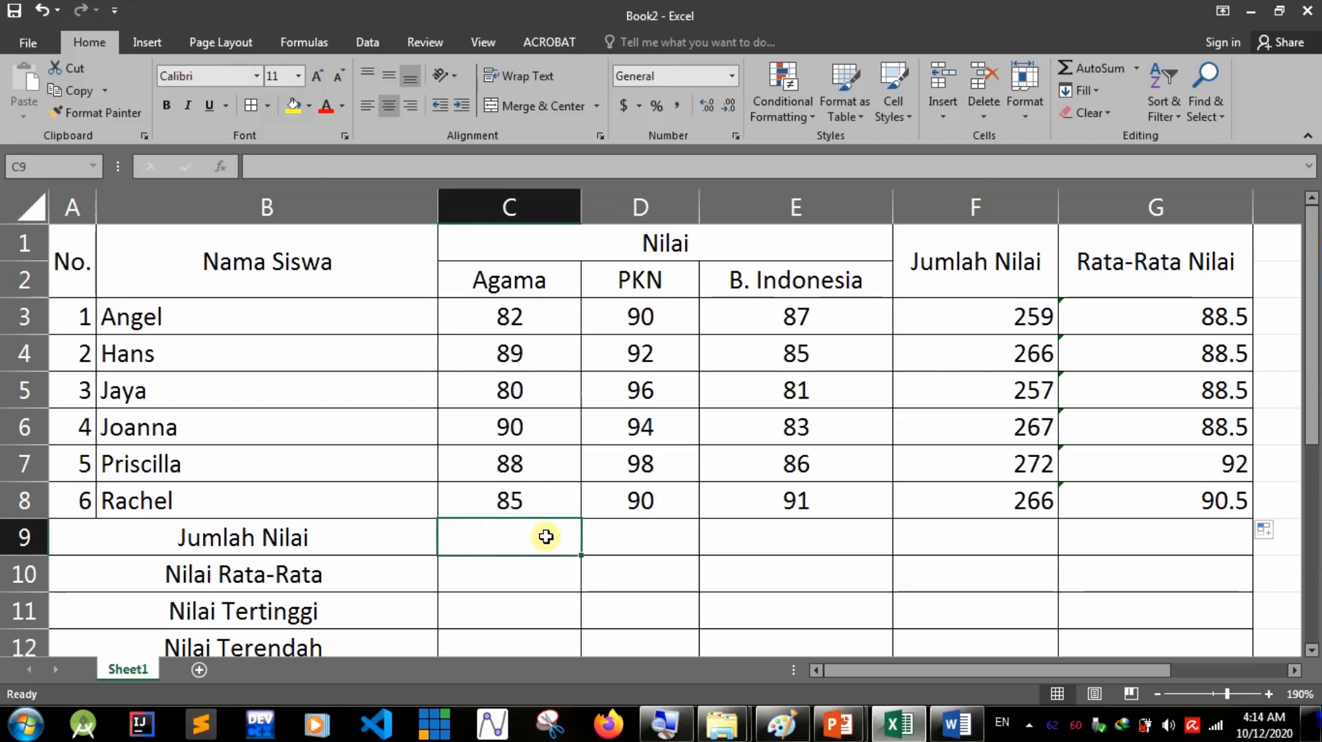
pyautogui.write('=sum')
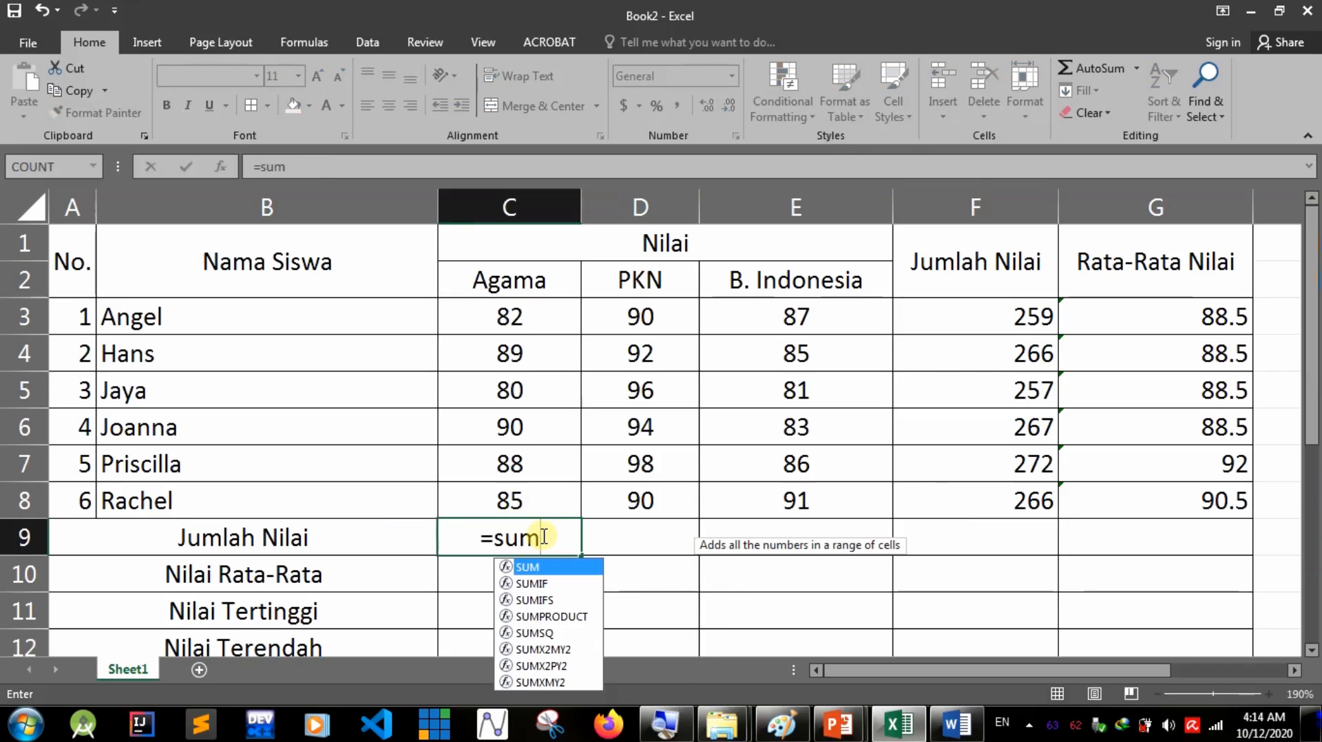
pyautogui.write('(')
pyautogui.moveTo(538, 318); pyautogui.dragTo(537, 501)
pyautogui.write(')')
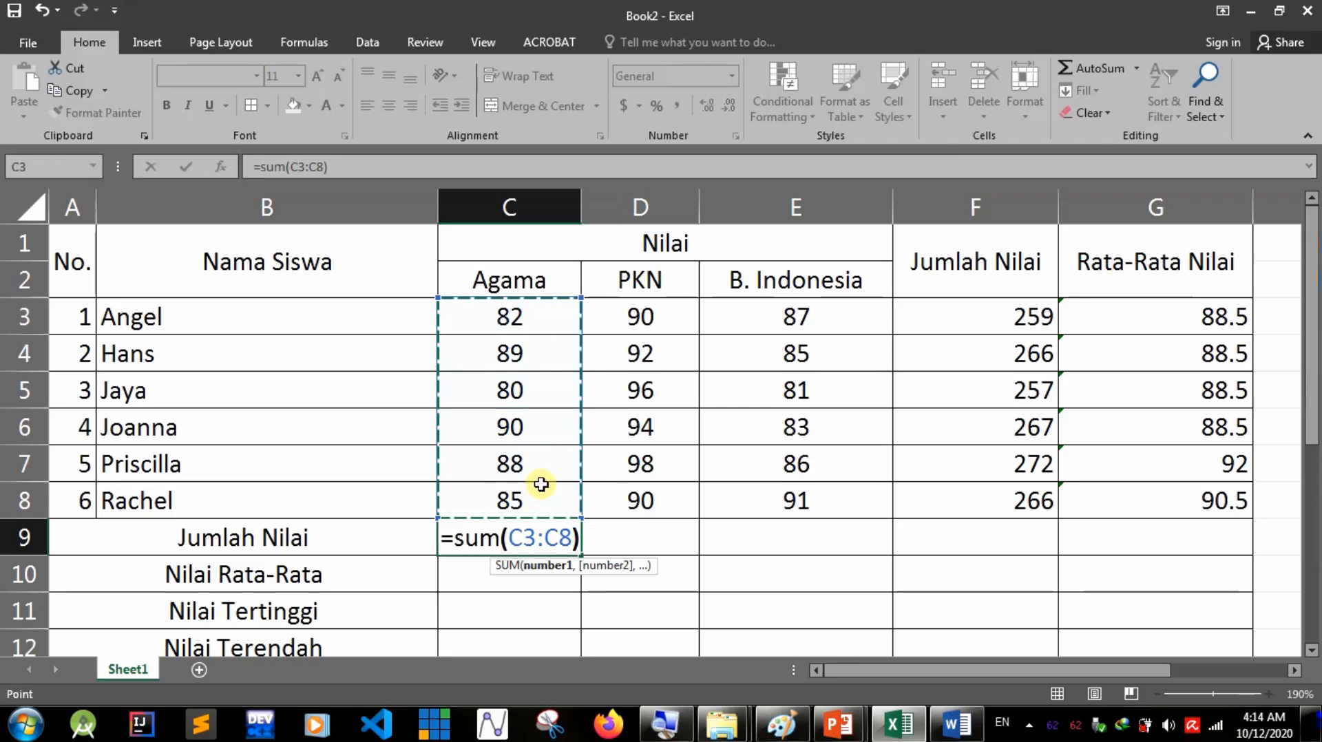
pyautogui.press('Return')
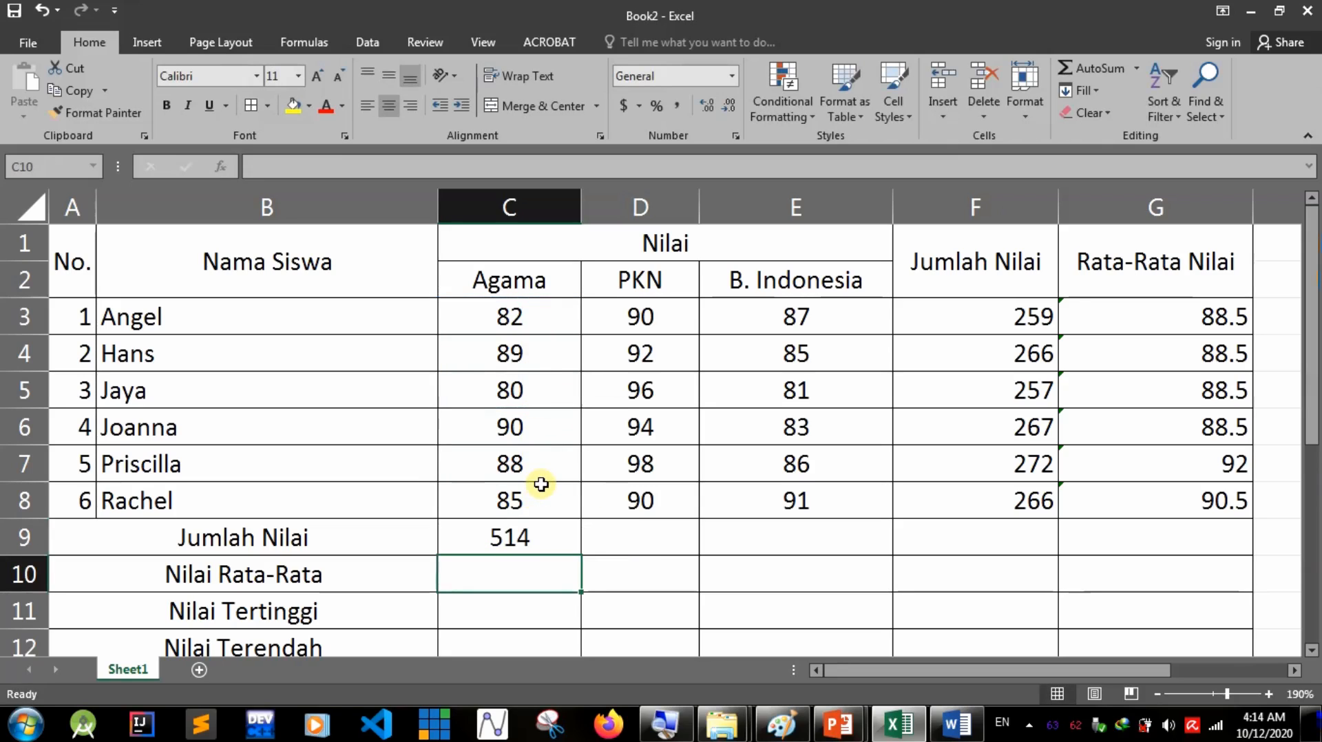
# Average the Agama scores in the Nilai Rata-Rata cell C10 with the formula =average(C3:C8).
pyautogui.click(430, 582)
pyautogui.click(496, 582)
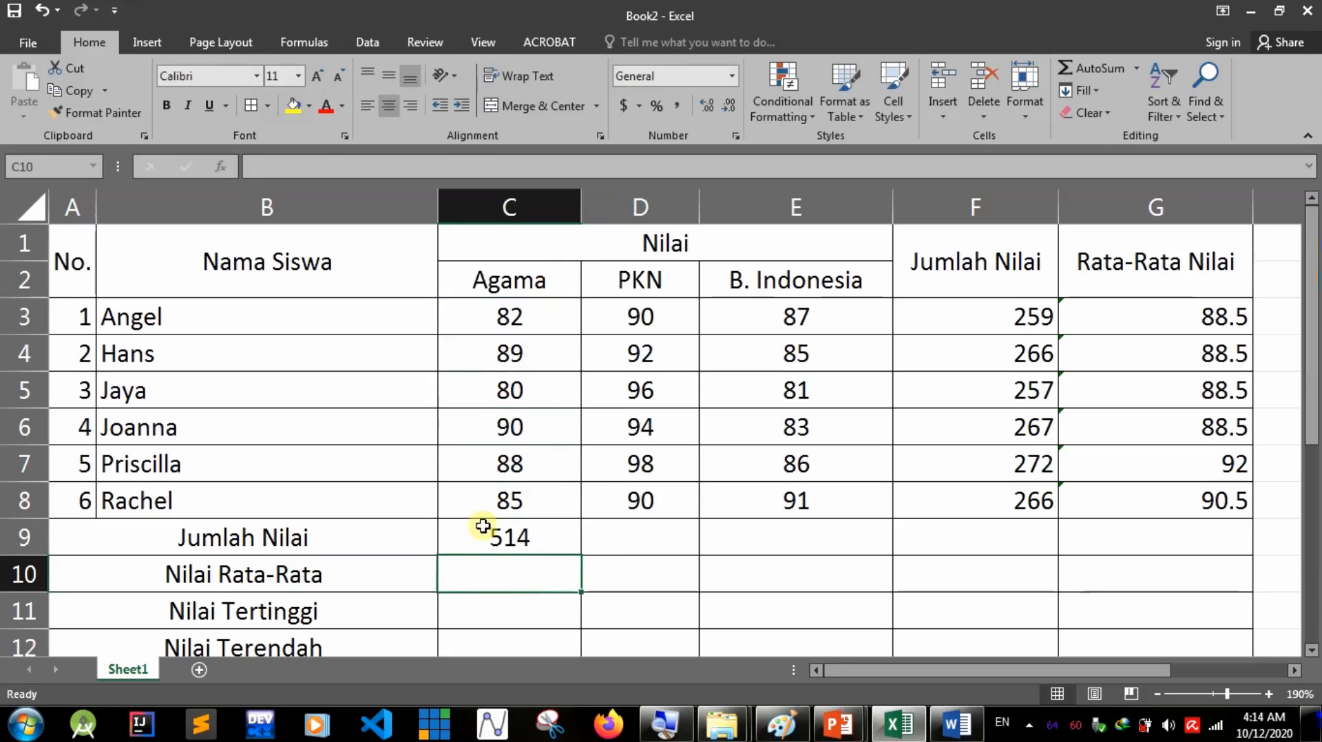
pyautogui.write('=a')
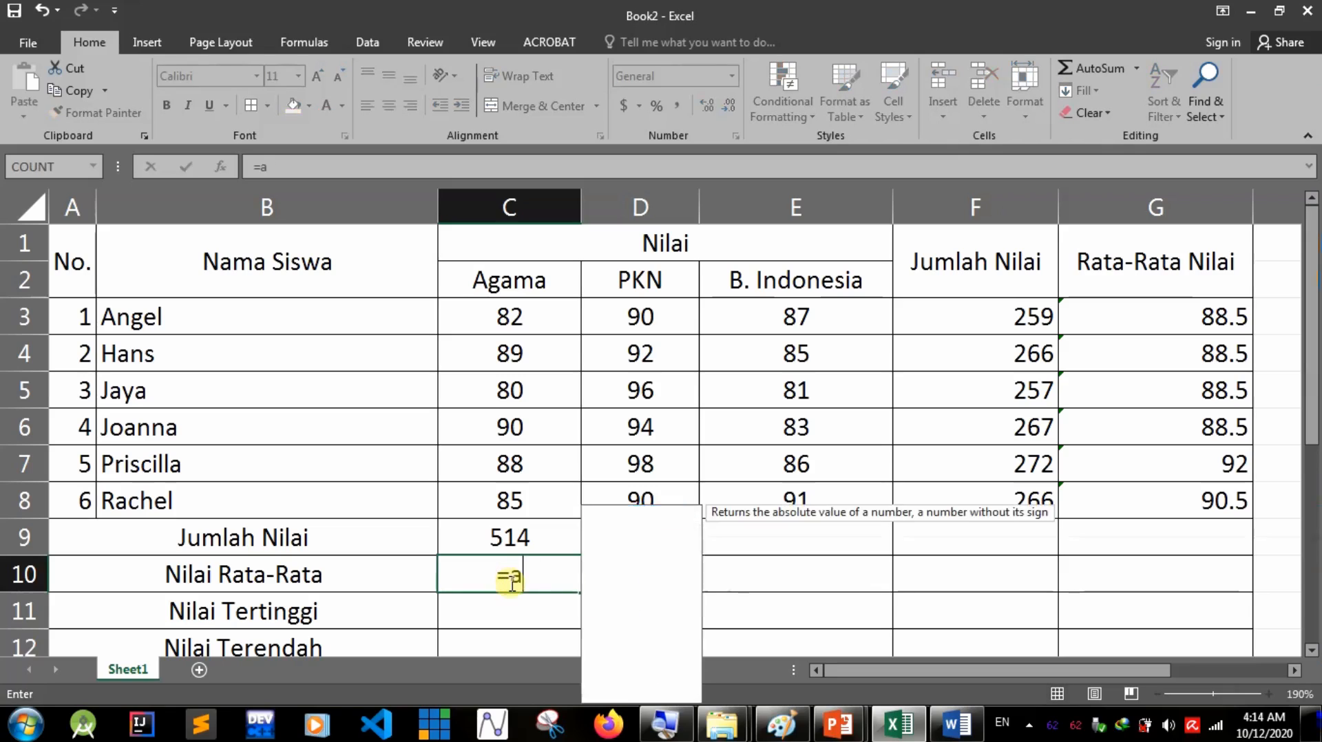
pyautogui.write('verage(')
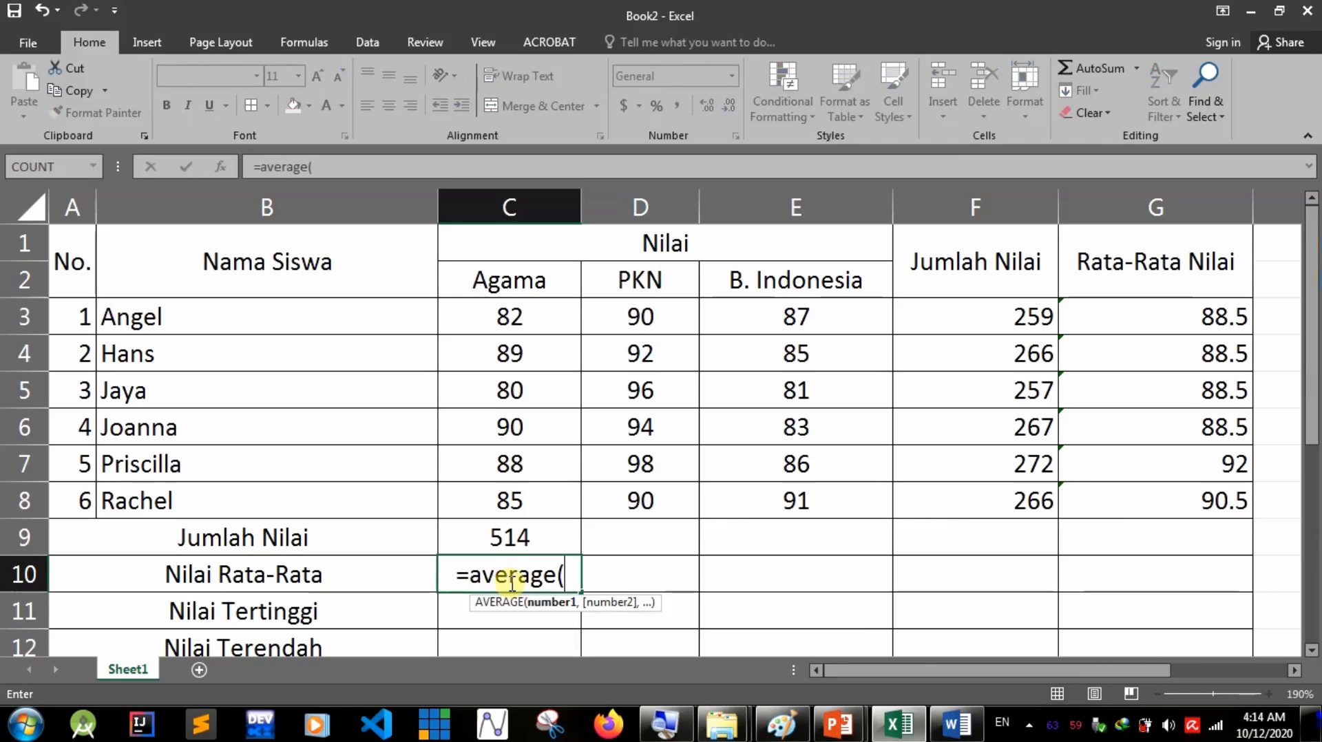
pyautogui.moveTo(536, 318); pyautogui.dragTo(539, 493)
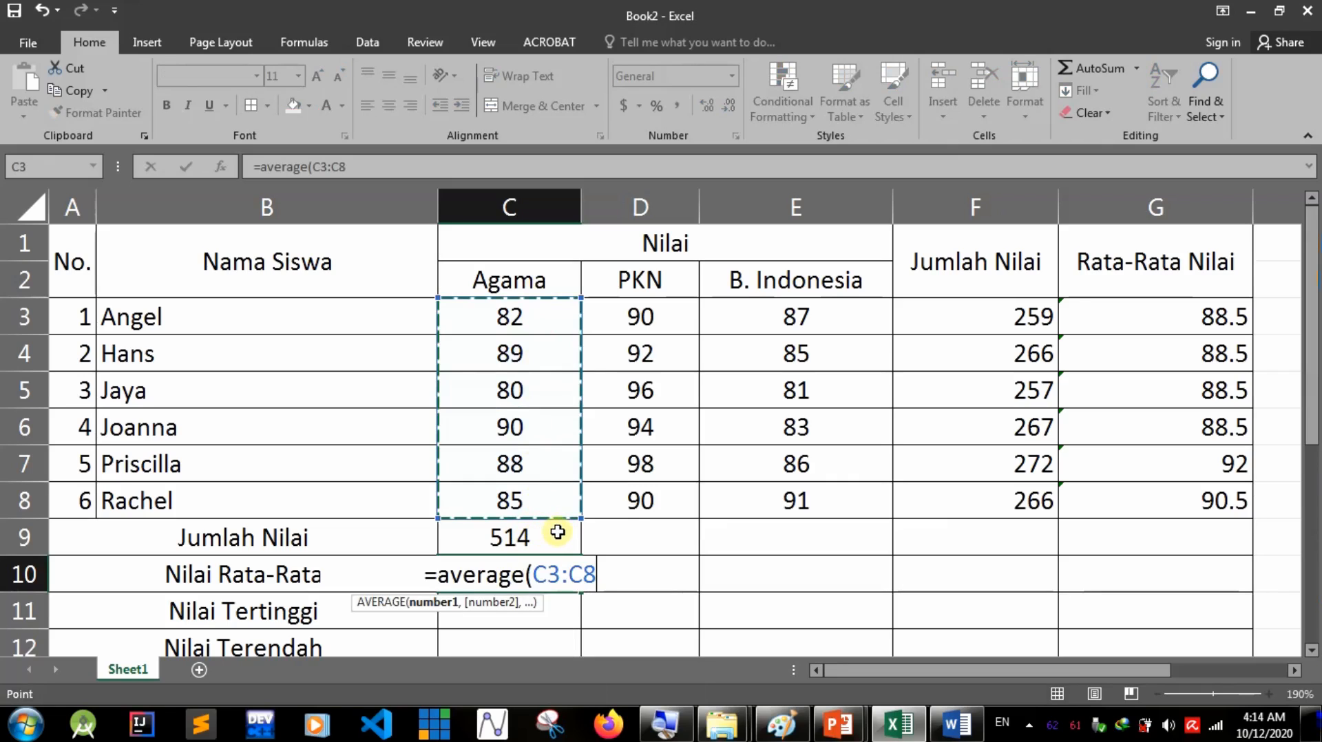
pyautogui.write(')')
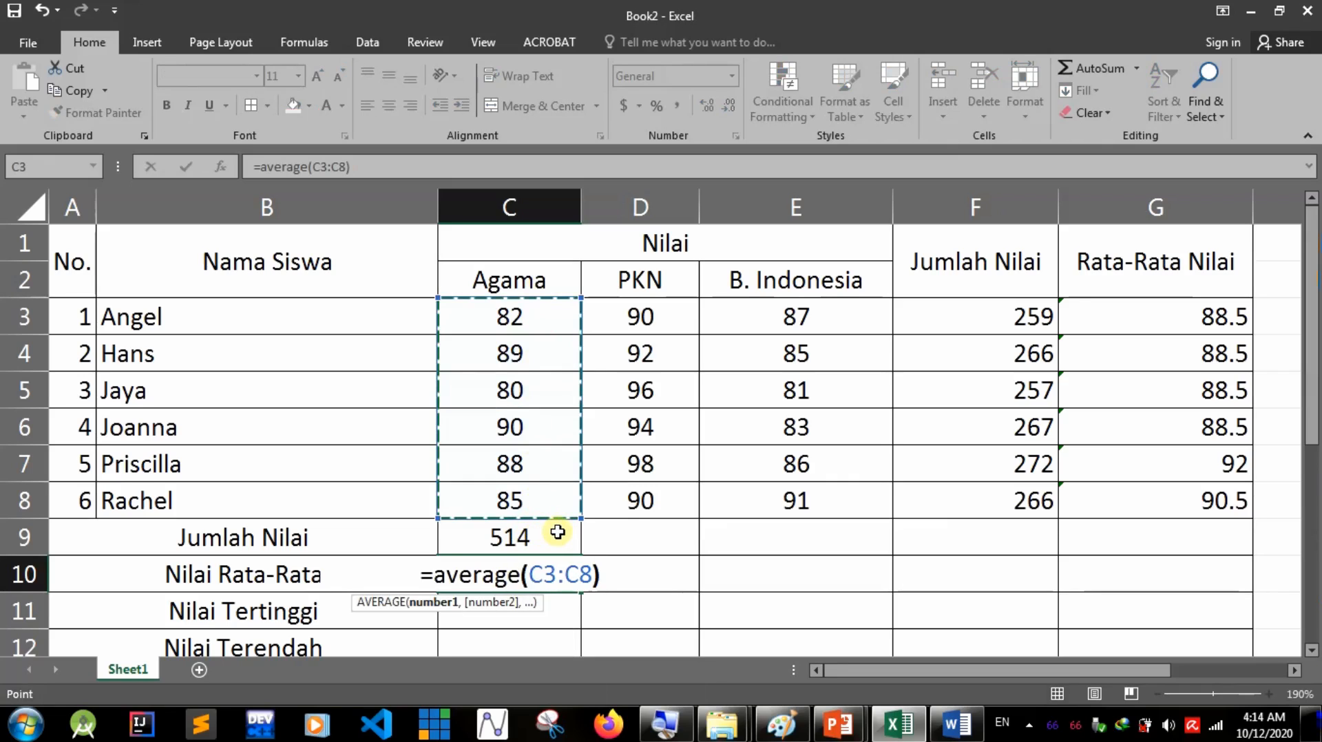
pyautogui.press('Return')
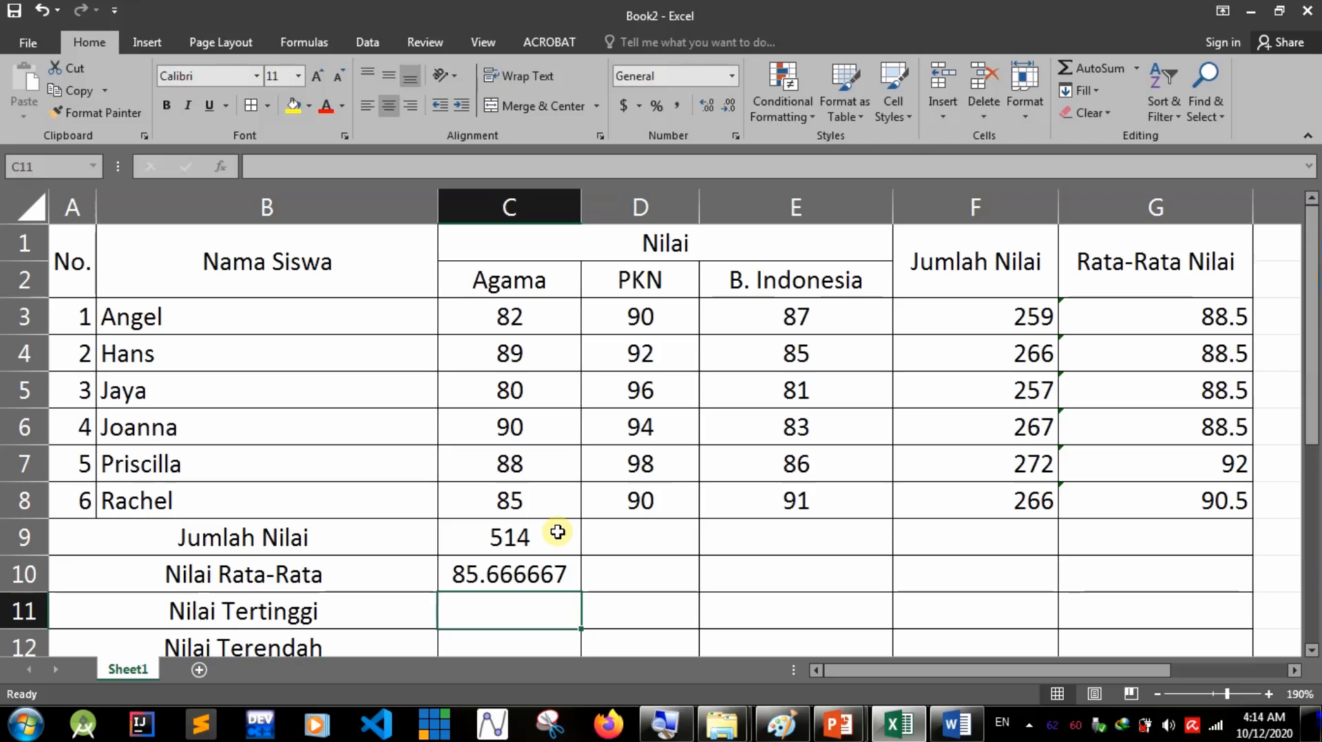
# Enter the Nilai Tertinggi formula =max(C4:C8) for the Agama column in cell C11.
pyautogui.write('=')
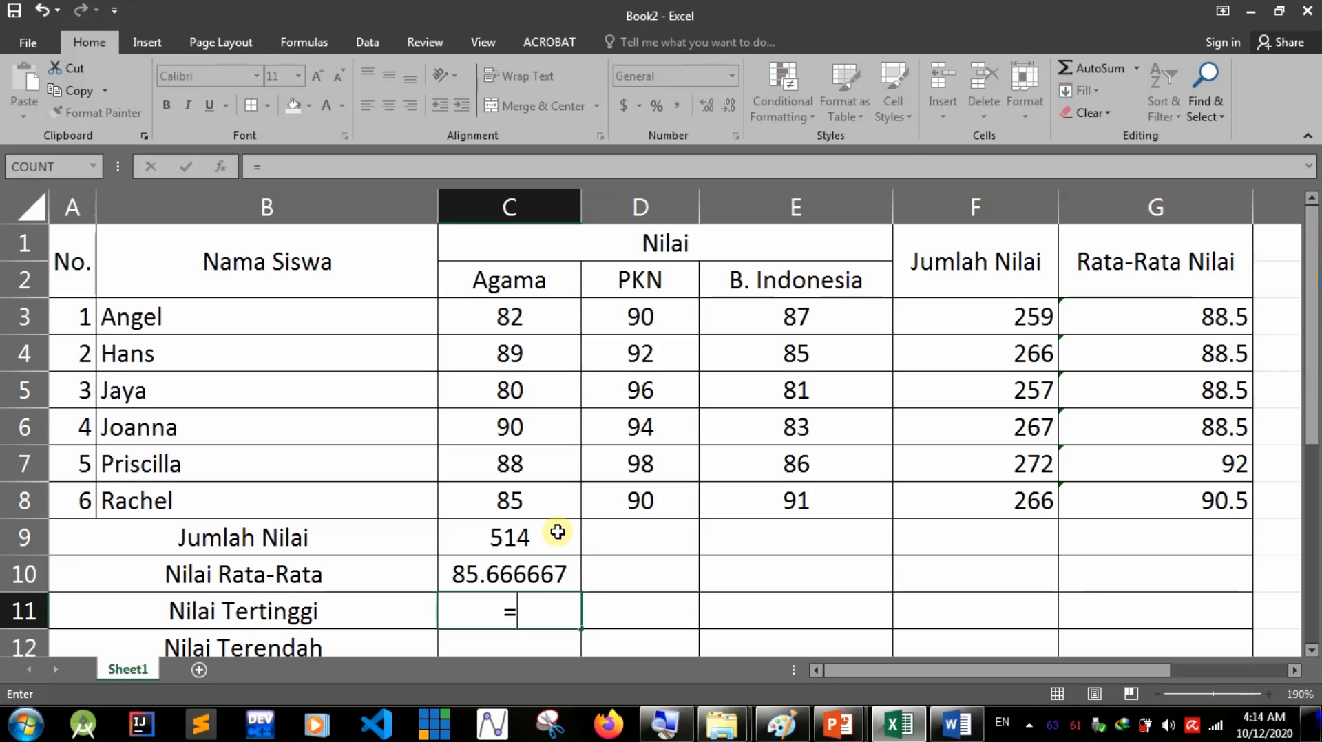
pyautogui.write('max(')
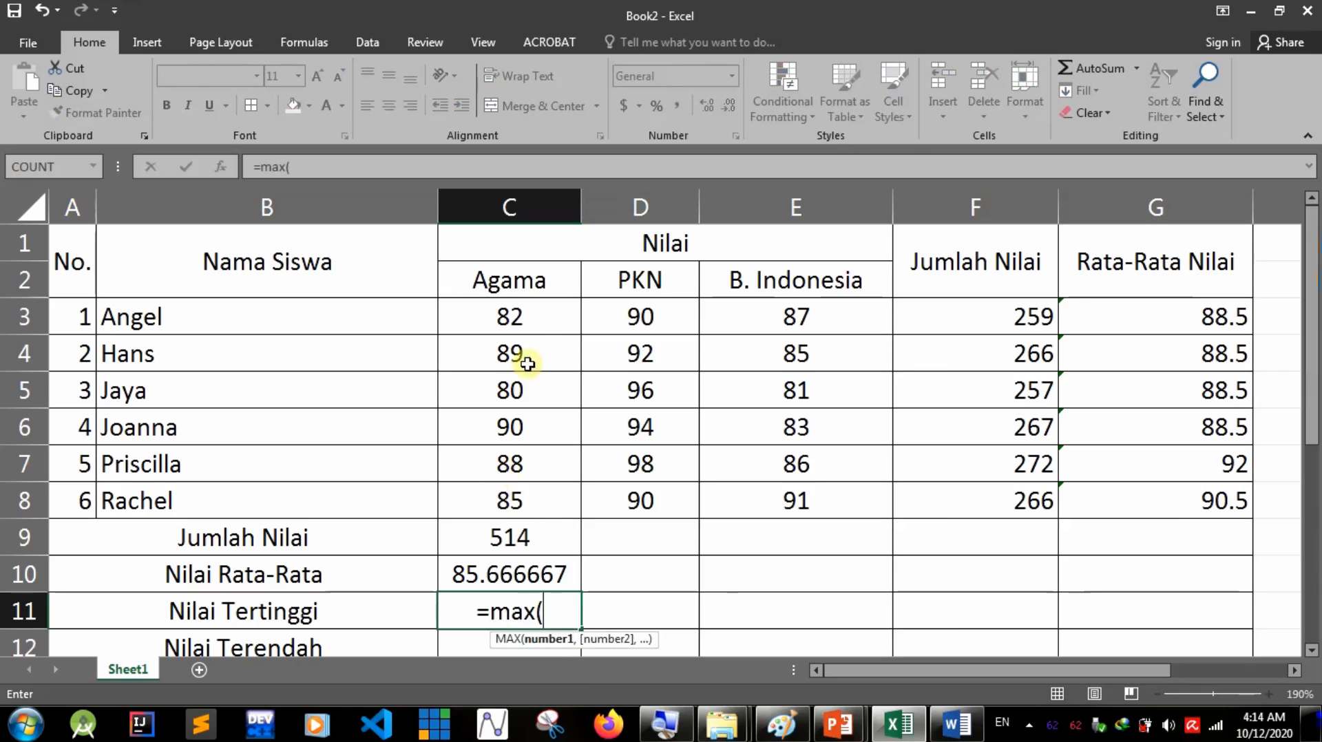
pyautogui.moveTo(535, 338); pyautogui.dragTo(521, 502)
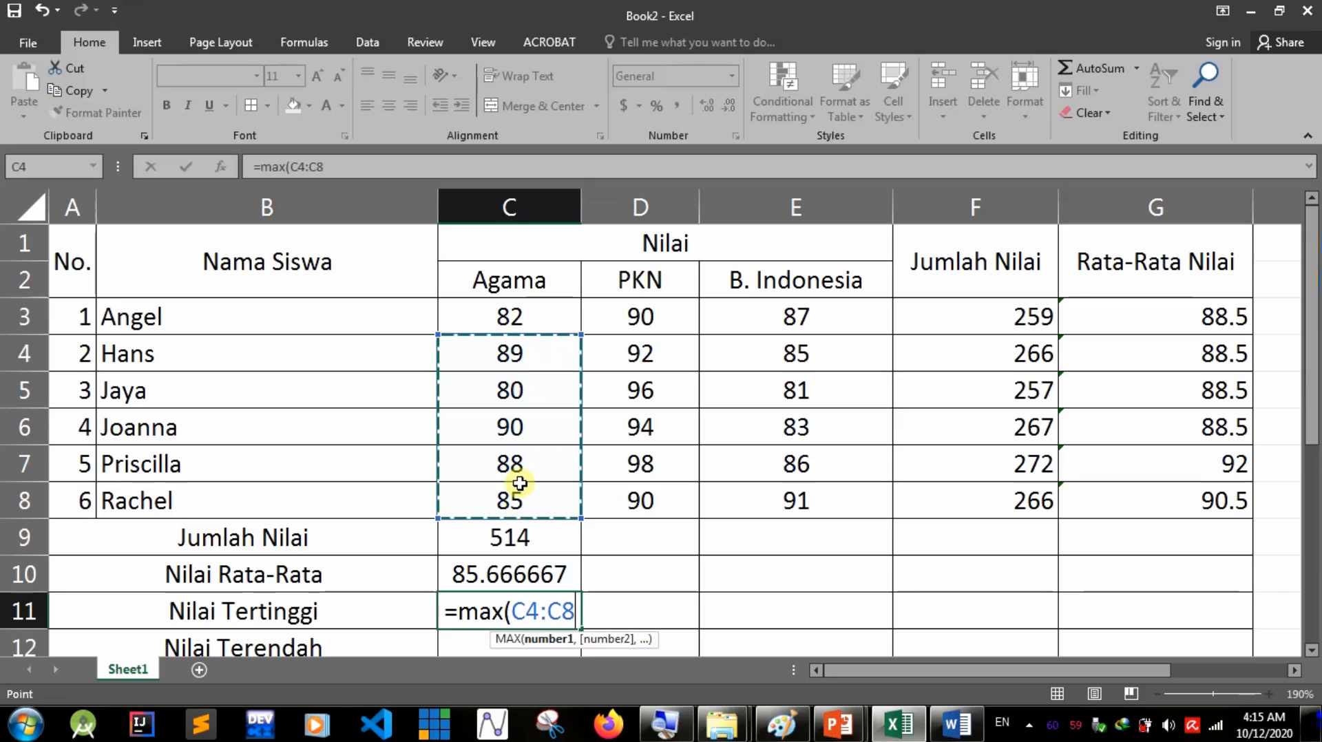
pyautogui.write(')')
pyautogui.press('Return')
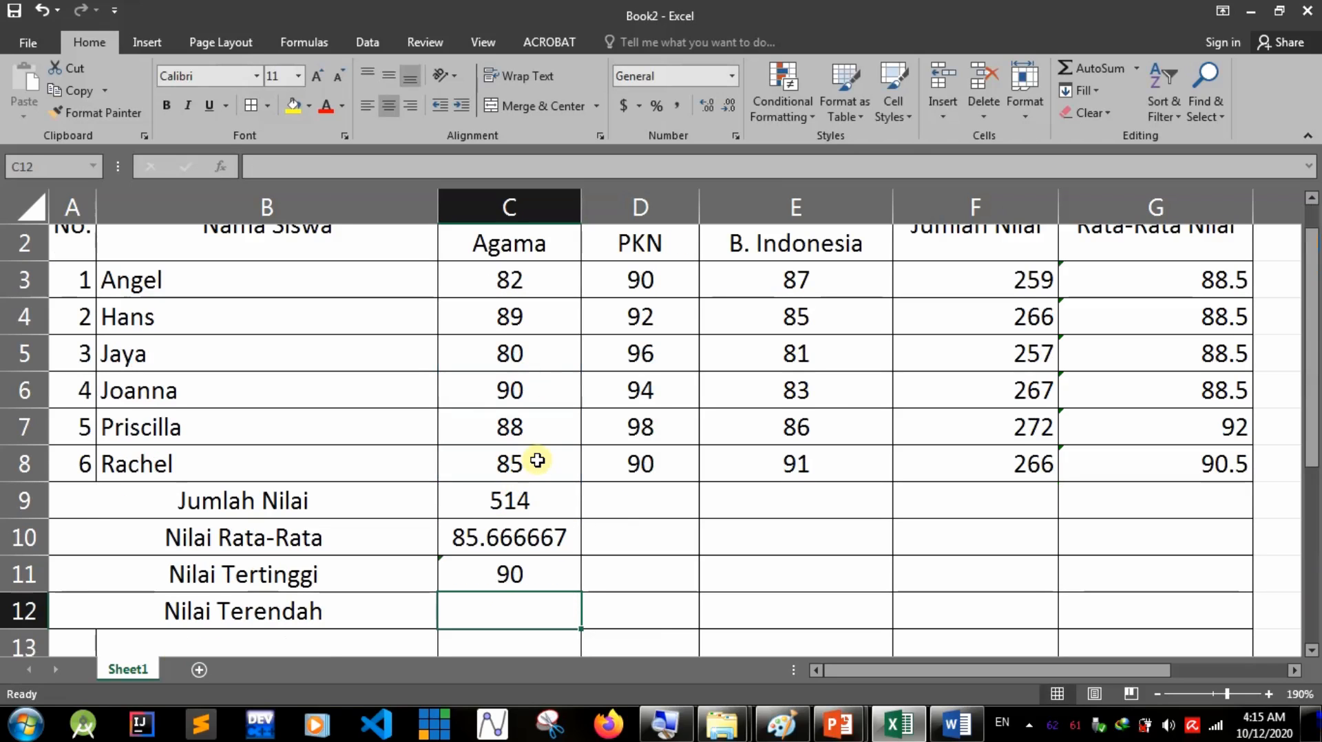
# Find the lowest Agama score in the Nilai Terendah cell C12 with the formula =min(C3:C8).
pyautogui.write('=min')
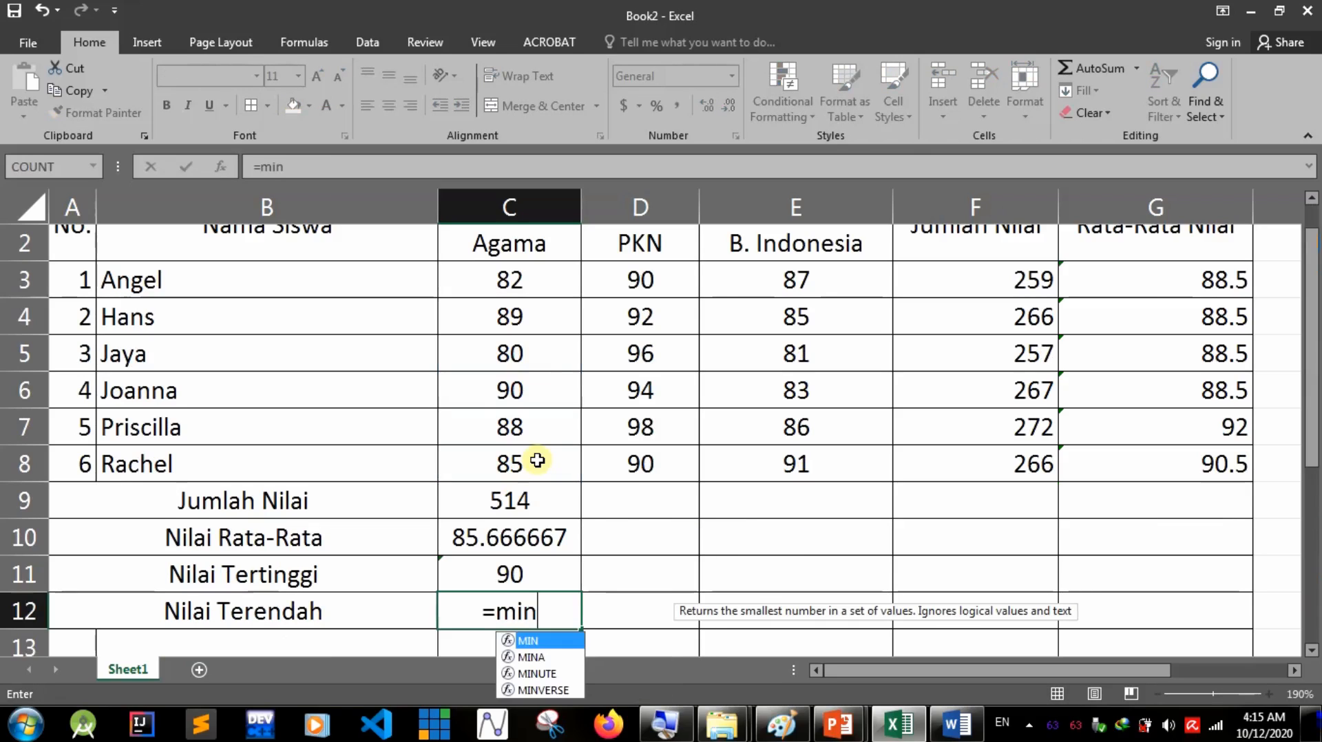
pyautogui.write('*')
pyautogui.press('BackSpace')
pyautogui.write(')')
pyautogui.press('BackSpace')
pyautogui.write('(')
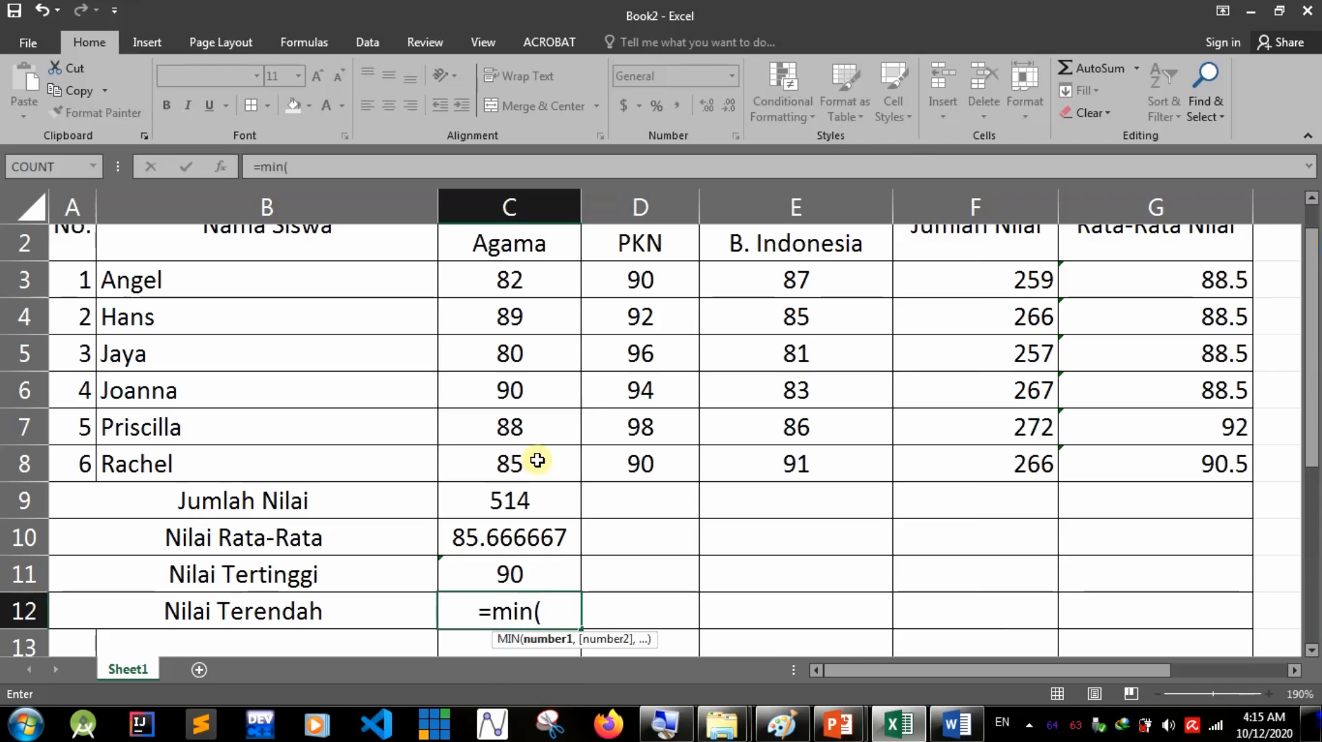
pyautogui.moveTo(522, 279); pyautogui.dragTo(510, 467)
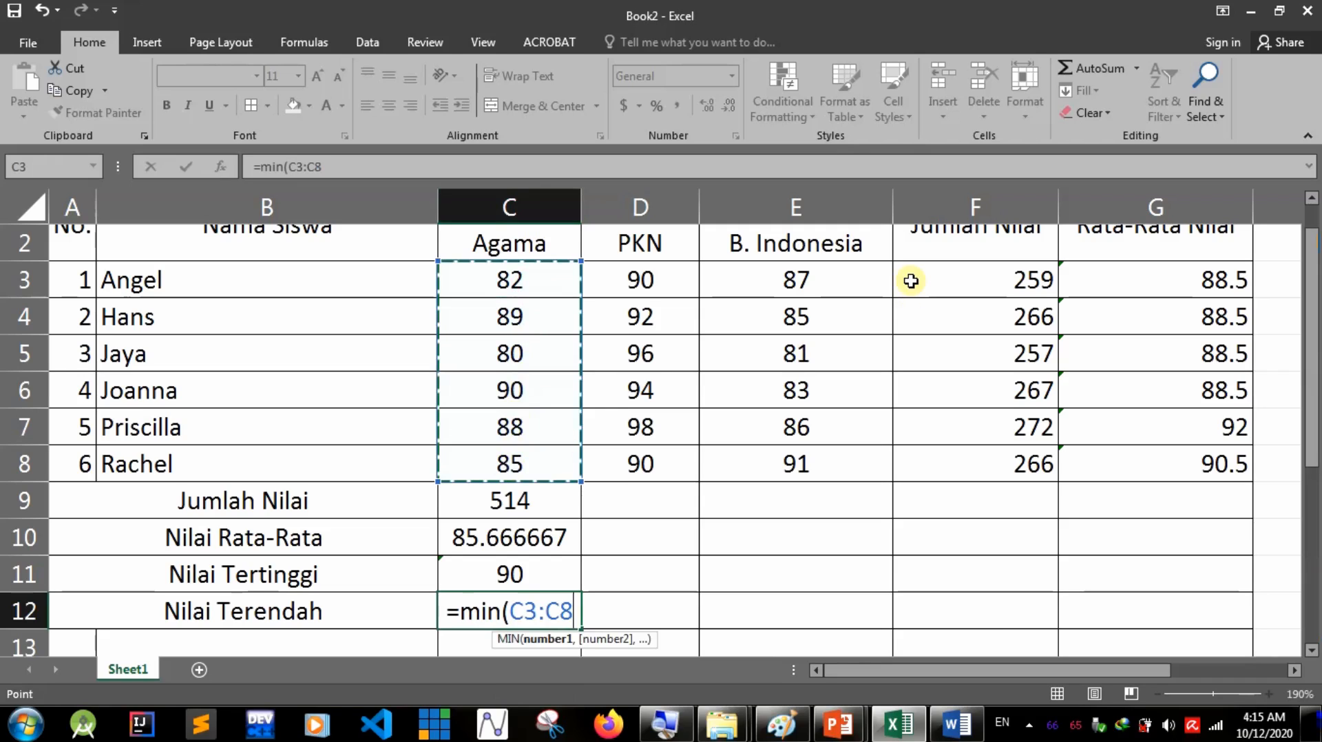
pyautogui.press('Return')
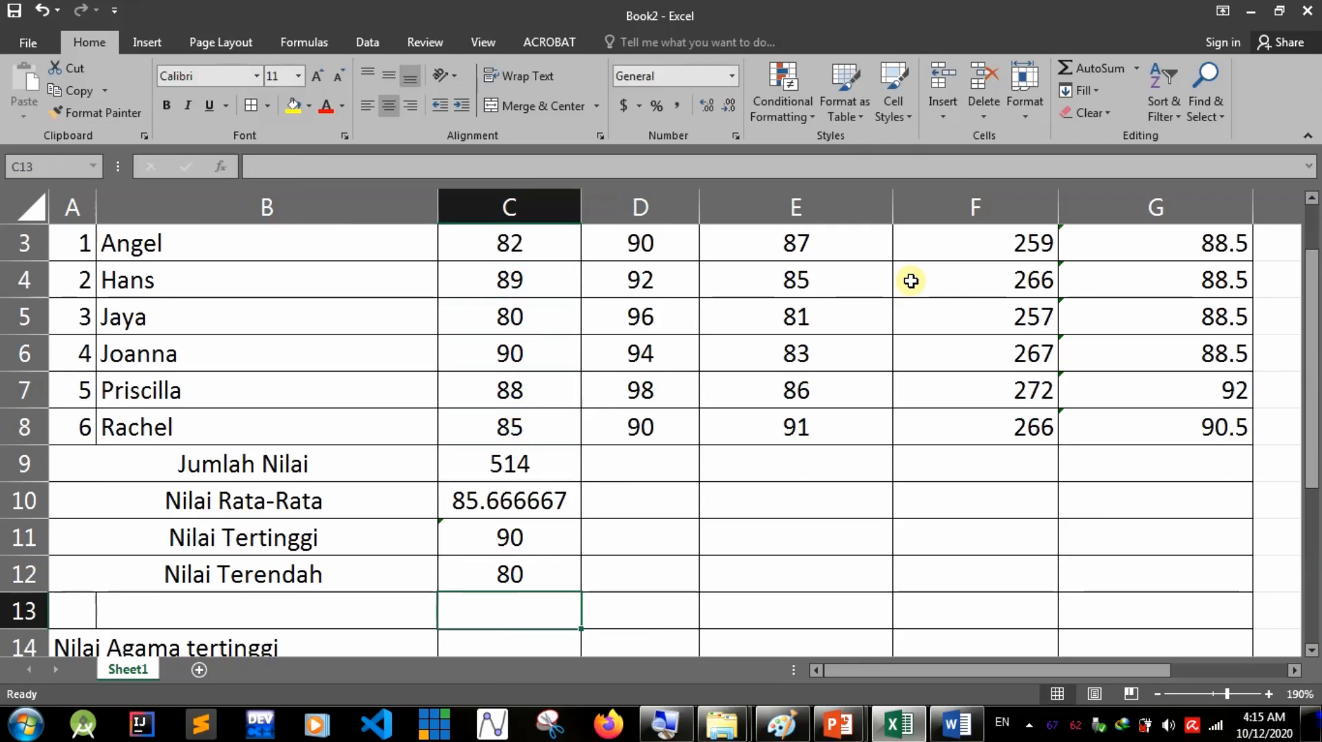
# Fill the Jumlah Nilai formula from cell C9 across to E9 for the PKN and B. Indonesia columns.
pyautogui.scroll(1, 950, 234)
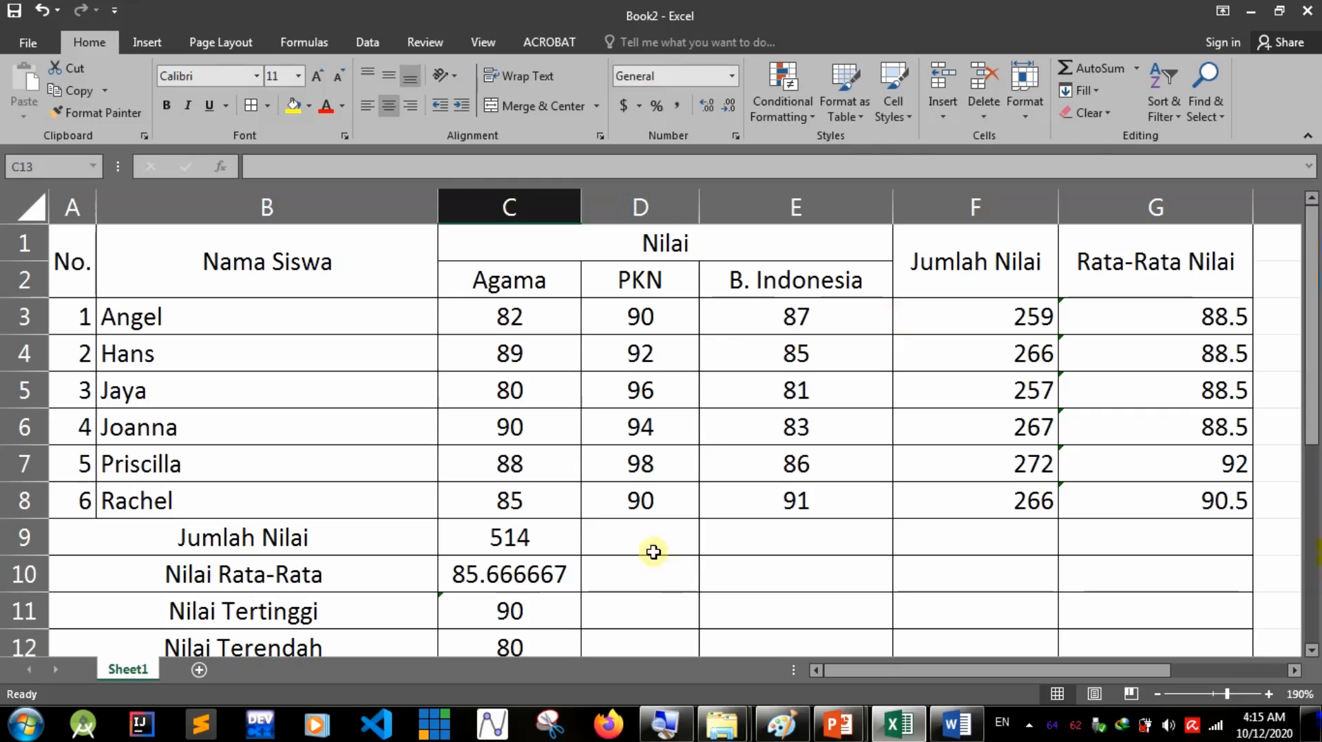
pyautogui.click(678, 550)
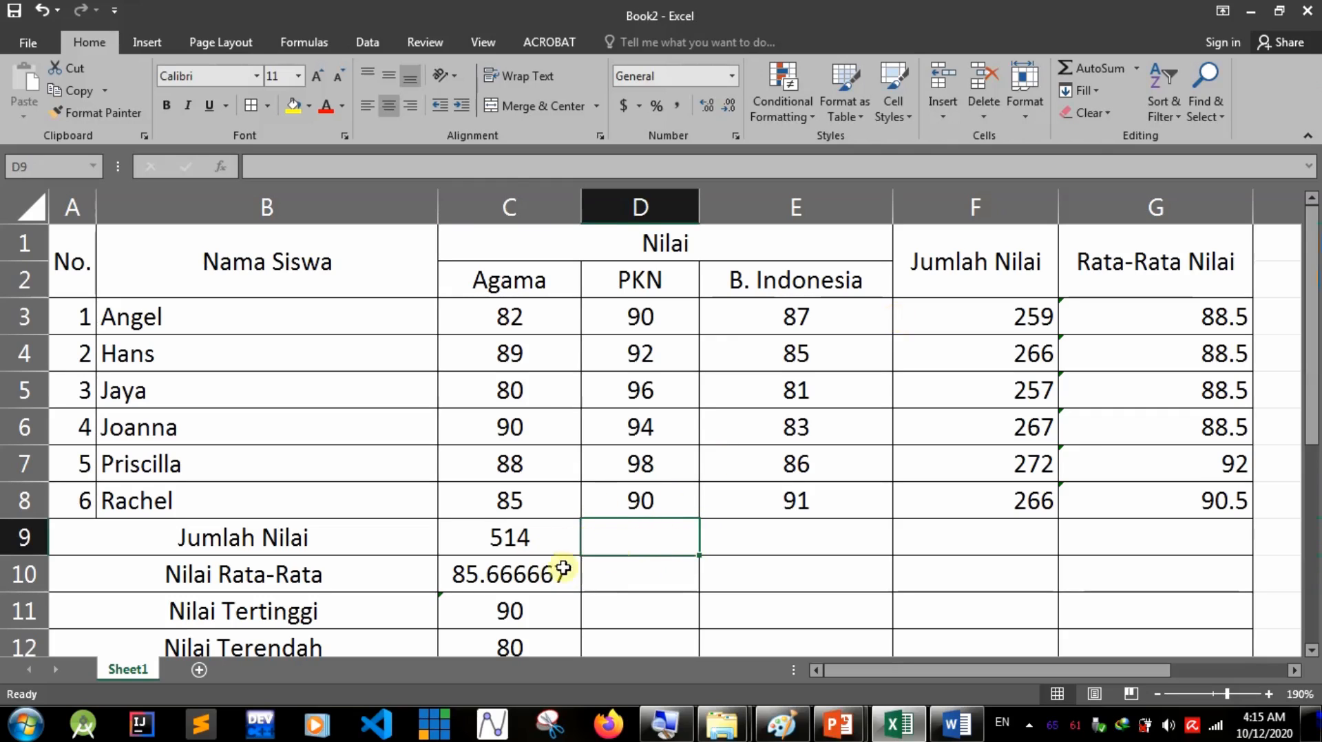
pyautogui.click(295, 538)
pyautogui.click(659, 534)
pyautogui.click(670, 269)
pyautogui.click(579, 551)
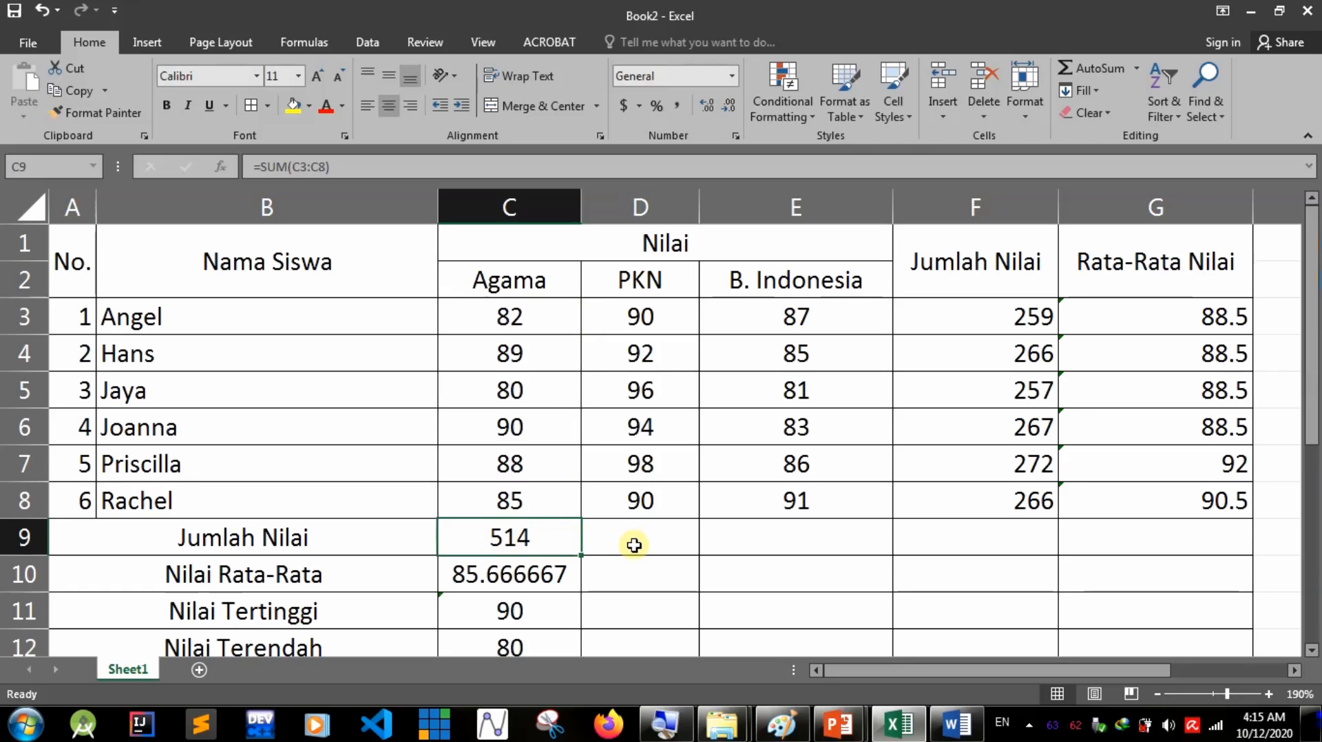
pyautogui.moveTo(581, 555); pyautogui.dragTo(821, 546)
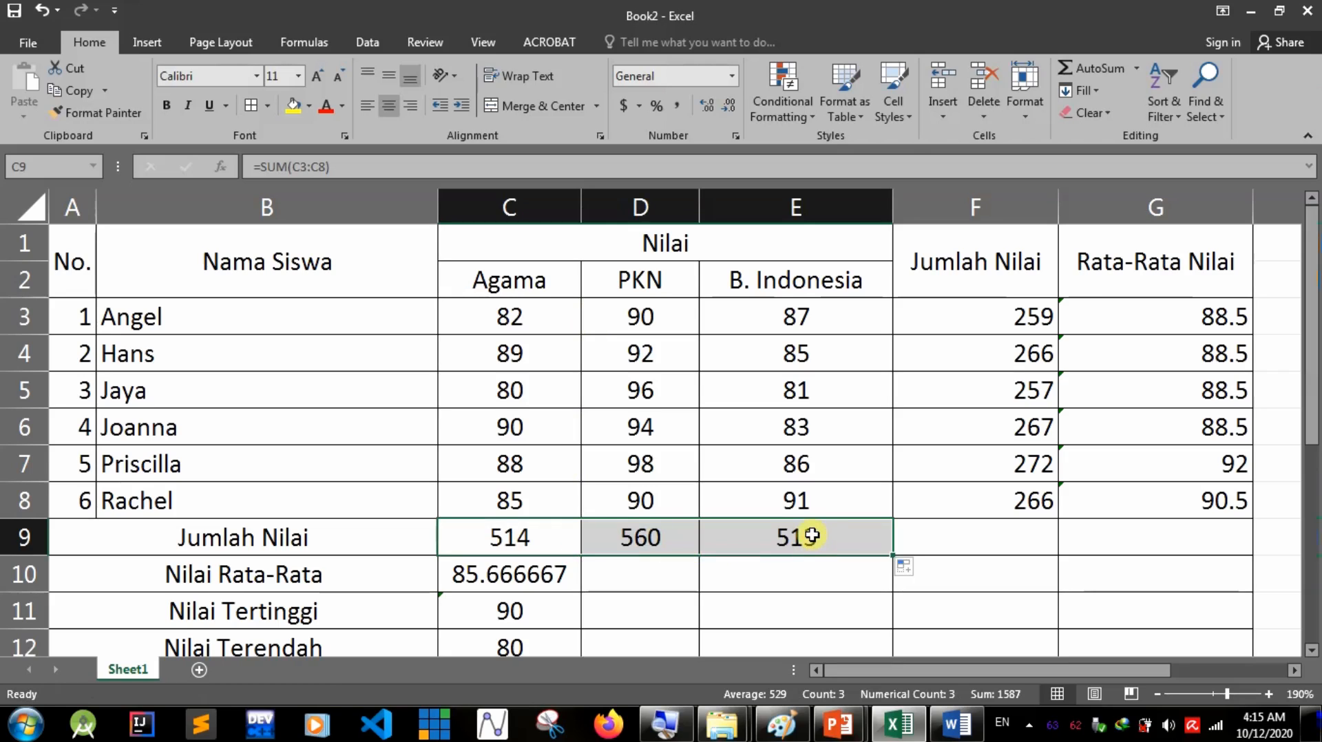
# Average the PKN scores in the Nilai Rata-Rata cell D10 with the formula =average(D3:D8).
pyautogui.click(654, 587)
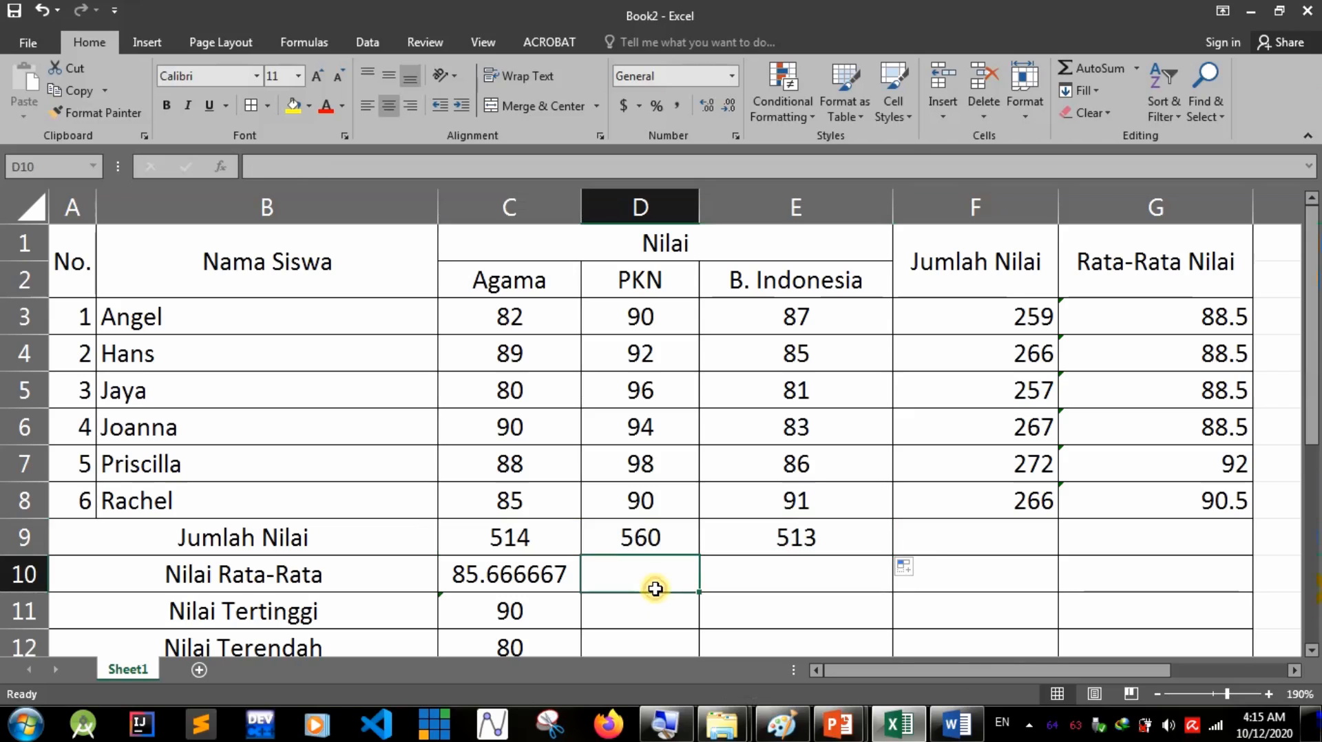
pyautogui.write('=s')
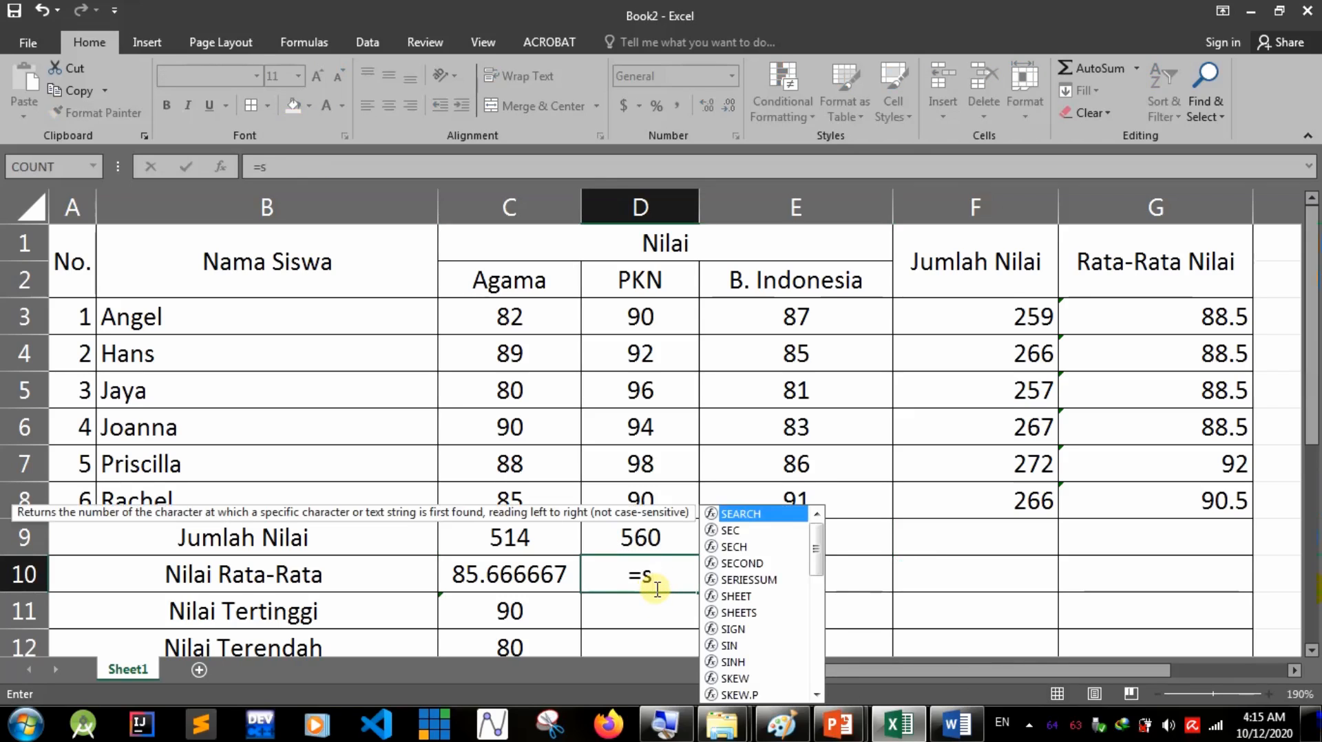
pyautogui.press('BackSpace')
pyautogui.write('averga')
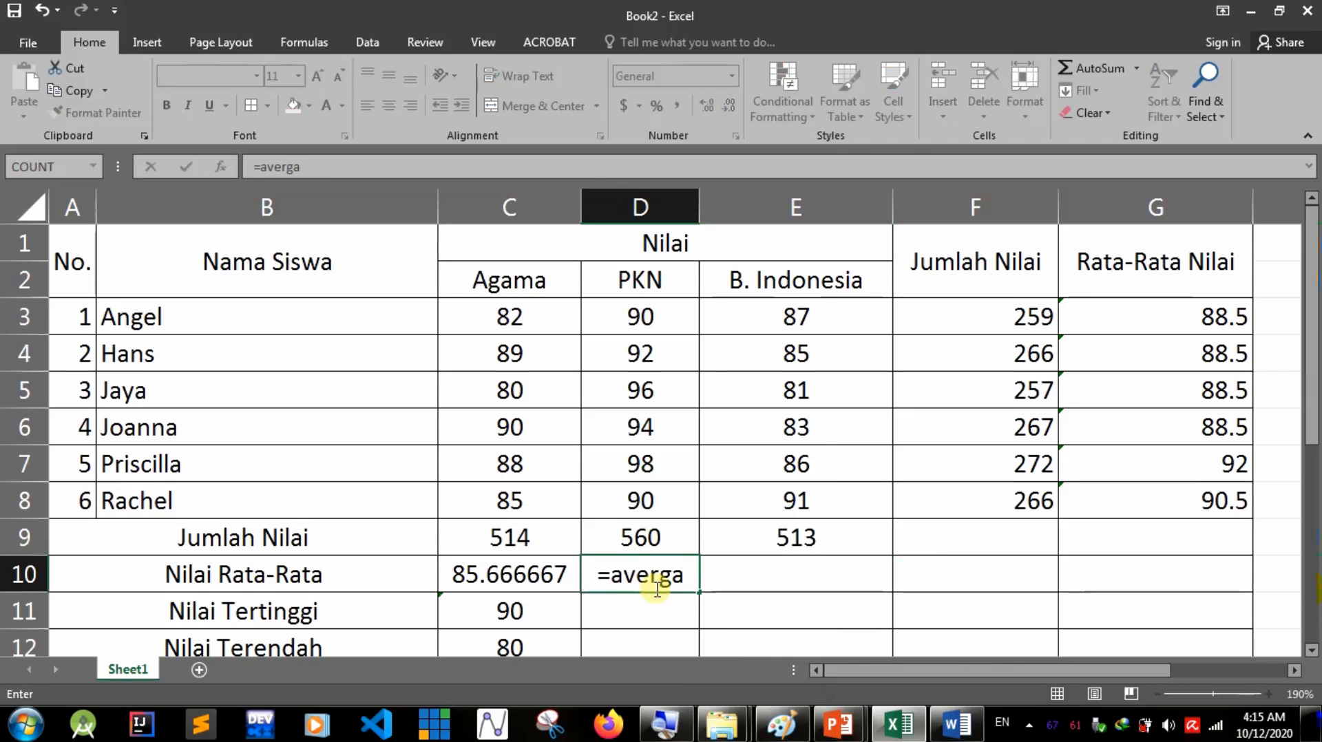
pyautogui.press('BackSpace')
pyautogui.press('BackSpace')
pyautogui.write('age(')
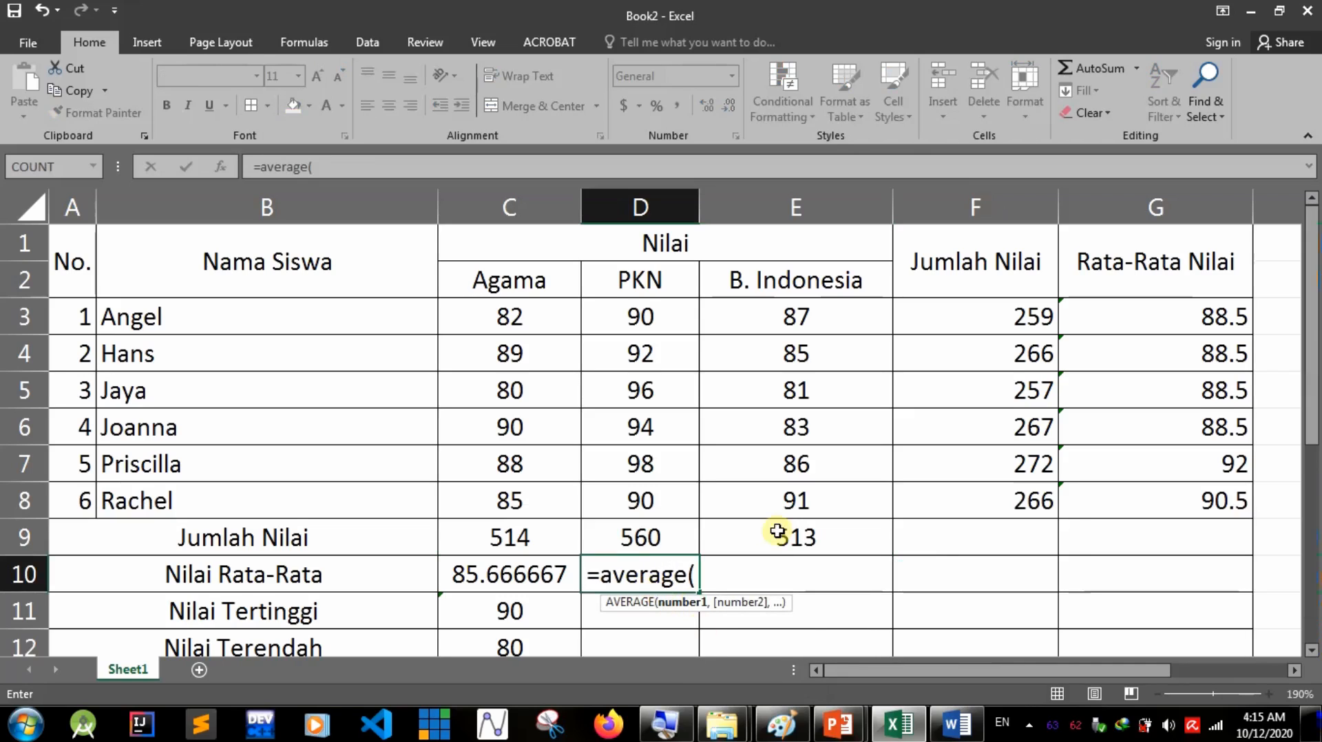
pyautogui.moveTo(641, 317); pyautogui.dragTo(634, 499)
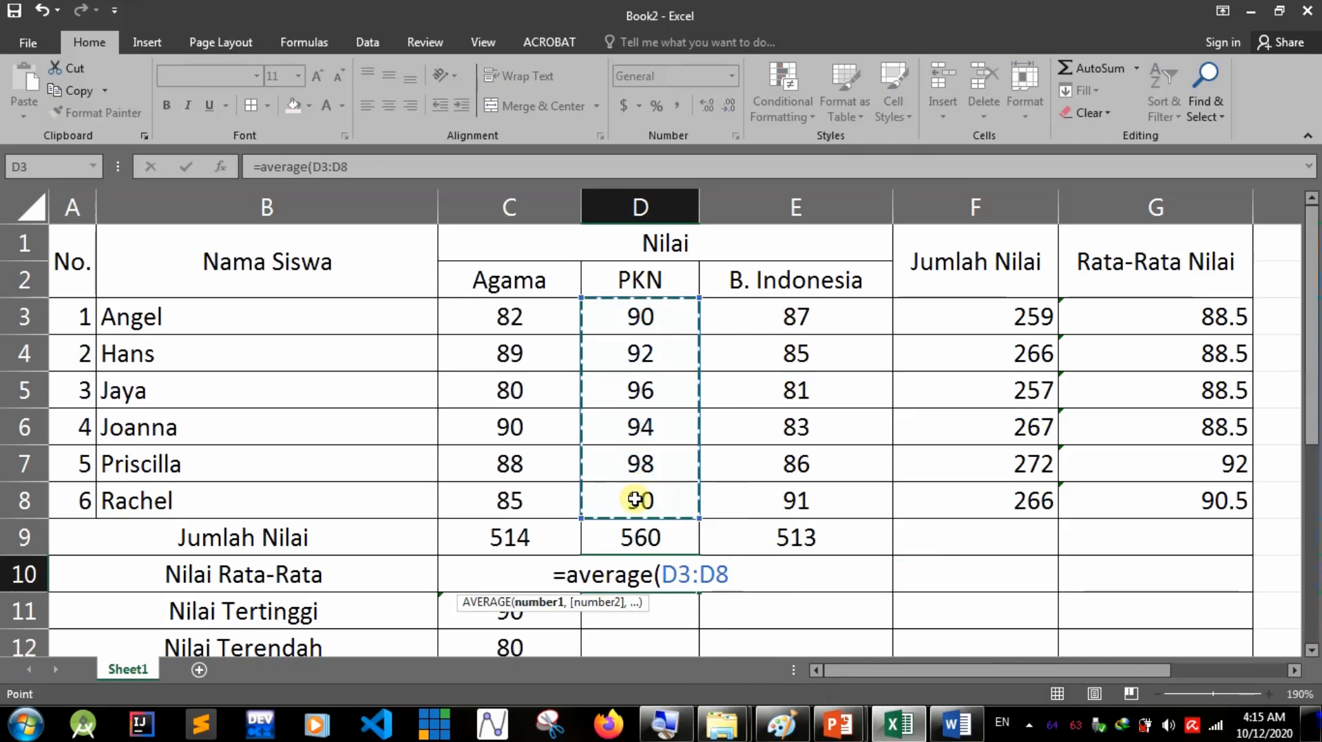
pyautogui.press('Return')
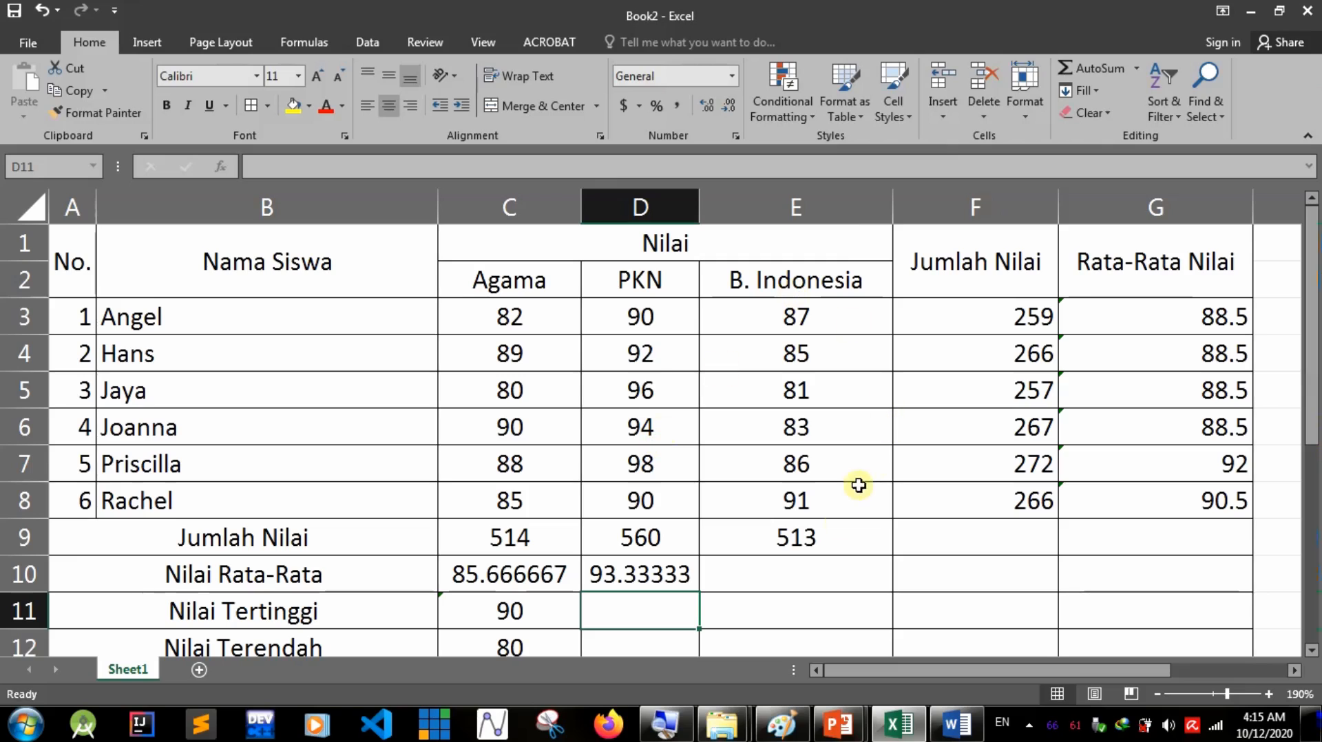
# Fill the Nilai Rata-Rata formula from cell D10 into E10 for the B. Indonesia column.
pyautogui.click(821, 564)
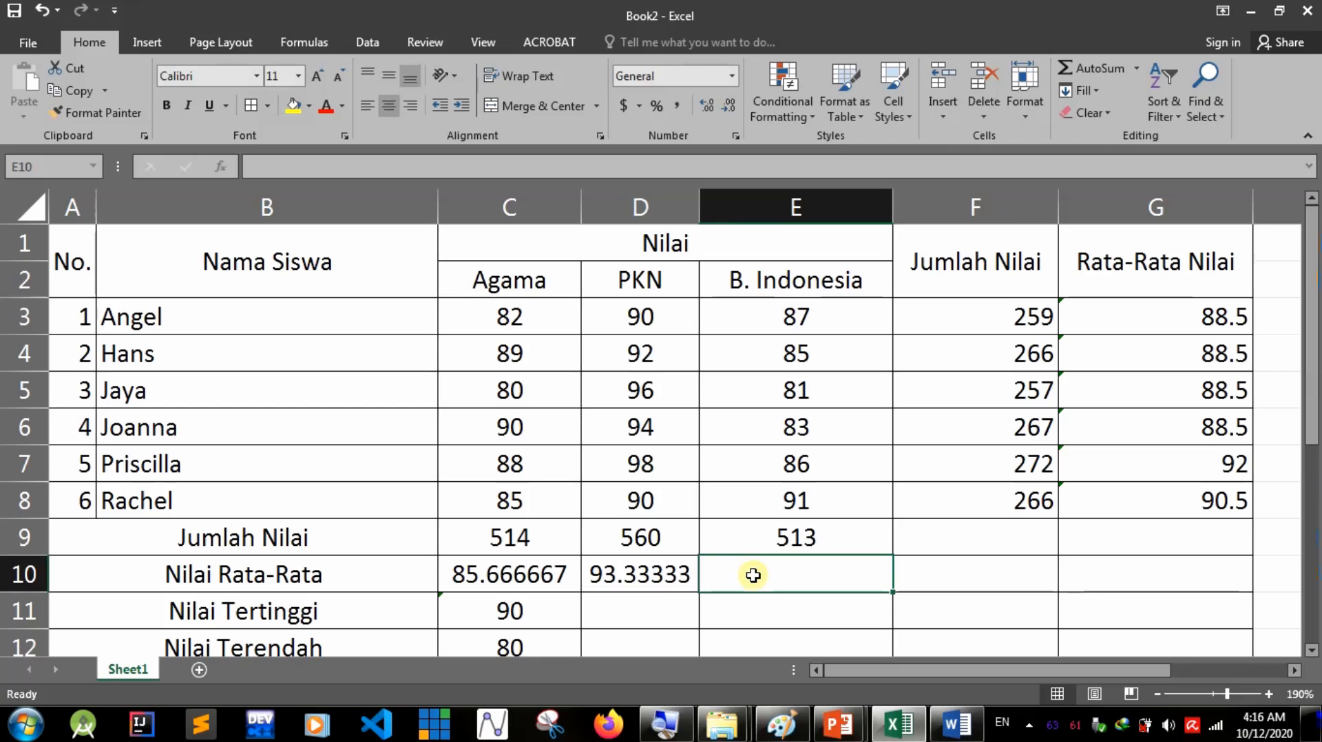
pyautogui.write('=')
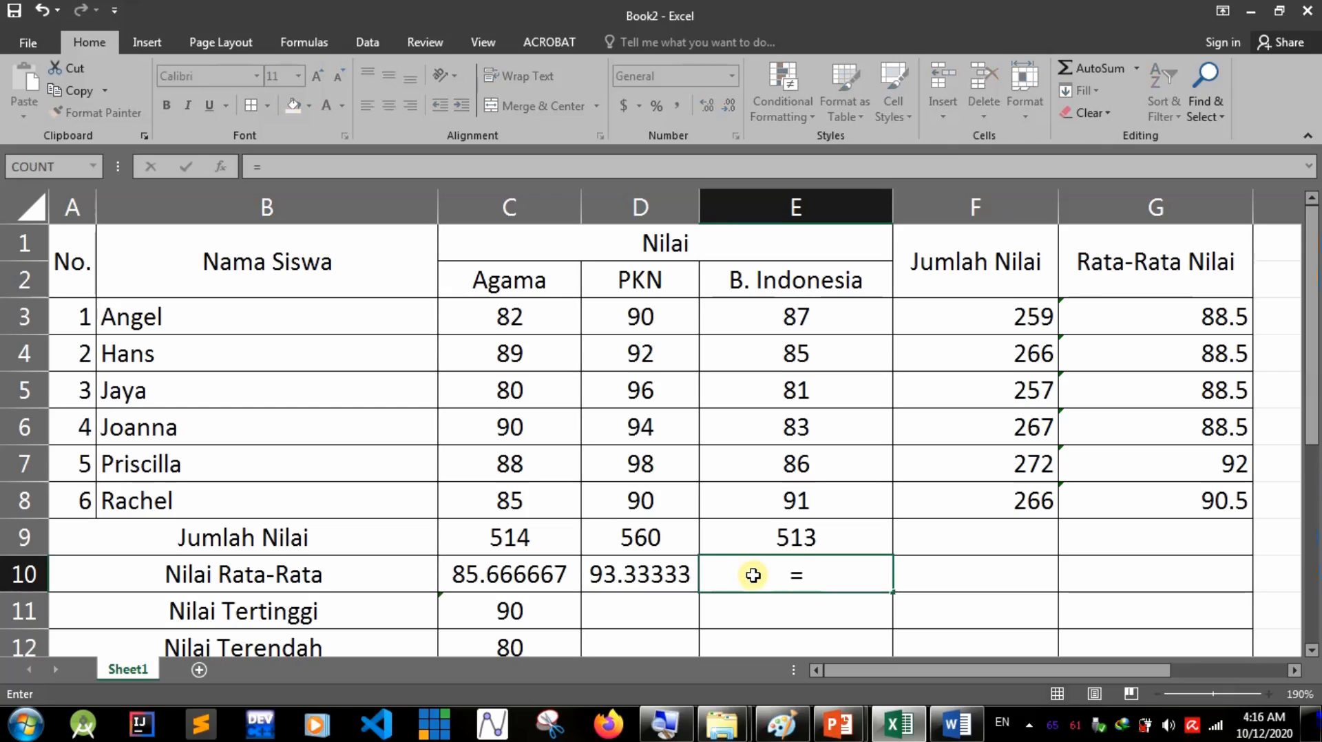
pyautogui.press('BackSpace')
pyautogui.write('`')
pyautogui.click(673, 580)
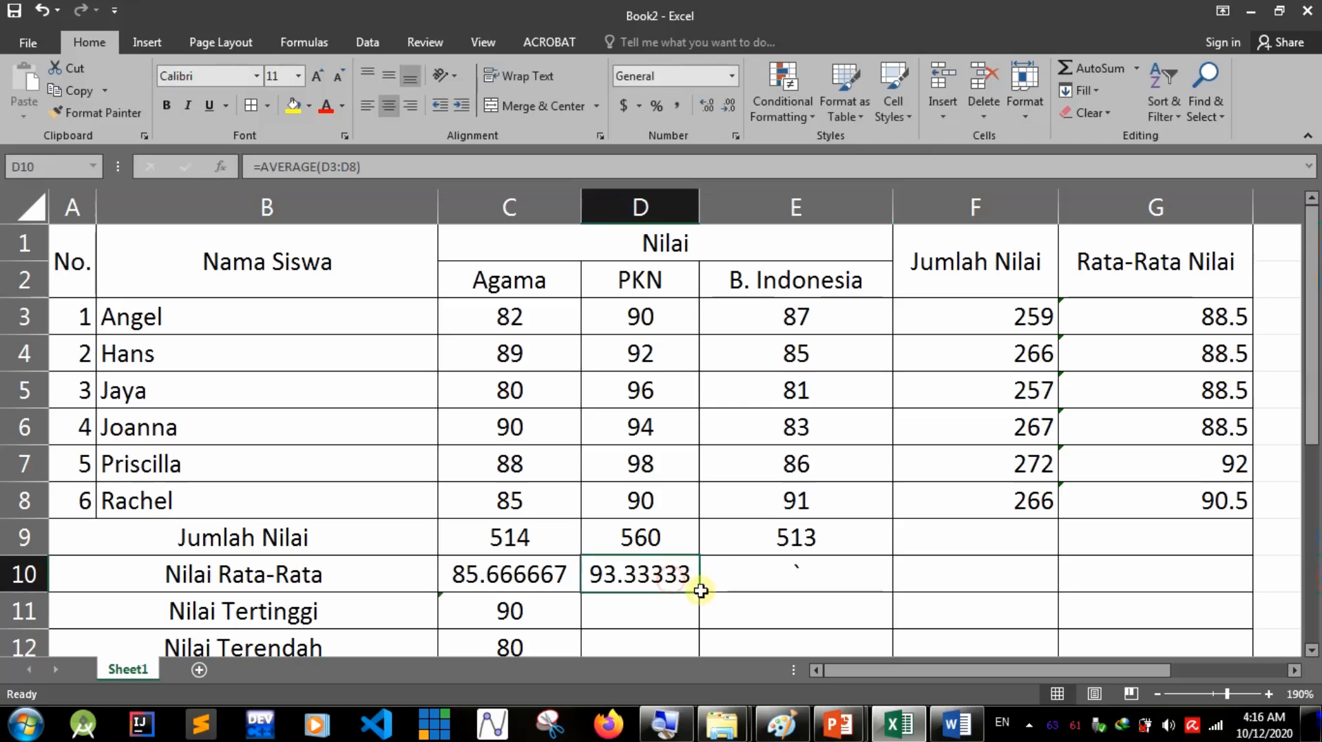
pyautogui.moveTo(706, 593); pyautogui.dragTo(848, 595)
# Fill the Nilai Tertinggi formula from cell C11 across to E11 for the PKN and B. Indonesia columns.
pyautogui.scroll(-1, 847, 598)
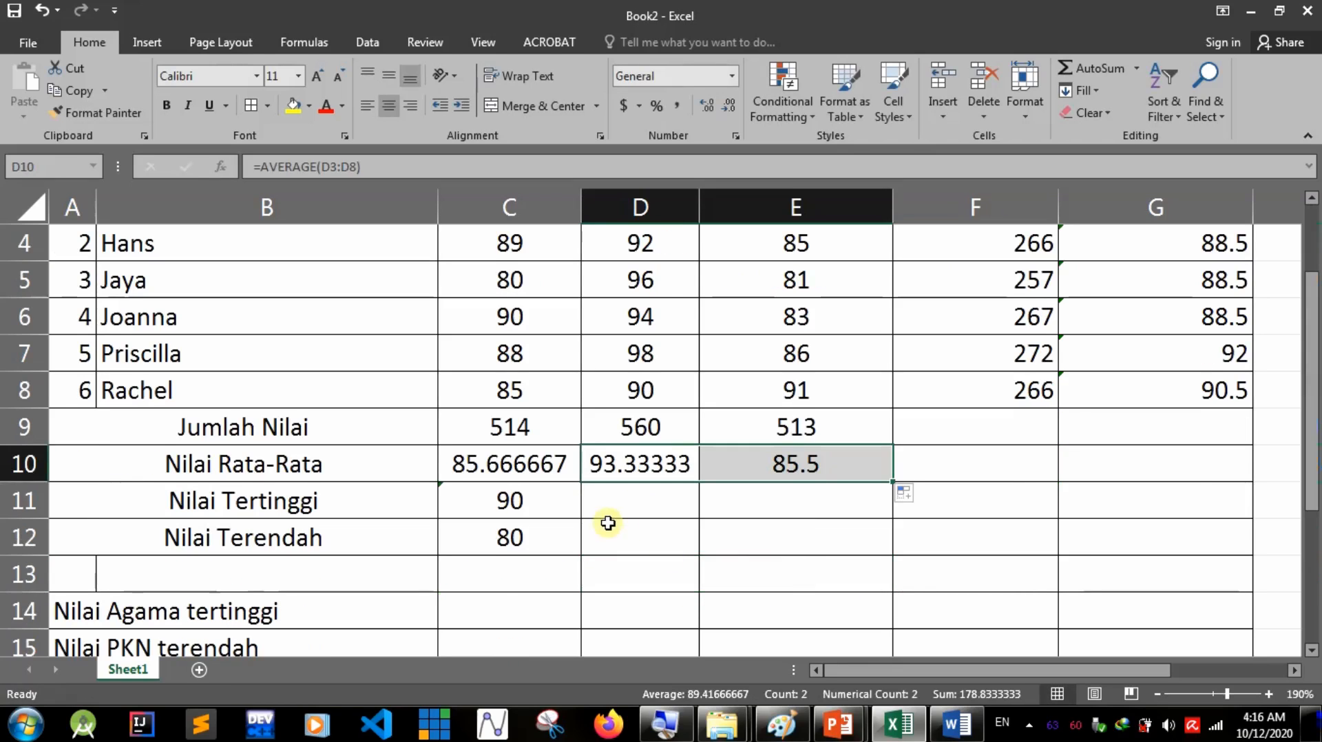
pyautogui.click(507, 510)
pyautogui.scroll(1, 592, 513)
pyautogui.scroll(-1, 457, 554)
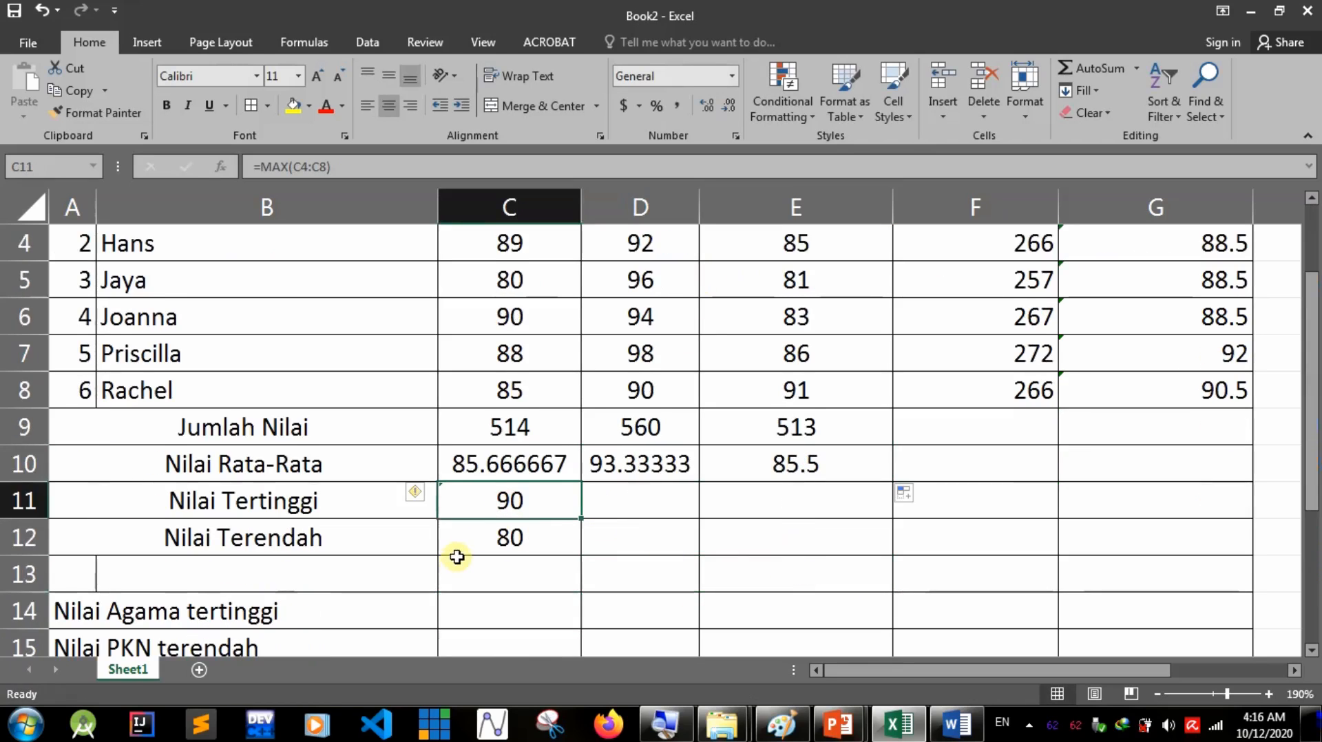
pyautogui.click(594, 503)
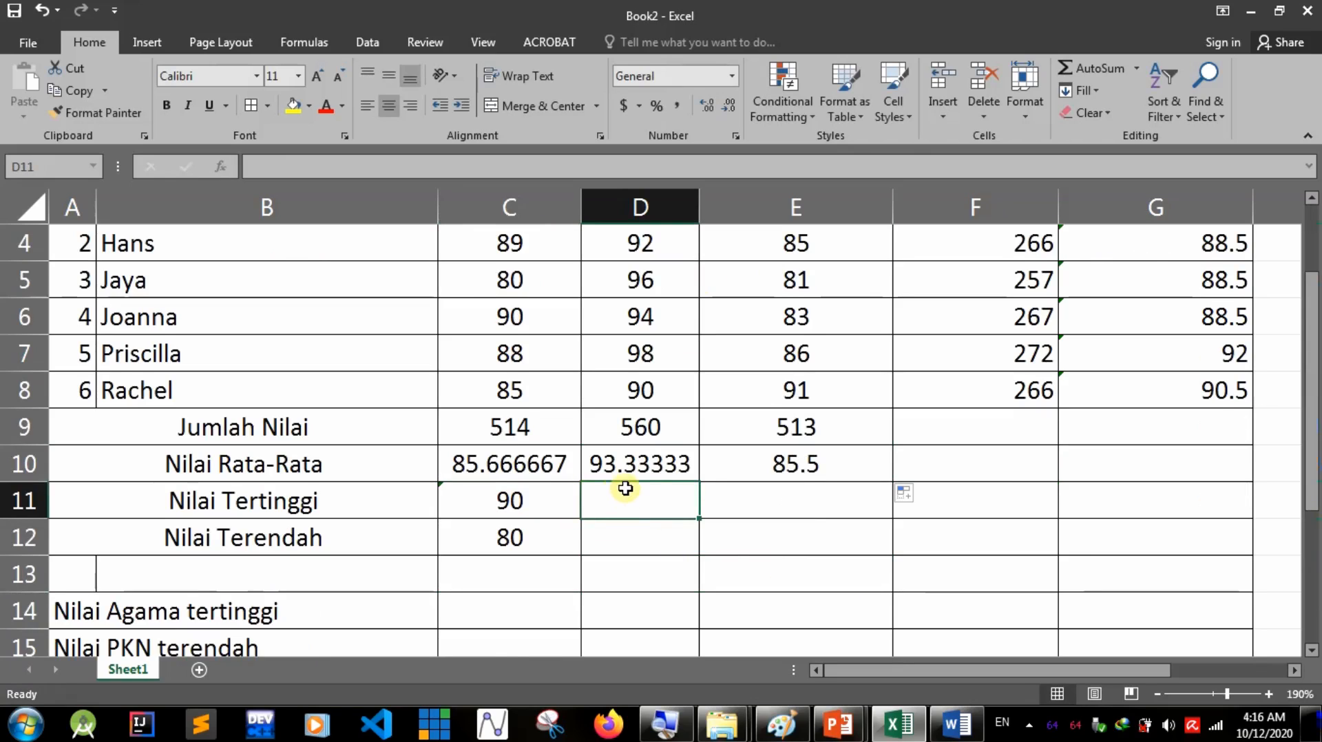
pyautogui.scroll(1, 612, 494)
pyautogui.scroll(-2, 606, 403)
pyautogui.click(533, 397)
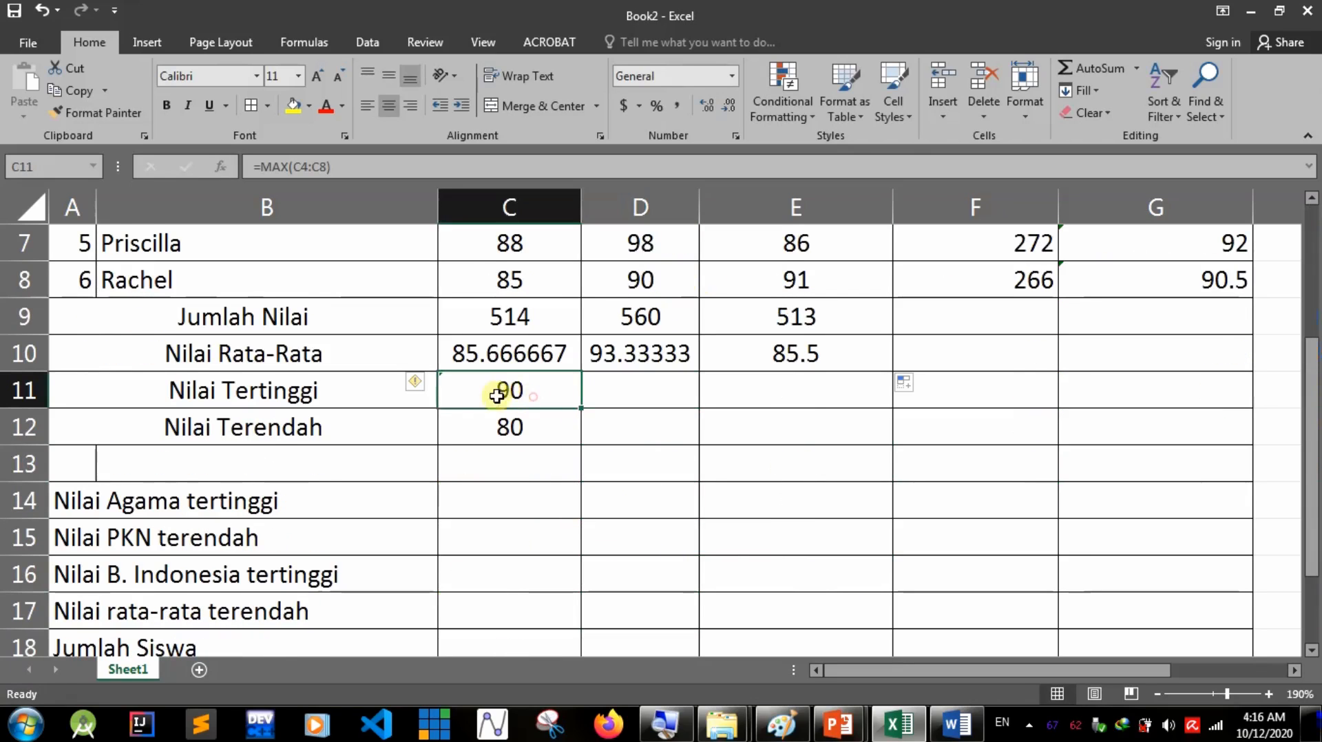
pyautogui.moveTo(581, 408); pyautogui.dragTo(841, 404)
# Fill the Nilai Terendah formula from cell C12 across to E12 for the PKN and B. Indonesia columns.
pyautogui.click(551, 427)
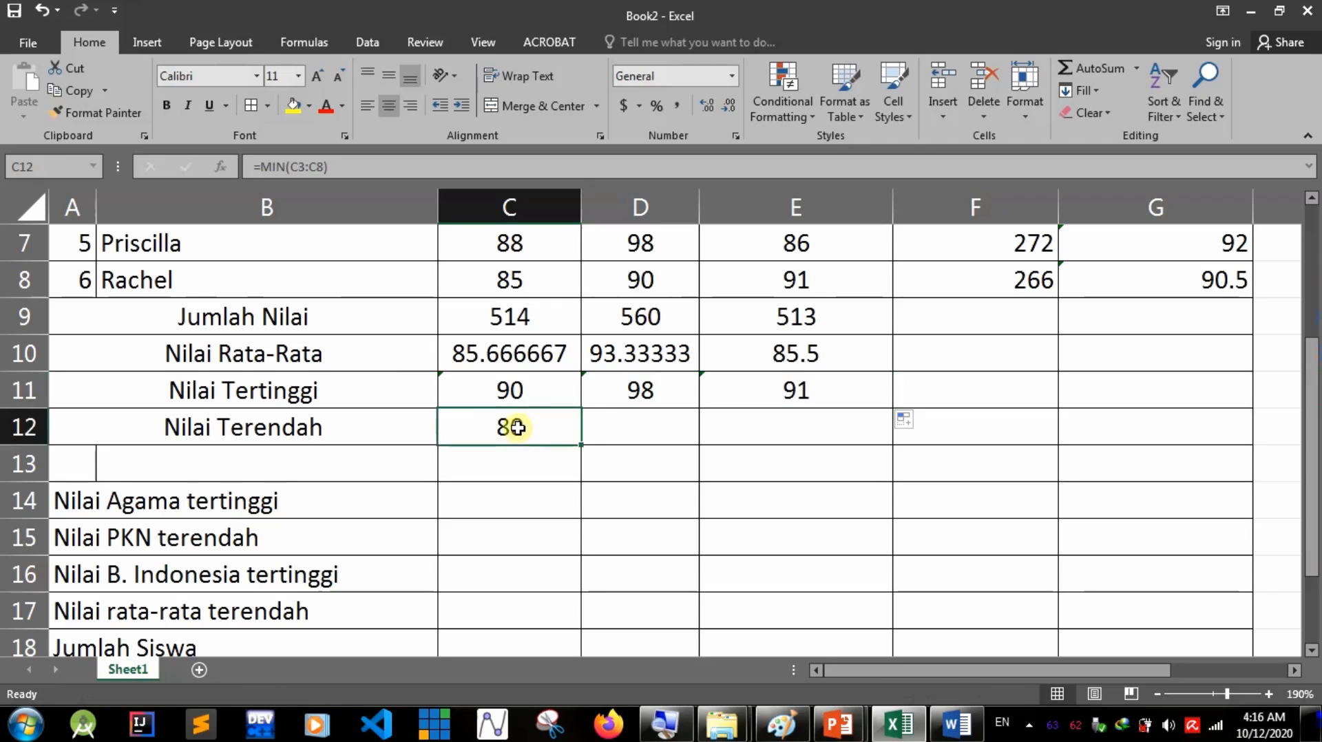
pyautogui.scroll(2, 565, 439)
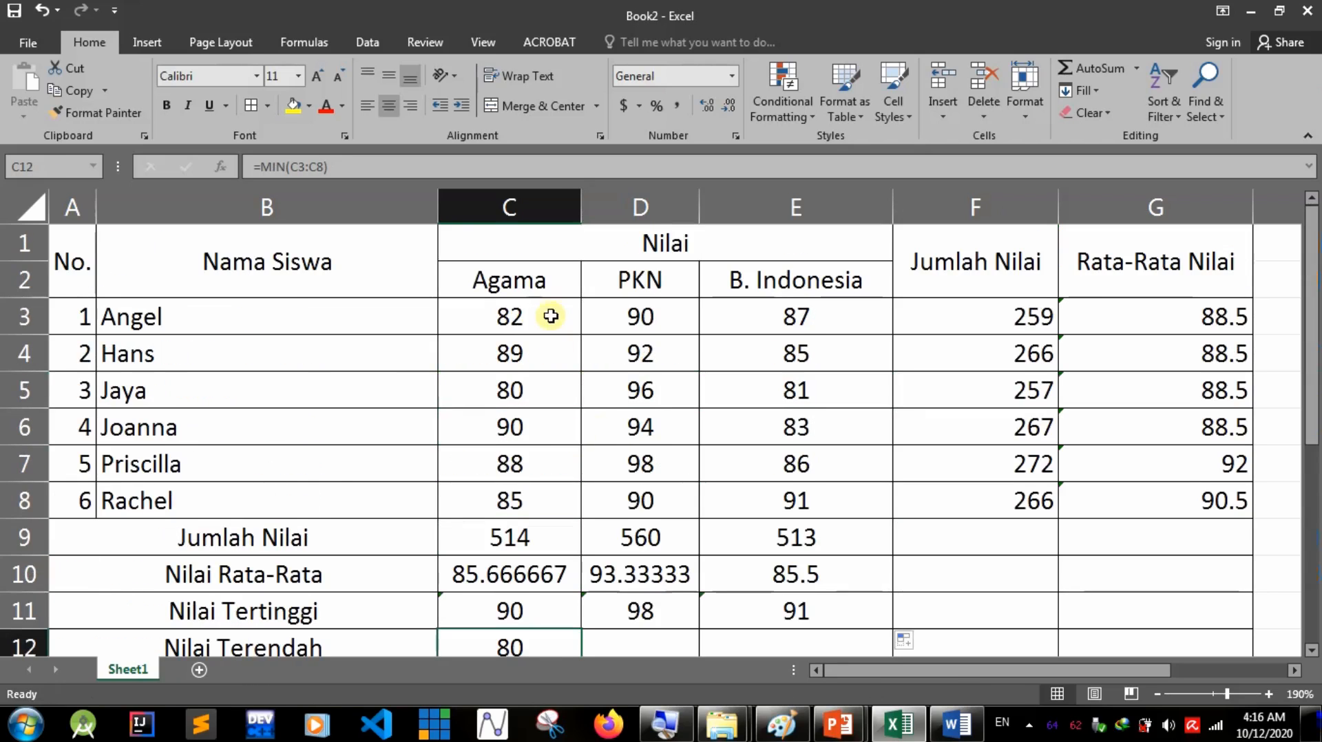
pyautogui.scroll(-4, 559, 439)
pyautogui.scroll(2, 558, 438)
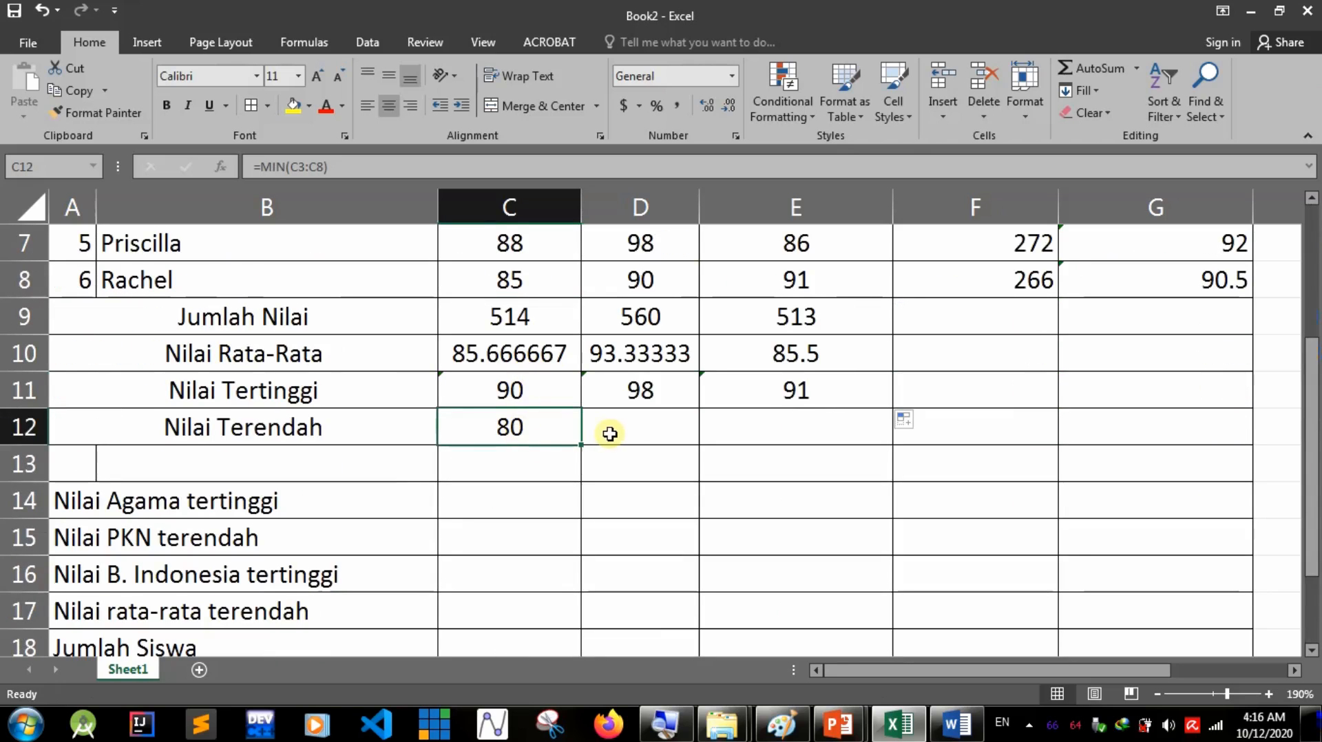
pyautogui.click(550, 437)
pyautogui.moveTo(582, 439); pyautogui.dragTo(865, 466)
# Open the Save As page and return to the worksheet without saving.
pyautogui.hotkey('ctrl', 's')
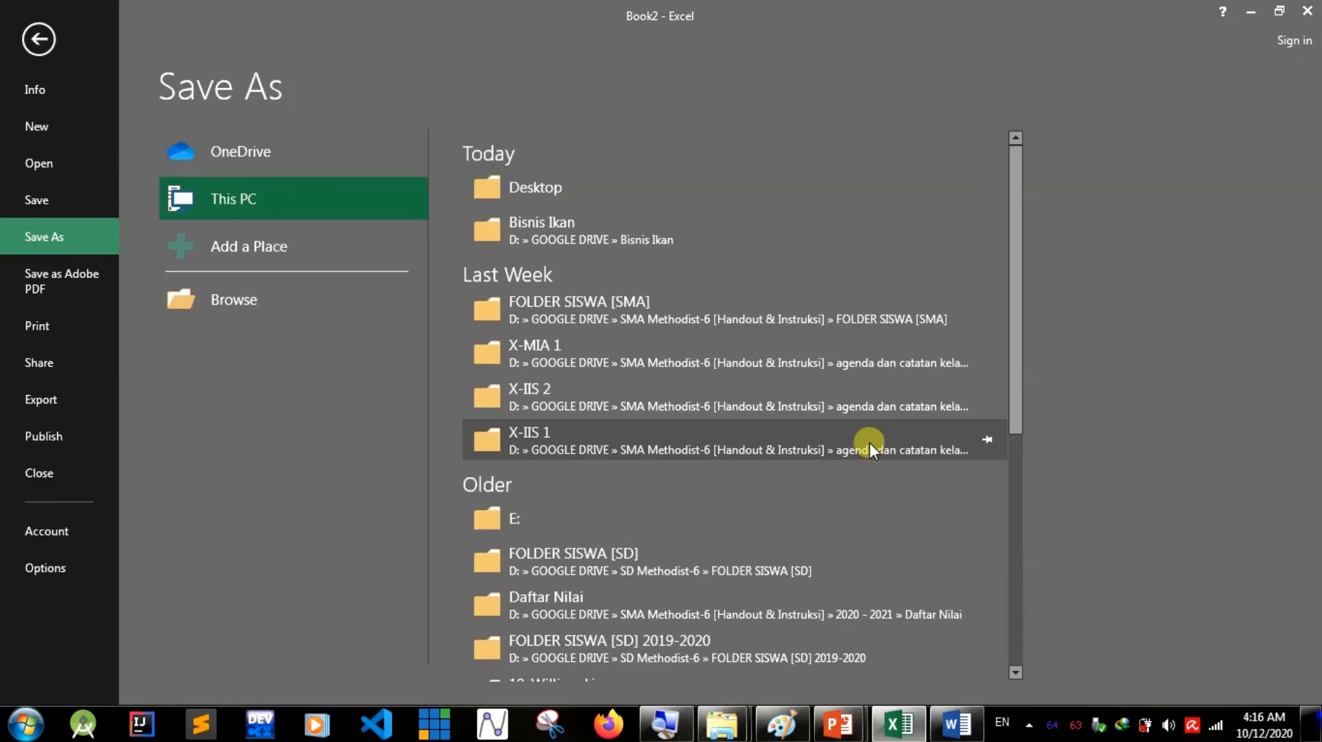
pyautogui.click(33, 31)
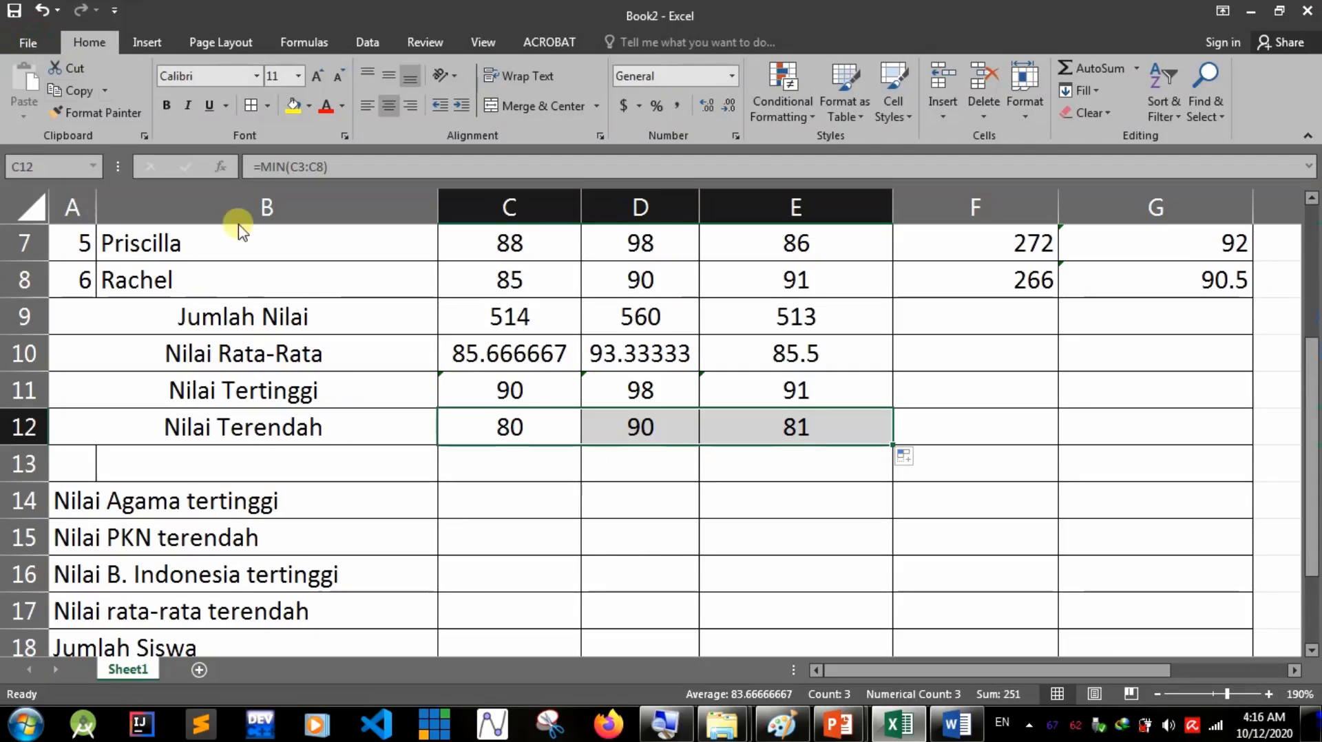
# Find the highest Agama score in the Nilai Agama tertinggi cell C14 with the formula =max(C3:C8).
pyautogui.click(465, 482)
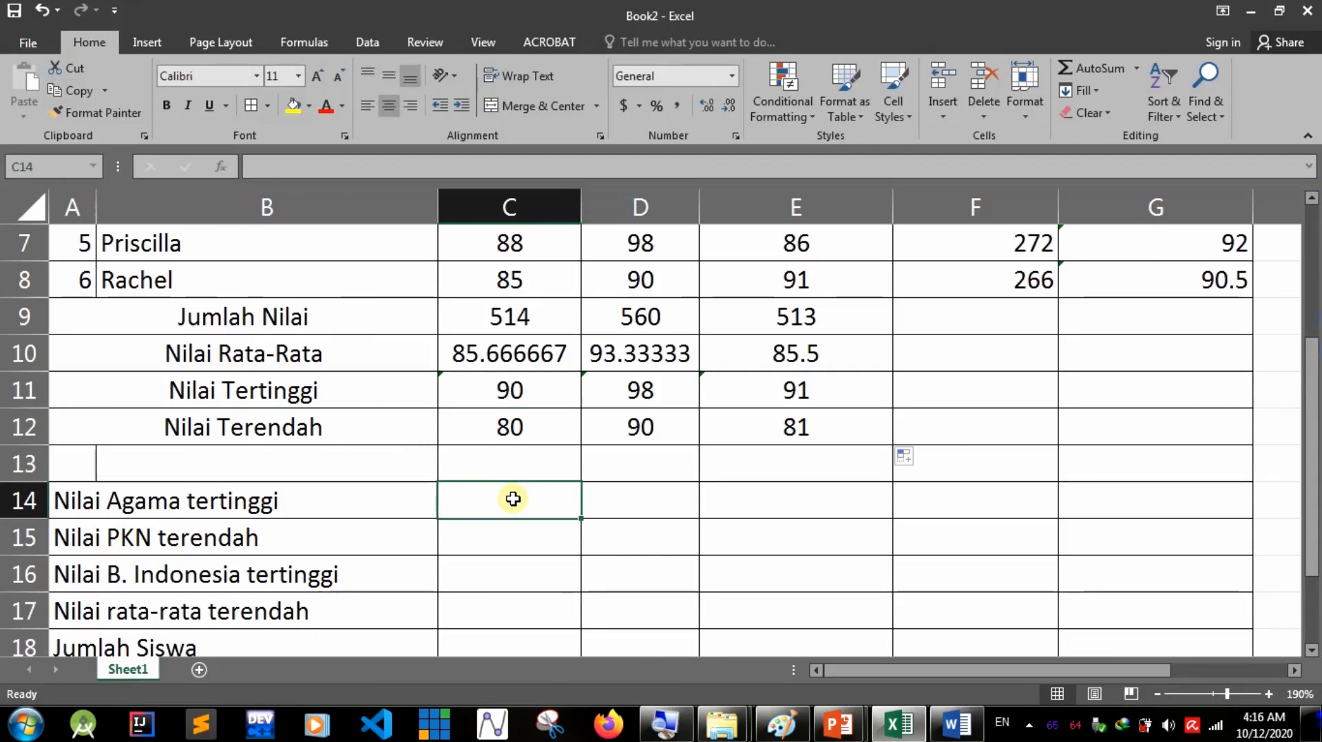
pyautogui.scroll(2, 513, 498)
pyautogui.scroll(-1, 515, 499)
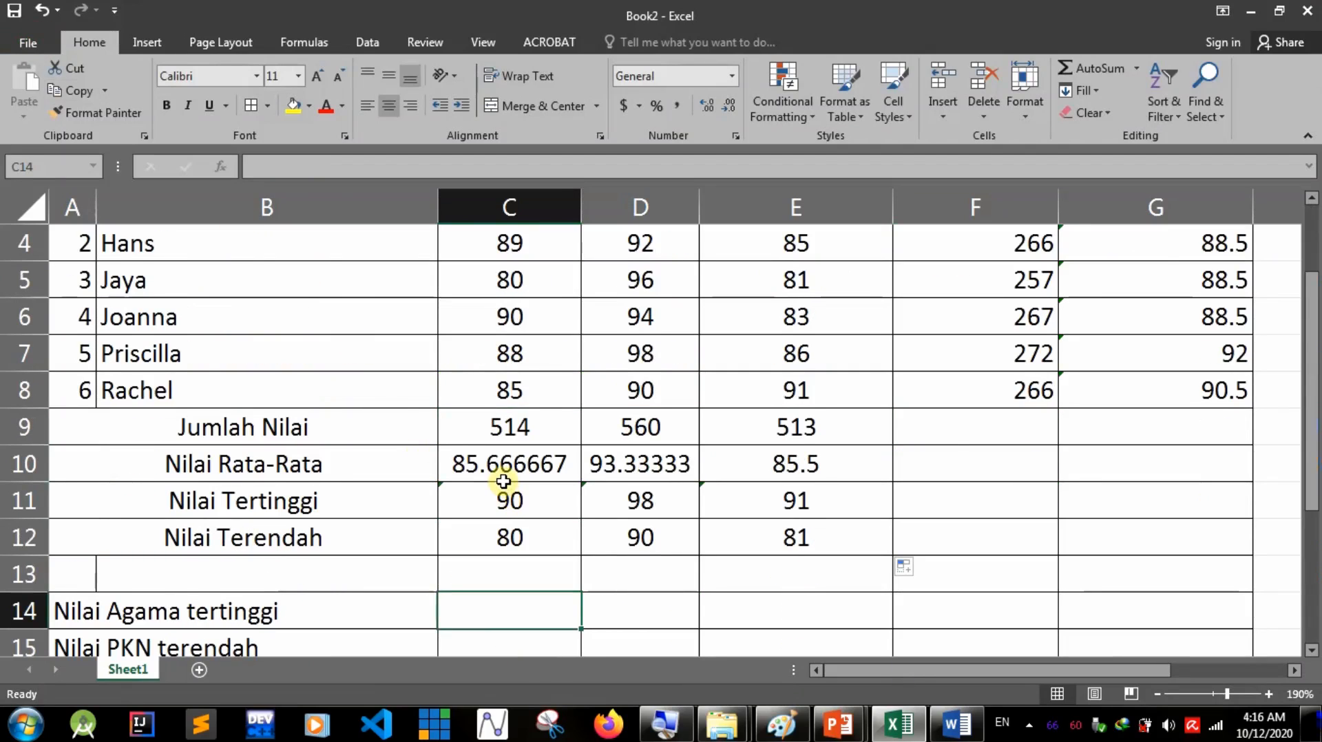
pyautogui.scroll(1, 503, 481)
pyautogui.scroll(-2, 507, 487)
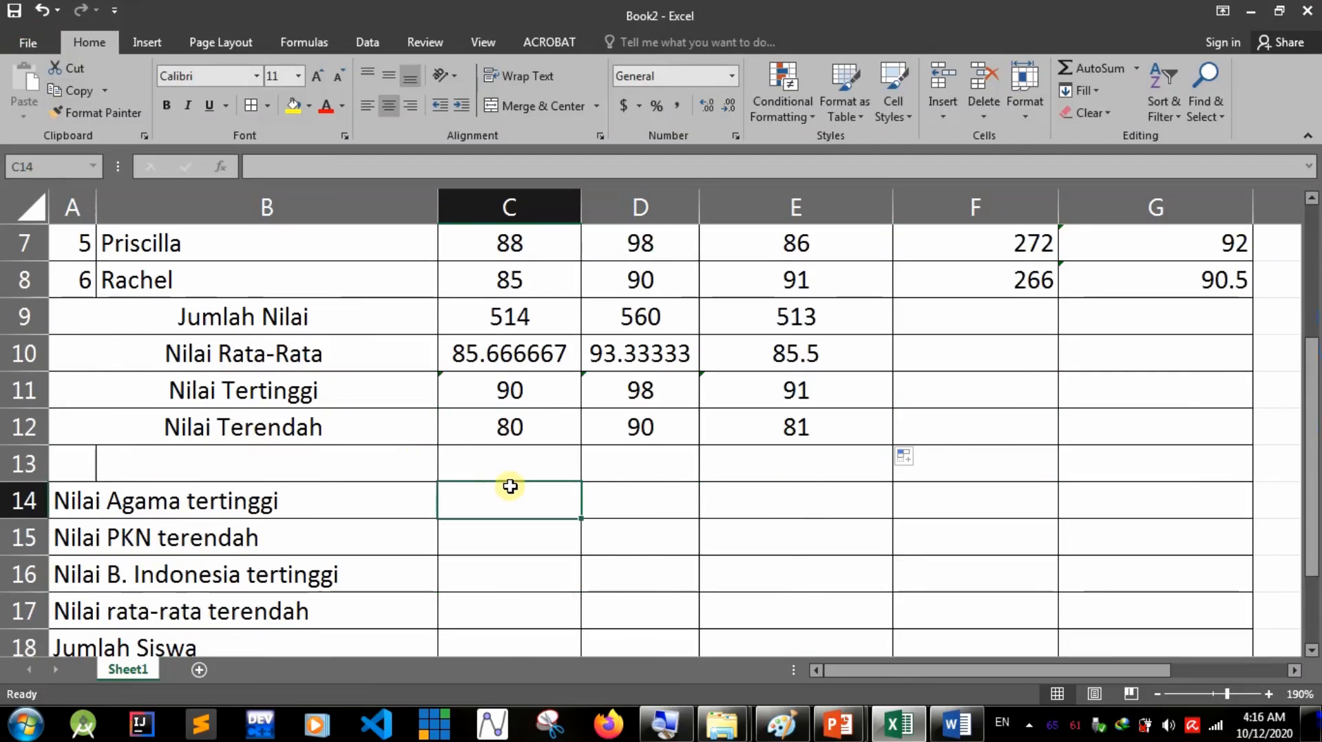
pyautogui.scroll(2, 509, 486)
pyautogui.scroll(-2, 511, 485)
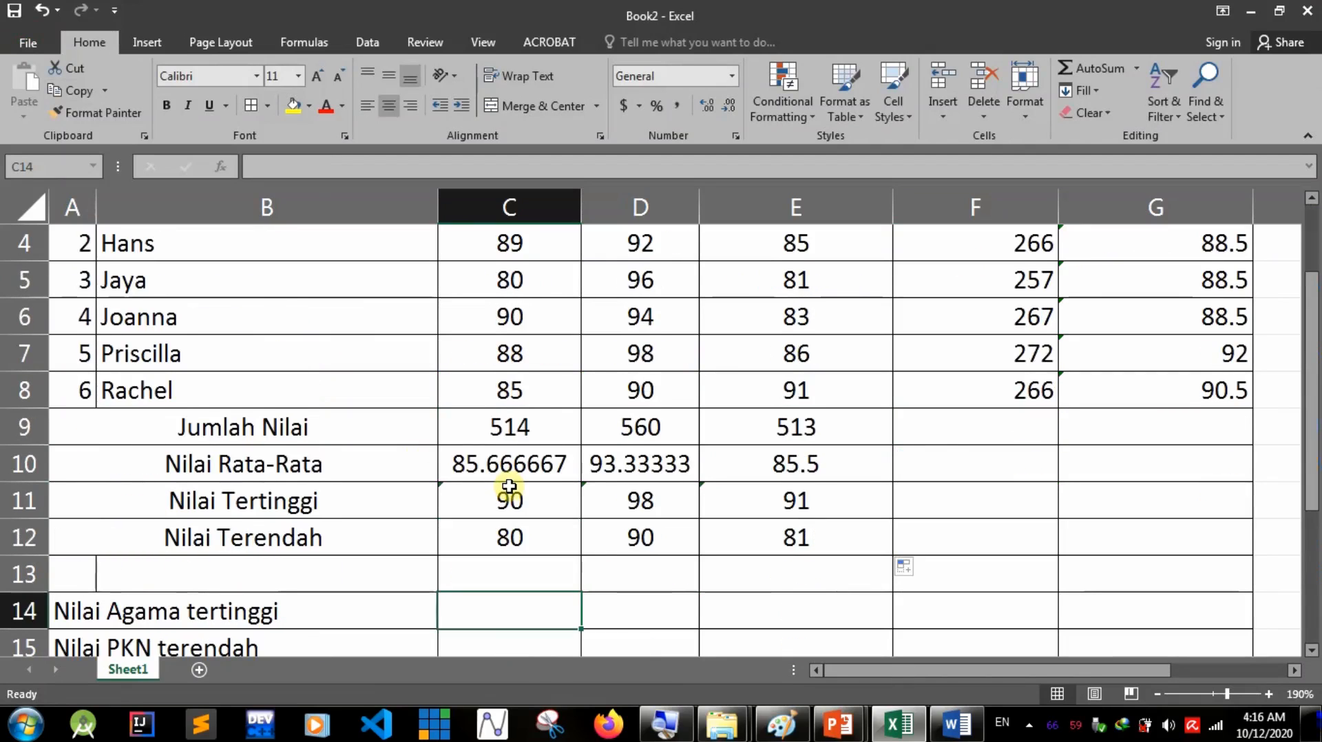
pyautogui.write('=')
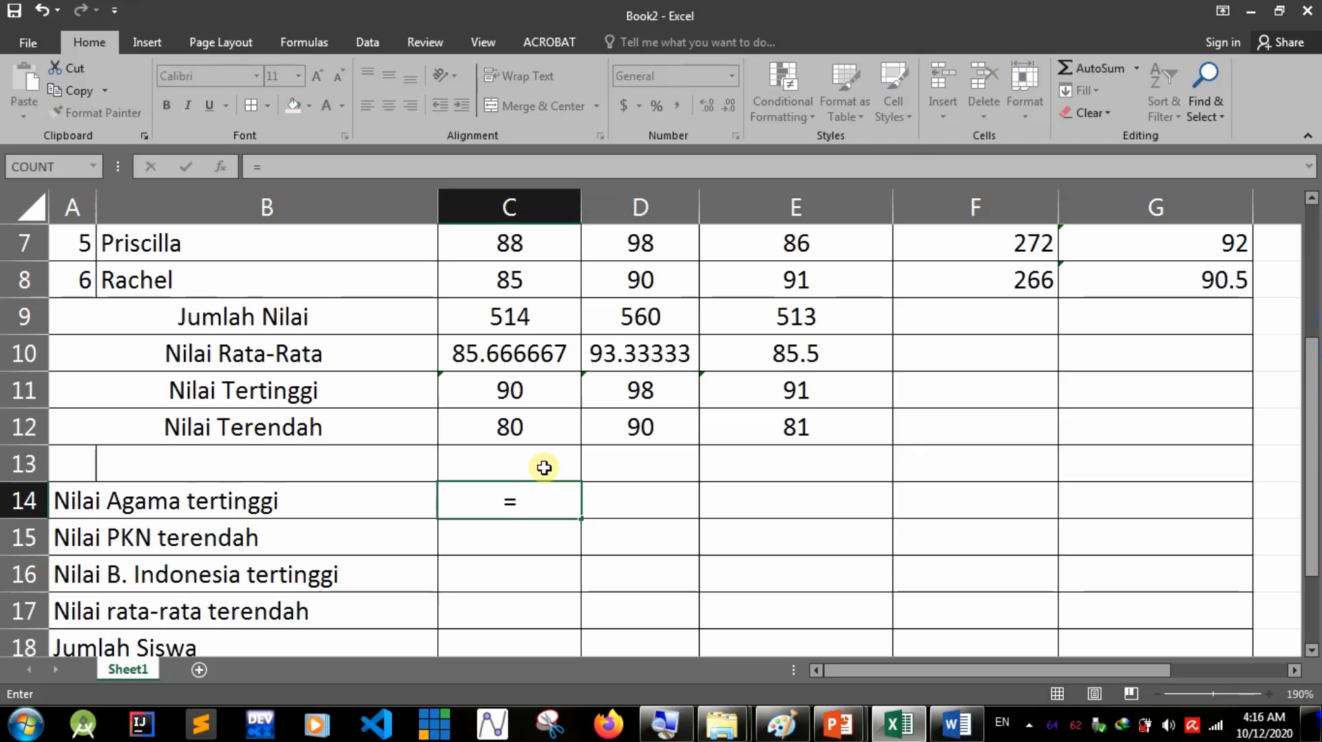
pyautogui.write('max(')
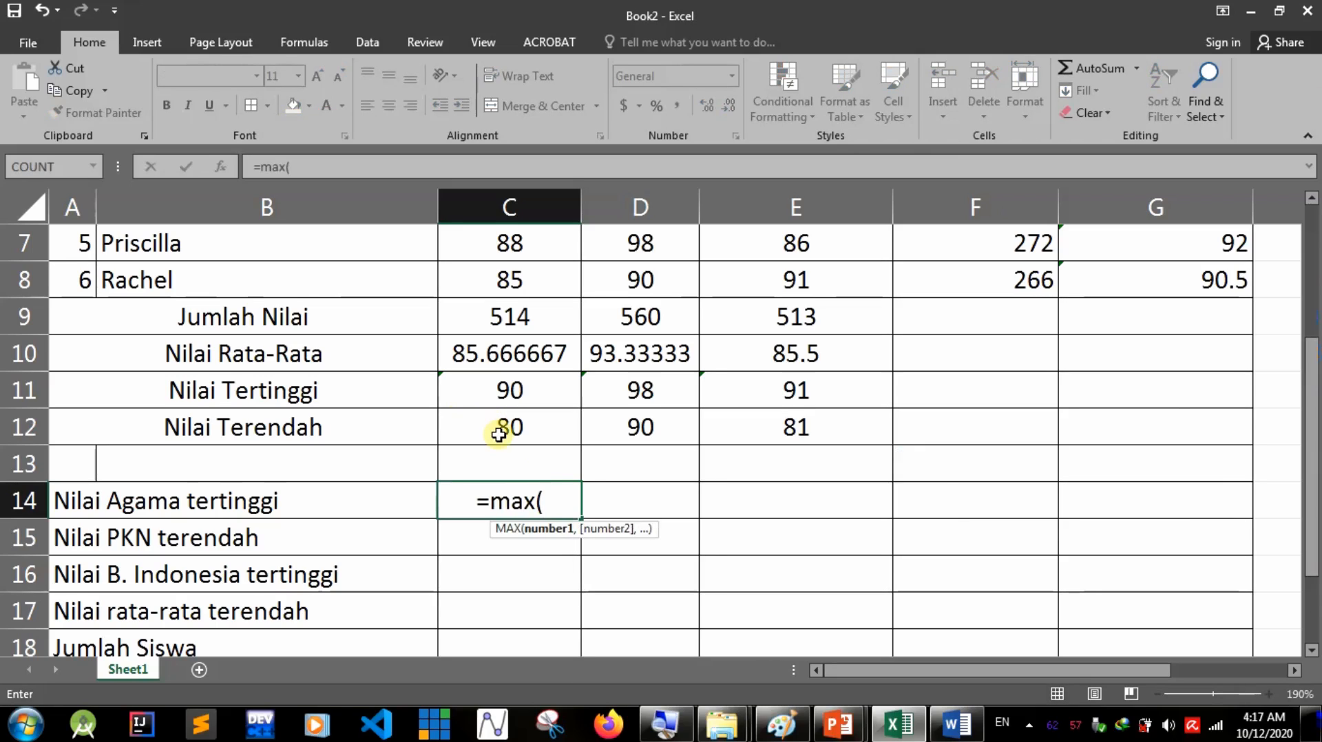
pyautogui.scroll(2, 506, 428)
pyautogui.moveTo(537, 316); pyautogui.dragTo(520, 493)
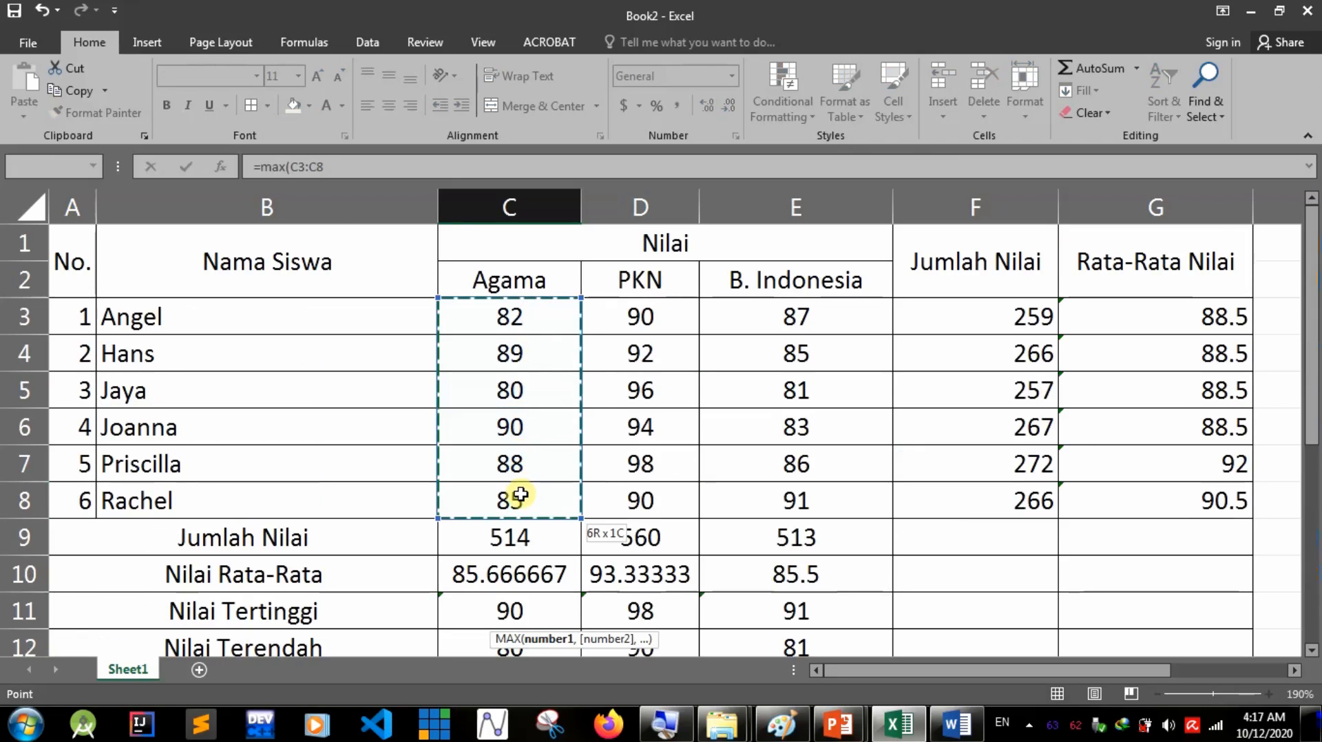
pyautogui.scroll(-5, 523, 480)
pyautogui.scroll(2, 605, 456)
pyautogui.write(')')
pyautogui.press('Return')
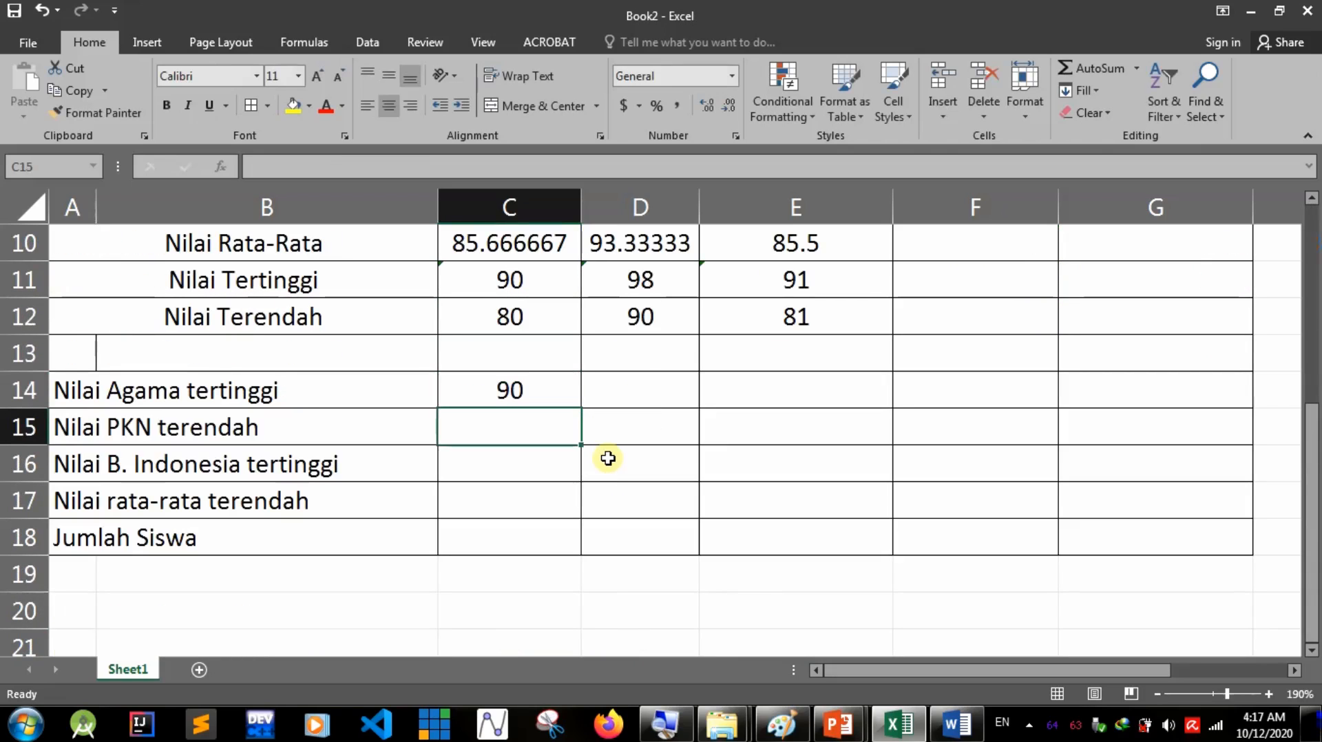
# Fill the Nilai Agama tertinggi formula from cell C14 across to E14, and undo that fill.
pyautogui.click(599, 394)
pyautogui.click(540, 389)
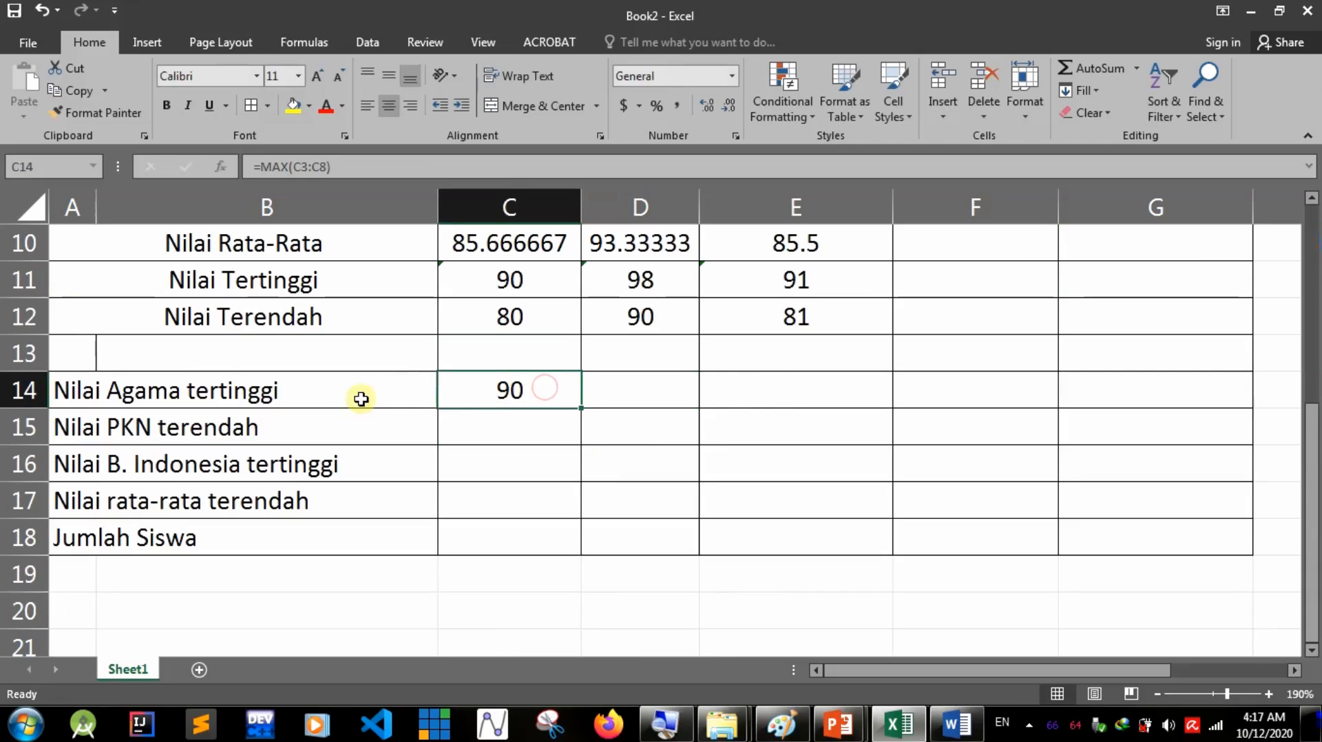
pyautogui.click(463, 431)
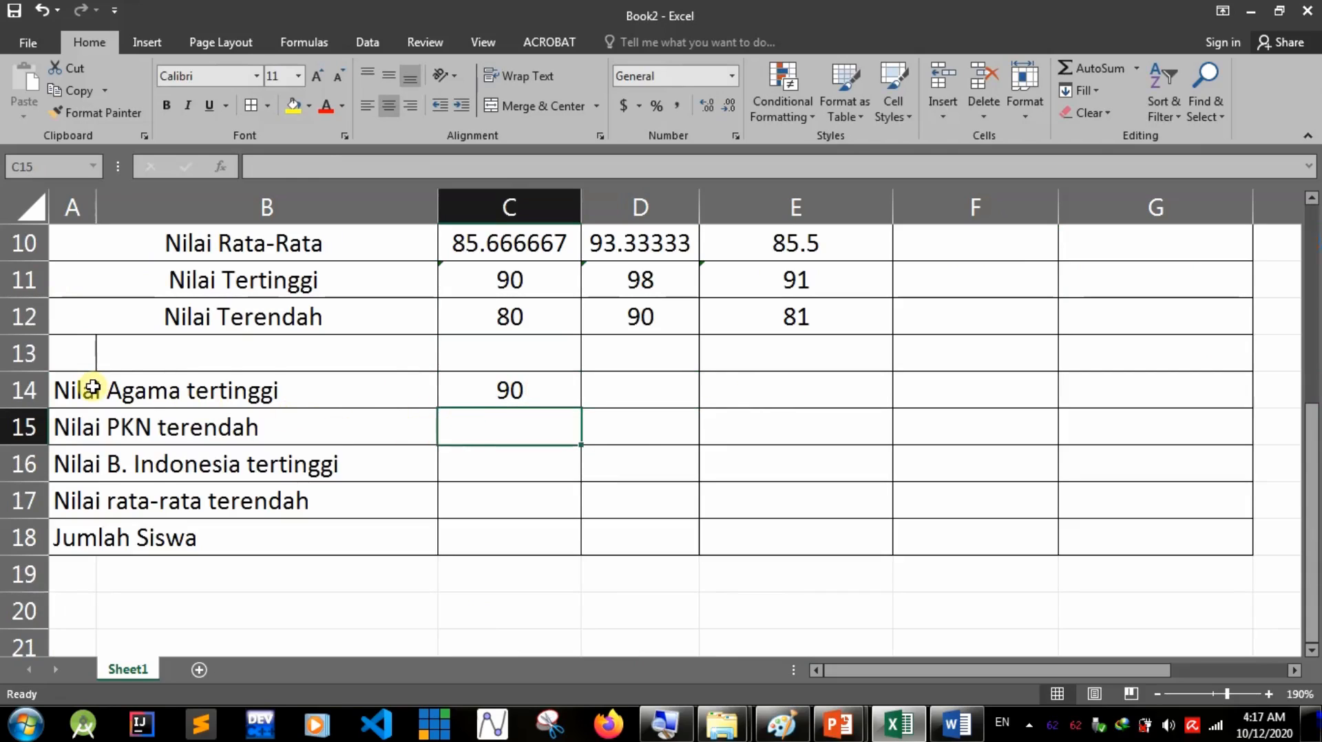
pyautogui.click(469, 384)
pyautogui.moveTo(582, 407); pyautogui.dragTo(796, 404)
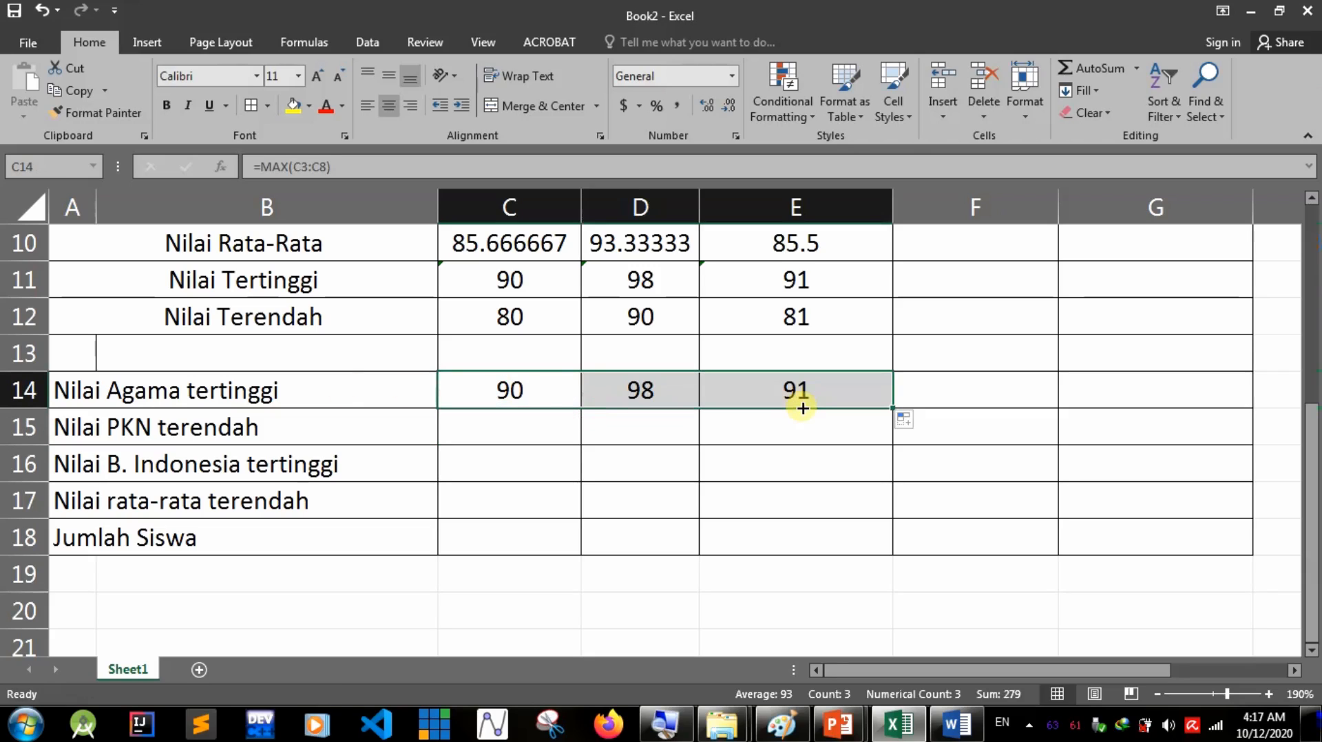
pyautogui.hotkey('ctrl', 'z')
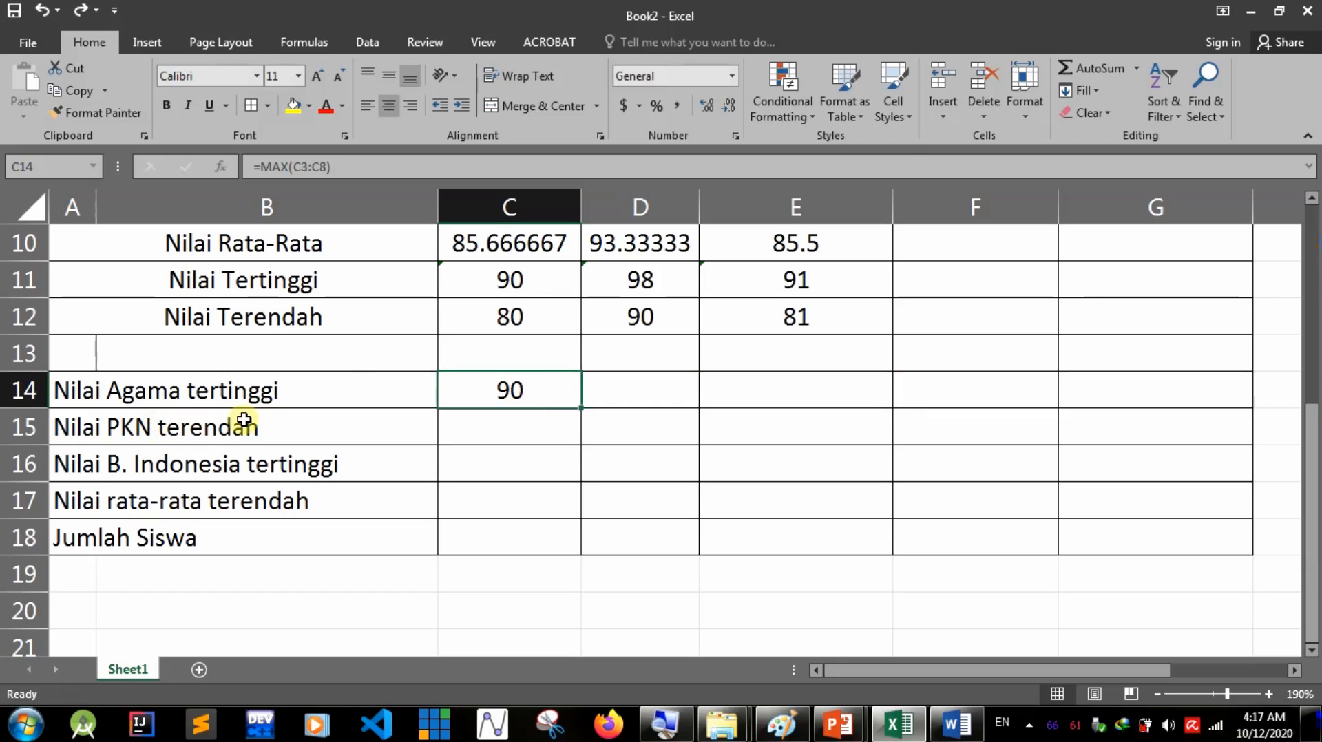
# Compare the Nilai Tertinggi formulas in C11 to E11 with the Nilai Agama tertinggi formula in C14.
pyautogui.click(289, 276)
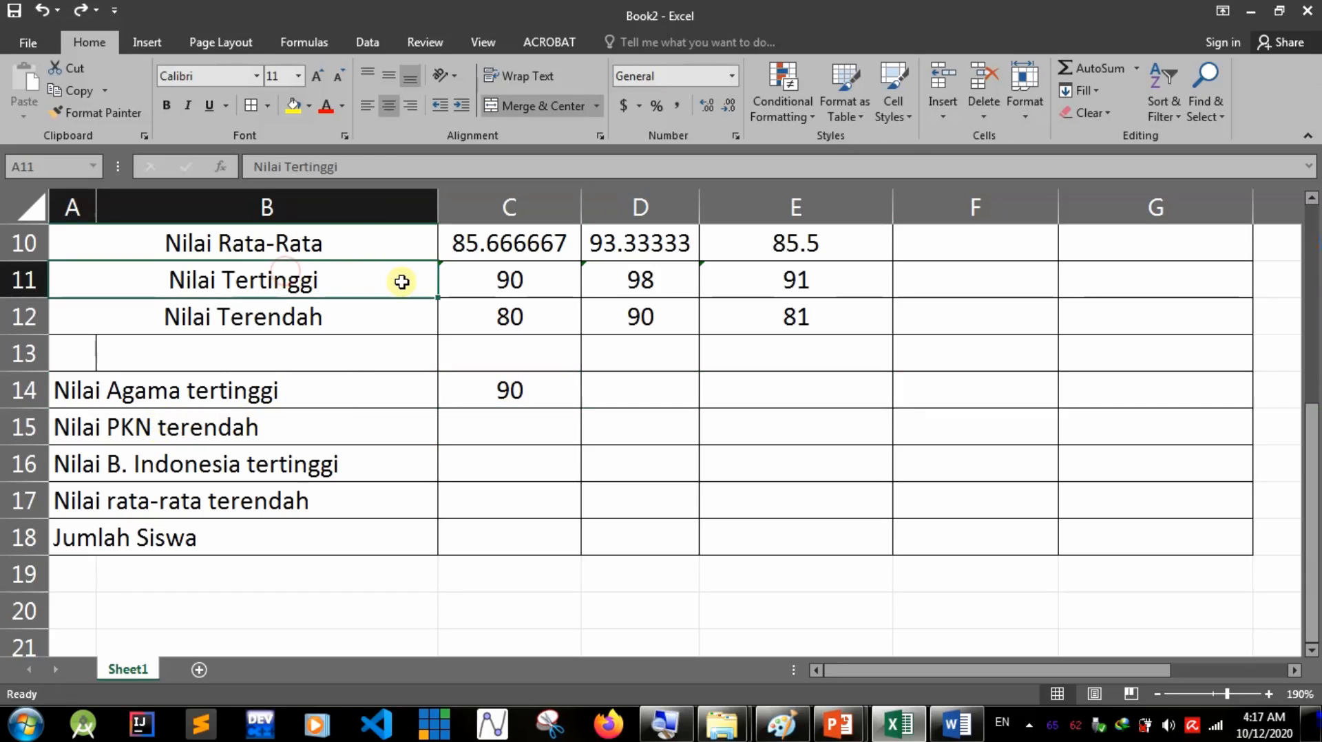
pyautogui.click(507, 280)
pyautogui.click(625, 275)
pyautogui.click(777, 282)
pyautogui.click(486, 296)
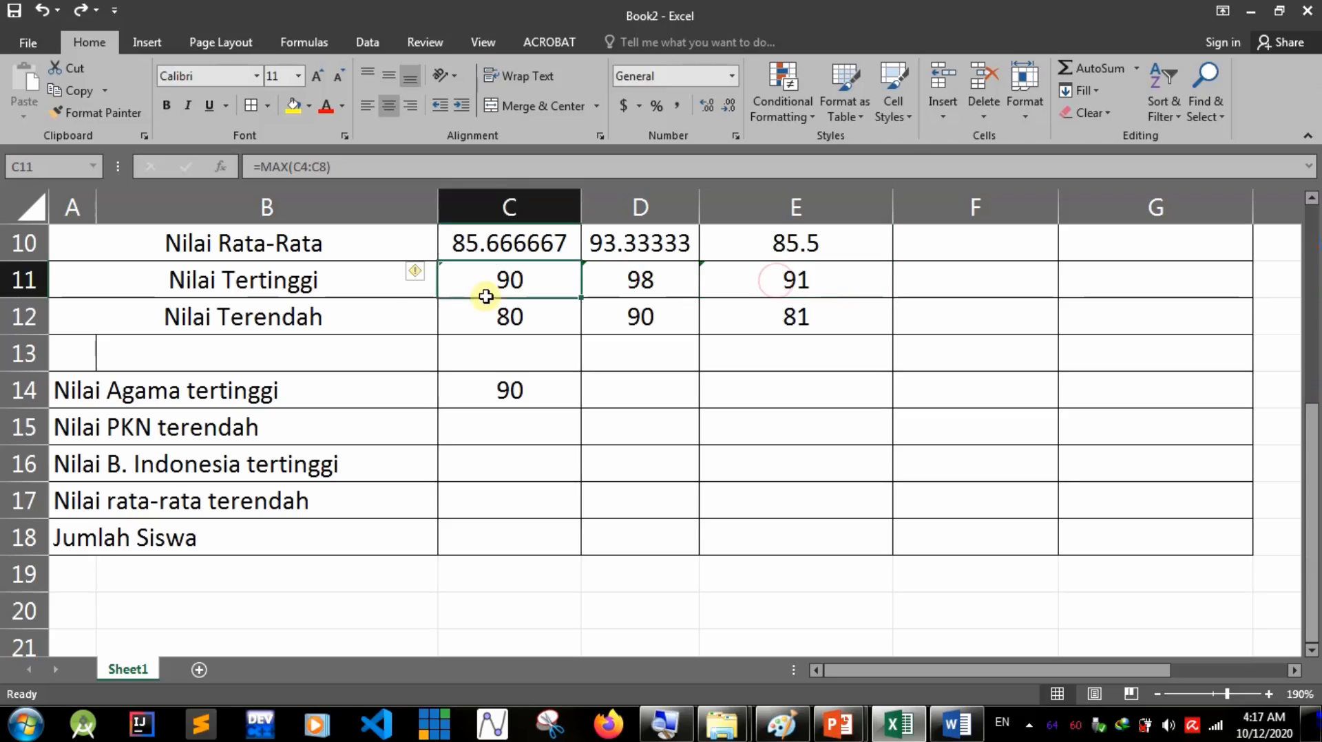
pyautogui.click(597, 288)
pyautogui.click(804, 281)
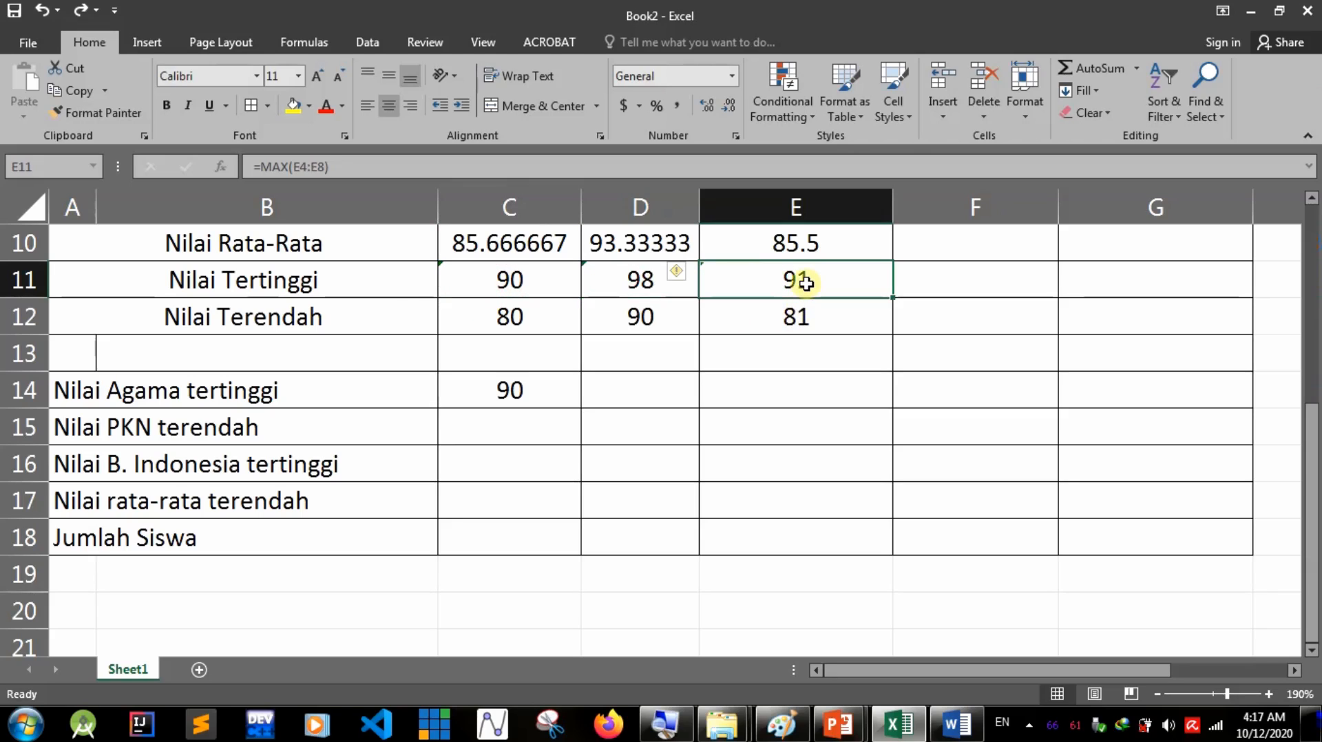
pyautogui.click(489, 394)
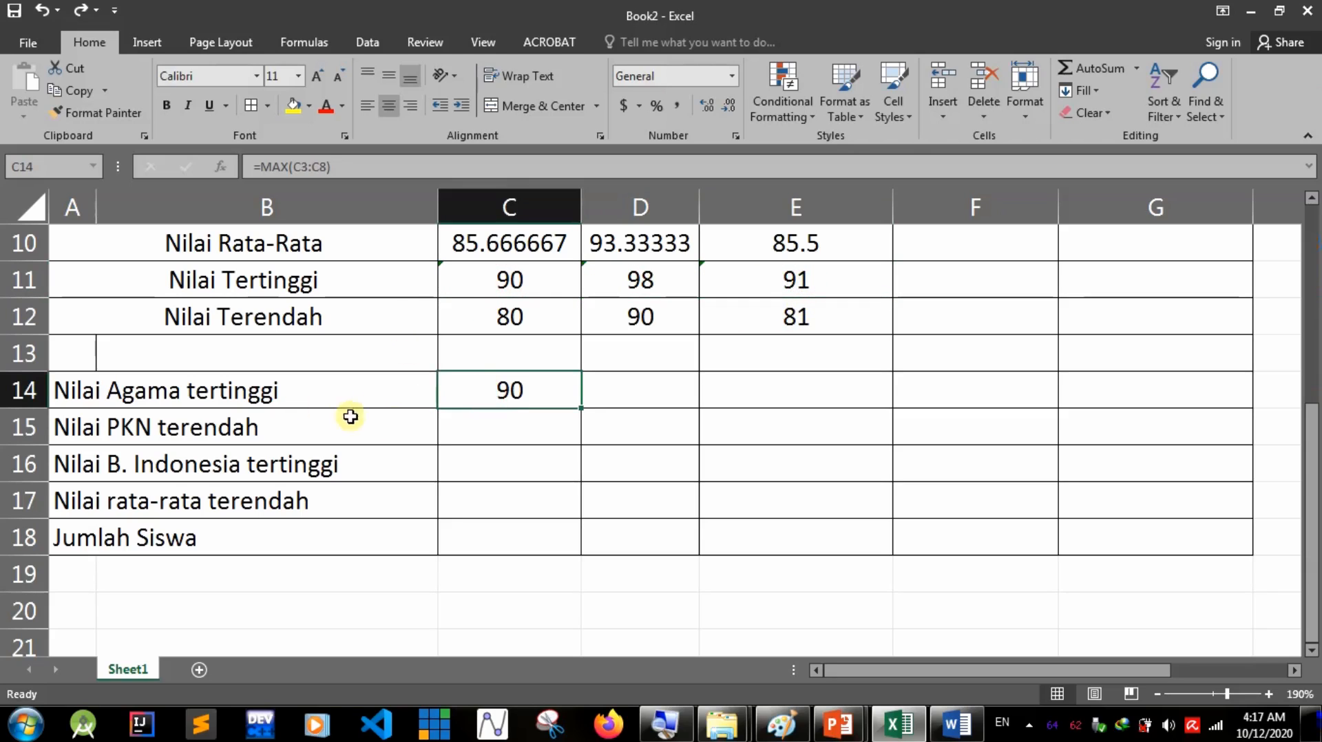
# Find the lowest PKN score in the Nilai PKN terendah cell C15 with a MIN formula over D3:D8.
pyautogui.click(530, 420)
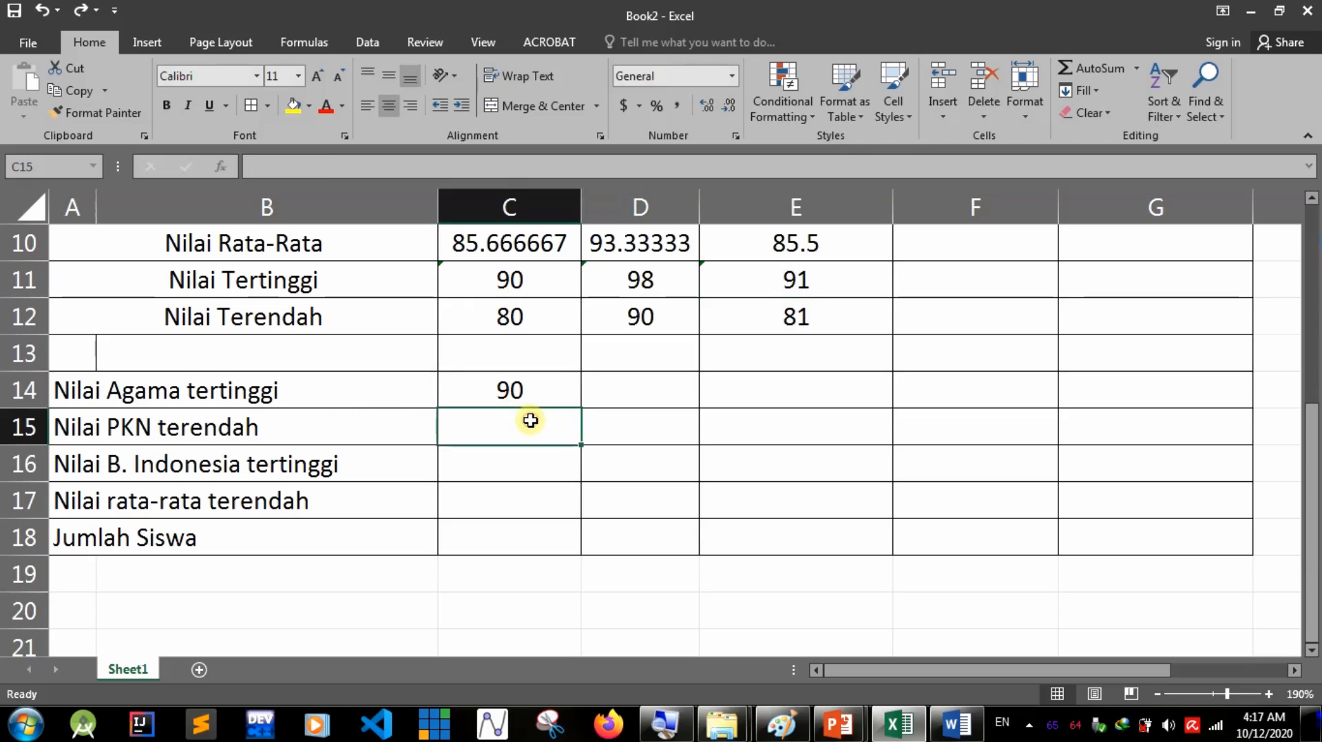
pyautogui.write('=')
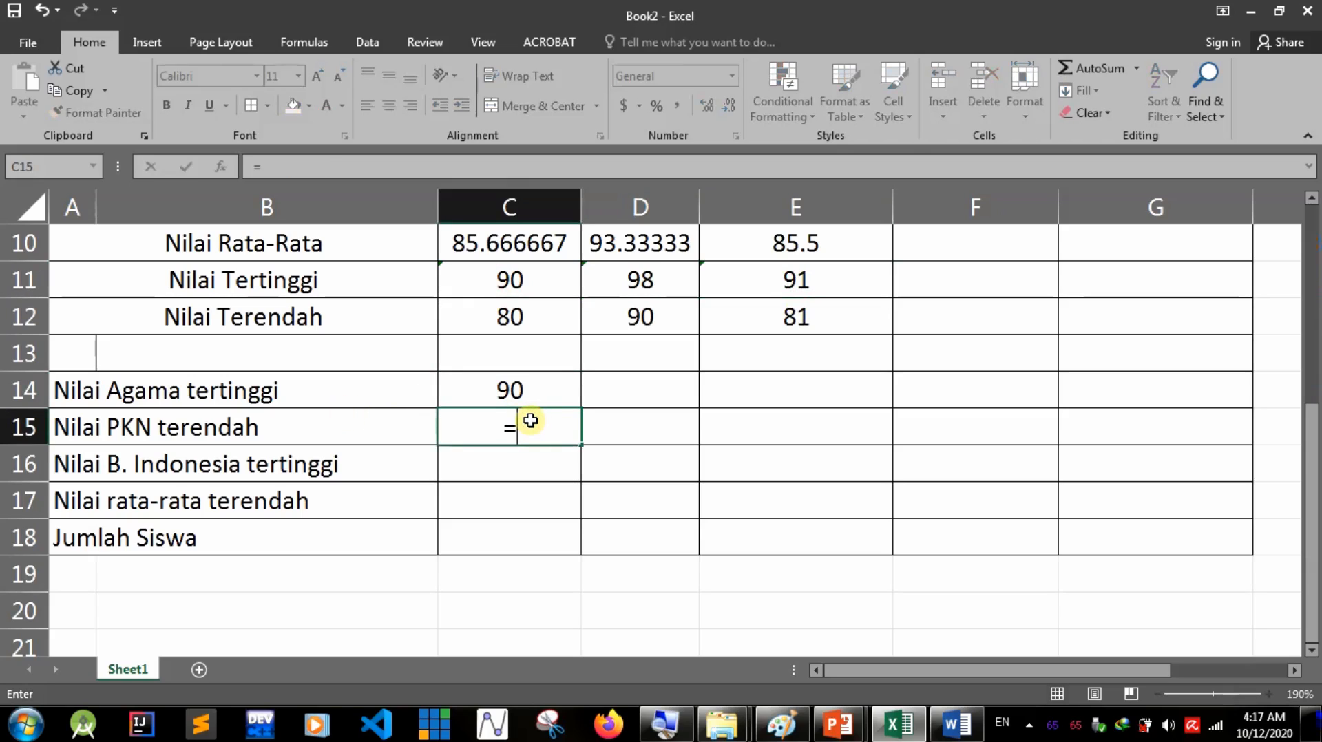
pyautogui.write('min(')
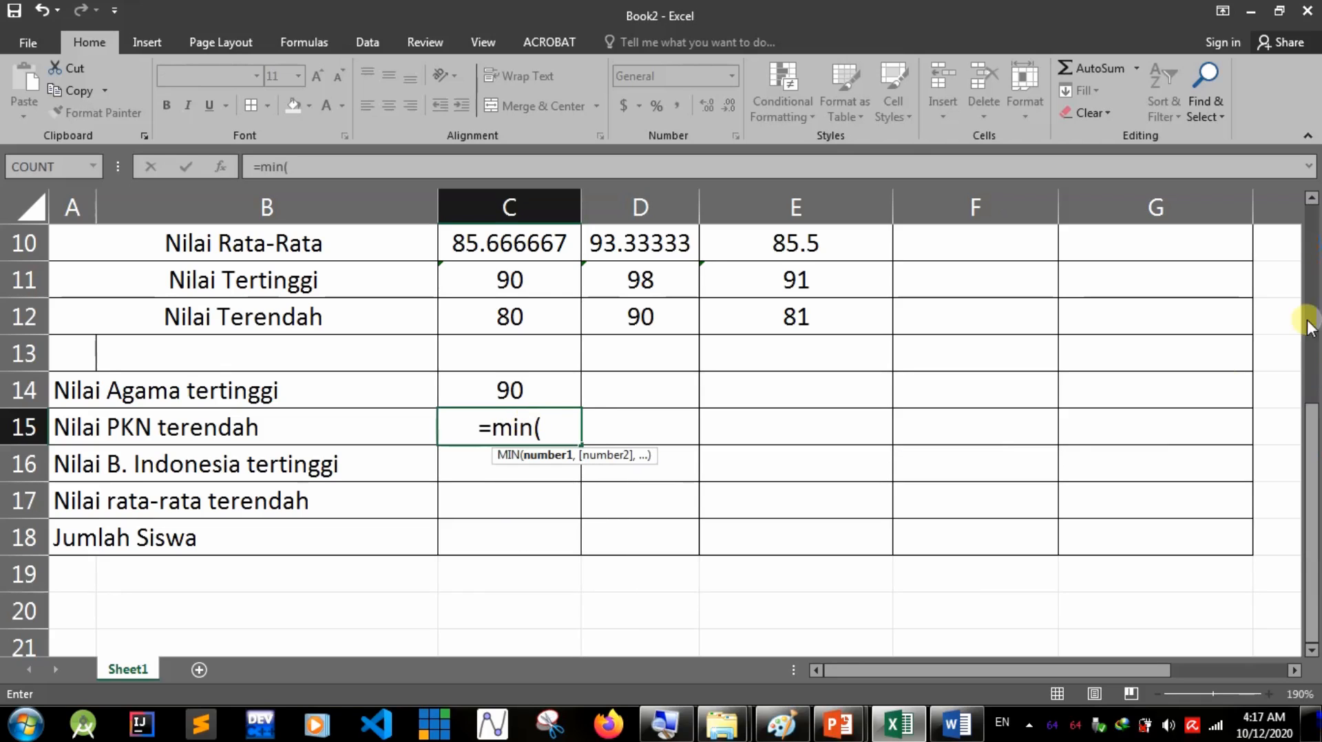
pyautogui.moveTo(1316, 500); pyautogui.dragTo(1312, 475)
pyautogui.moveTo(644, 303); pyautogui.dragTo(634, 501)
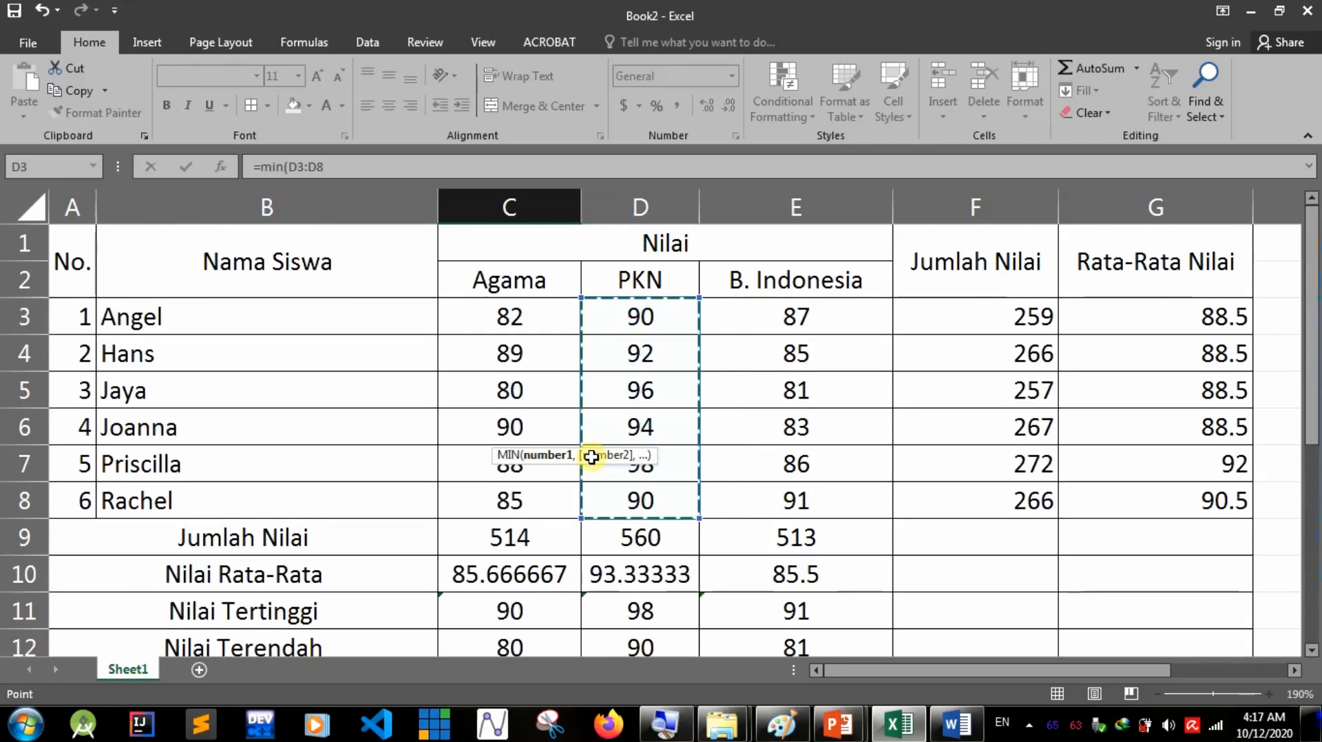
pyautogui.press('Return')
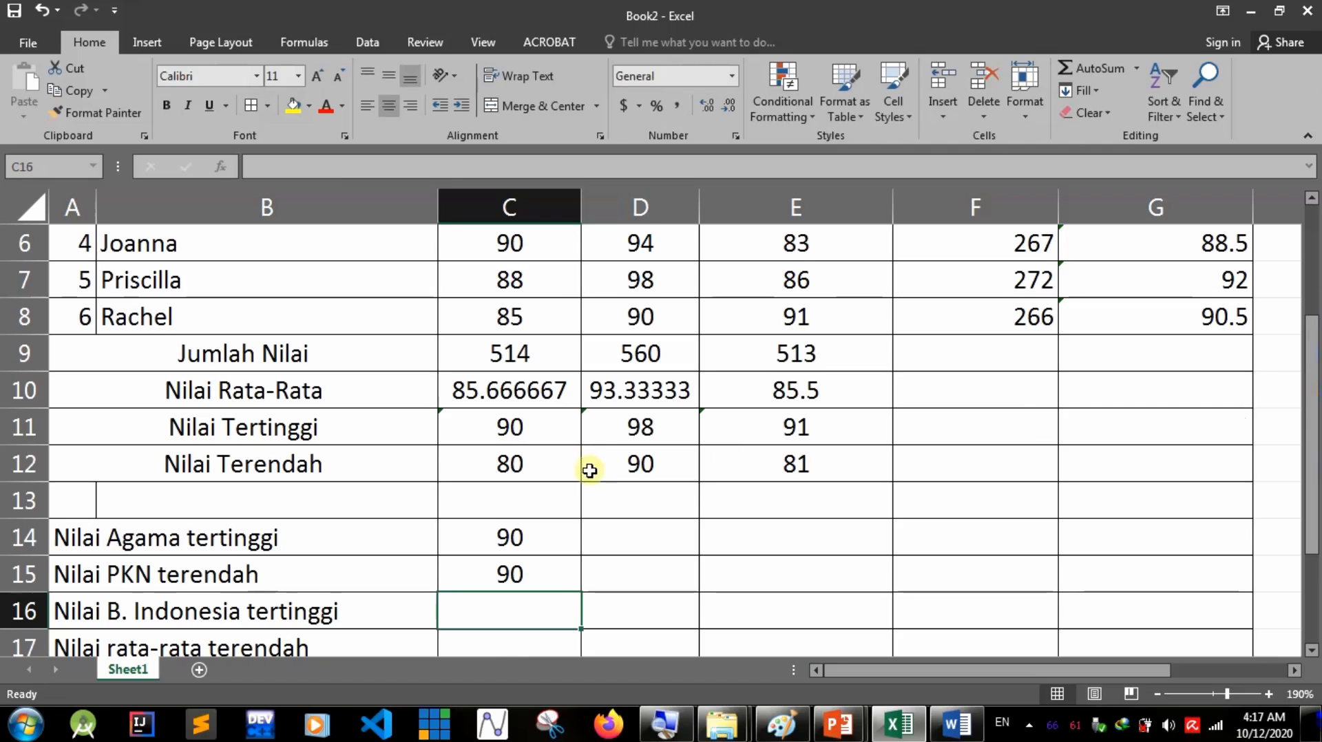
# Find the highest B. Indonesia score in the Nilai B. Indonesia tertinggi cell C16 with the formula =max(E3:E8).
pyautogui.scroll(-2, 592, 452)
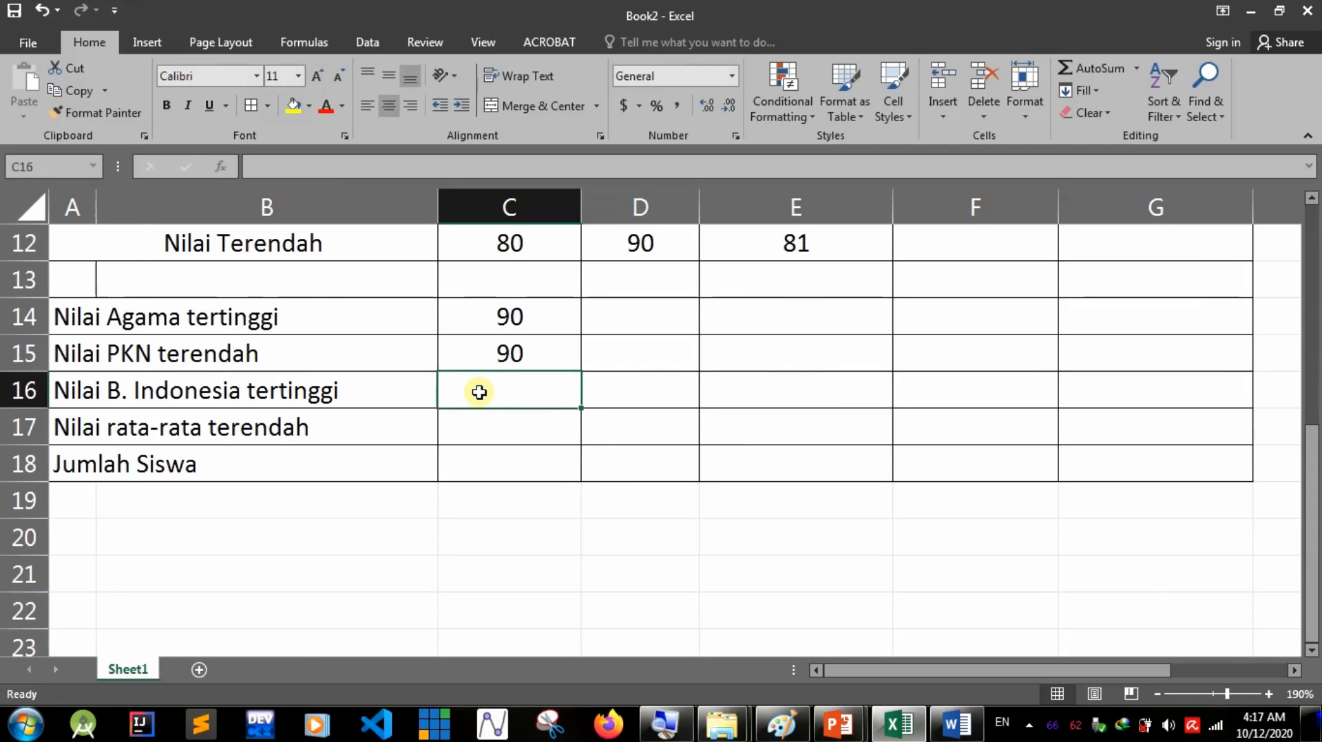
pyautogui.scroll(-4, 496, 386)
pyautogui.scroll(-2, 479, 392)
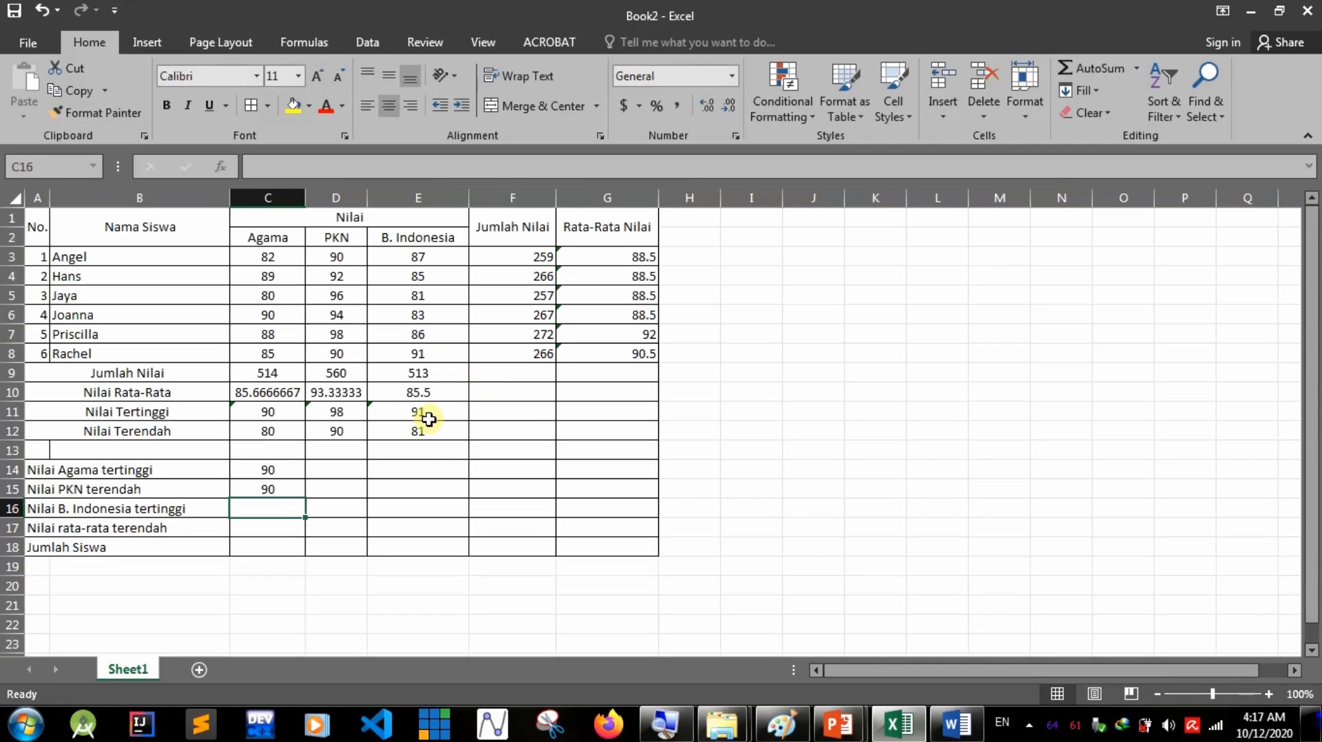
pyautogui.write('=')
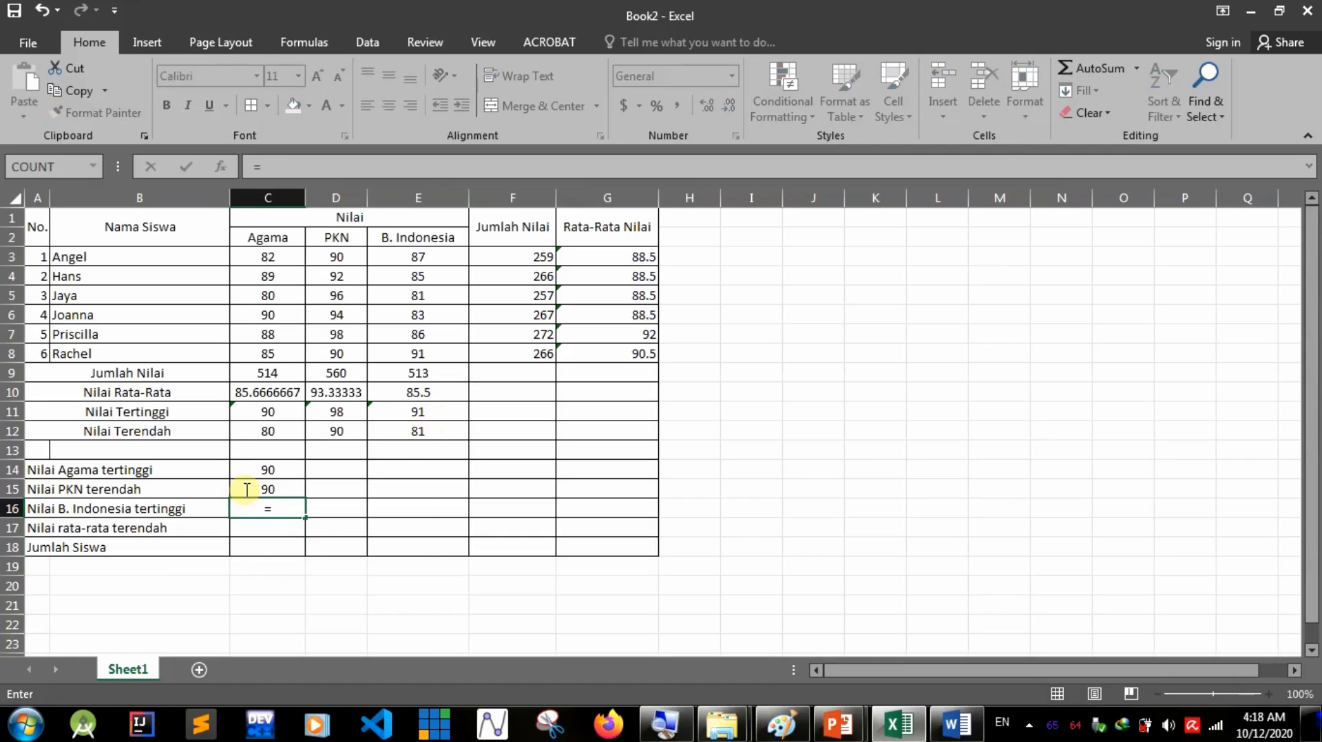
pyautogui.write('min')
pyautogui.press('BackSpace')
pyautogui.press('BackSpace')
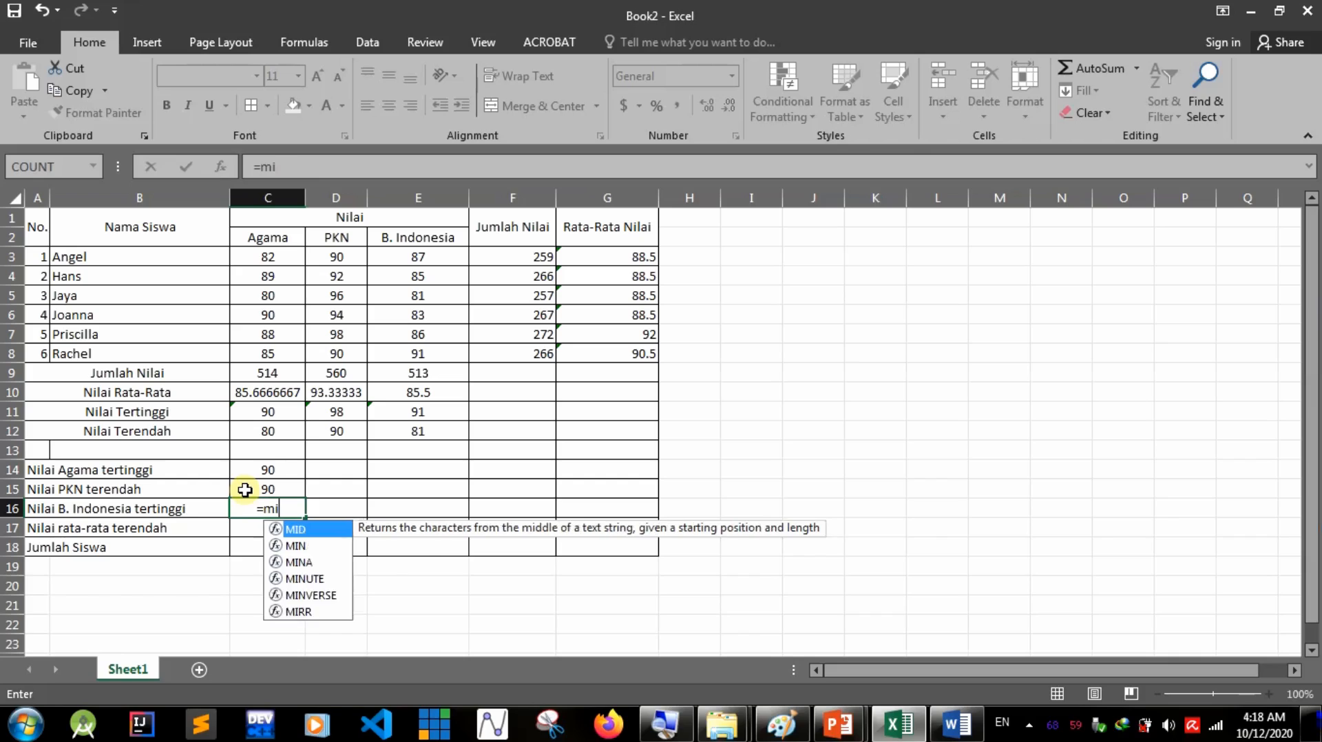
pyautogui.write('max')
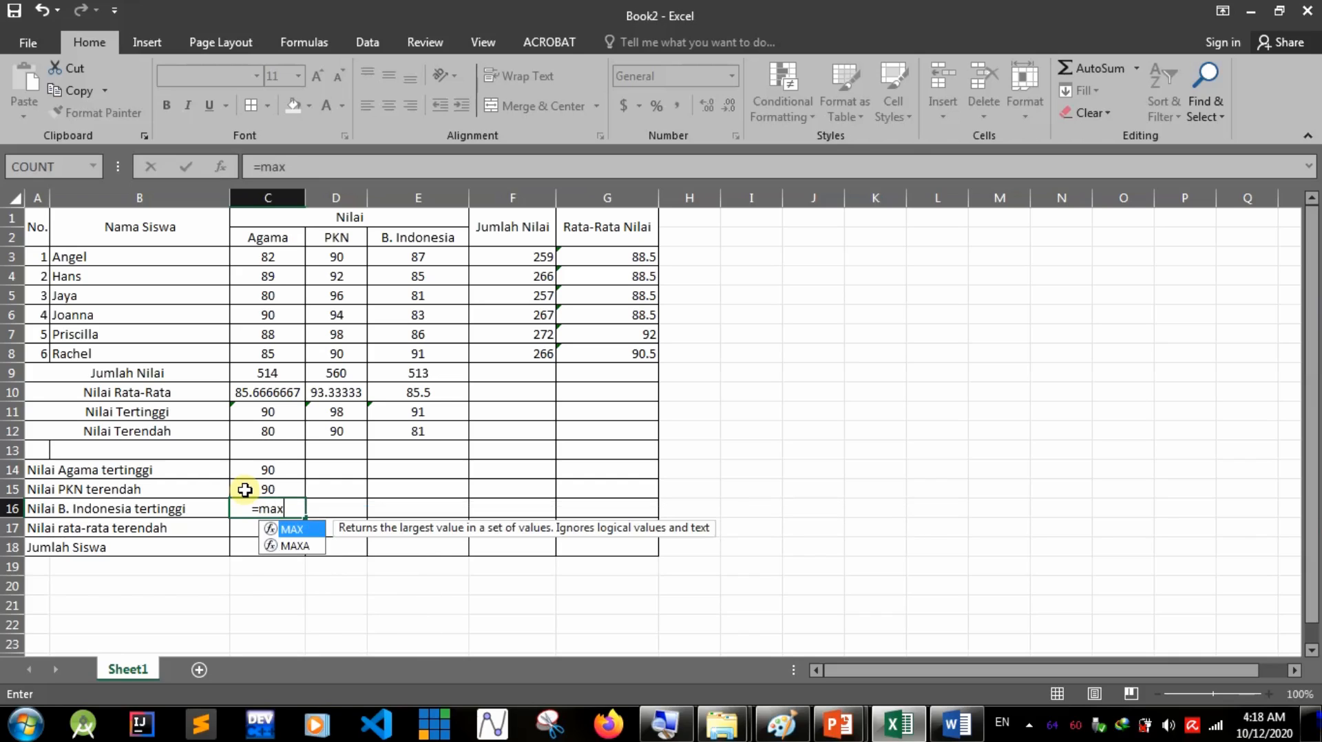
pyautogui.write('(')
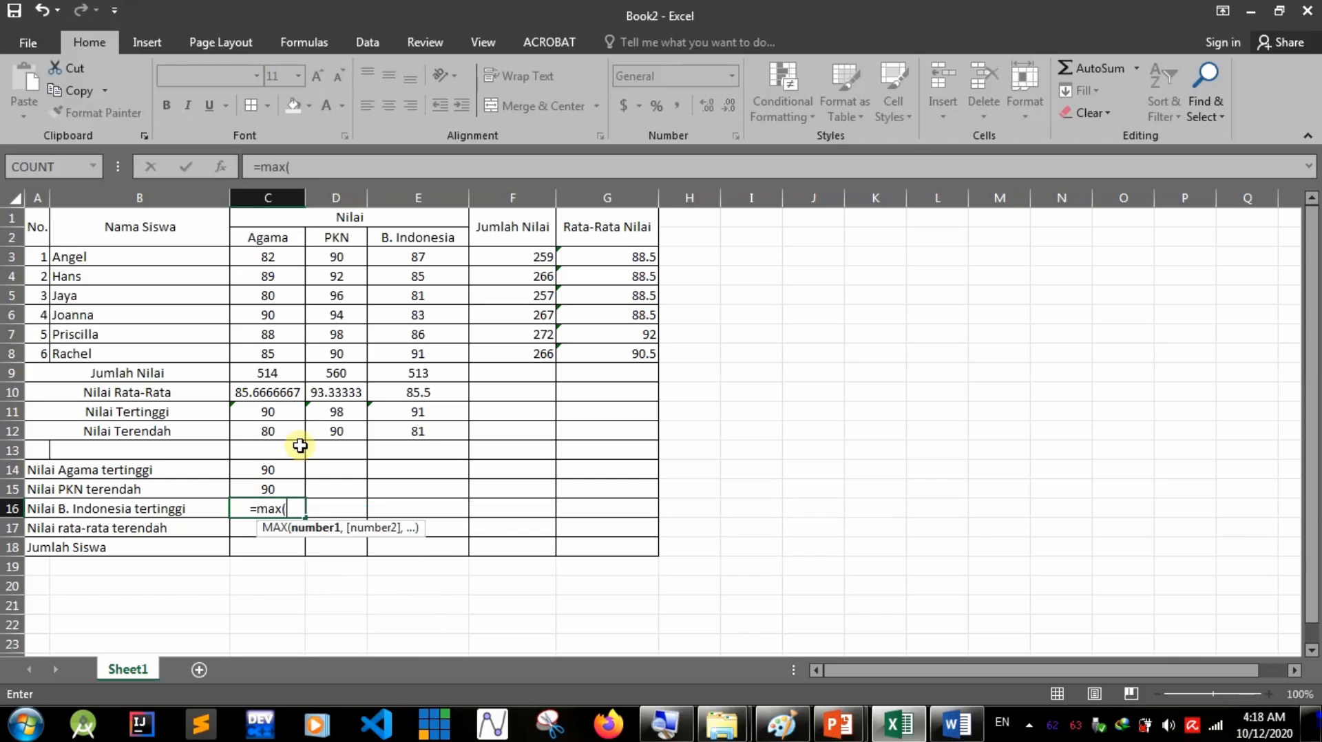
pyautogui.moveTo(423, 259); pyautogui.dragTo(431, 354)
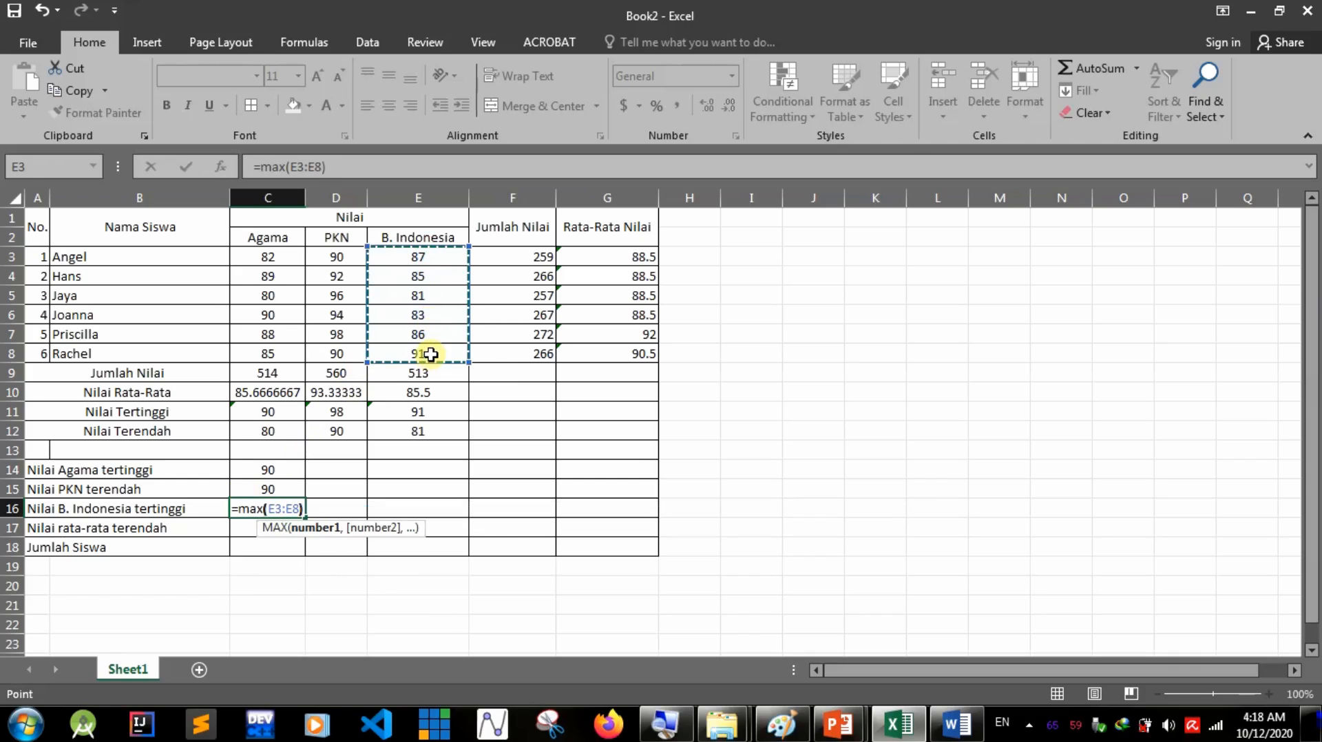
pyautogui.press('Return')
# Enter a MIN formula over the B. Indonesia scores E3:E8 in the Nilai rata-rata terendah cell C17.
pyautogui.write('=')
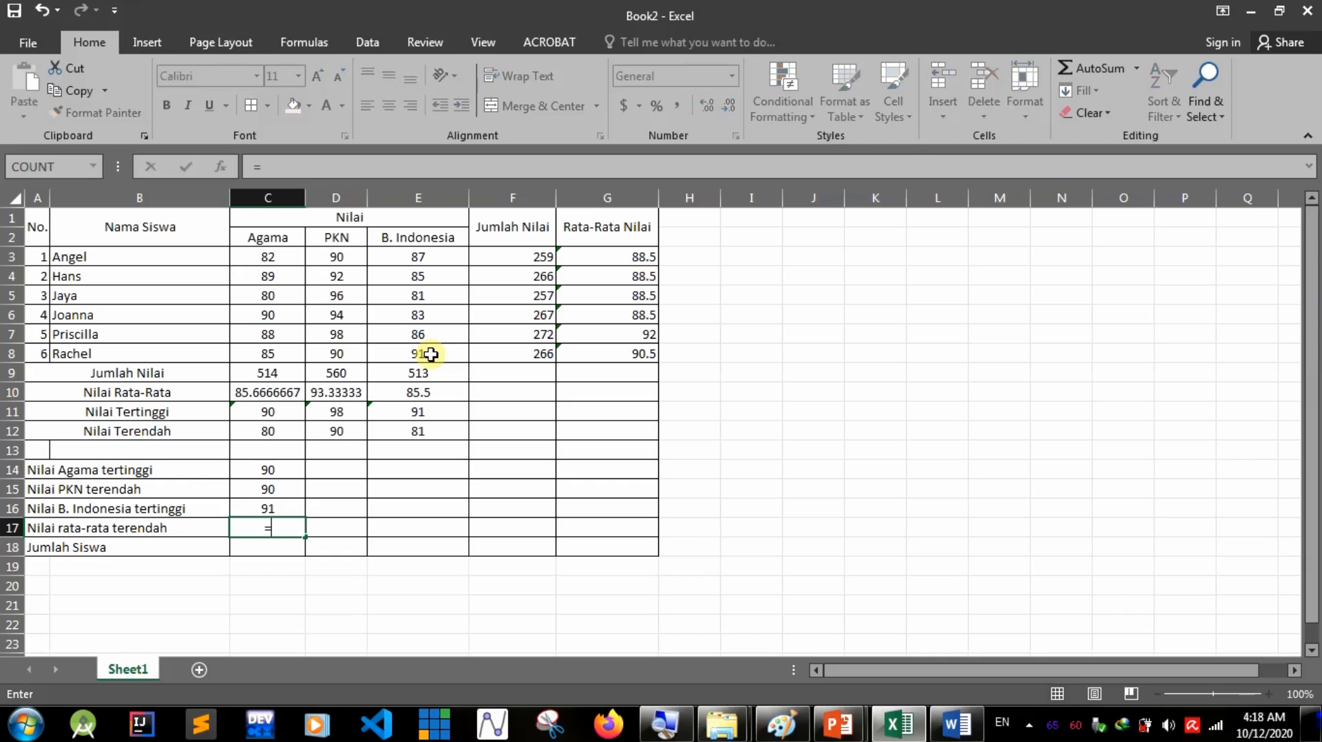
pyautogui.write('min(')
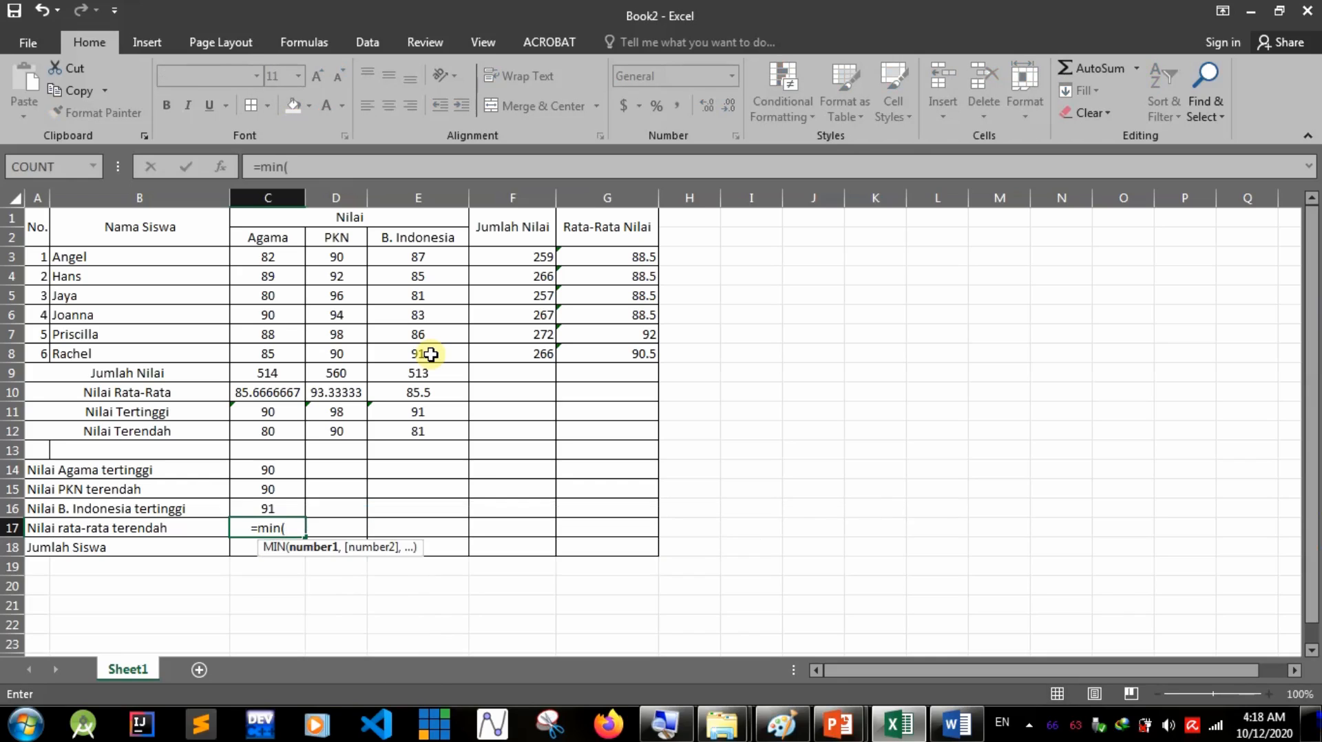
pyautogui.moveTo(436, 267); pyautogui.dragTo(431, 355)
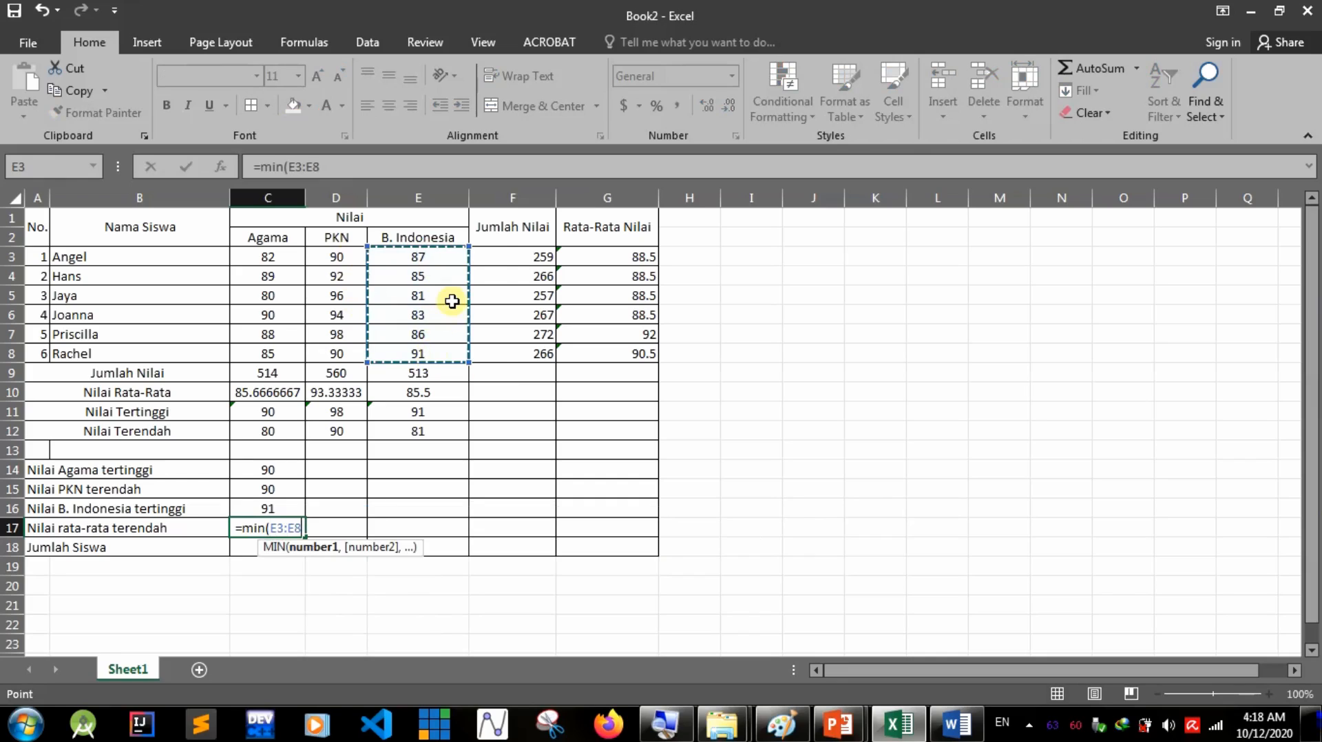
pyautogui.write('_')
pyautogui.press('Return')
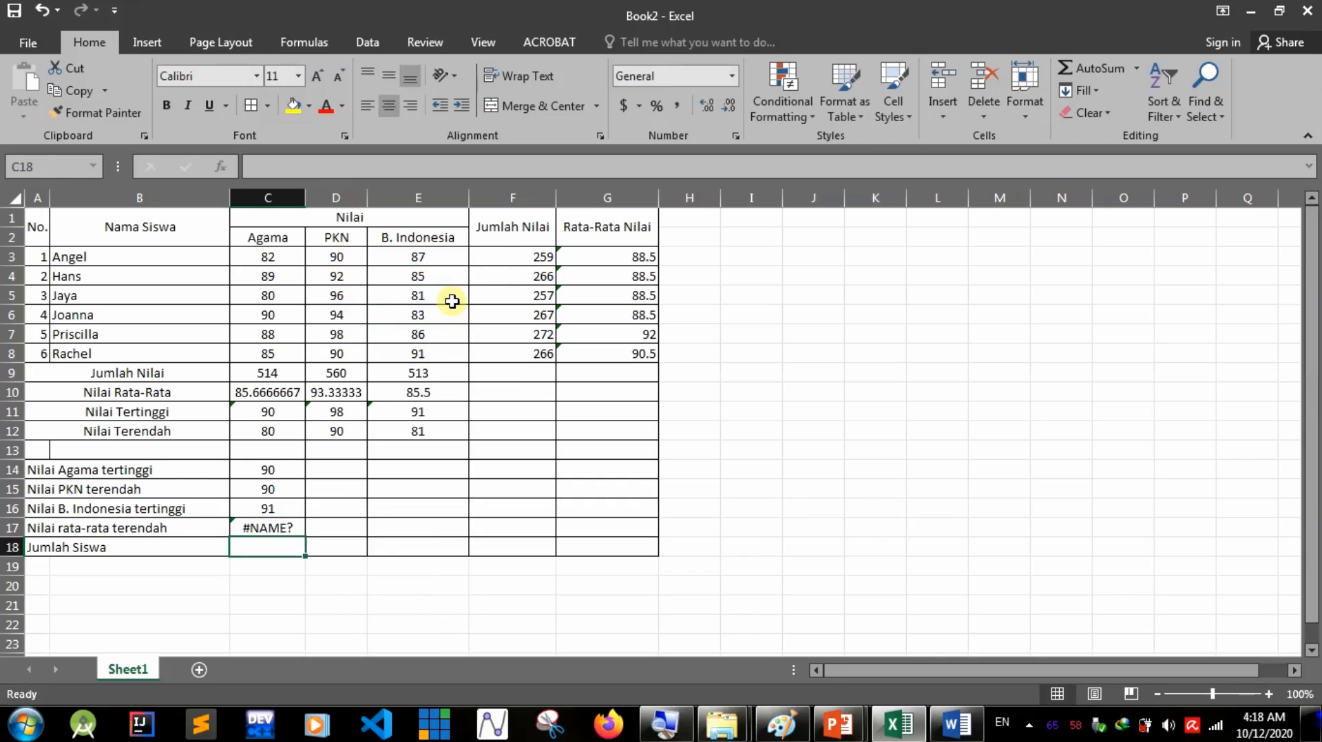
# Correct the end of the Nilai rata-rata terendah formula in C17 so it reads =MIN(E3:E8).
pyautogui.click(285, 529)
pyautogui.click(368, 169)
pyautogui.press('BackSpace')
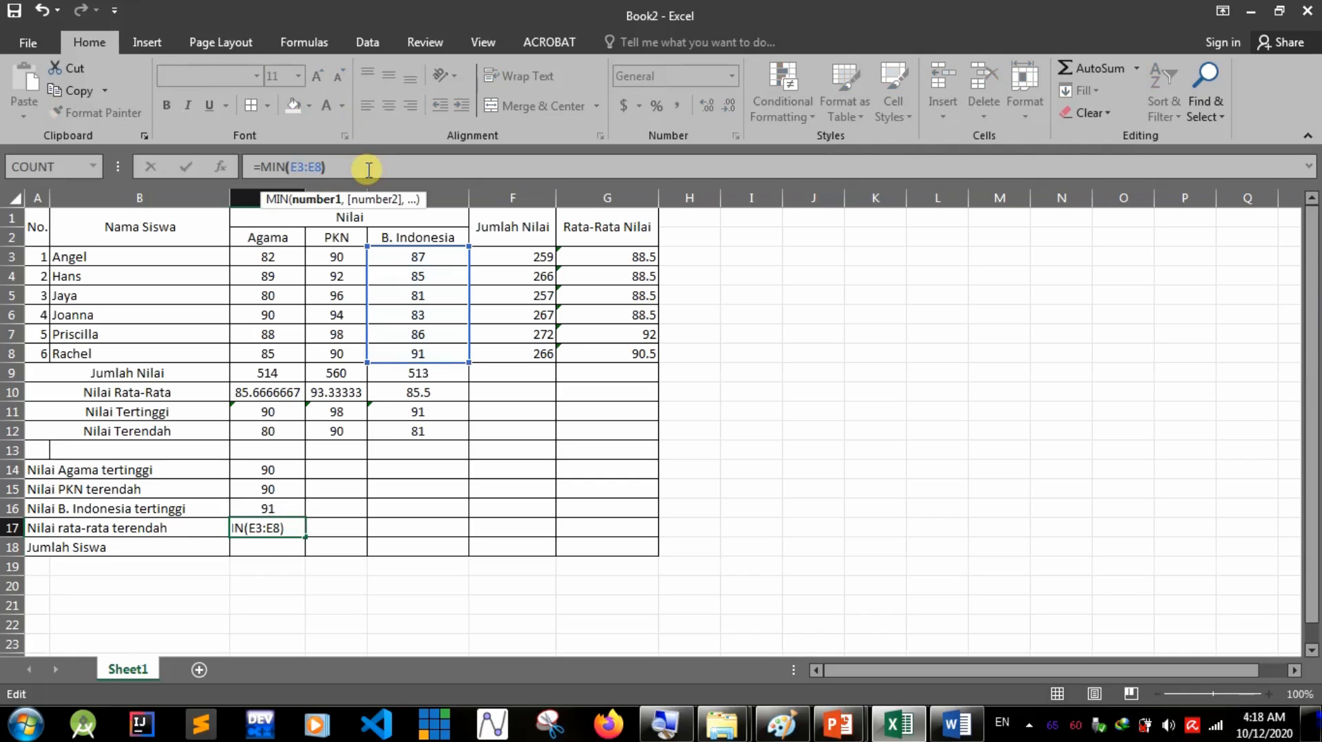
pyautogui.press('Return')
# Review the score table and its summary rows, and go through the student names in B3:B8 one by one.
pyautogui.scroll(3, 150, 415)
pyautogui.scroll(-5, 306, 295)
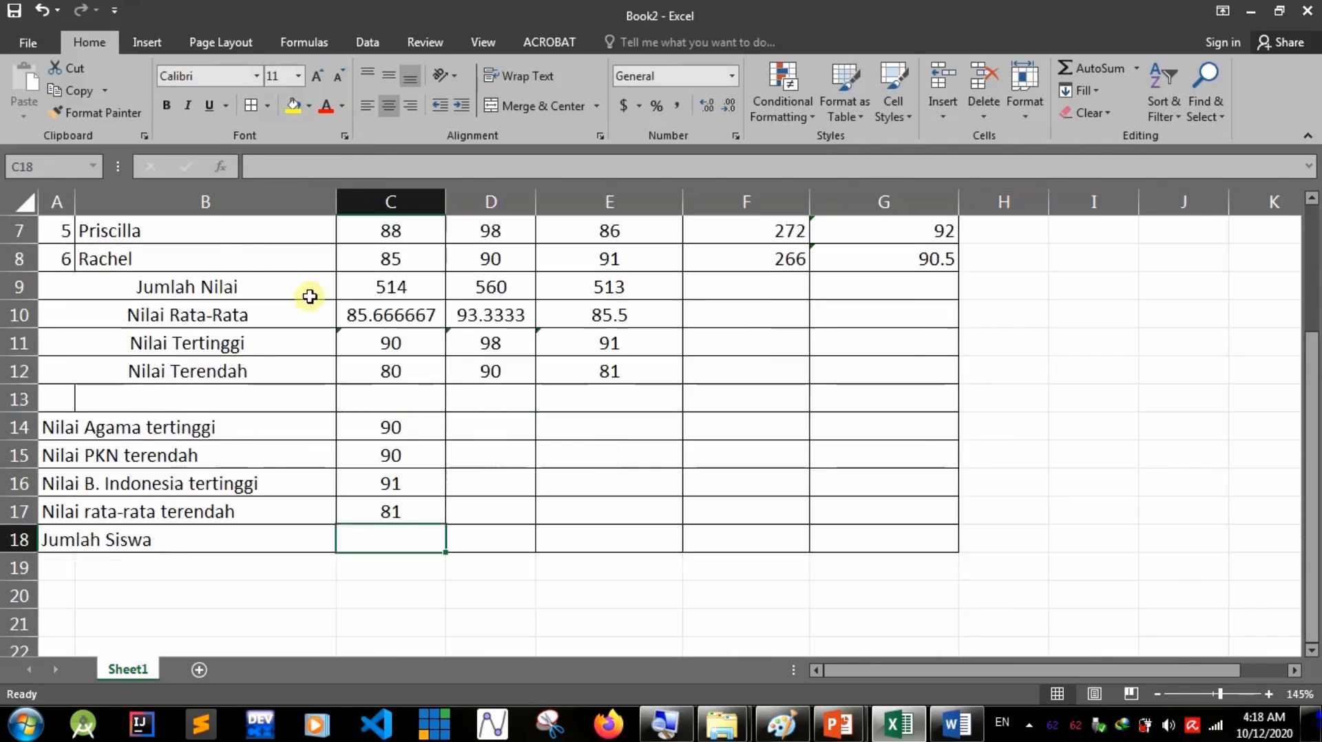
pyautogui.scroll(4, 391, 283)
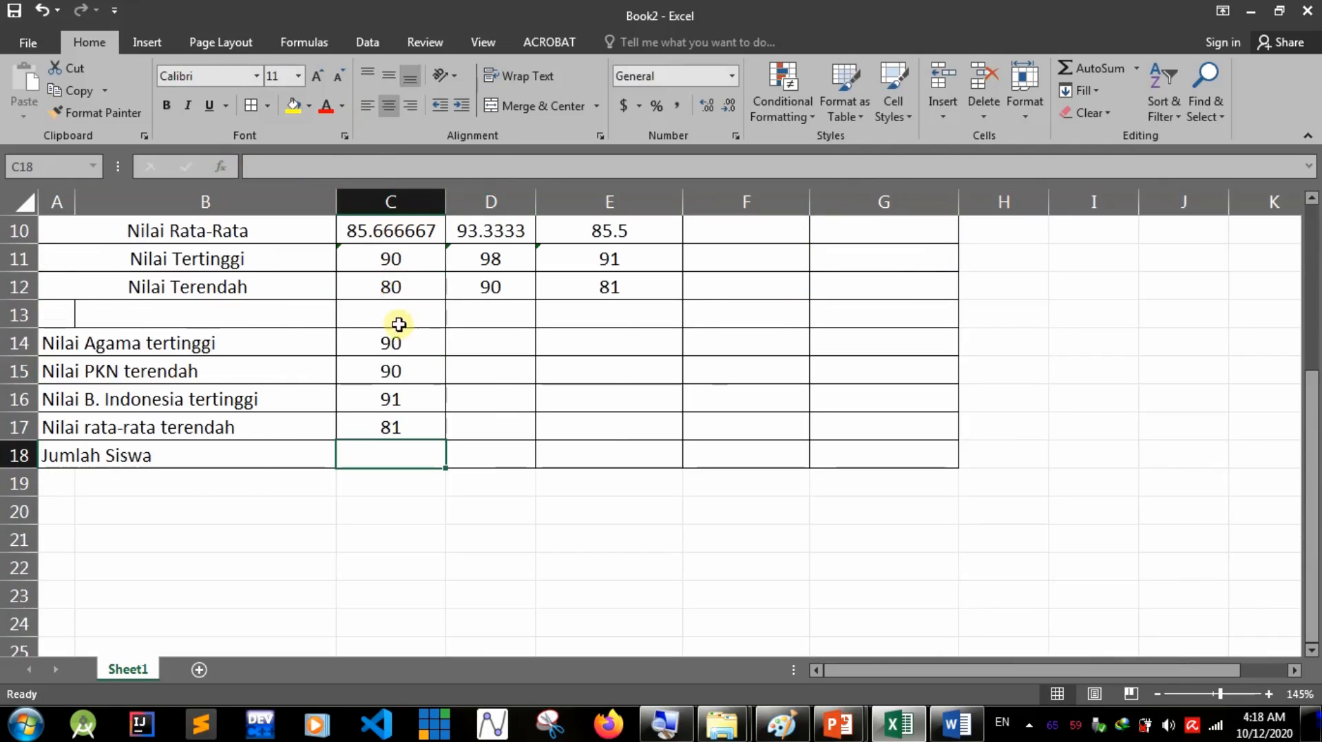
pyautogui.scroll(-2, 413, 348)
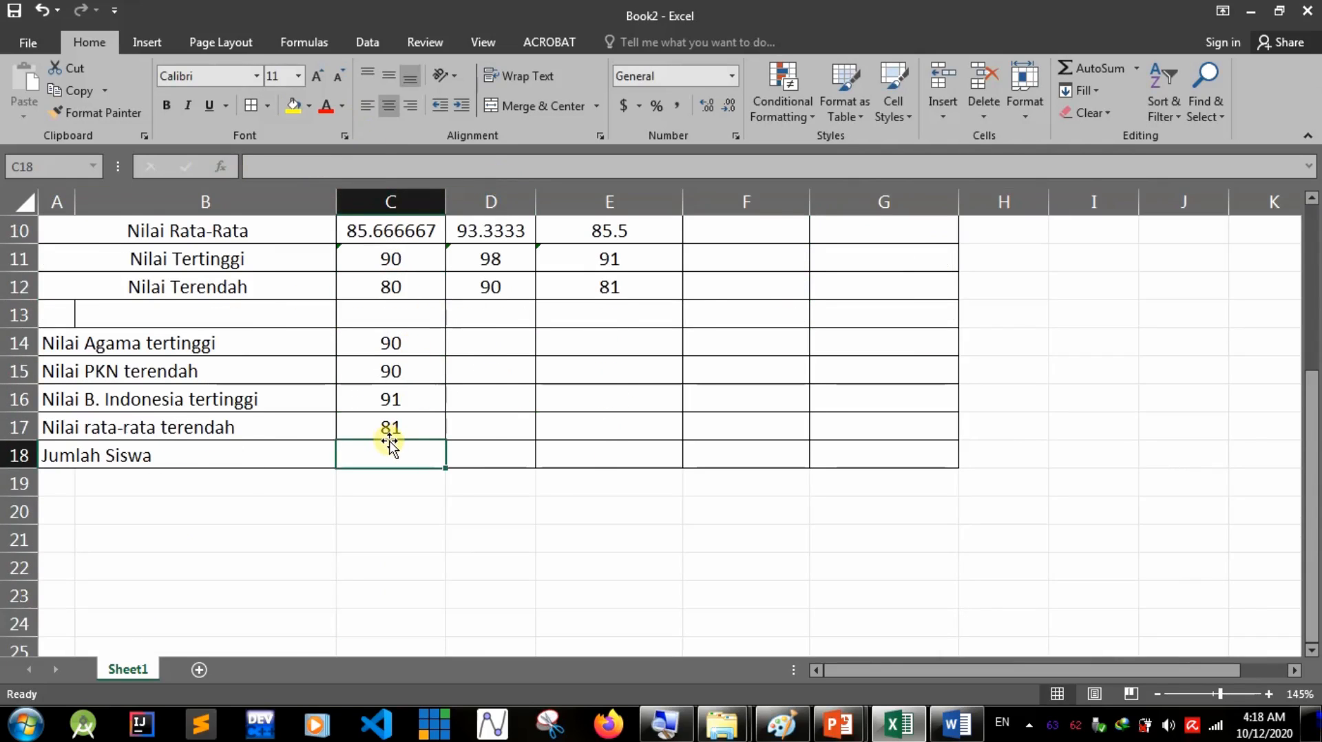
pyautogui.scroll(3, 391, 444)
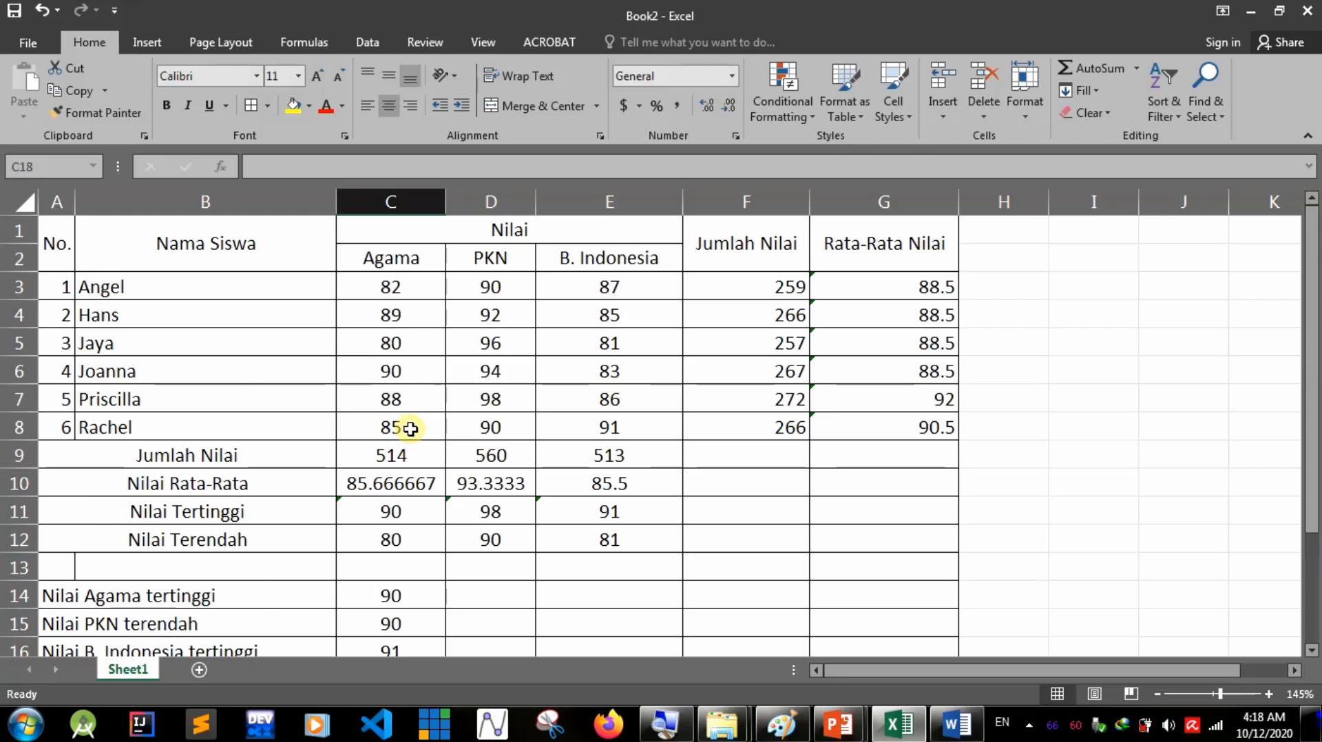
pyautogui.scroll(-3, 409, 429)
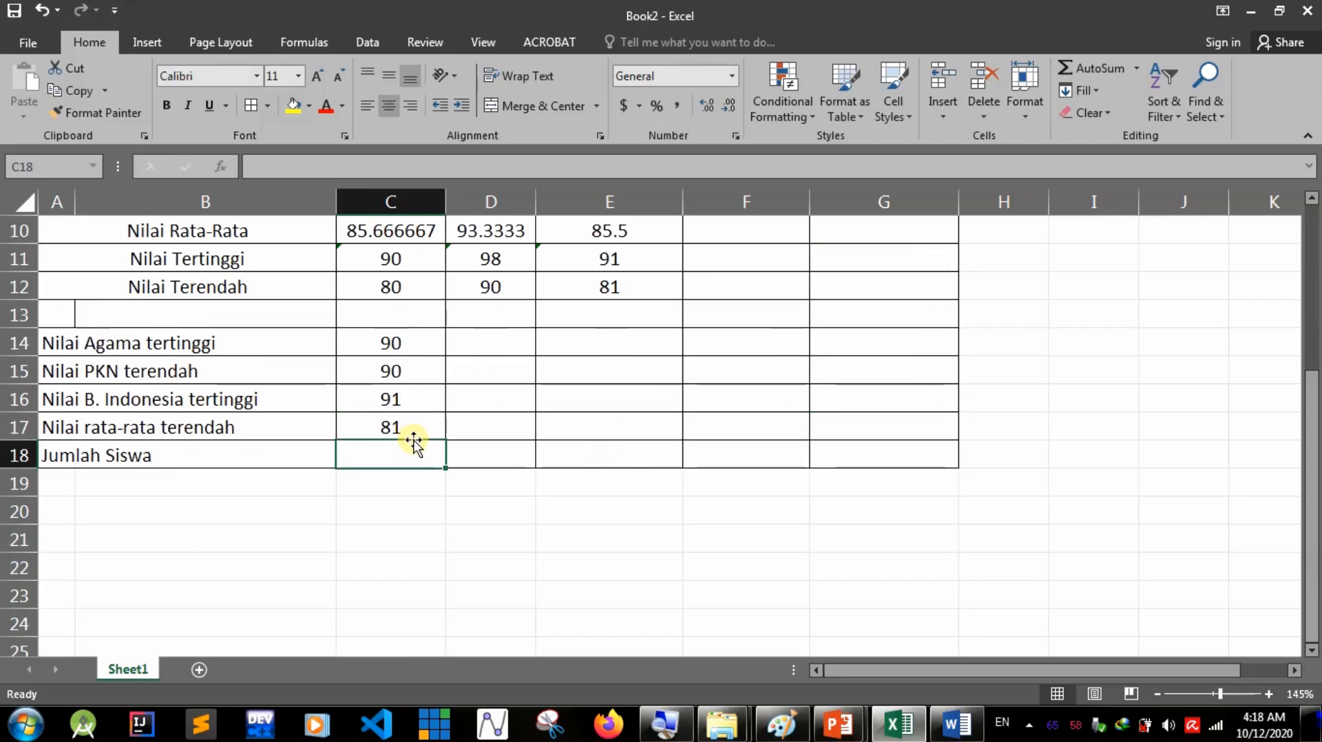
pyautogui.scroll(3, 412, 453)
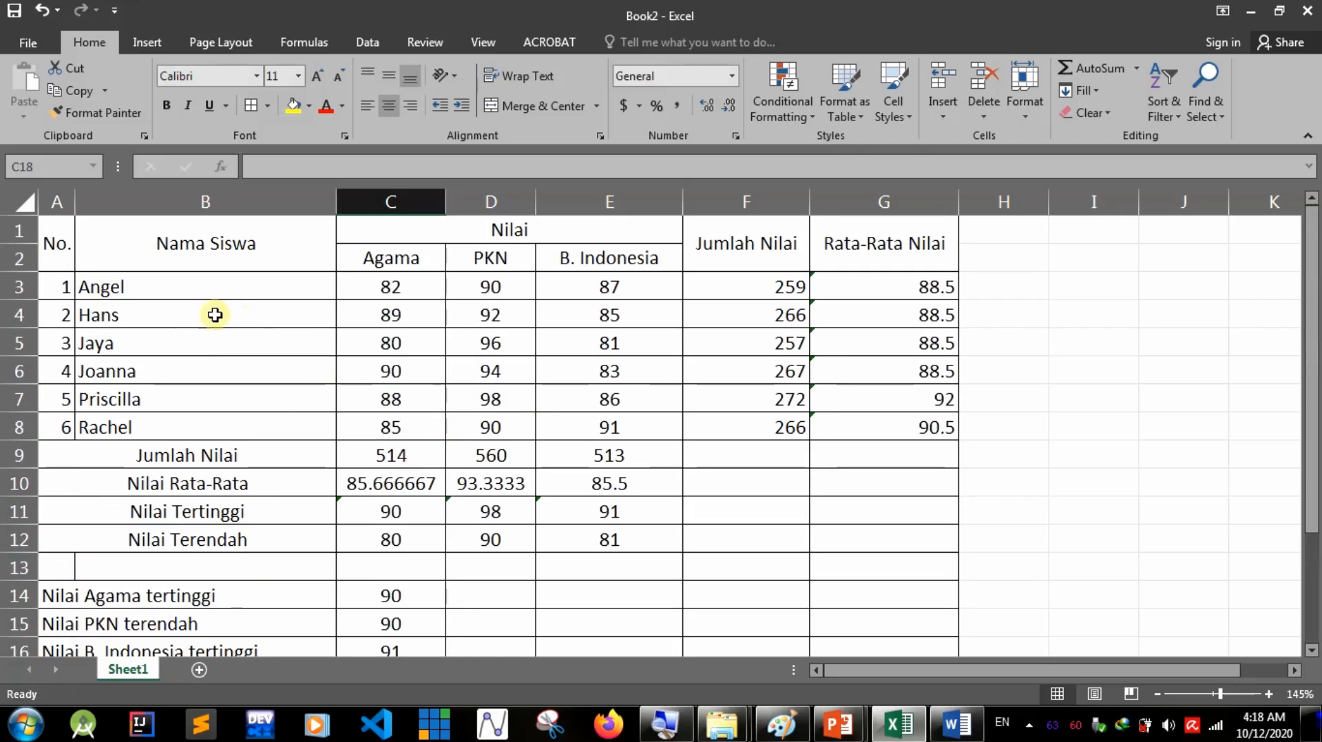
pyautogui.click(184, 291)
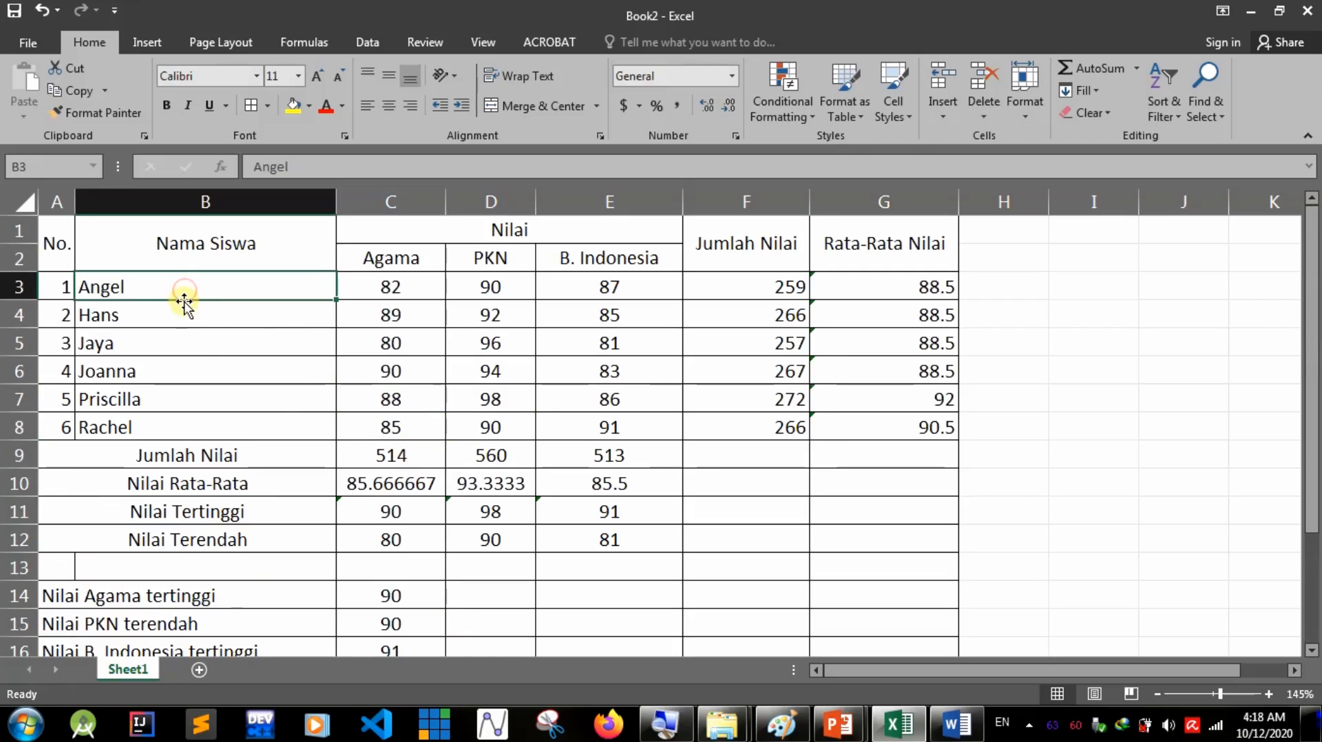
pyautogui.click(178, 314)
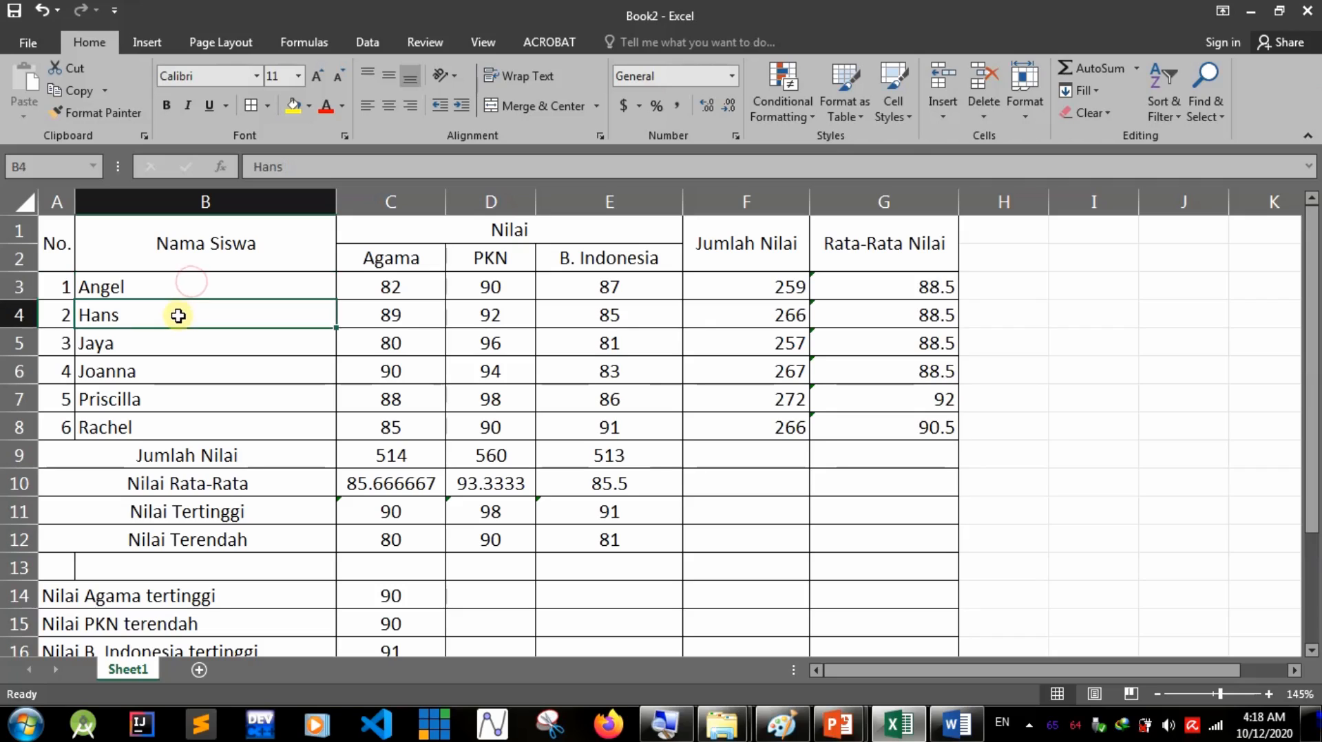
pyautogui.click(178, 347)
pyautogui.click(180, 372)
pyautogui.click(182, 400)
pyautogui.click(190, 424)
pyautogui.scroll(-3, 189, 424)
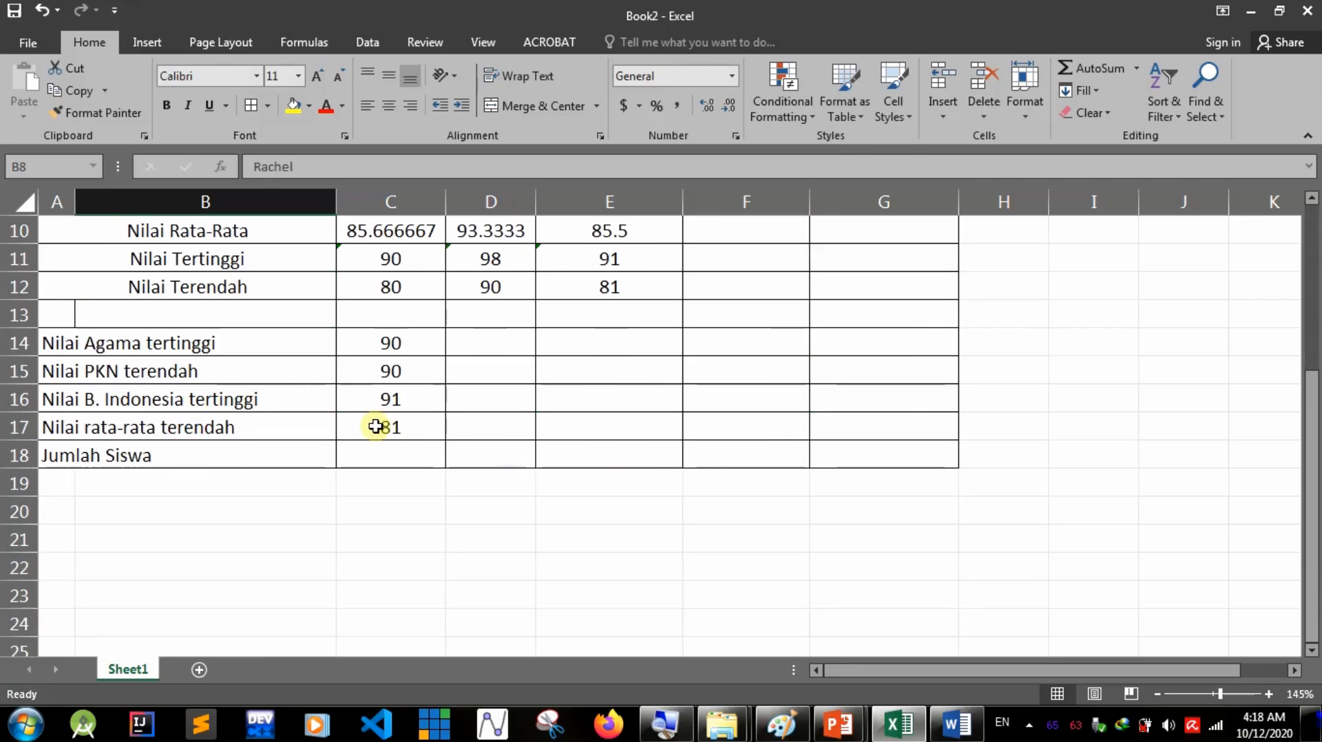
pyautogui.click(378, 457)
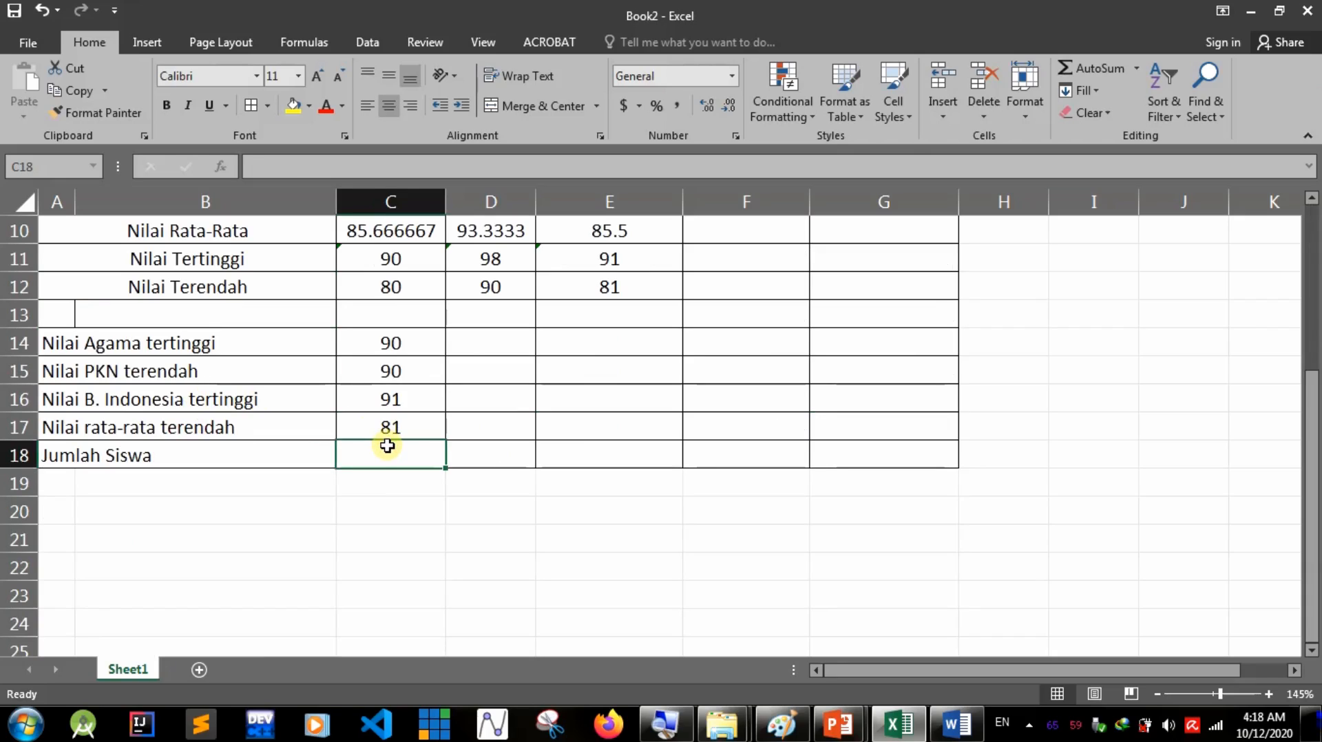
pyautogui.write('=')
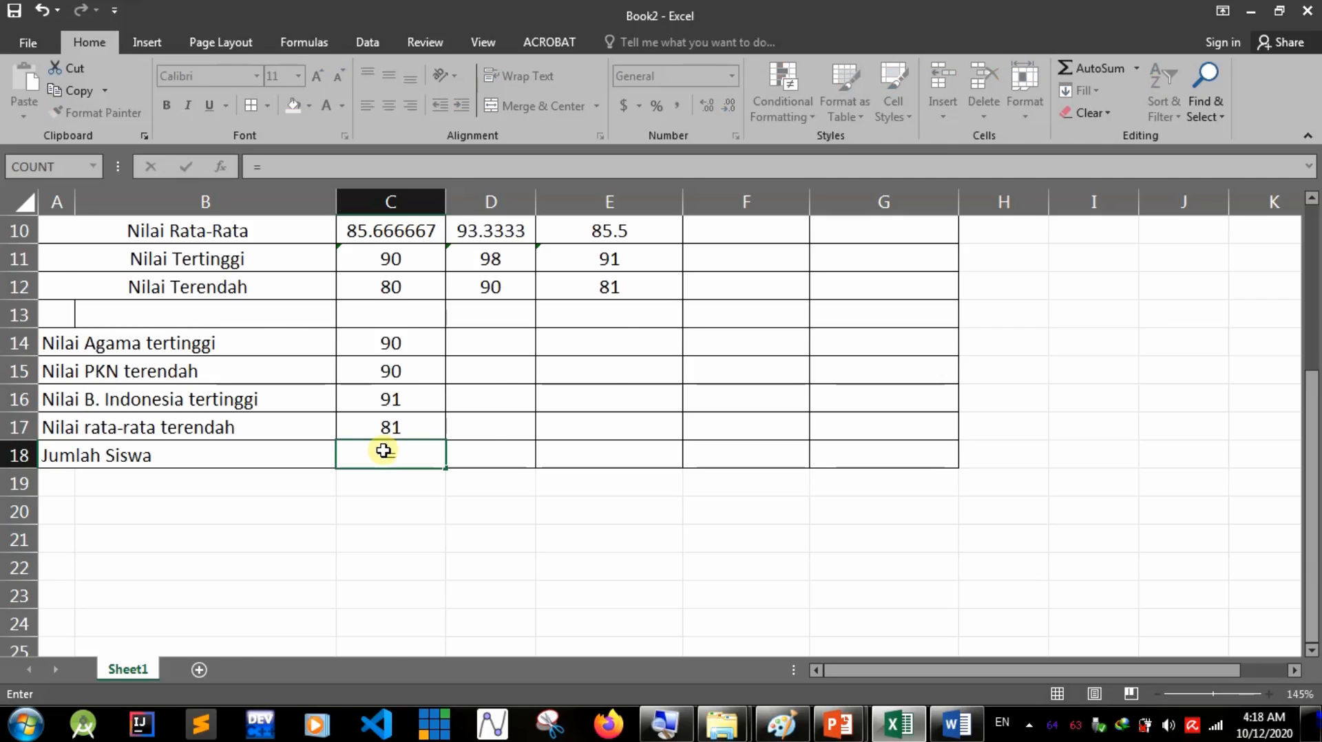
pyautogui.scroll(3, 340, 431)
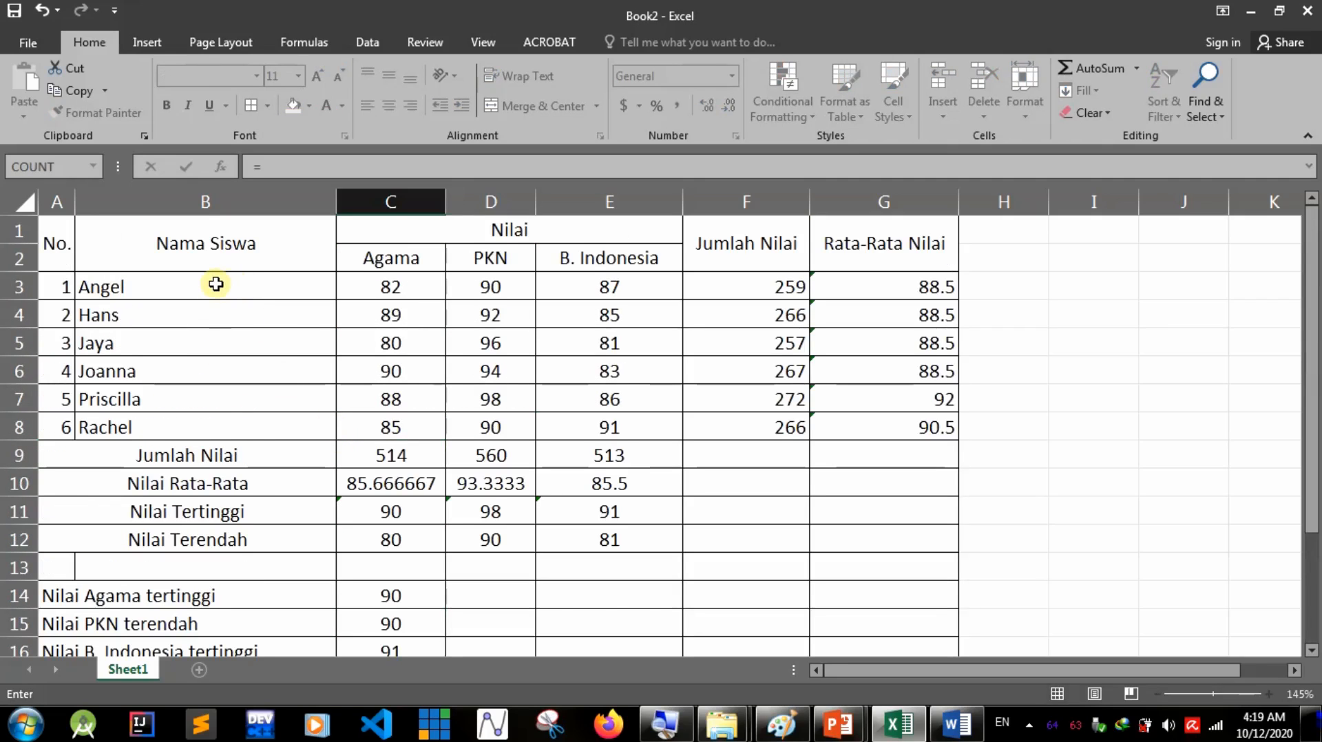
pyautogui.scroll(-3, 341, 391)
pyautogui.write('count')
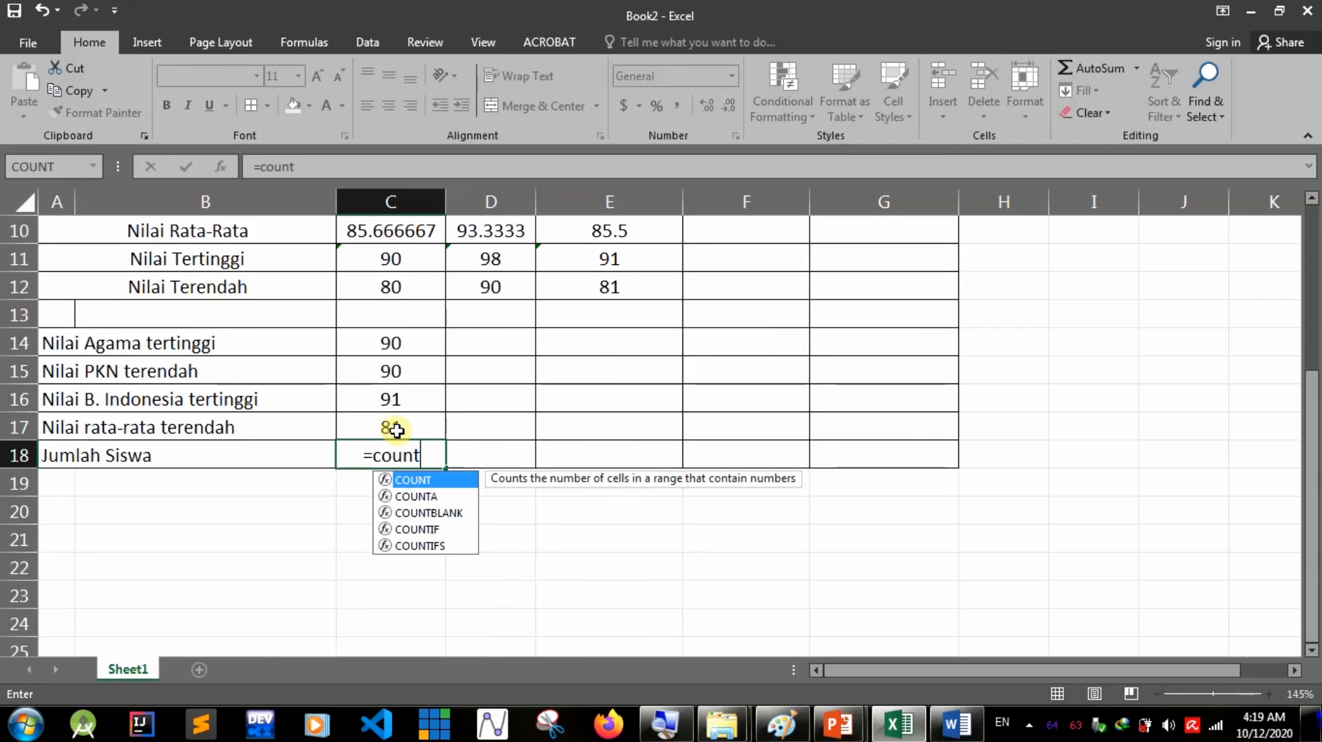
pyautogui.write('(')
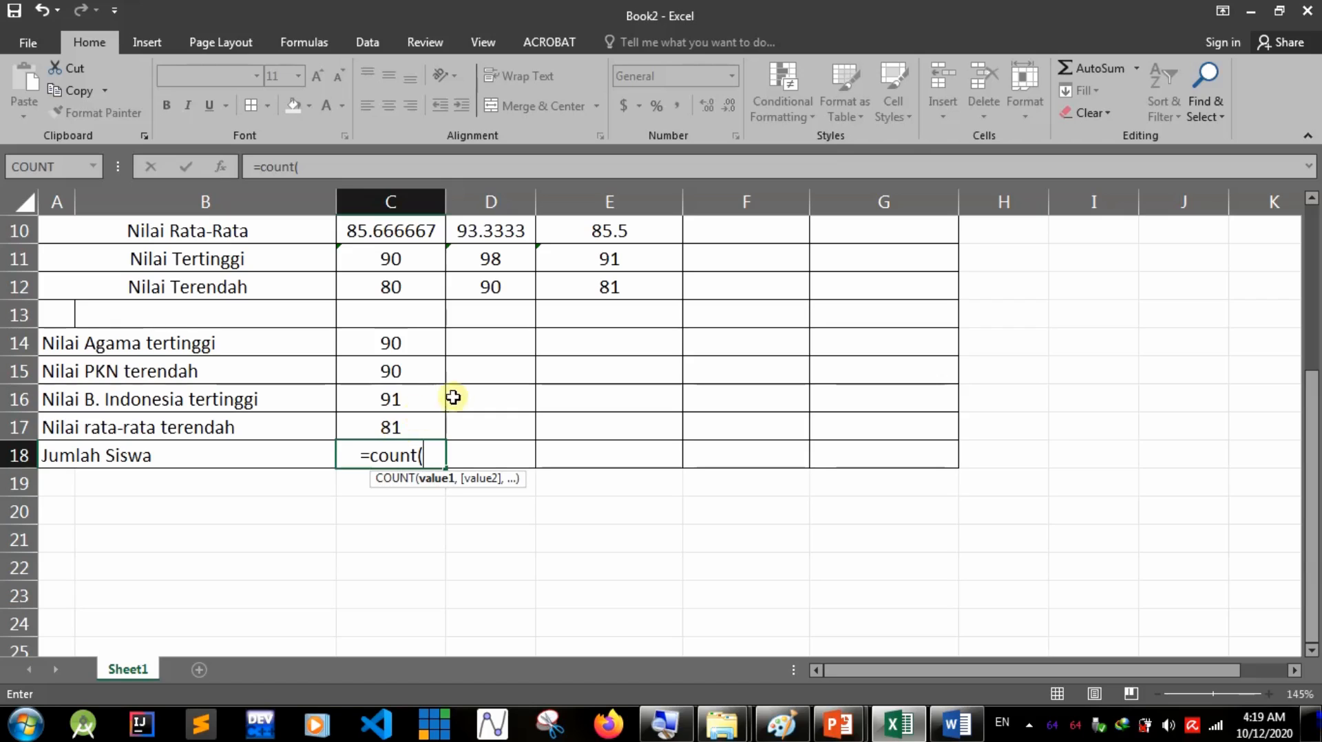
pyautogui.press('Escape')
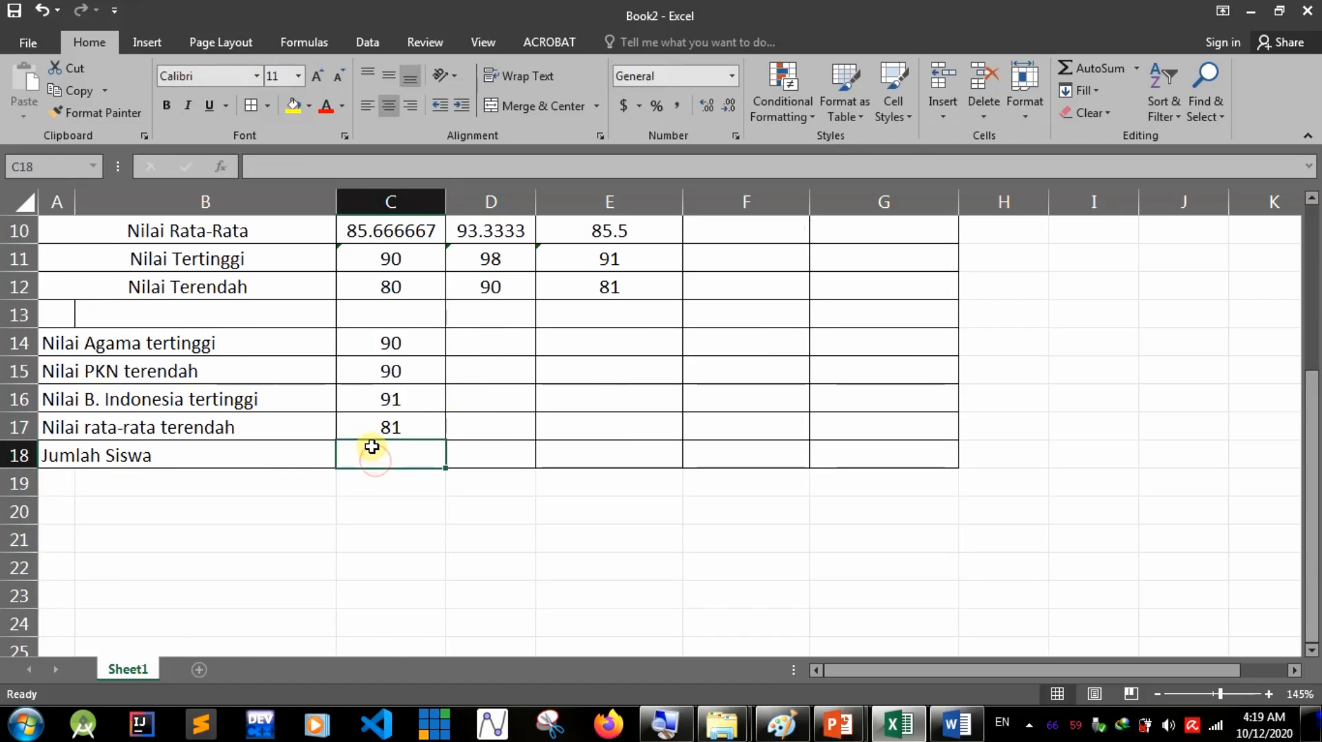
pyautogui.scroll(1, 370, 451)
pyautogui.write('=')
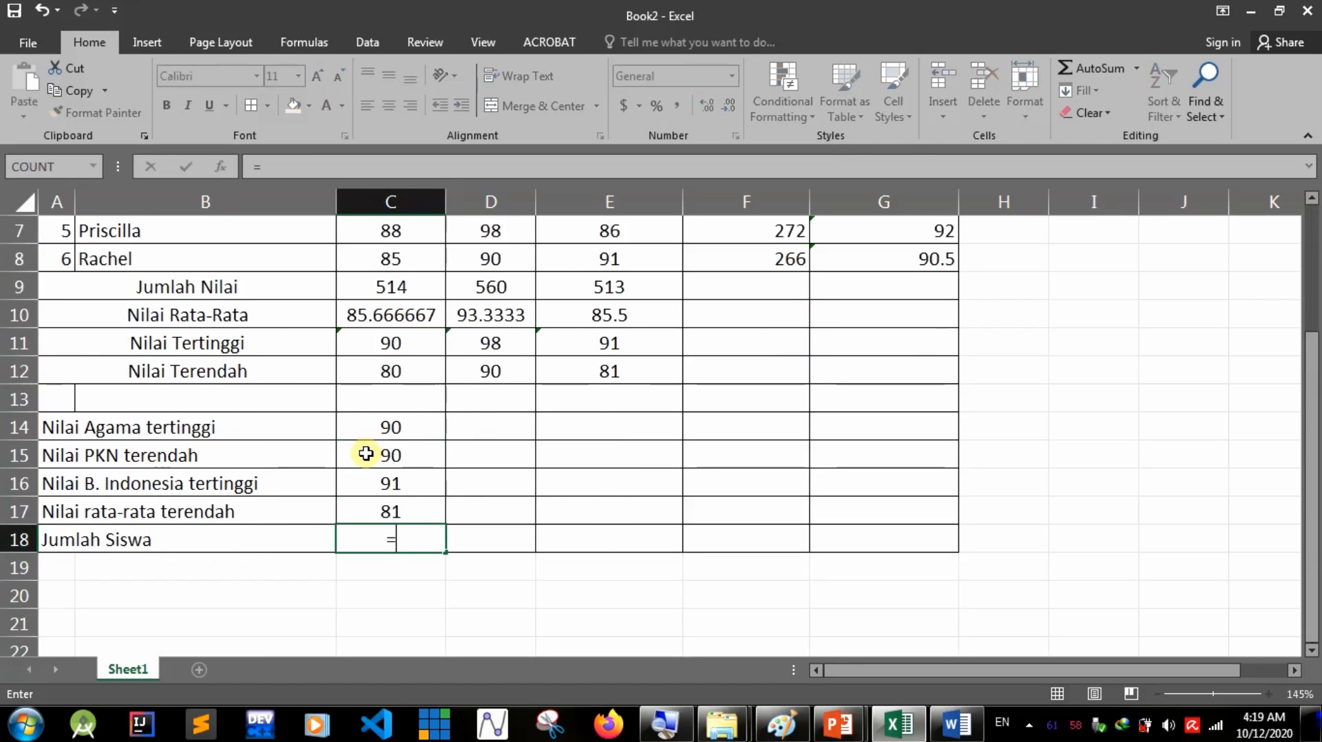
pyautogui.write('count(')
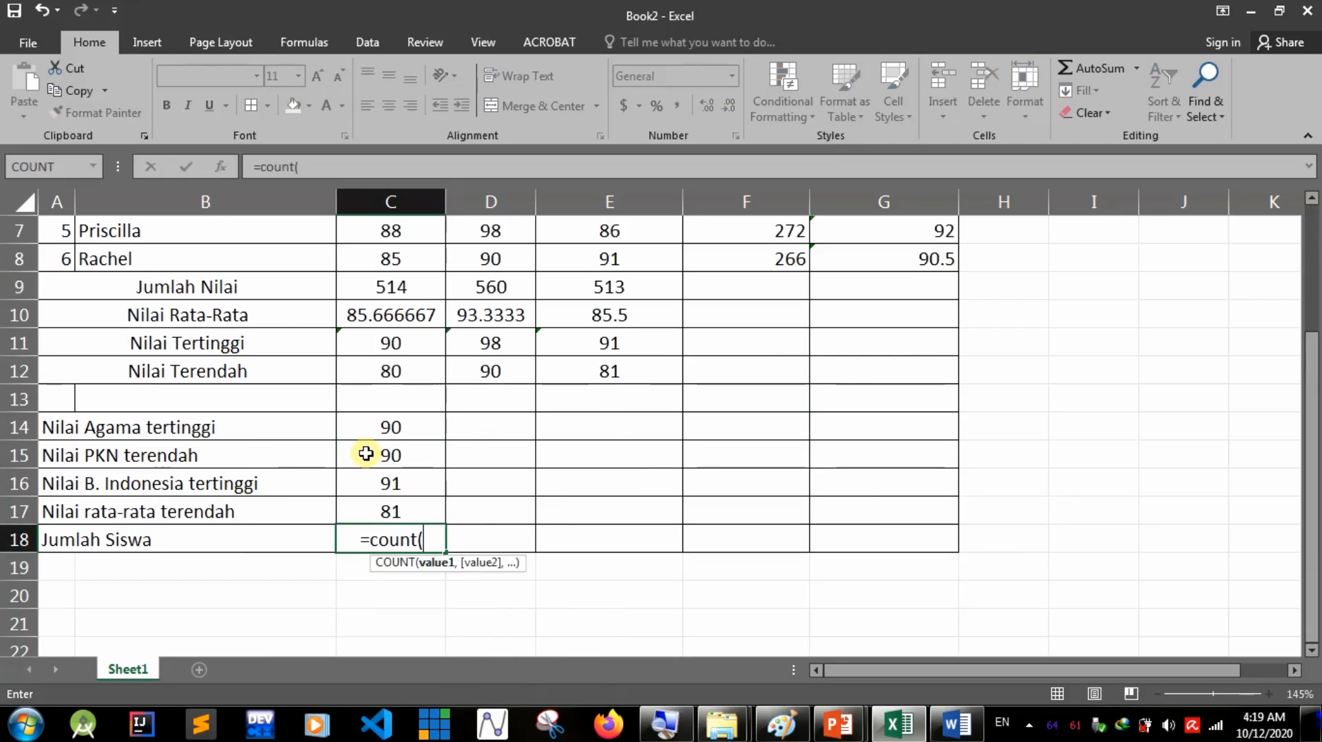
pyautogui.scroll(2, 377, 432)
pyautogui.scroll(-2, 354, 423)
pyautogui.press('Escape')
# Try to count the student names in the Jumlah Siswa cell C18 with the formula =count(B3:B8).
pyautogui.scroll(-2, 416, 419)
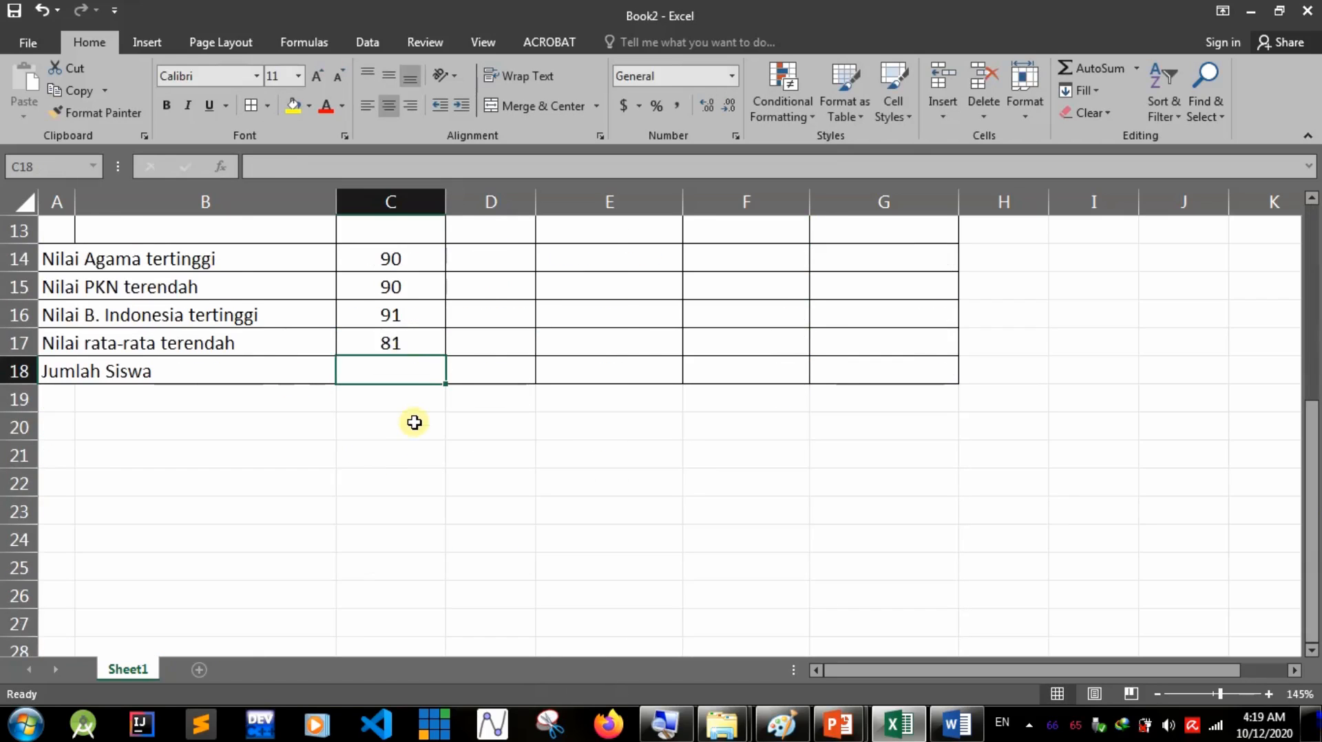
pyautogui.scroll(4, 430, 379)
pyautogui.scroll(-1, 422, 389)
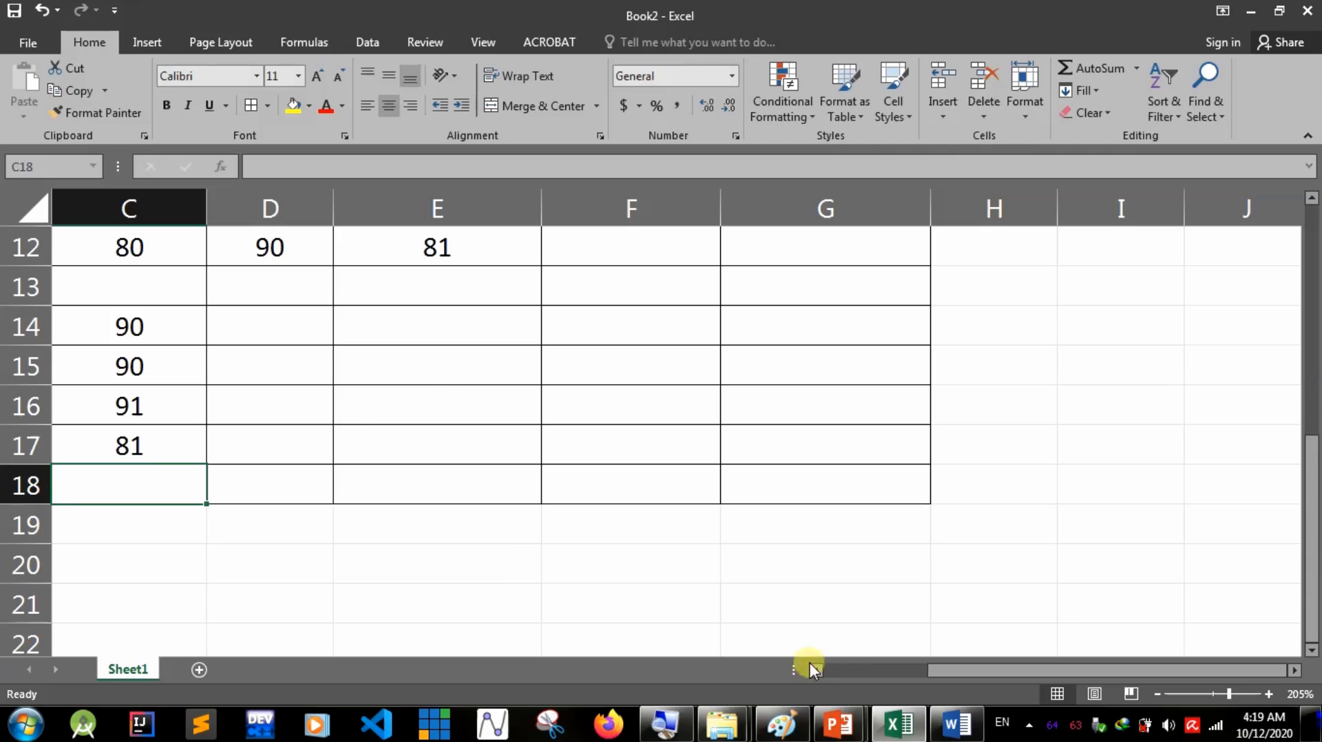
pyautogui.moveTo(987, 667); pyautogui.dragTo(883, 670)
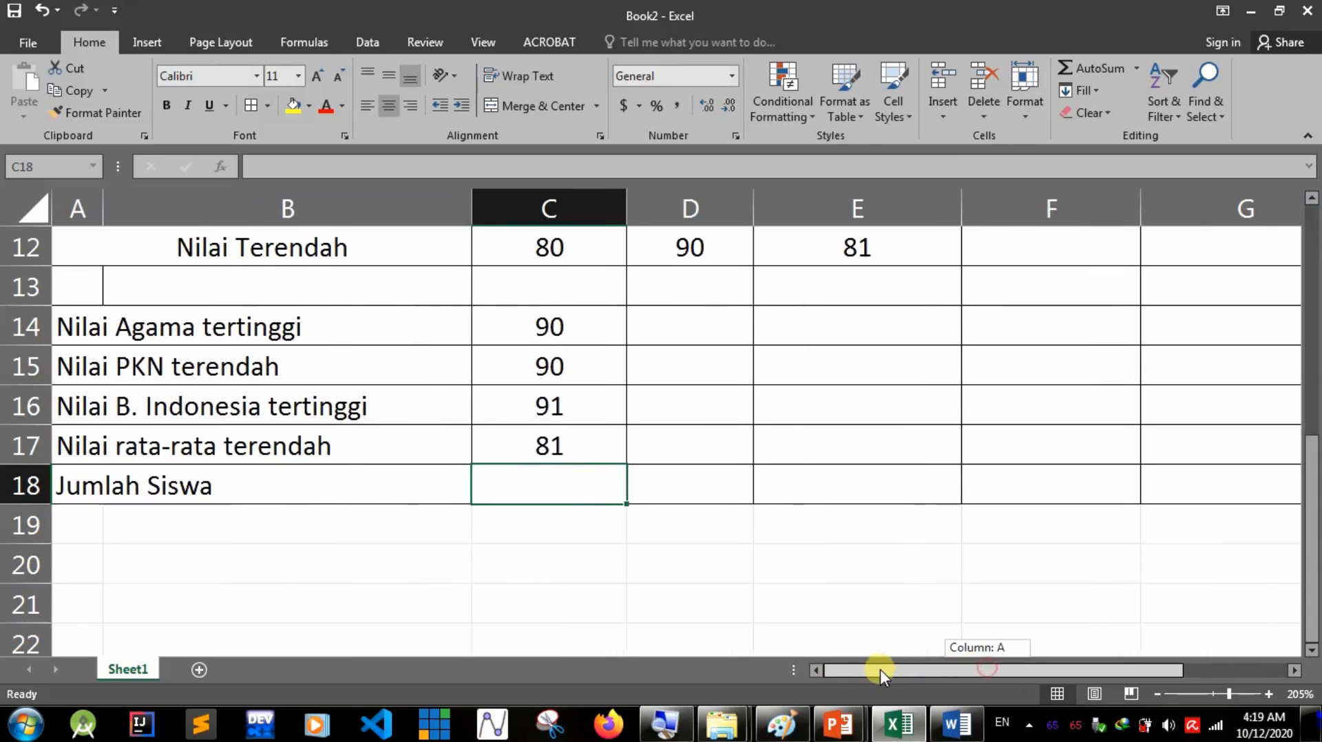
pyautogui.write('=coun')
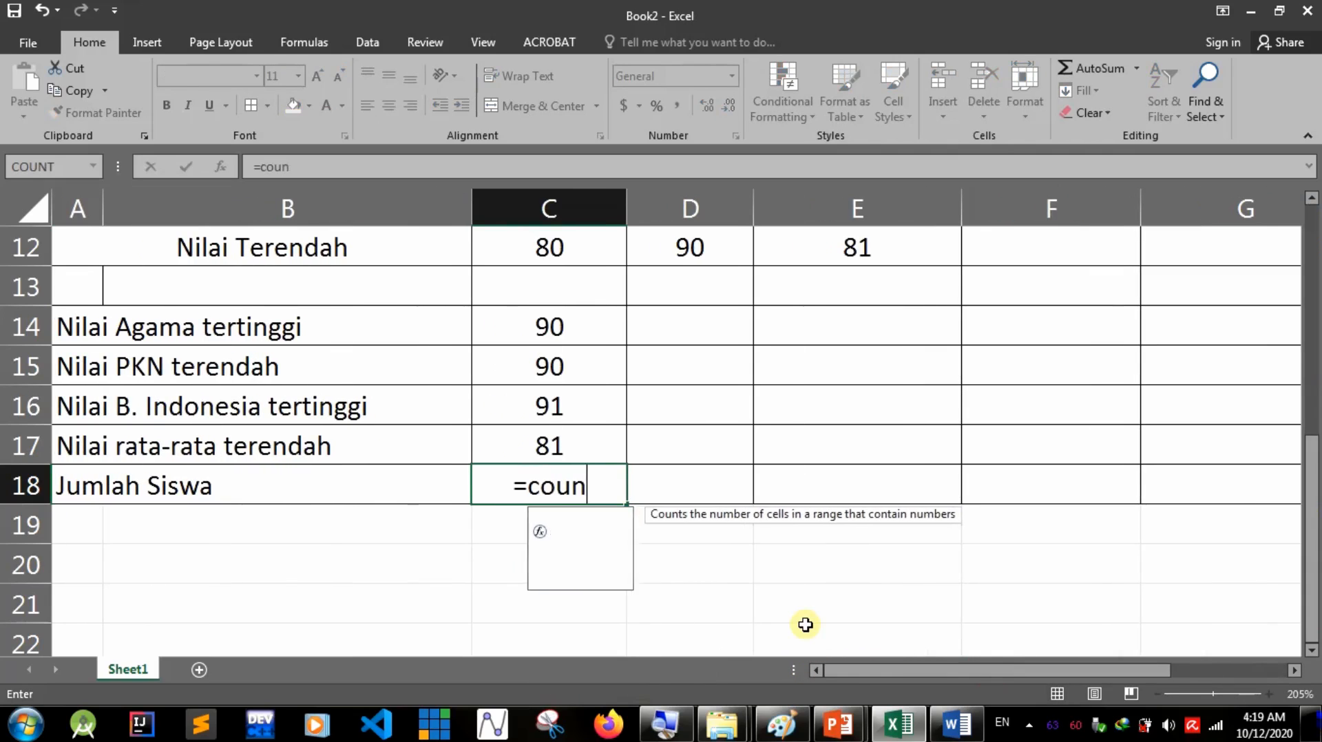
pyautogui.write('t(')
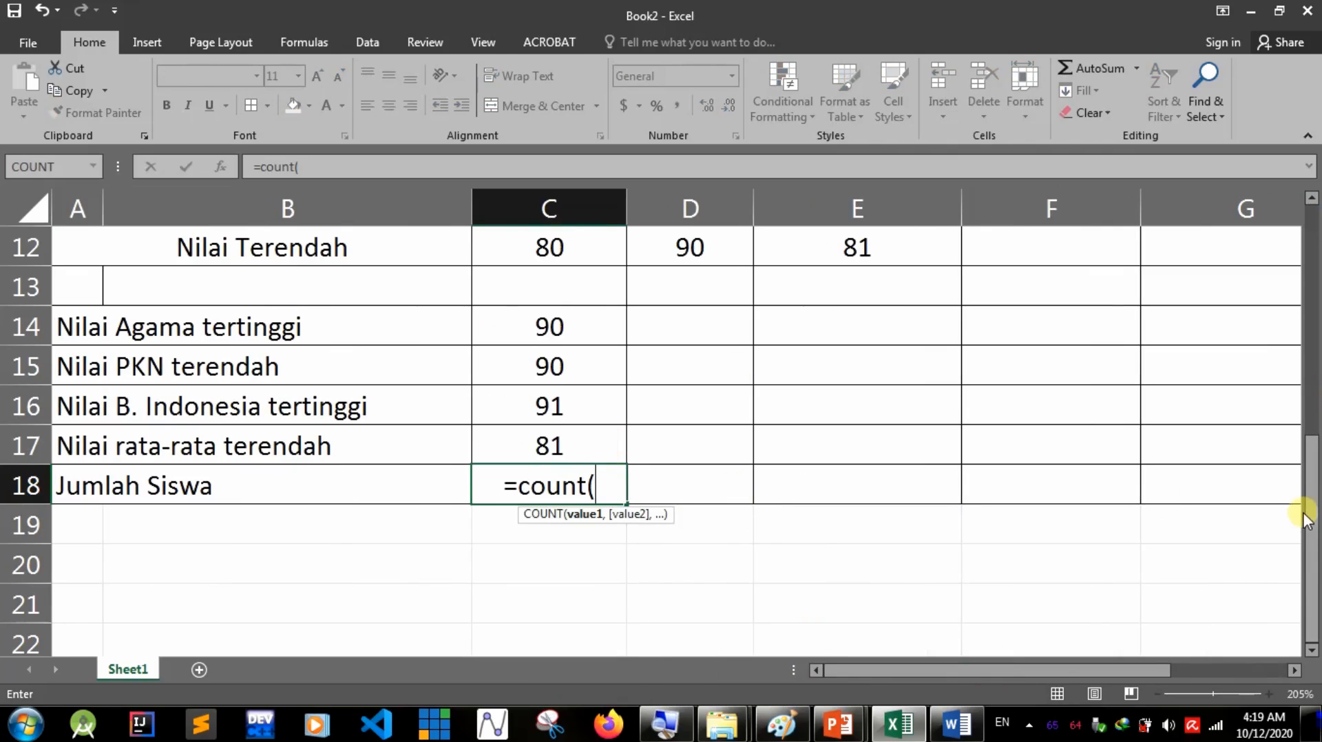
pyautogui.moveTo(1312, 517); pyautogui.dragTo(1311, 275)
pyautogui.moveTo(142, 325); pyautogui.dragTo(247, 497)
pyautogui.moveTo(1312, 316); pyautogui.dragTo(1311, 536)
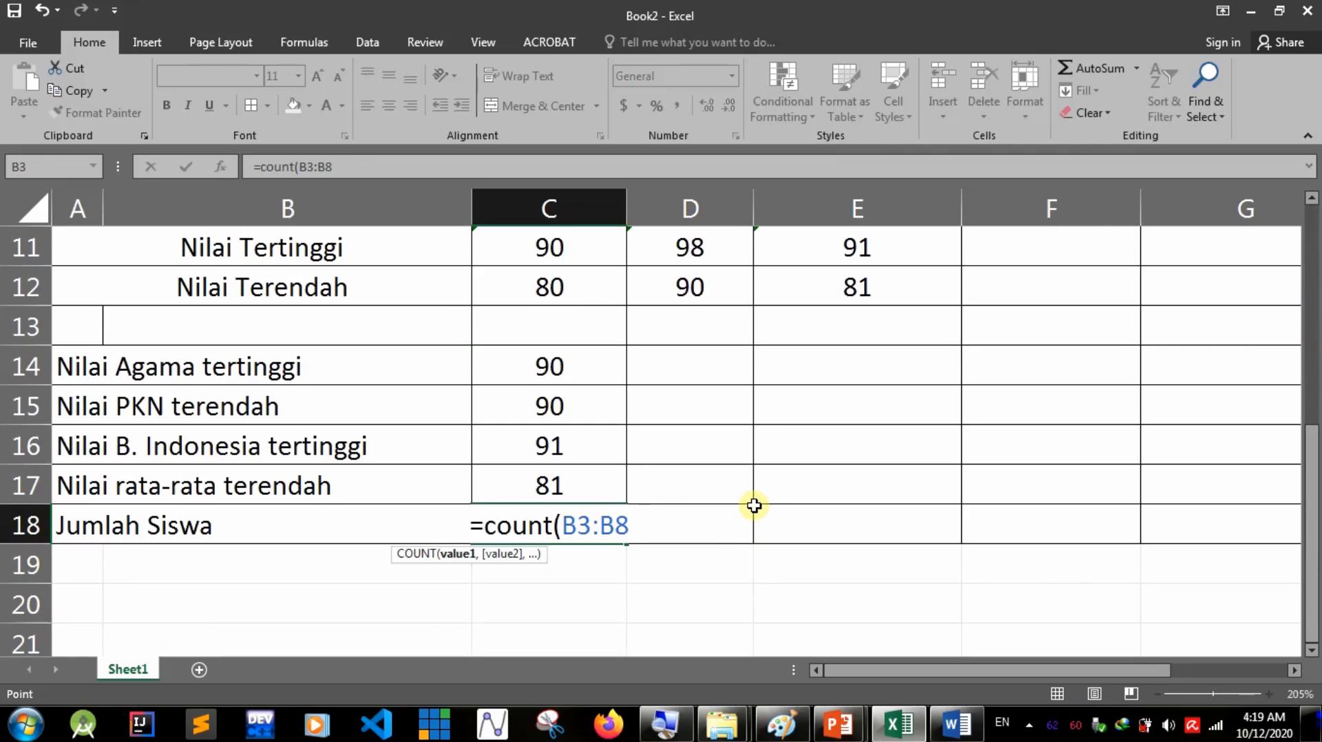
pyautogui.write(')')
pyautogui.press('Return')
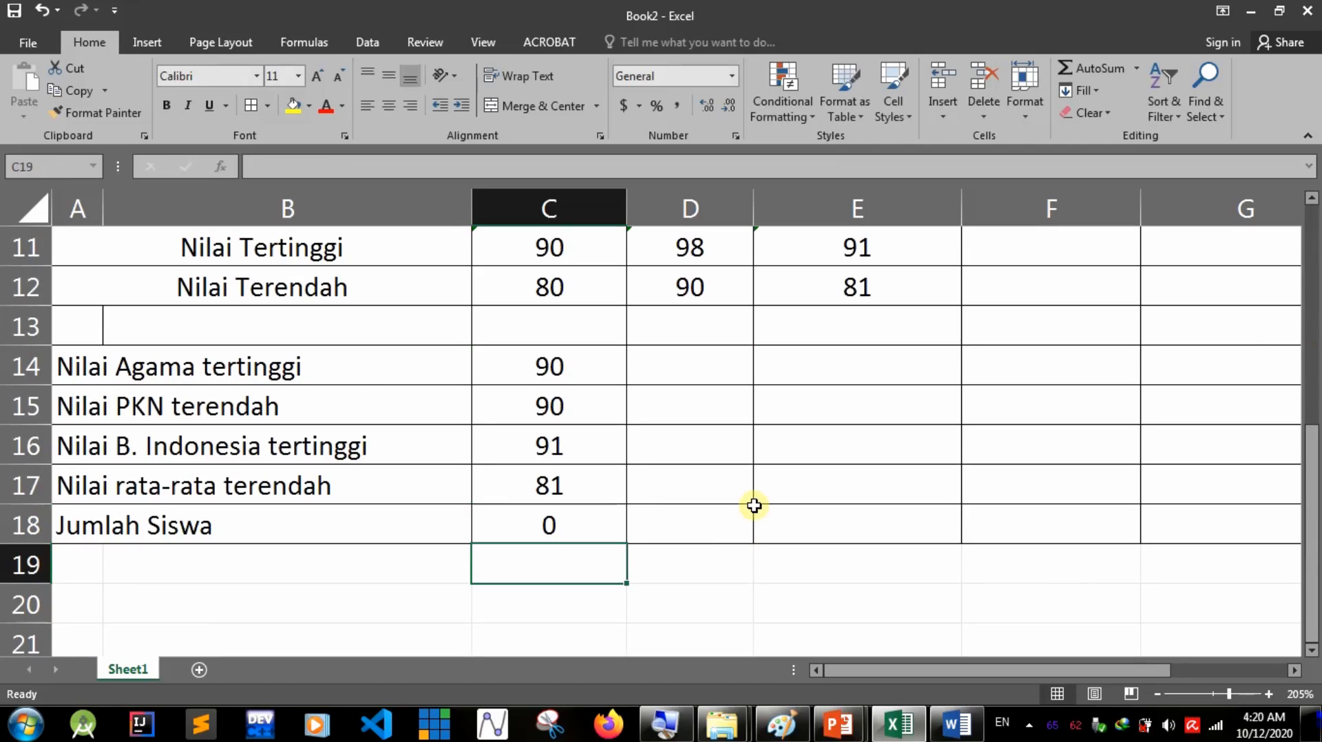
# Check the Nama Siswa entries in column B that the Jumlah Siswa formula refers to.
pyautogui.scroll(4, 751, 504)
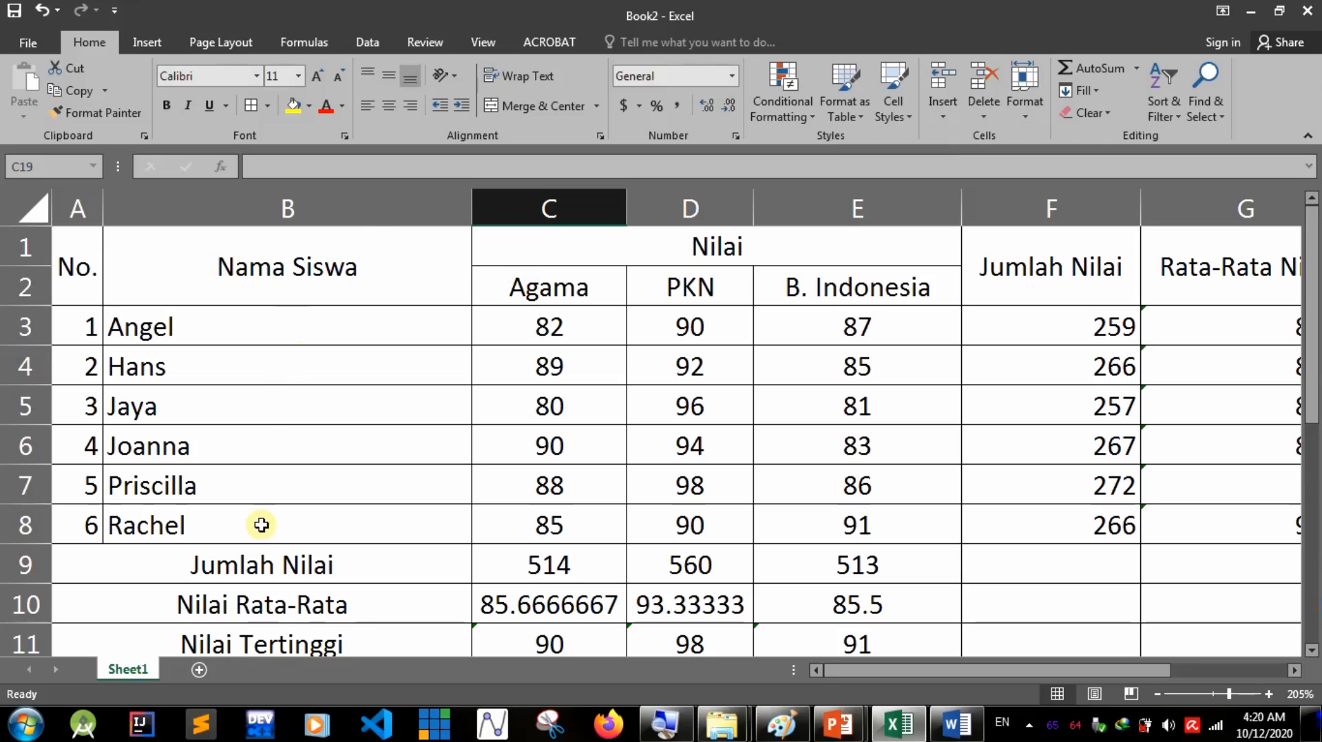
pyautogui.click(238, 475)
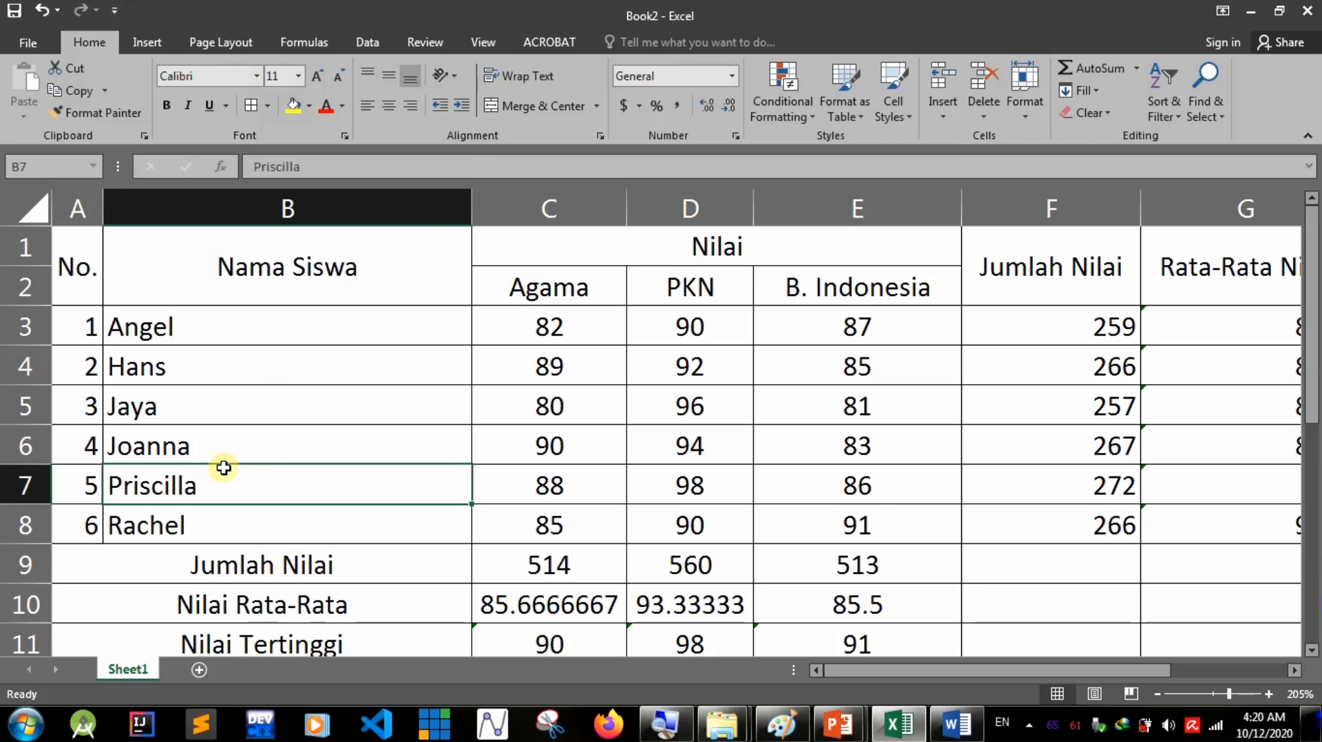
pyautogui.scroll(-3, 231, 441)
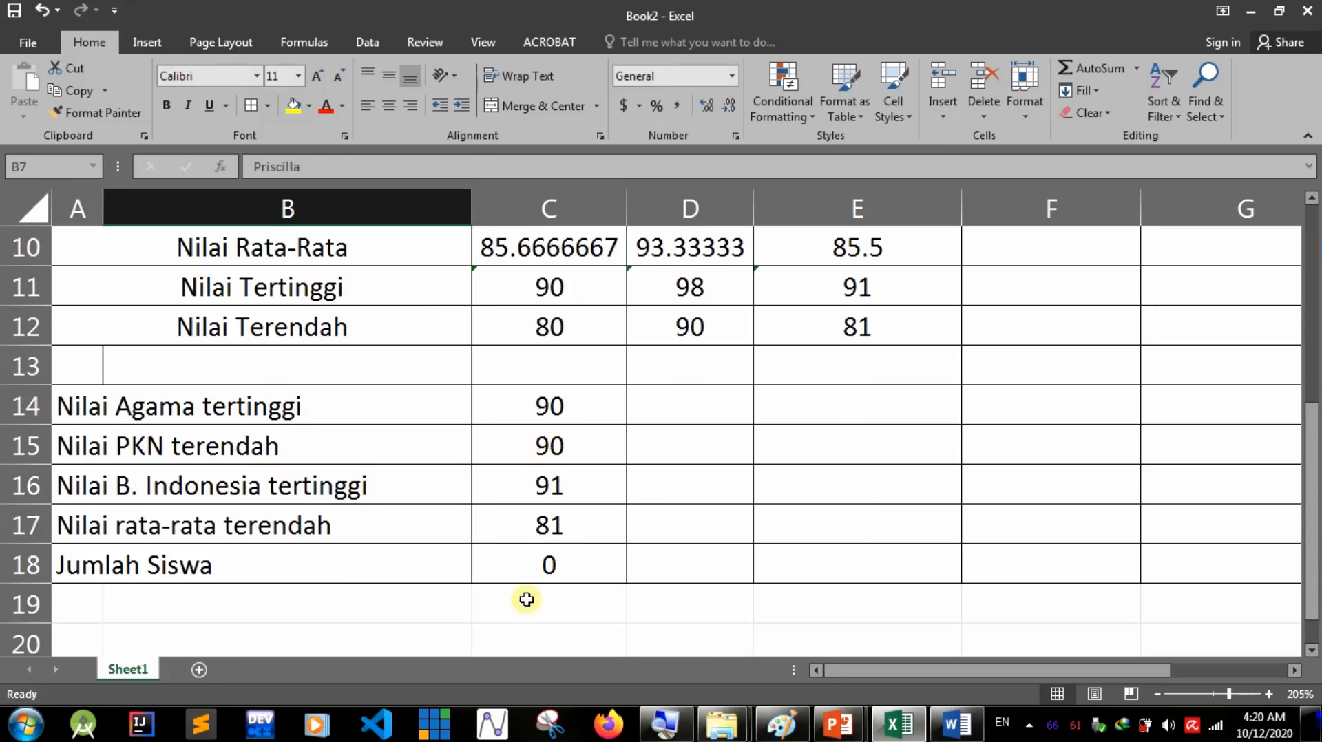
# Replace the Jumlah Siswa formula in C18 with =count(C3:C8) to count the students by their Agama scores.
pyautogui.click(534, 577)
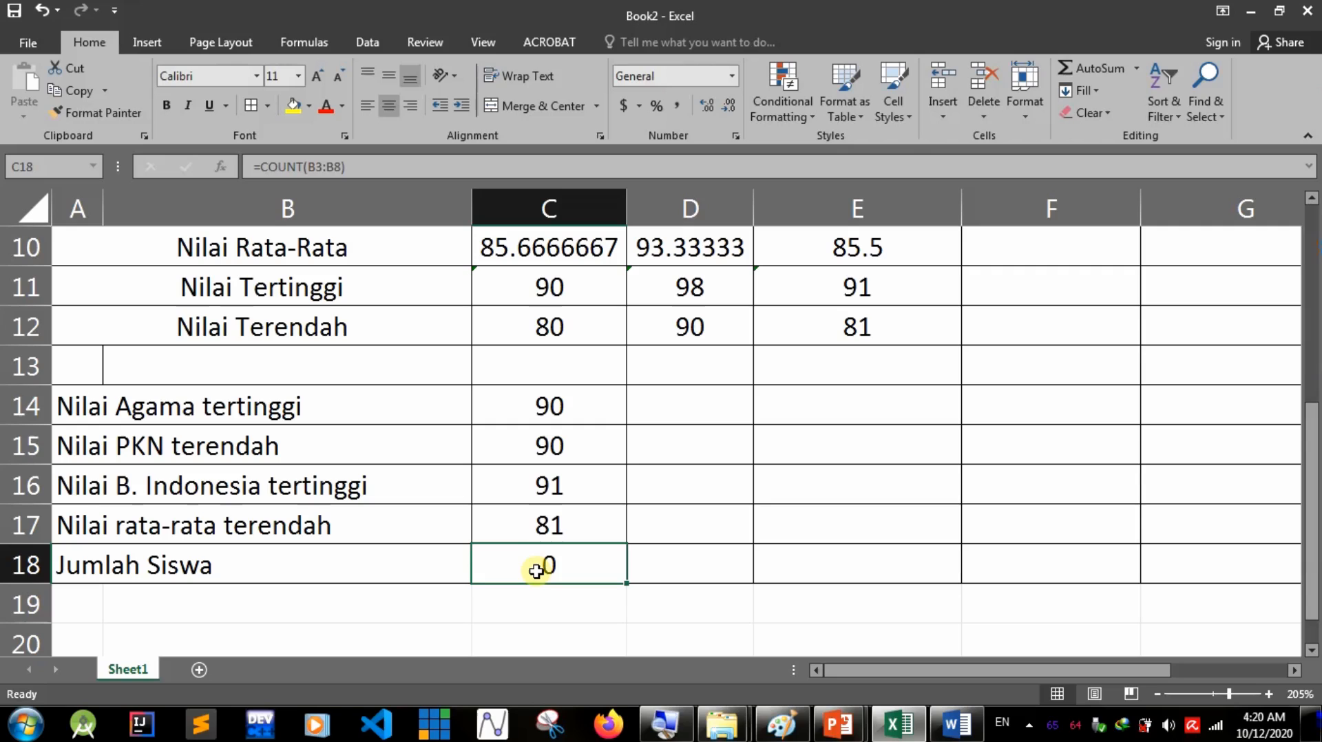
pyautogui.write('=')
pyautogui.scroll(3, 544, 566)
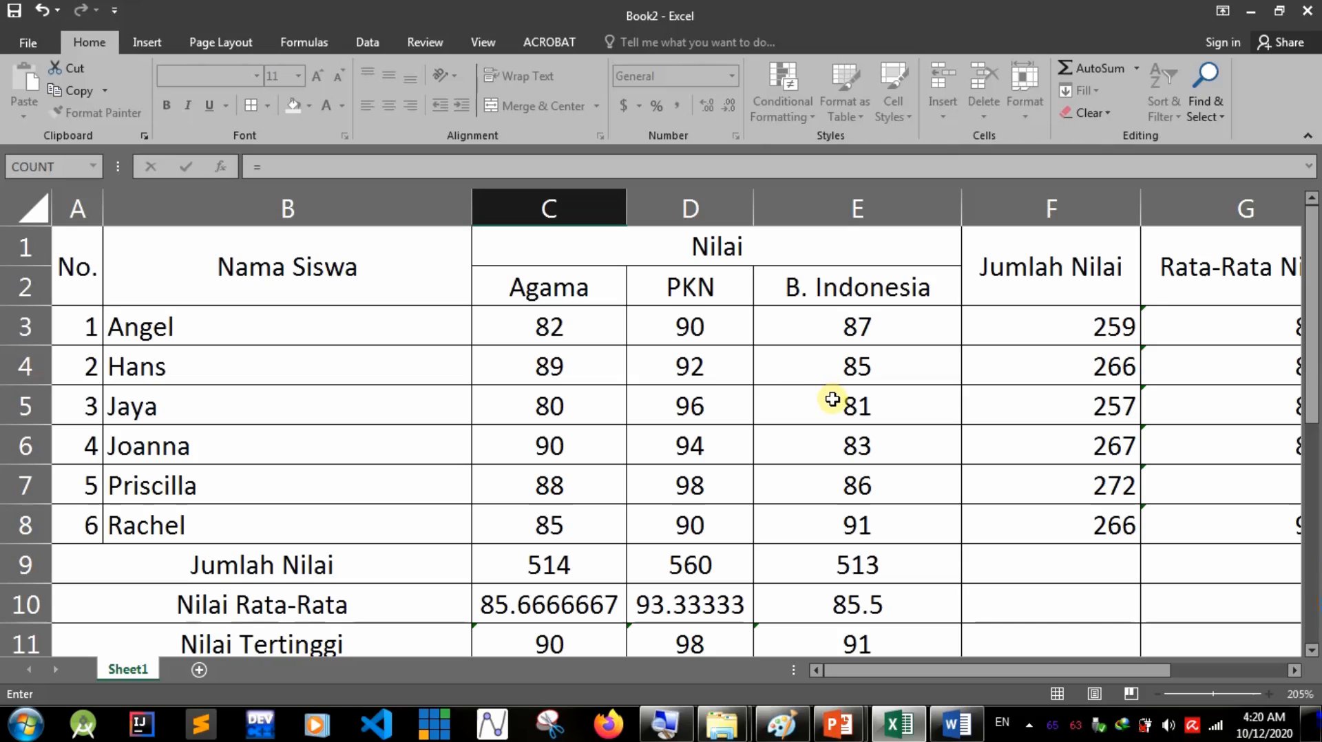
pyautogui.scroll(-4, 831, 394)
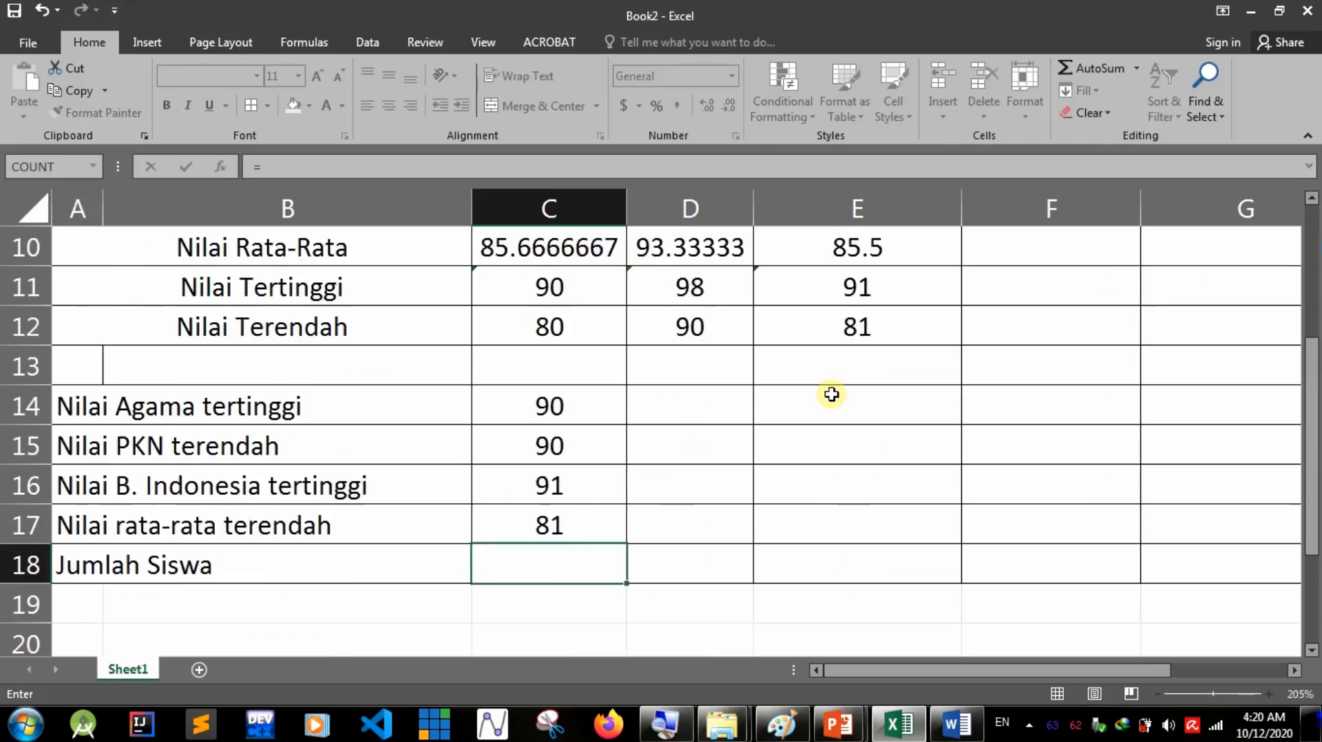
pyautogui.write('count')
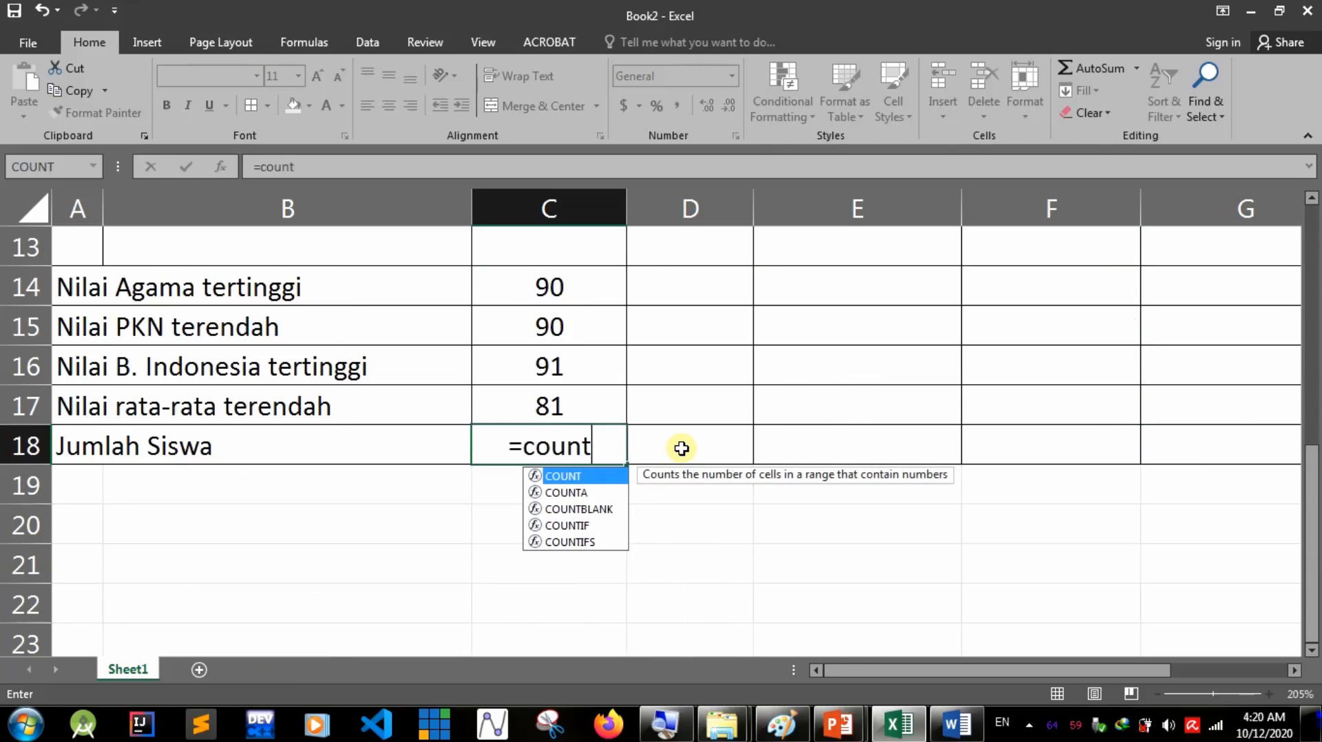
pyautogui.write('*')
pyautogui.press('BackSpace')
pyautogui.write('(')
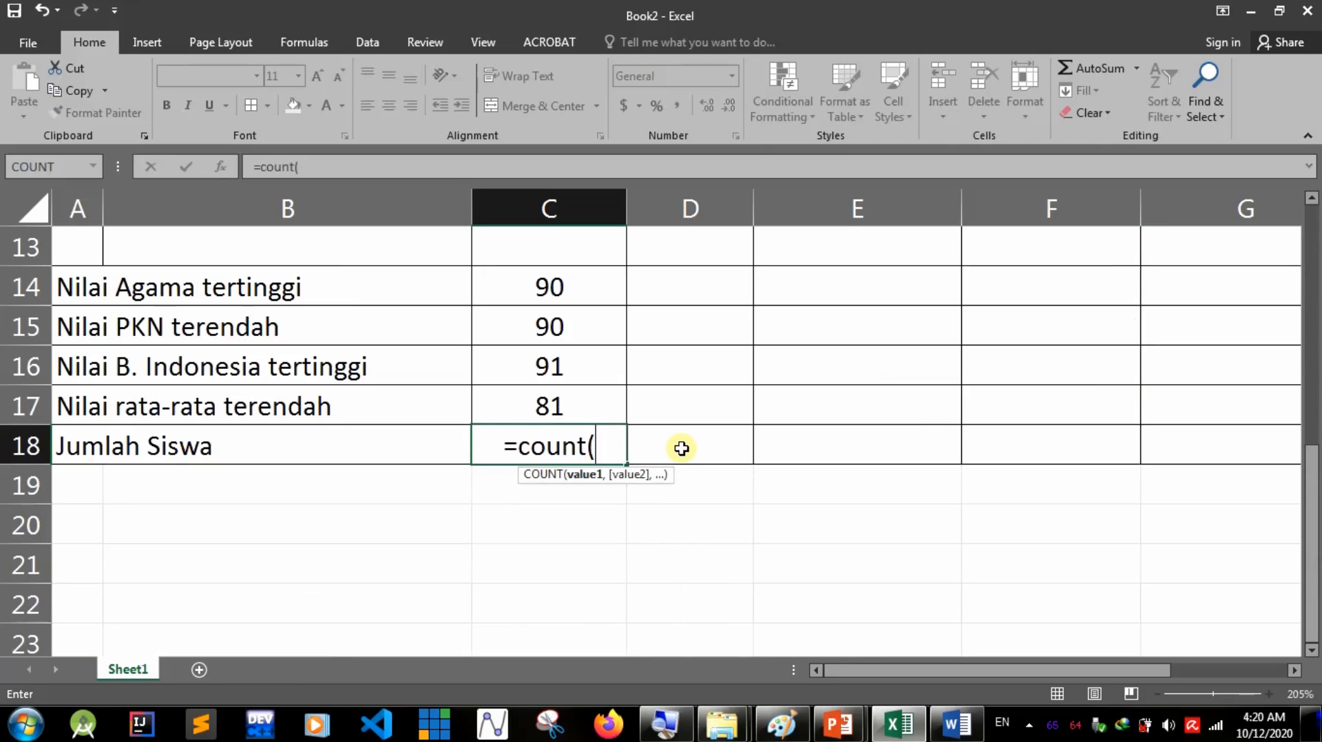
pyautogui.scroll(4, 682, 448)
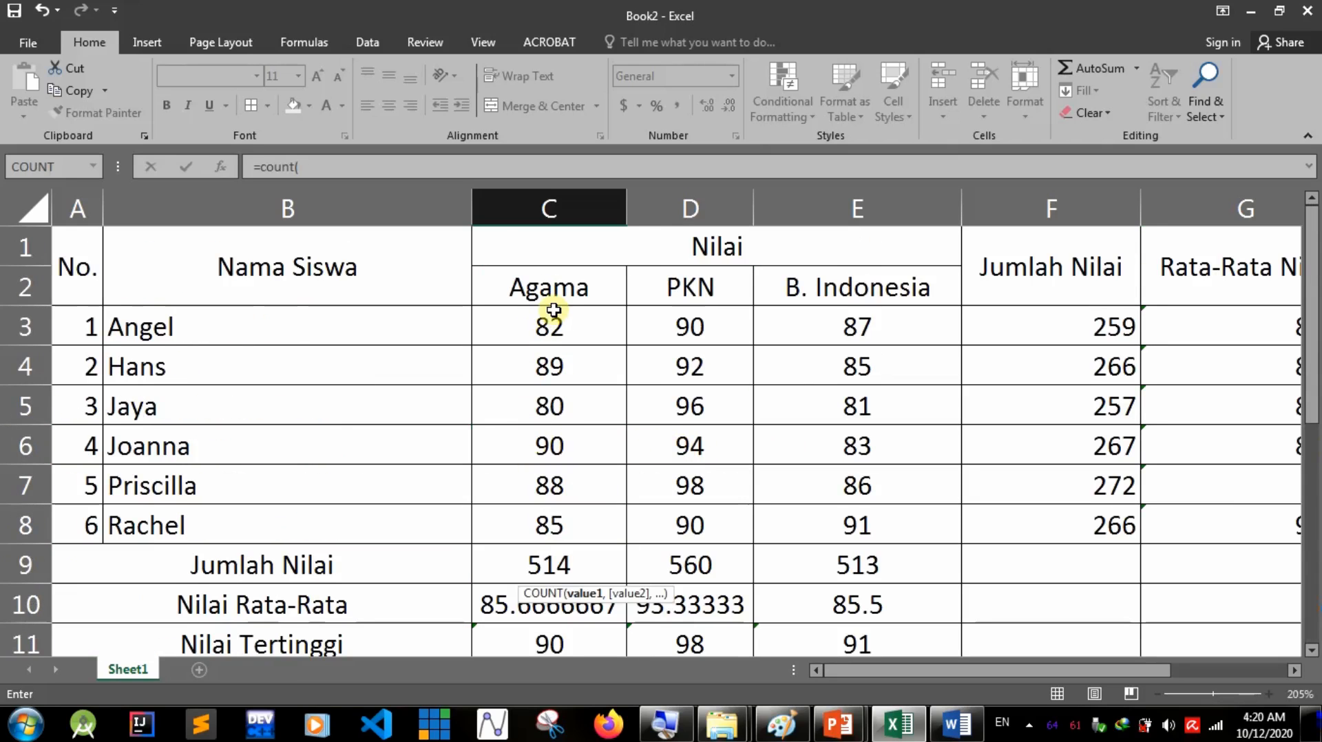
pyautogui.moveTo(555, 321); pyautogui.dragTo(561, 531)
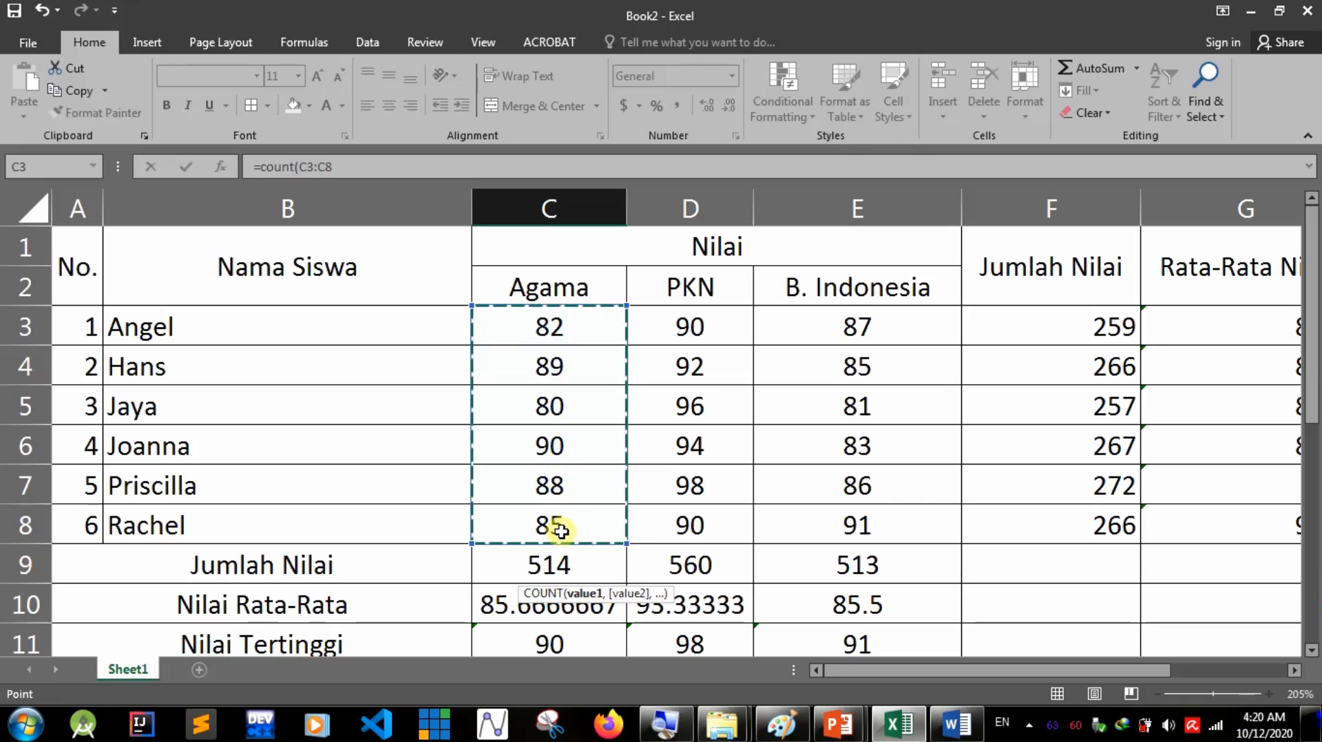
pyautogui.write(')')
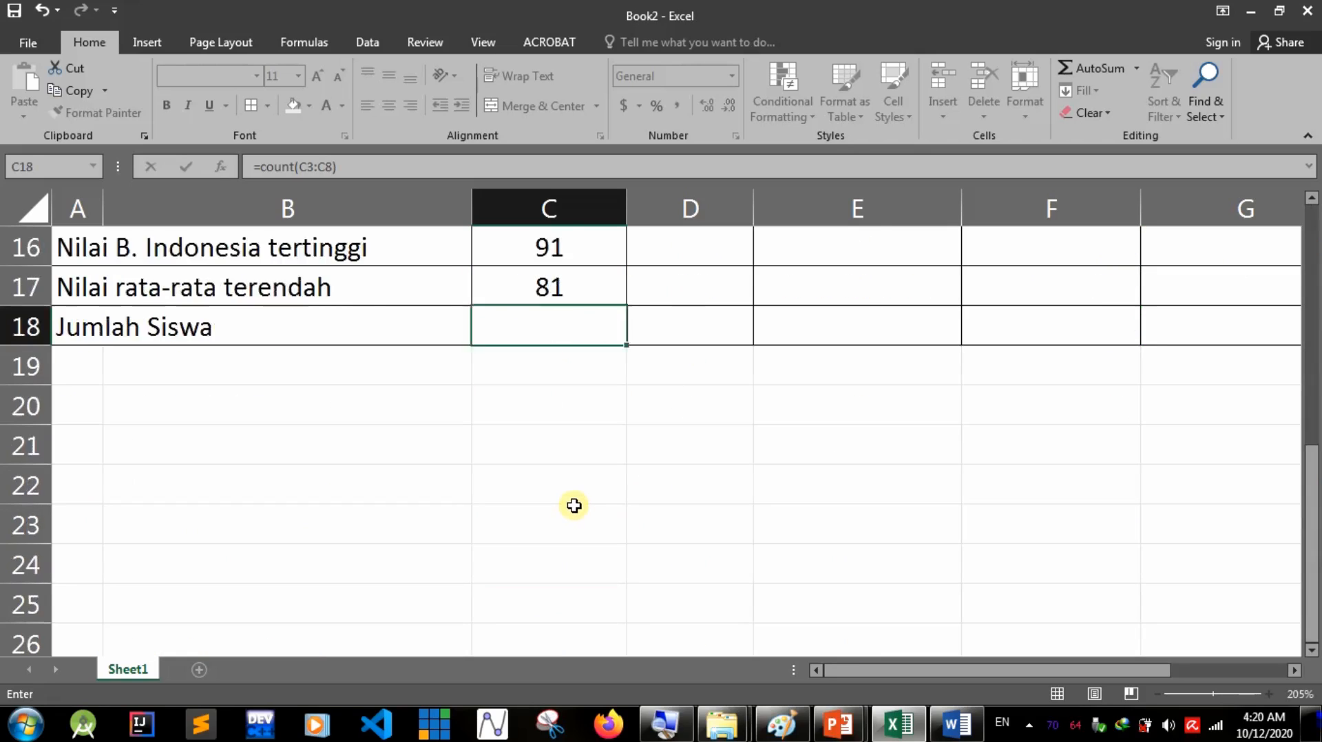
pyautogui.press('Return')
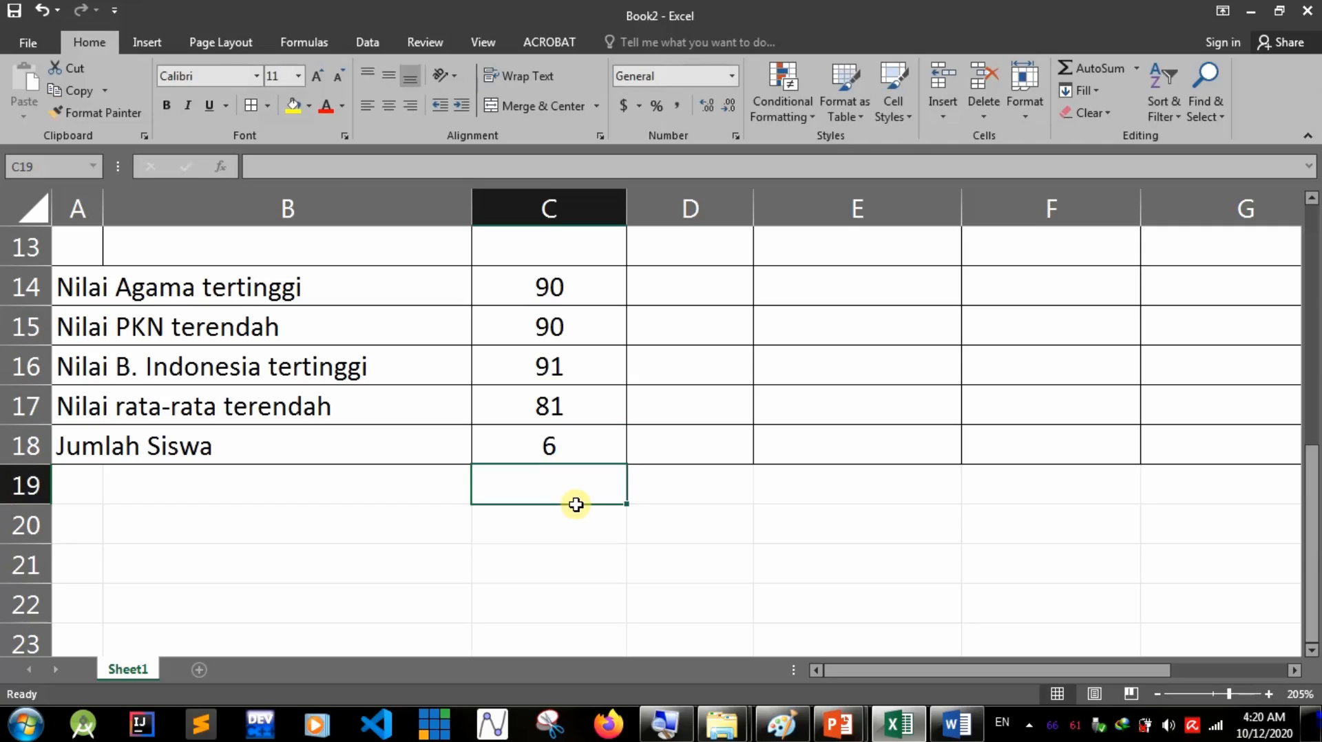
# Review the completed score table, from the student scores in row 3 through the Jumlah Siswa row.
pyautogui.click(684, 362)
pyautogui.scroll(-2, 699, 345)
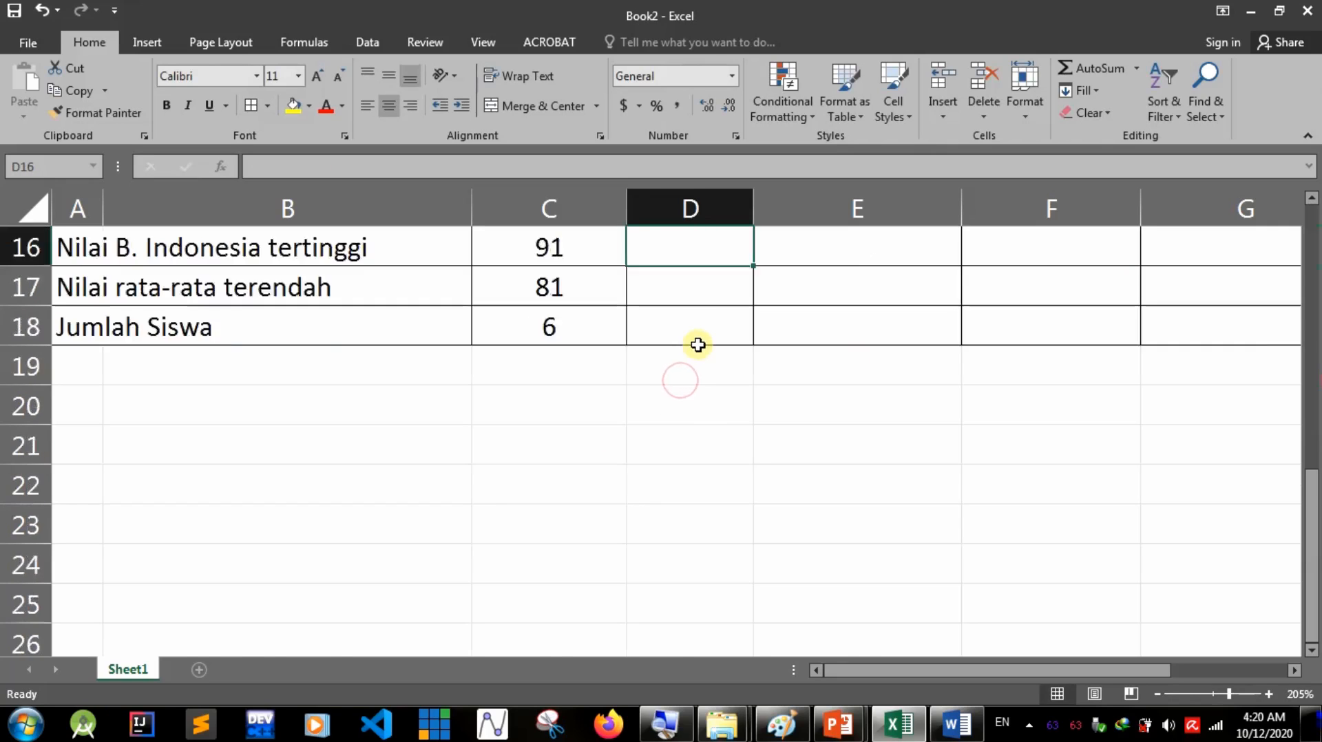
pyautogui.scroll(6, 700, 342)
pyautogui.scroll(-5, 699, 341)
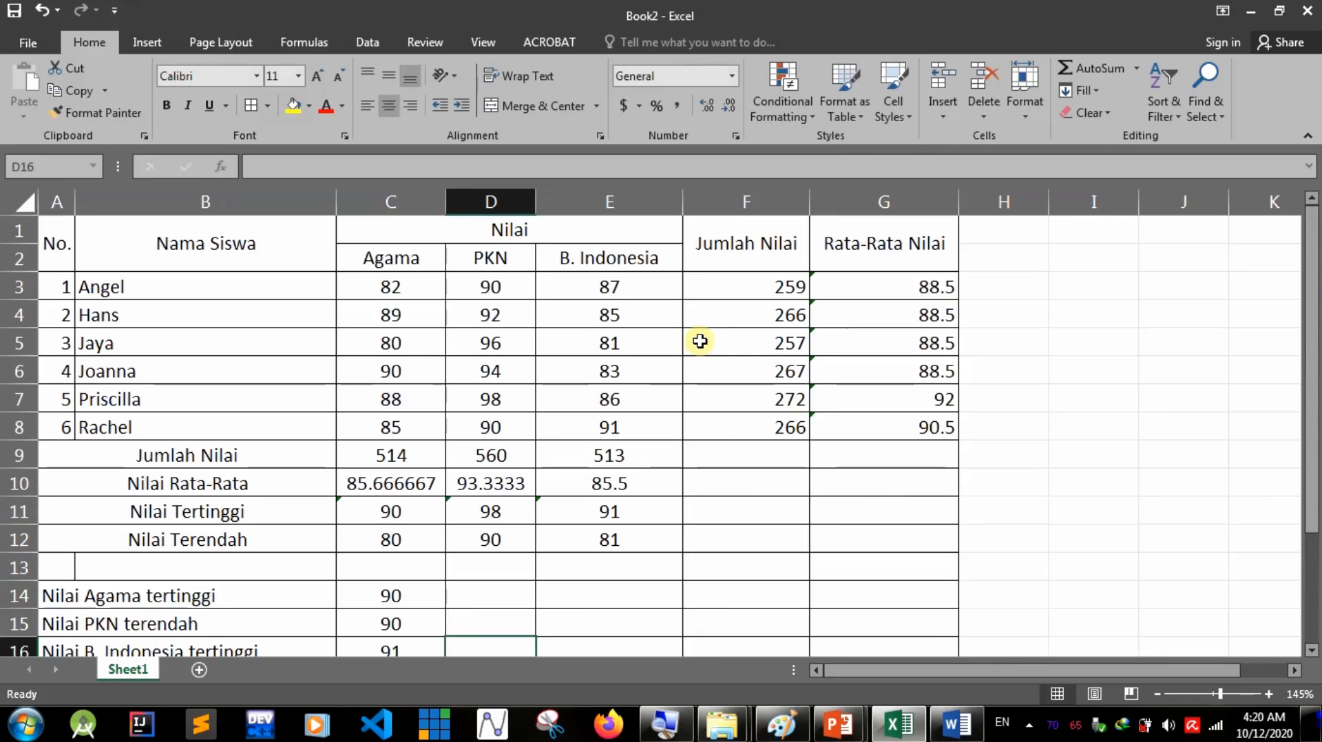
pyautogui.scroll(5, 700, 340)
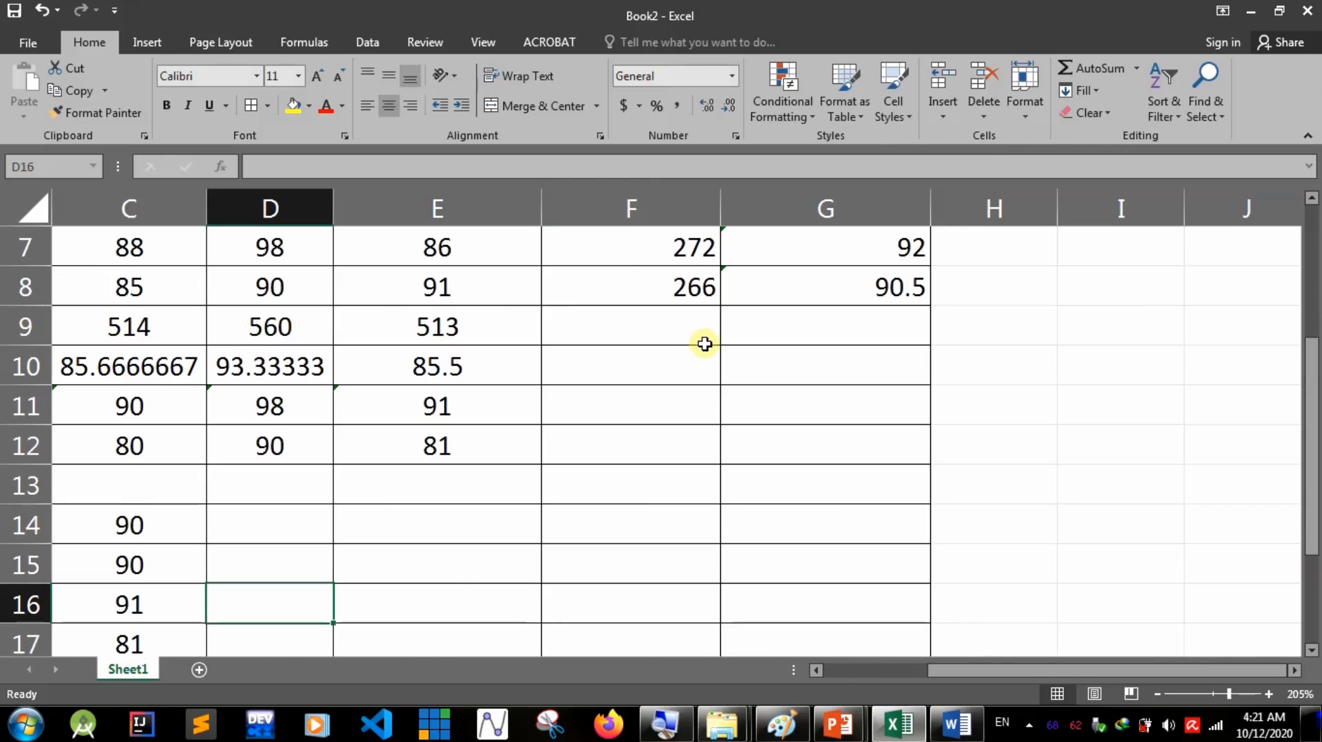
pyautogui.scroll(2, 702, 342)
pyautogui.moveTo(1090, 670); pyautogui.dragTo(847, 671)
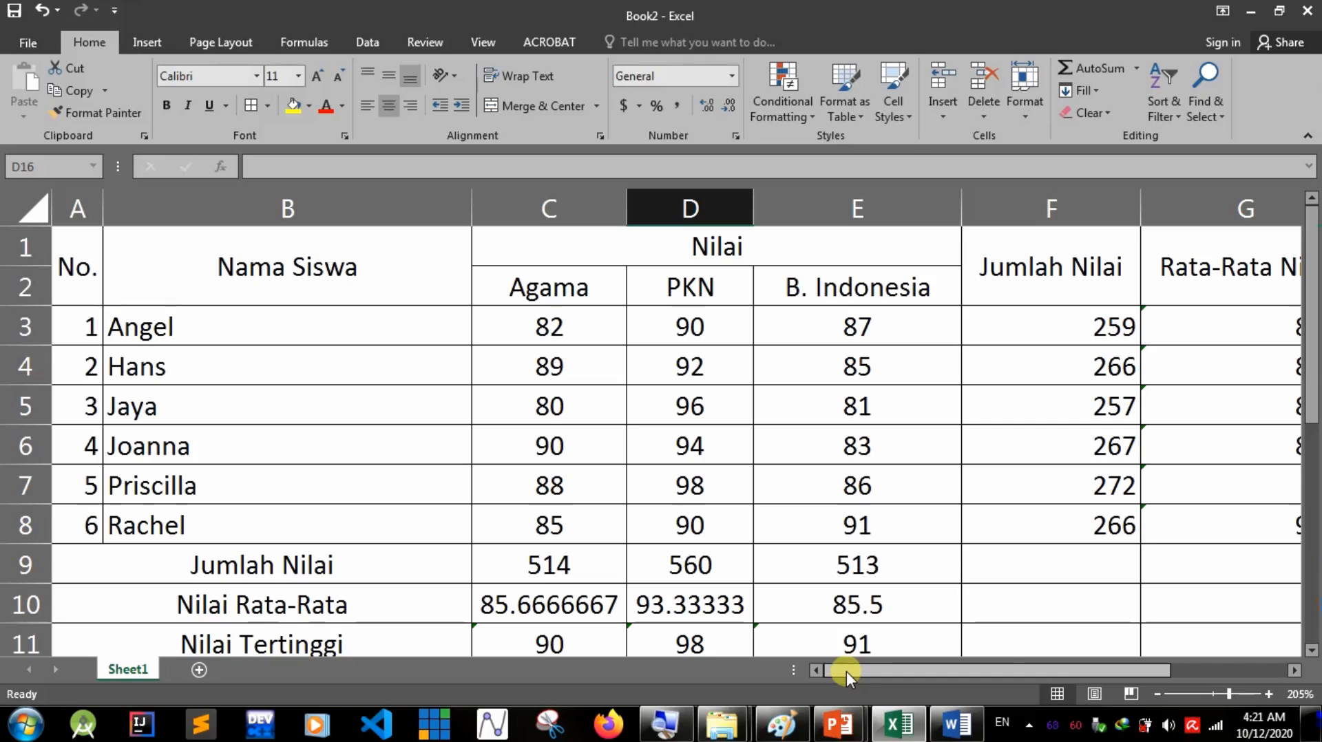
pyautogui.click(846, 486)
pyautogui.scroll(-1, 840, 482)
pyautogui.scroll(-4, 840, 482)
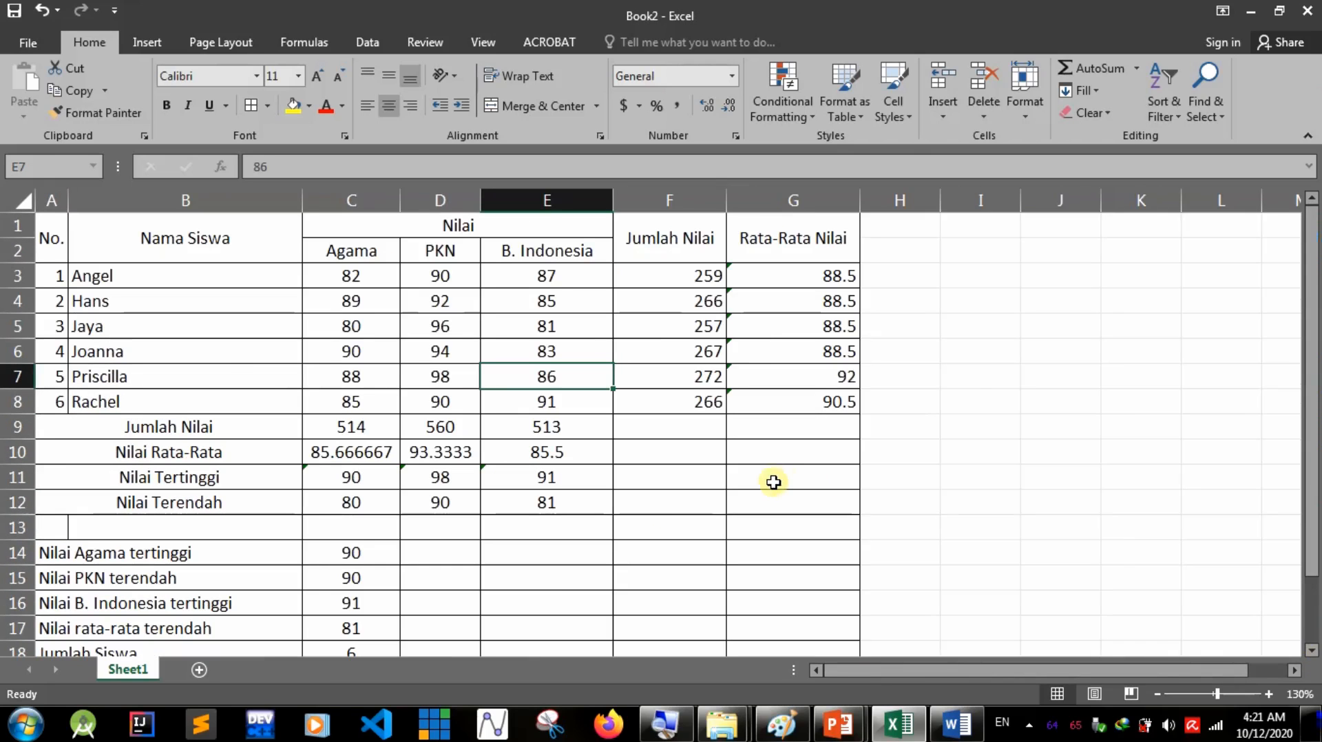
pyautogui.scroll(-1, 560, 490)
pyautogui.scroll(1, 560, 489)
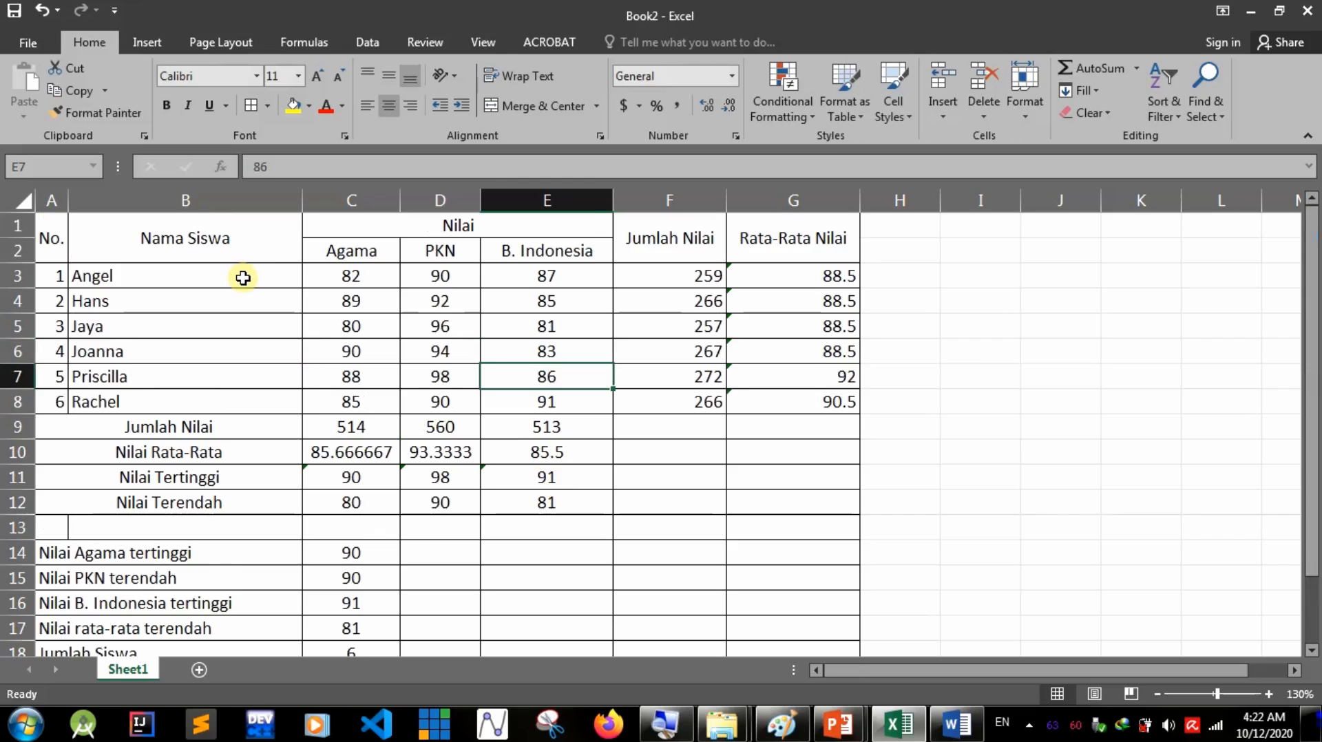
# Save the workbook in Documents as an Excel Workbook named "praktek fungsi matematika_" followed by the teacher's name.
pyautogui.click(29, 40)
pyautogui.click(38, 241)
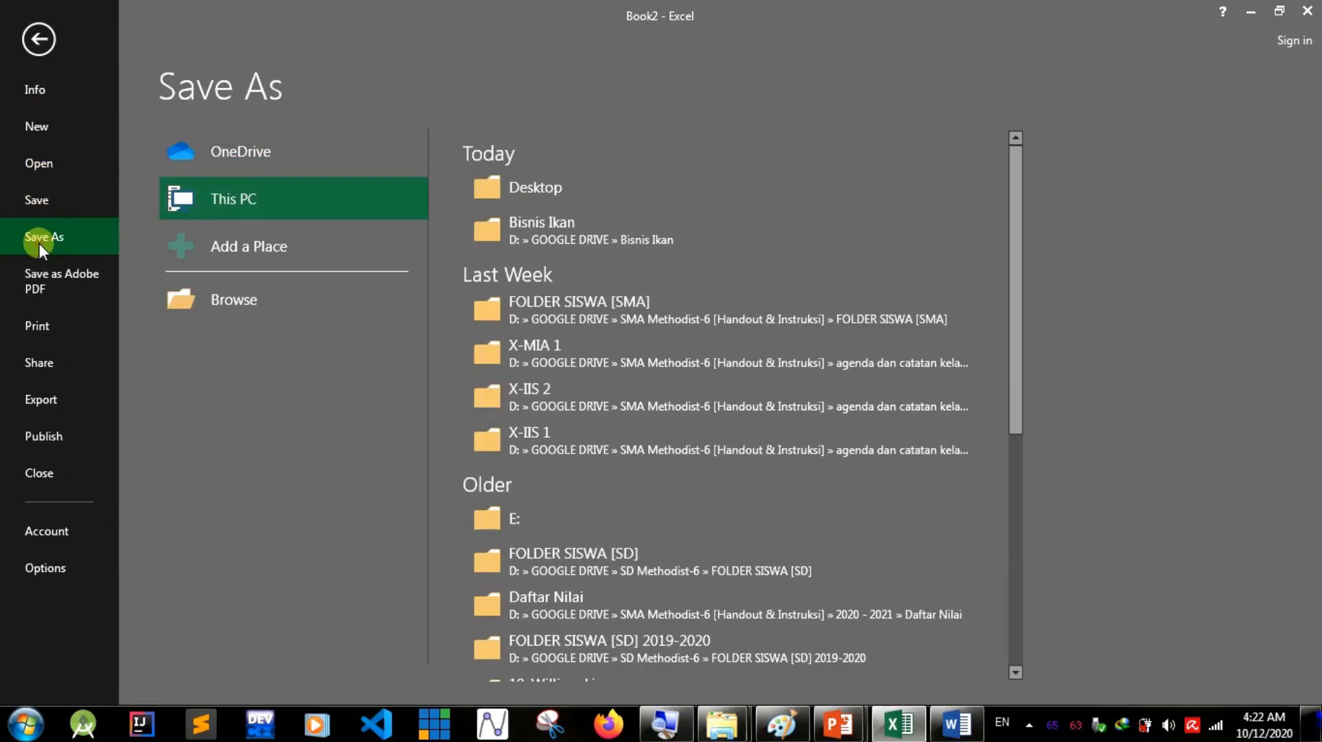
pyautogui.click(197, 300)
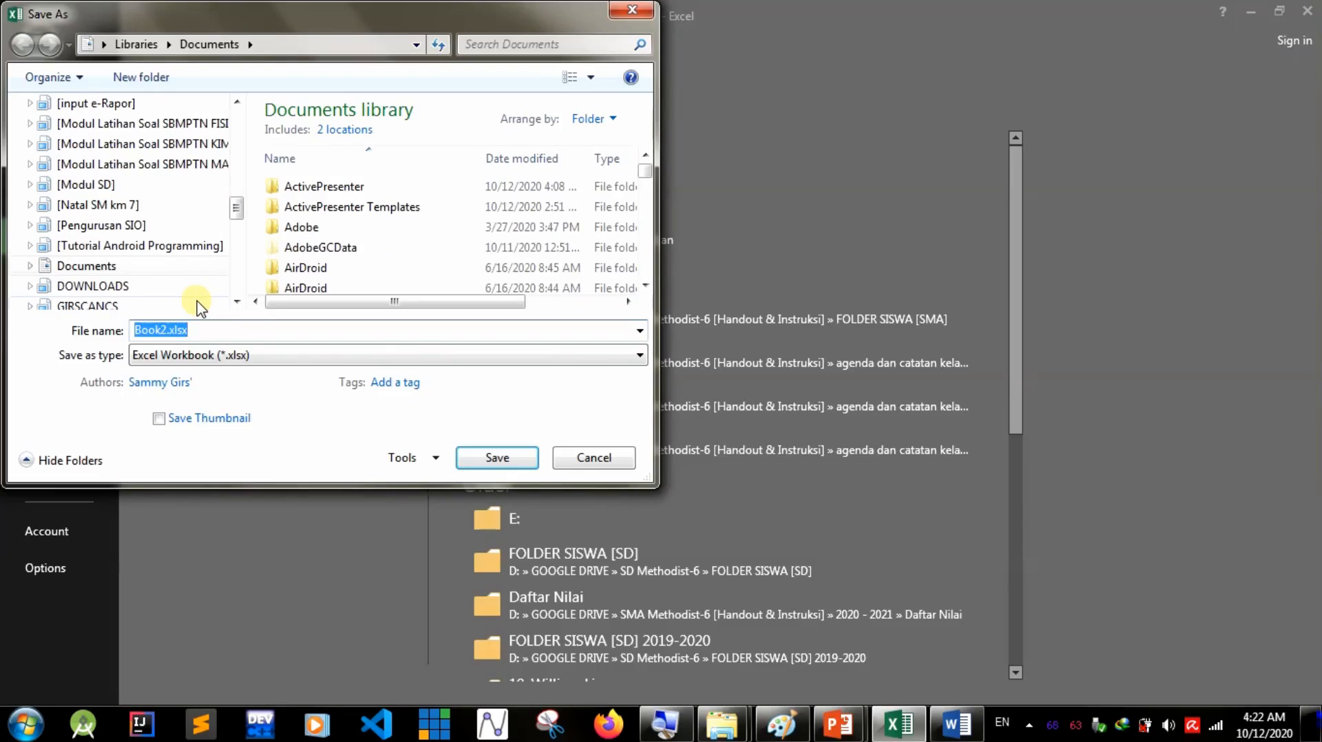
pyautogui.write('l')
pyautogui.press('BackSpace')
pyautogui.write('praktek fungsi matgem')
pyautogui.press('BackSpace')
pyautogui.press('BackSpace')
pyautogui.press('BackSpace')
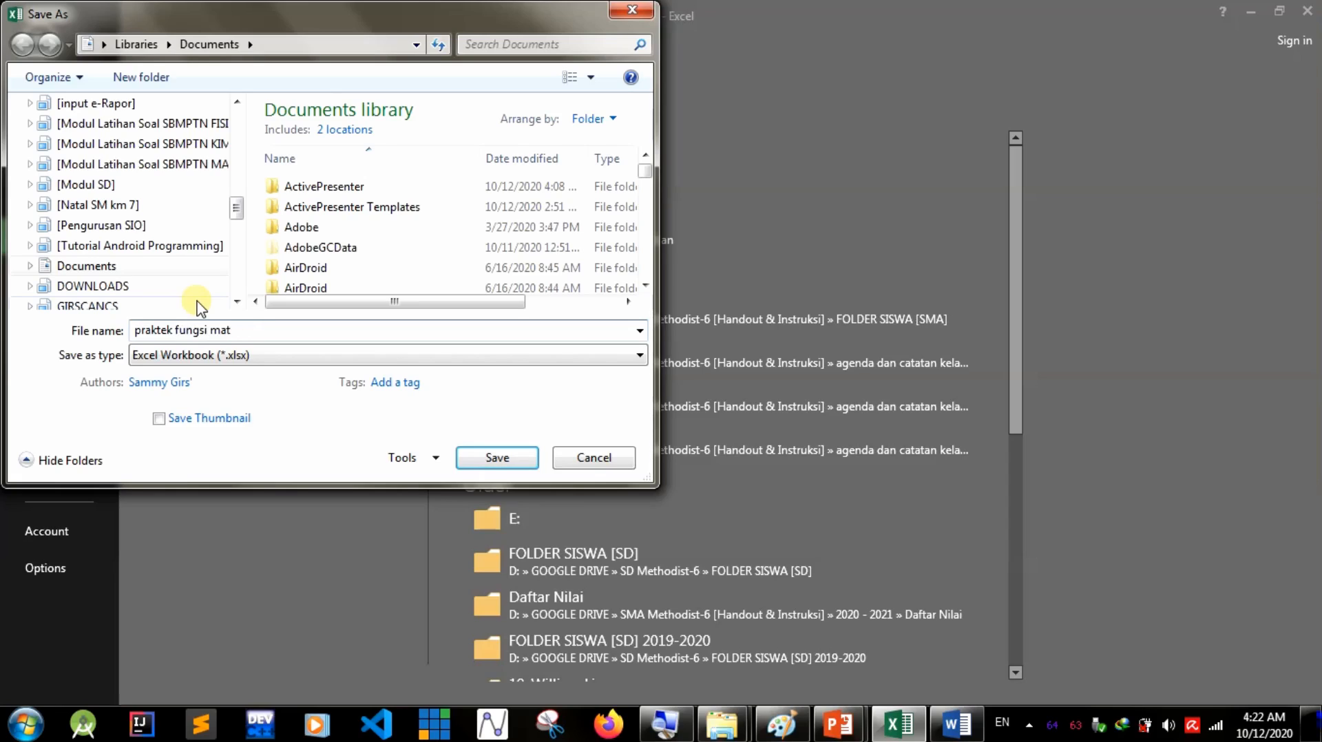
pyautogui.write('ematika')
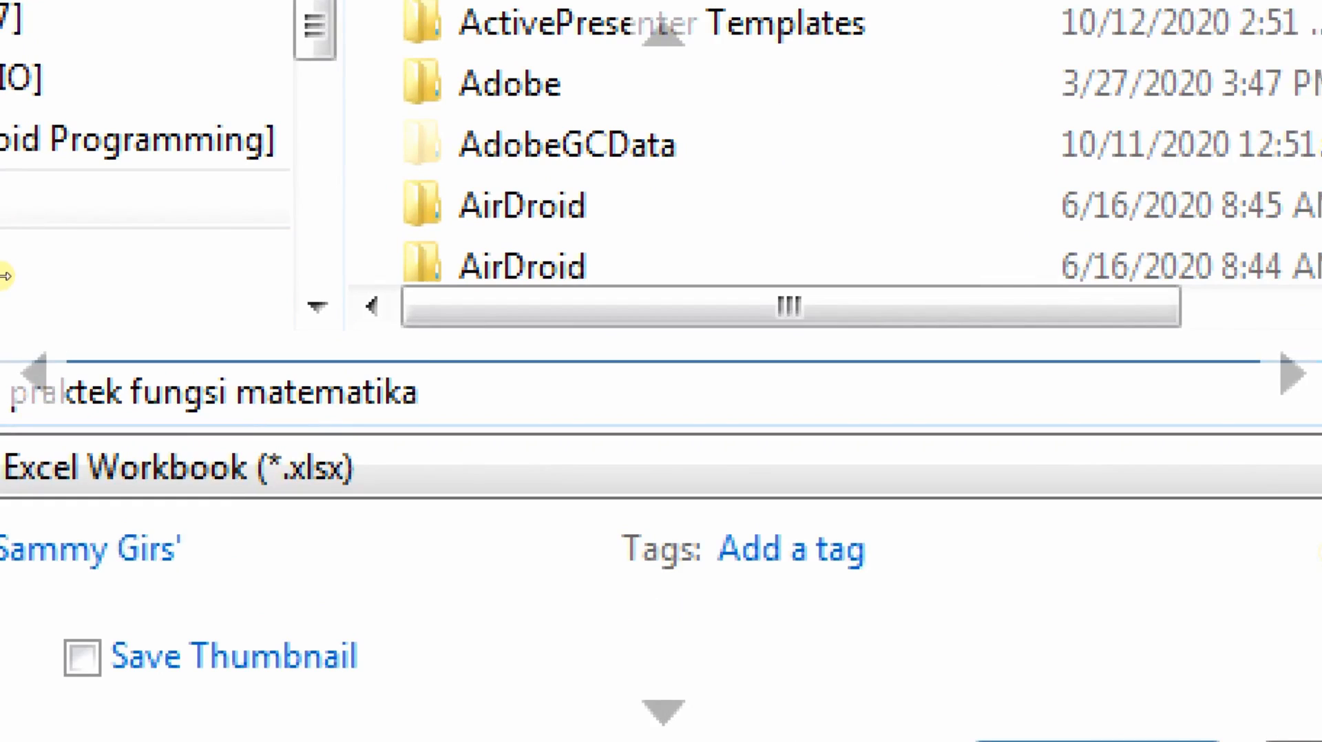
pyautogui.write('_Pak Samuel')
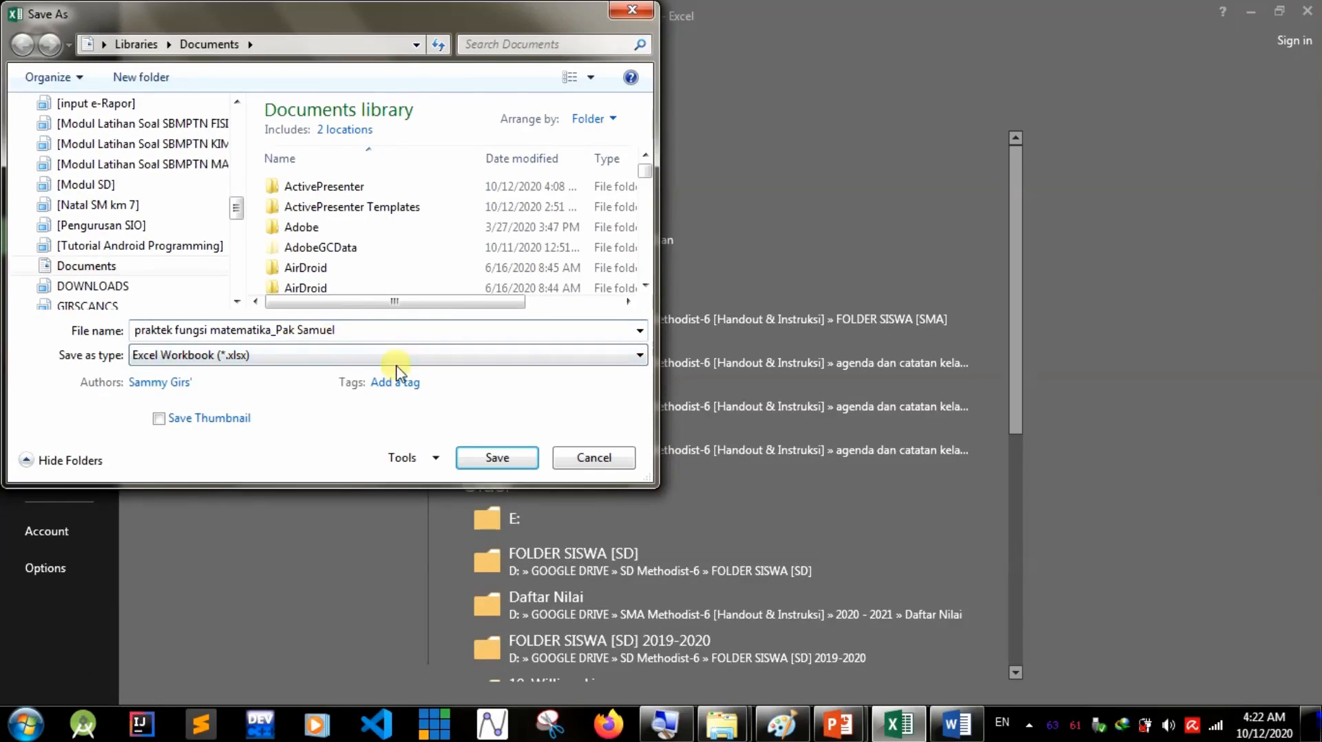
pyautogui.click(506, 490)
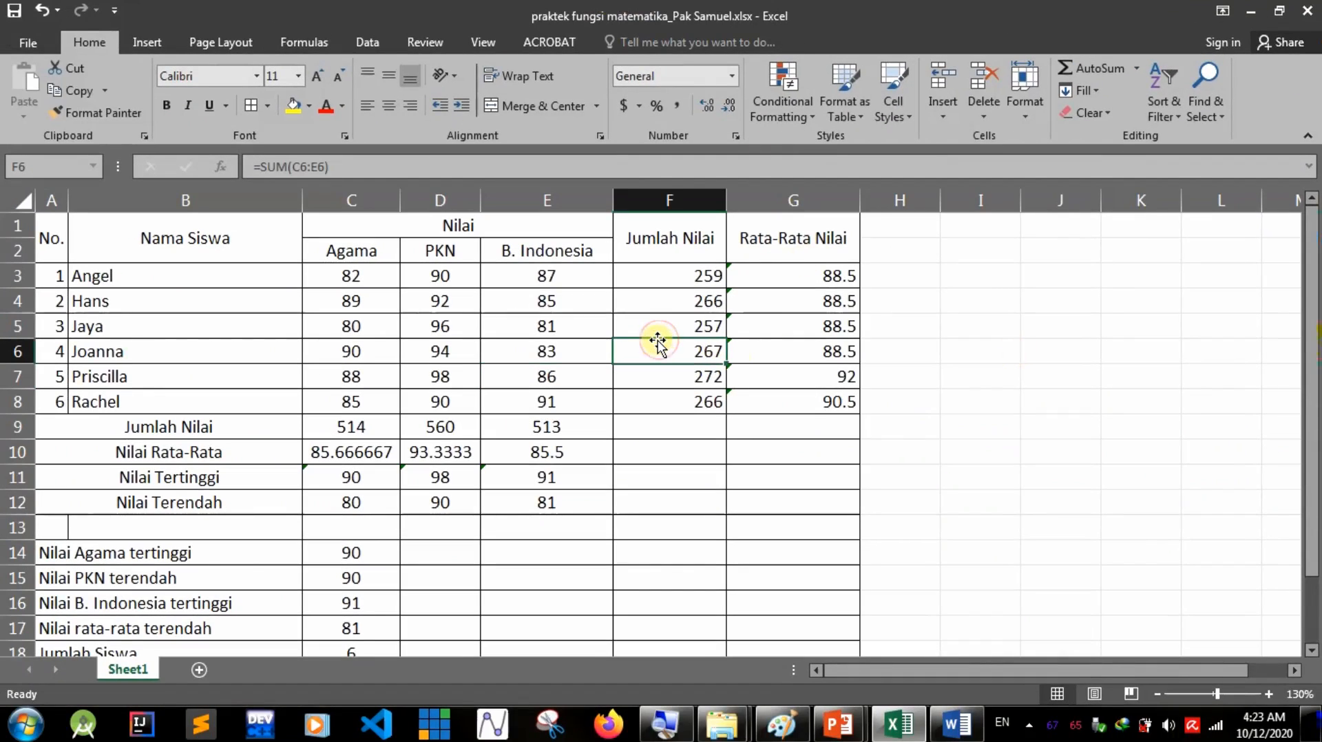
pyautogui.scroll(-2, 655, 342)
pyautogui.scroll(2, 578, 365)
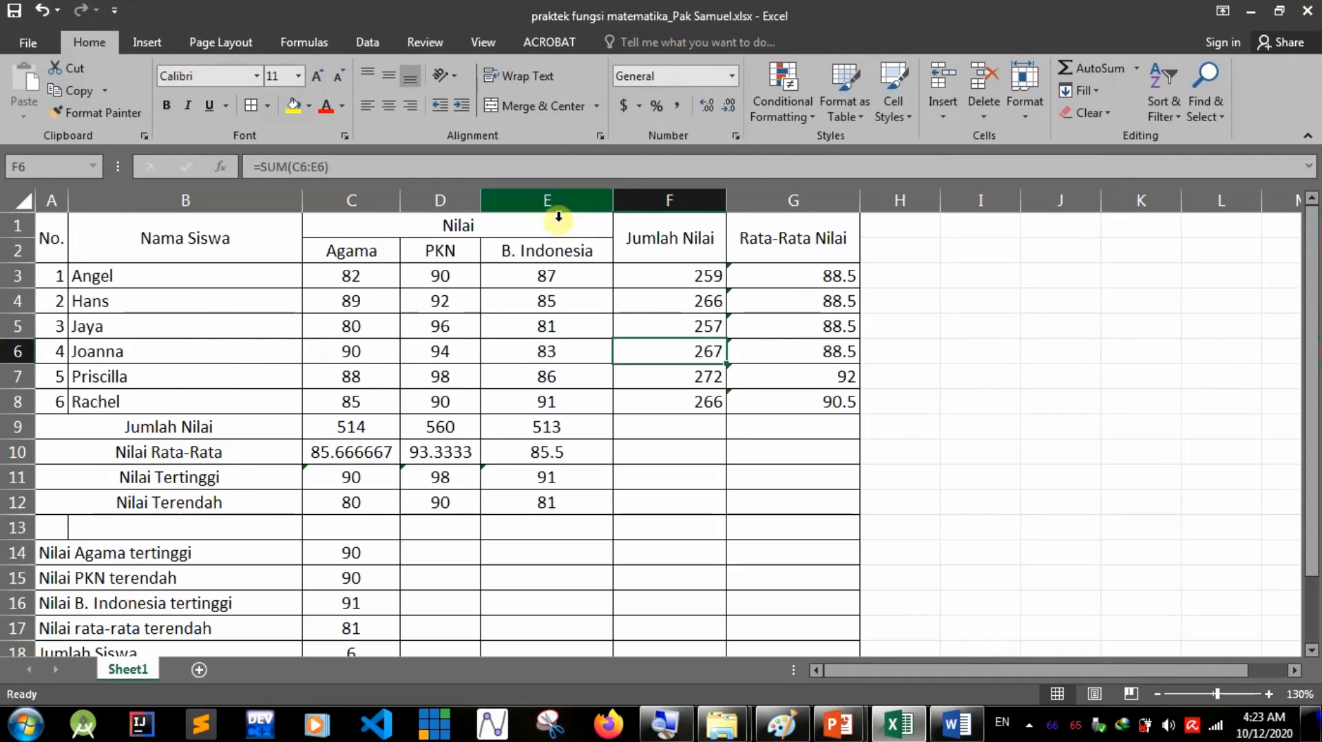
pyautogui.scroll(3, 542, 275)
pyautogui.scroll(1, 541, 310)
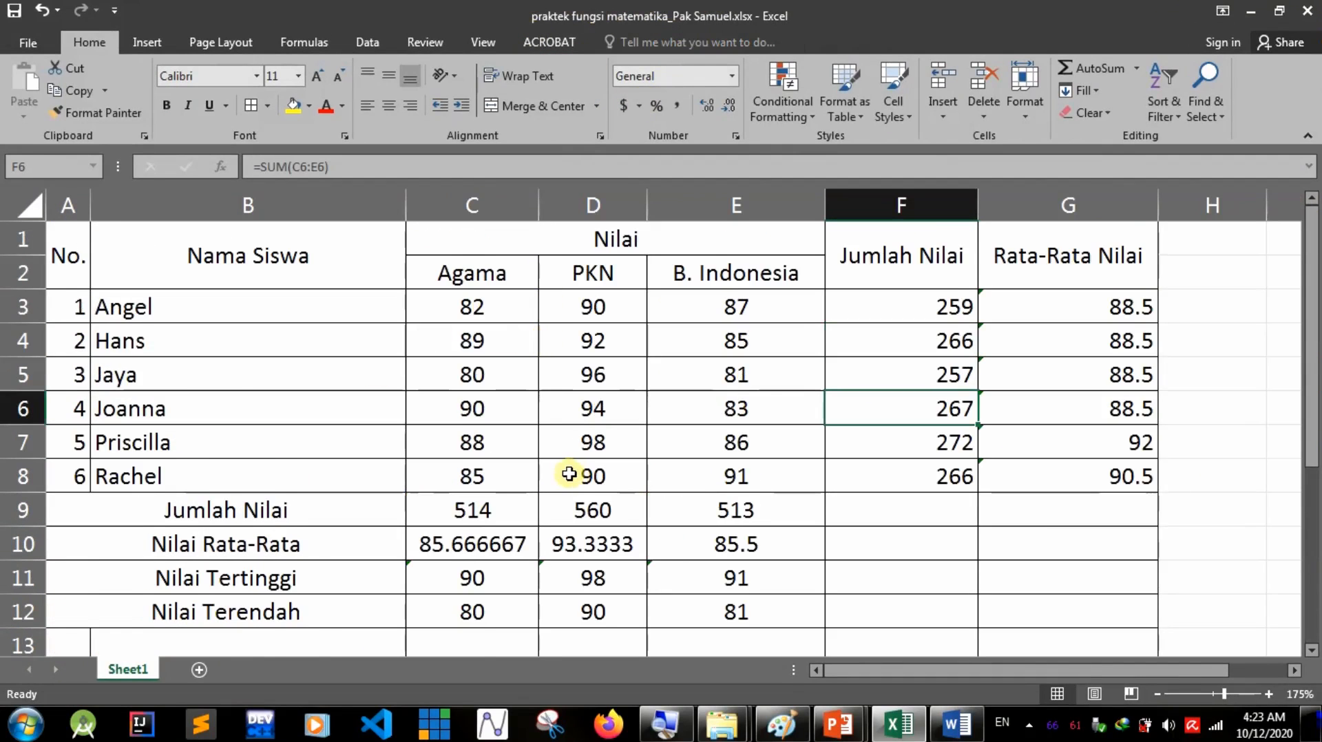
pyautogui.scroll(-5, 581, 449)
pyautogui.scroll(5, 584, 440)
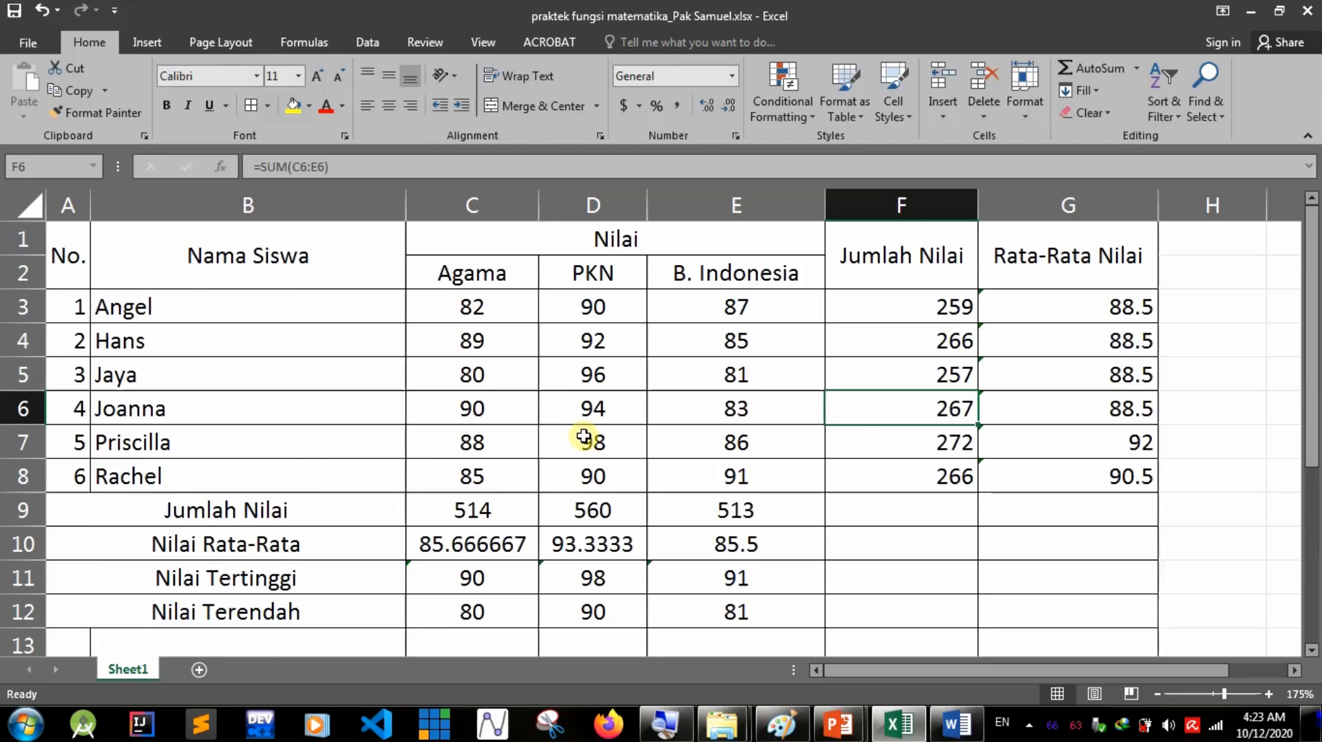
pyautogui.scroll(-1, 584, 436)
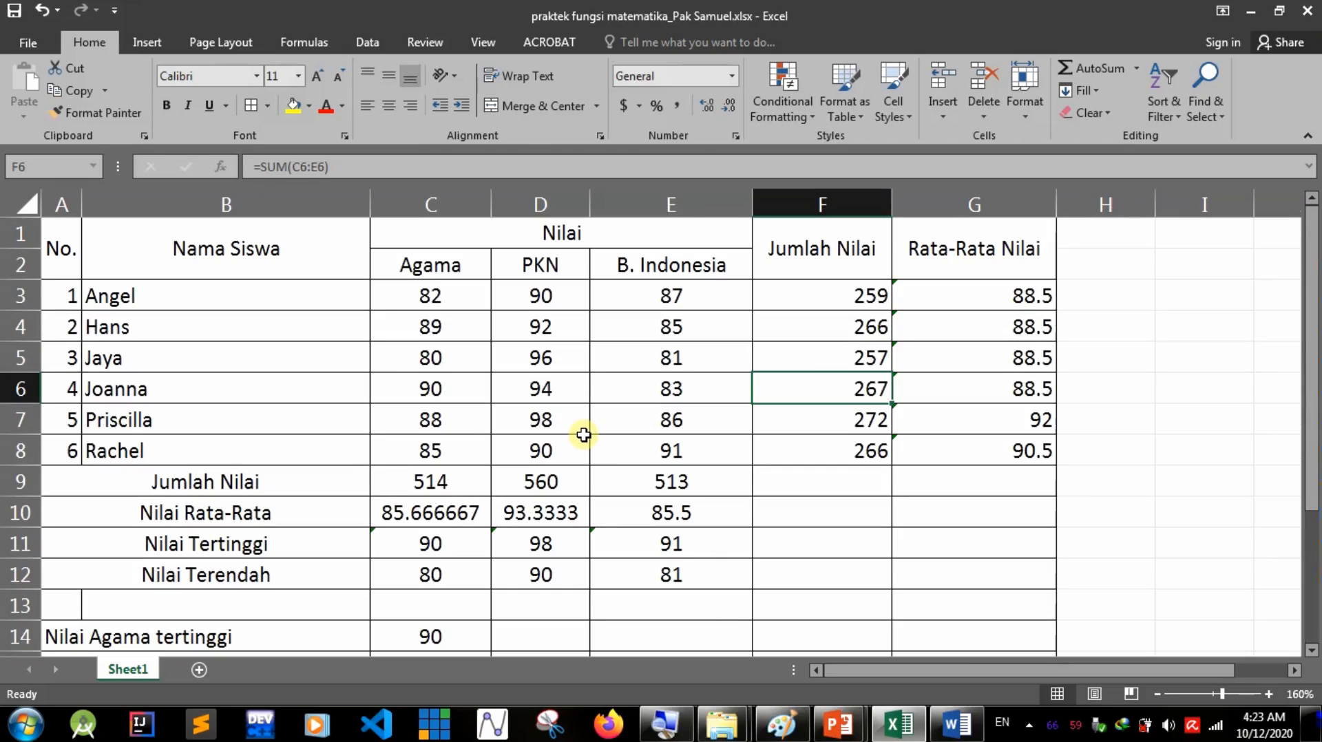